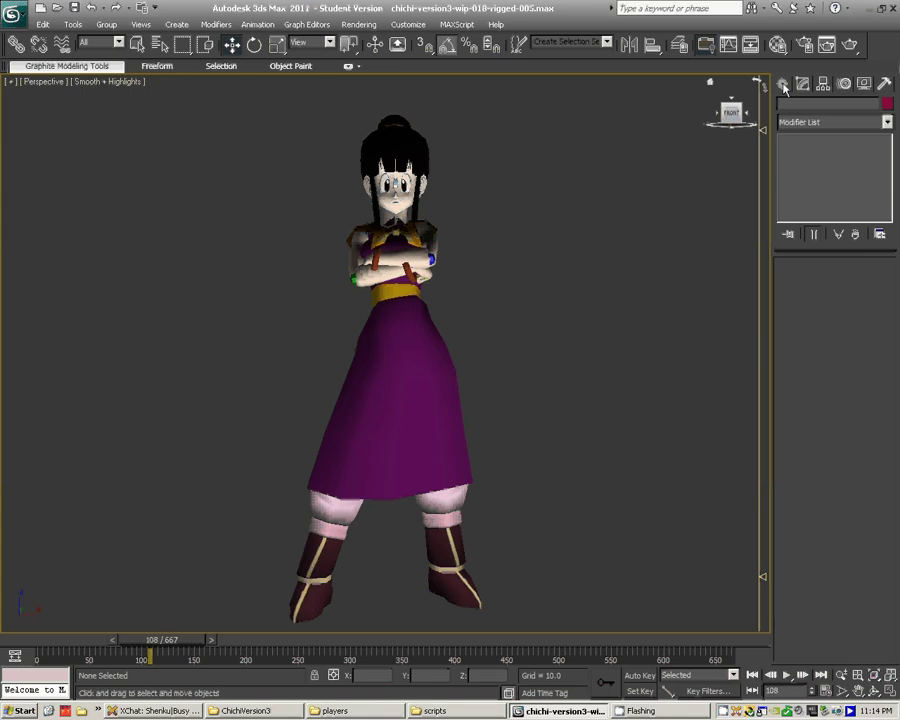
- Draw a Plane about 11.5 long and 6.4 wide between the character's feet, with one length and one width segment
click(784, 86)
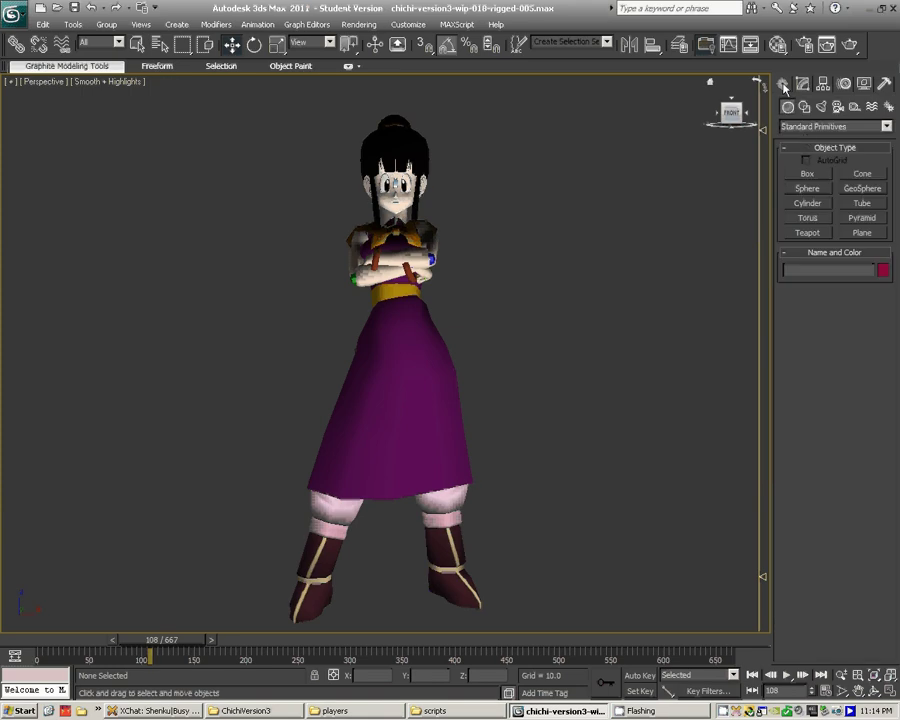
click(860, 234)
drag(880, 397, 878, 467)
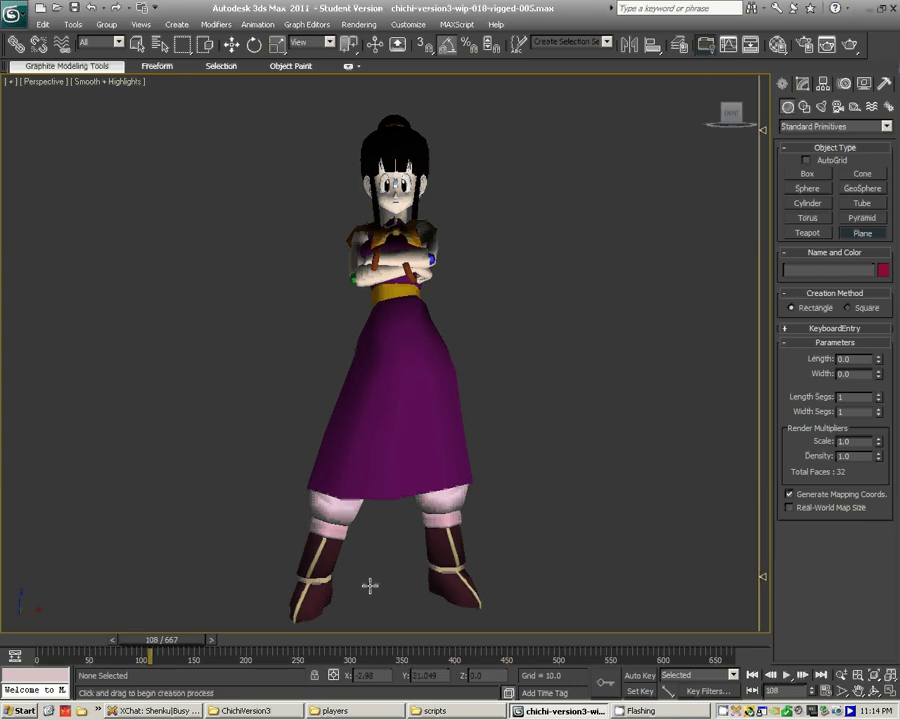
drag(370, 588, 423, 609)
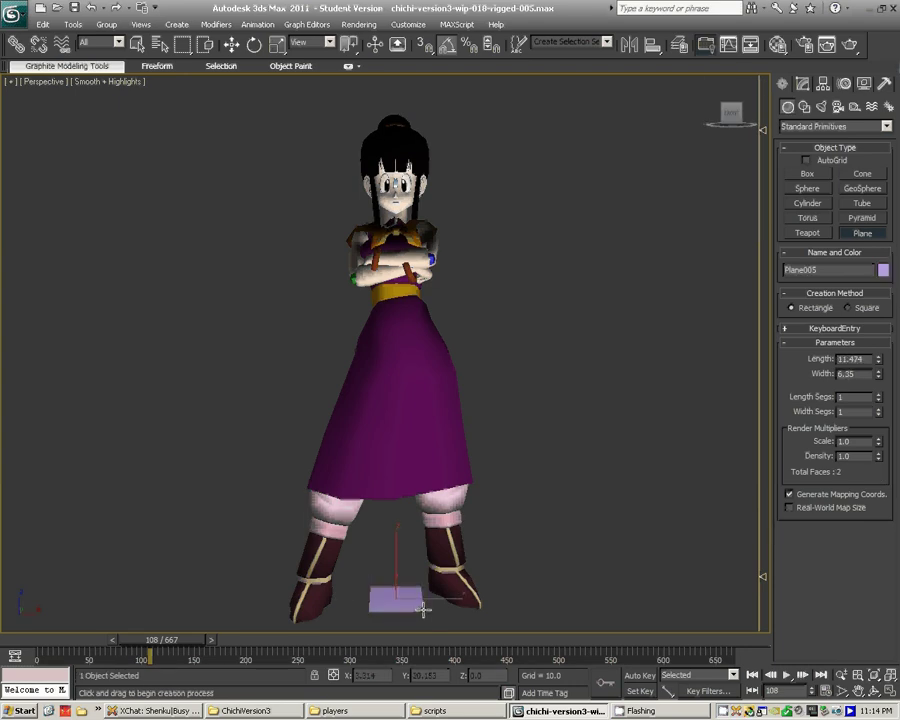
- Move the plane to X 0 and Y 0 and raise it to about Z 9.7, near the character's ankles
key(w)
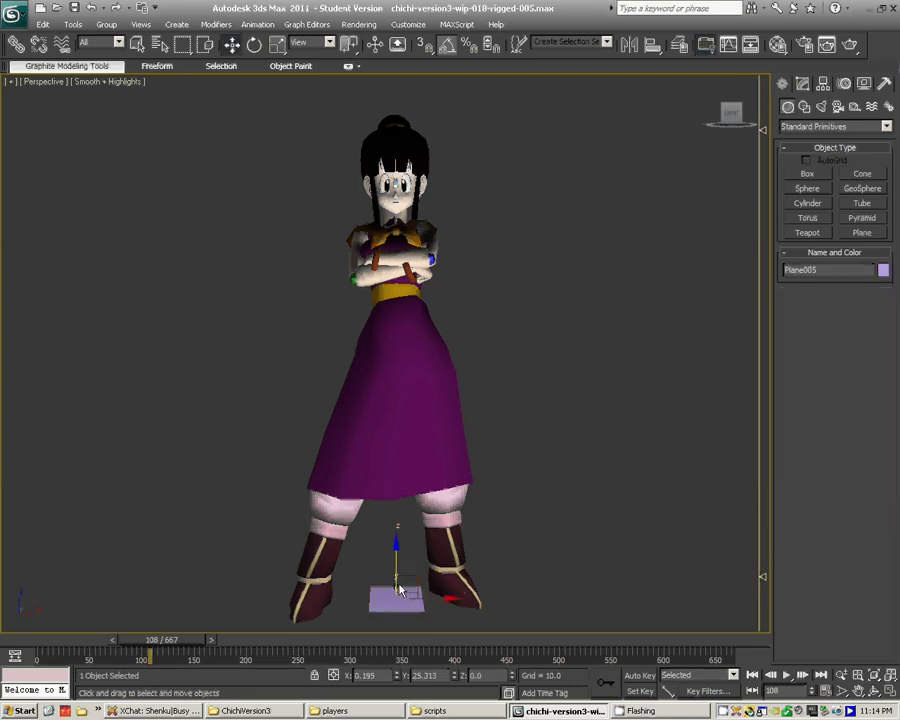
right_click(397, 677)
right_click(457, 677)
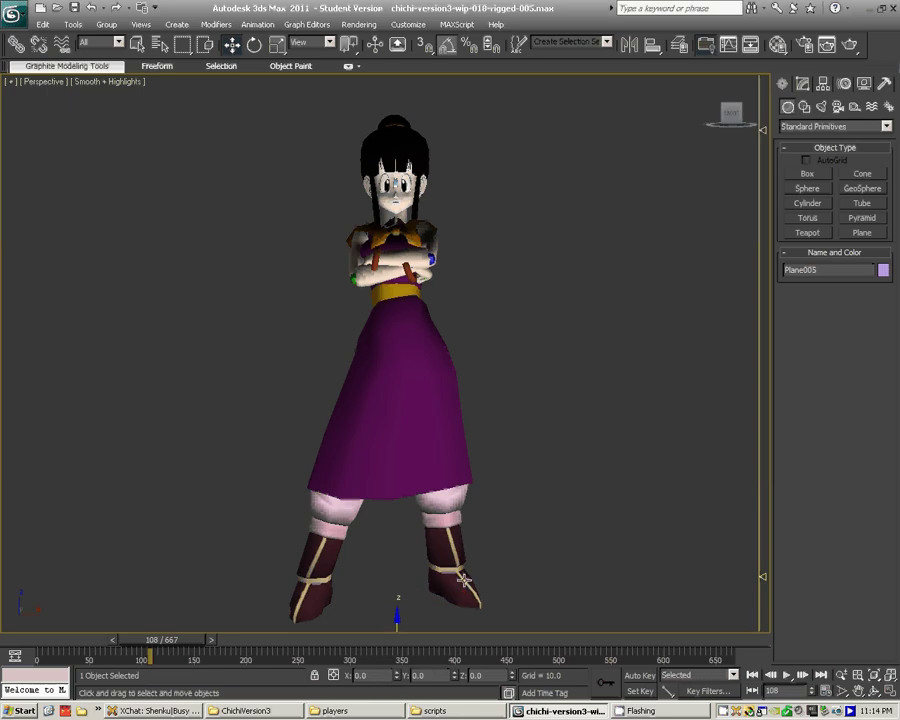
middle_drag(426, 608, 419, 514)
drag(391, 528, 364, 423)
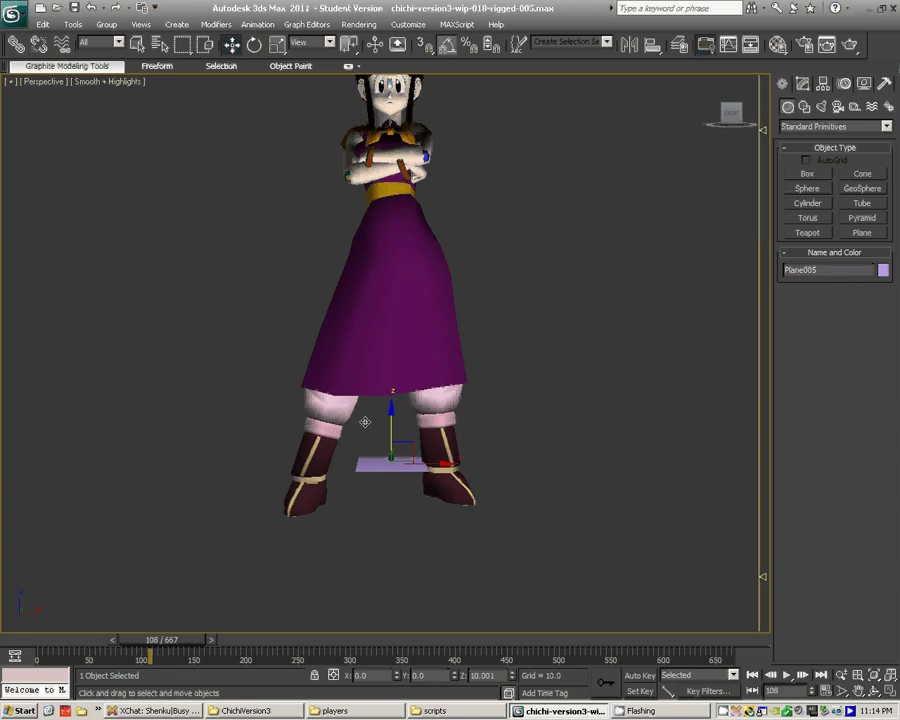
scroll(472, 457, up, 1)
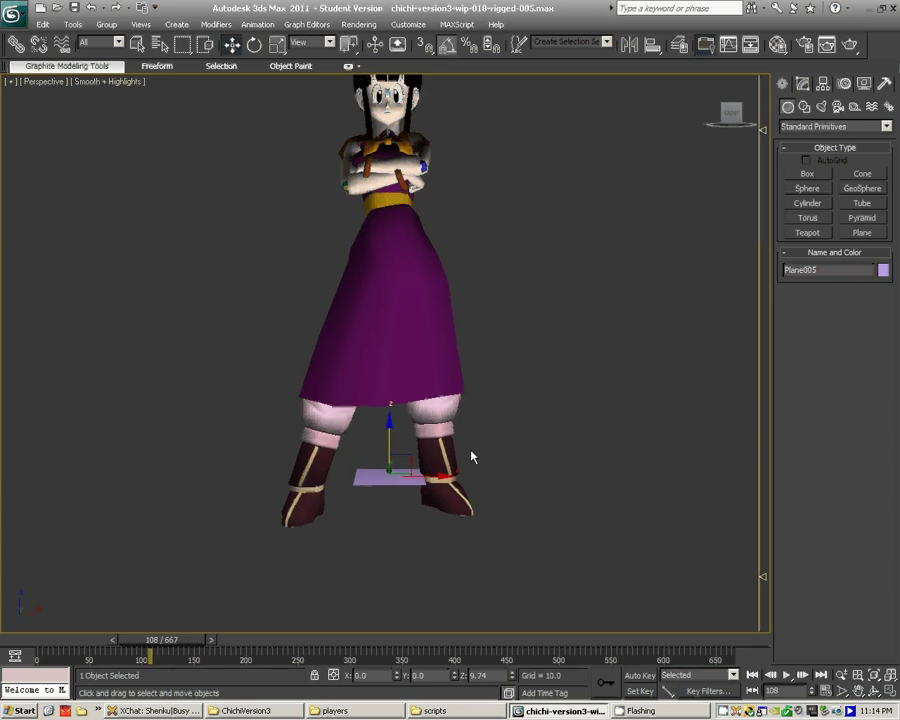
- Convert the plane between the boots to an Editable Poly
scroll(466, 452, up, 2)
alt+middle_drag(461, 490, 437, 497)
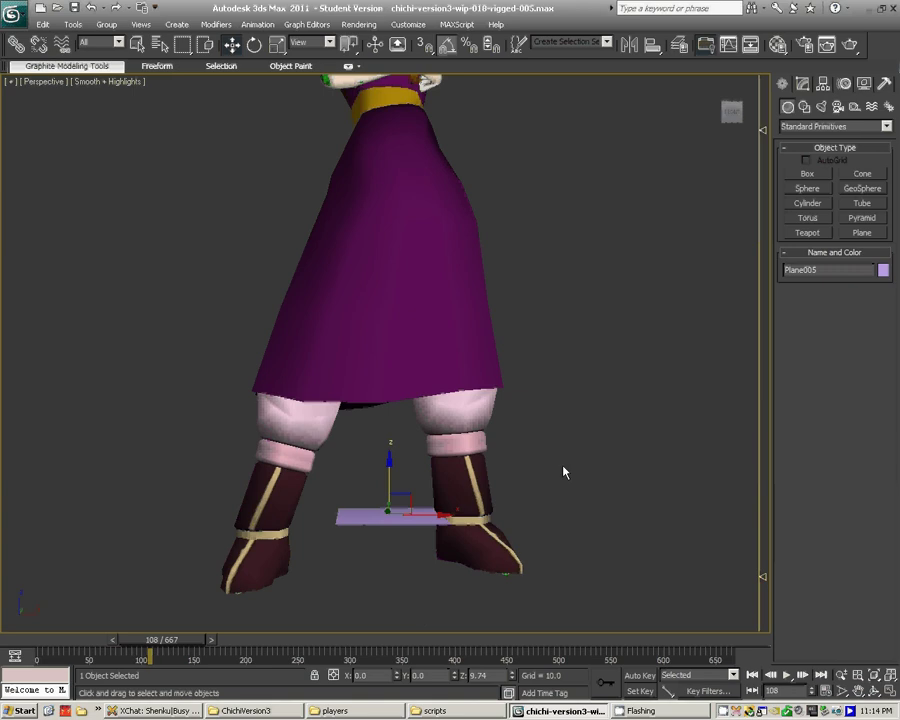
alt+middle_drag(498, 382, 506, 435)
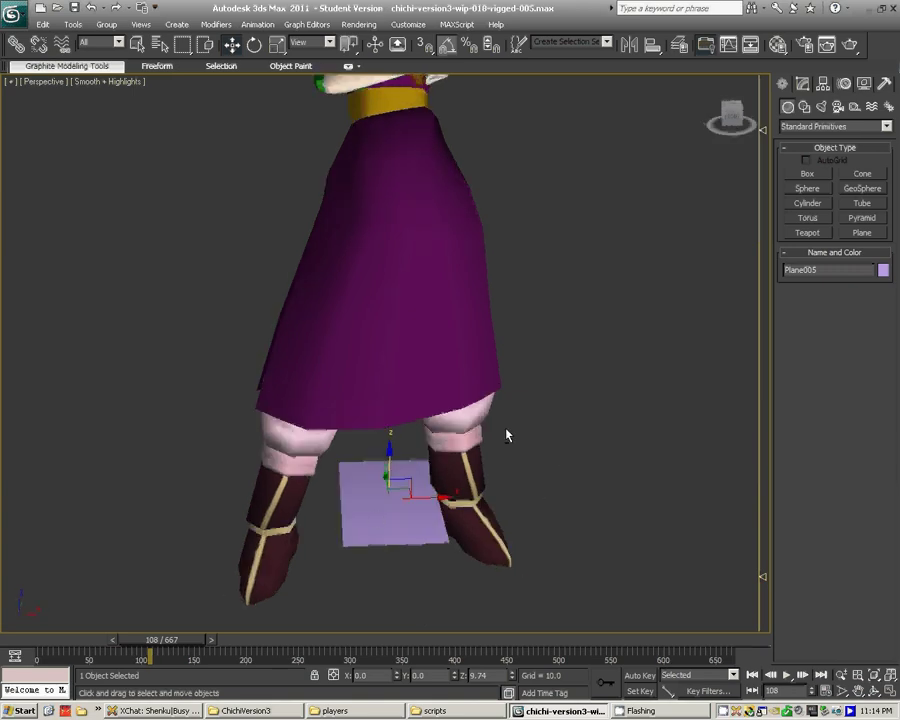
right_click(373, 518)
mouse_move(463, 652)
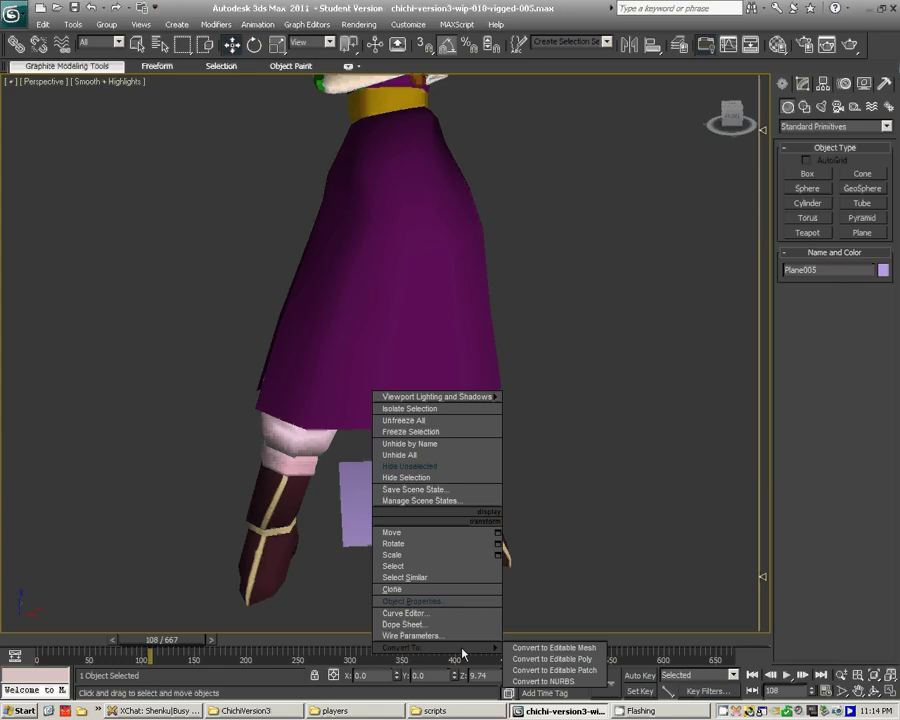
click(545, 659)
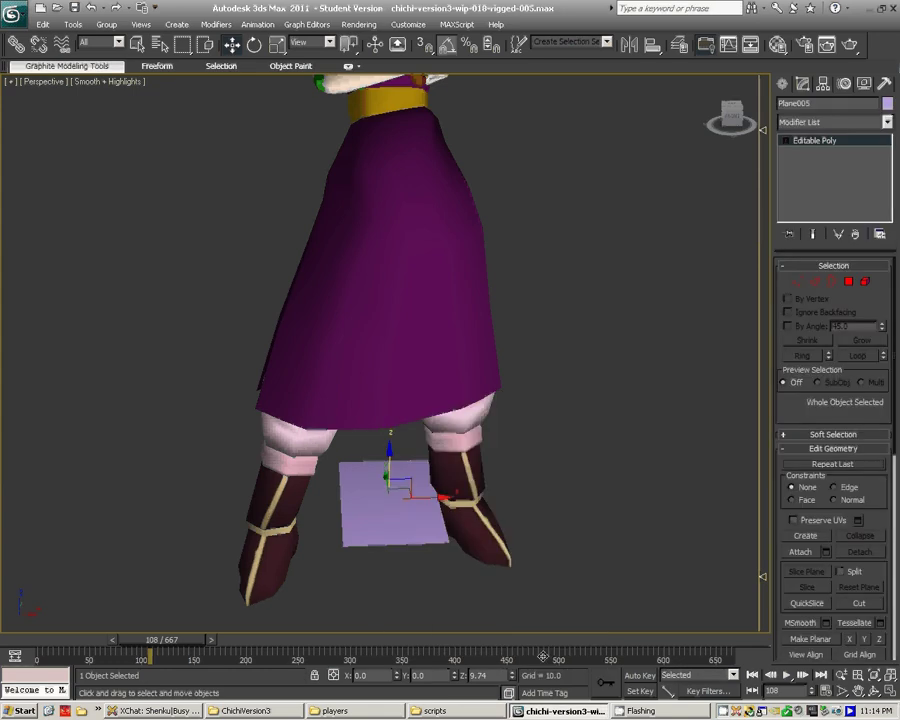
- Select all four vertices of the plane and collapse them until only a single vertex remains
click(797, 282)
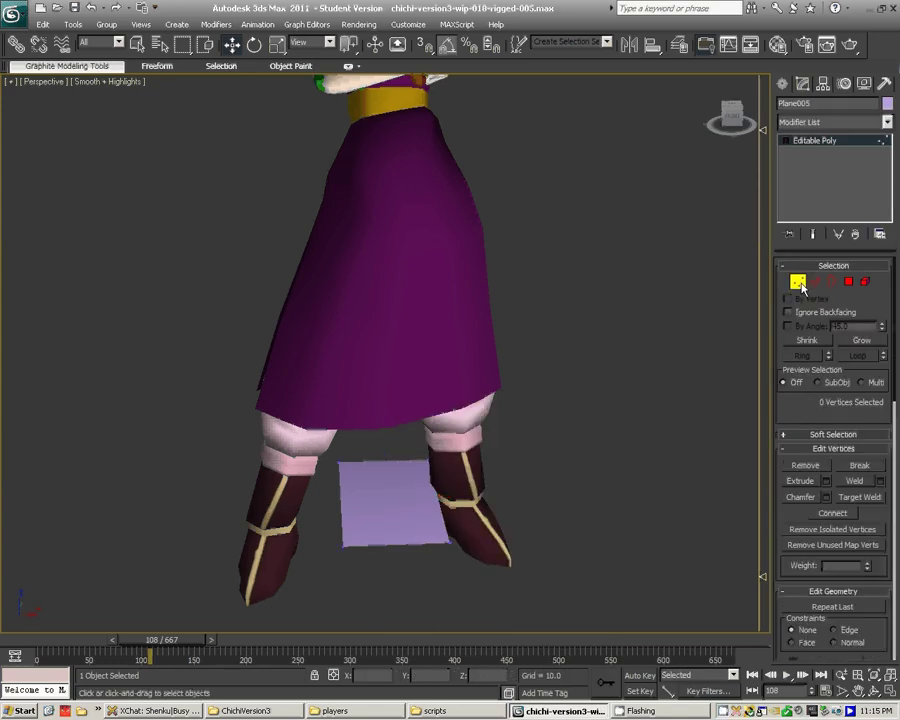
drag(514, 613, 187, 388)
right_click(257, 409)
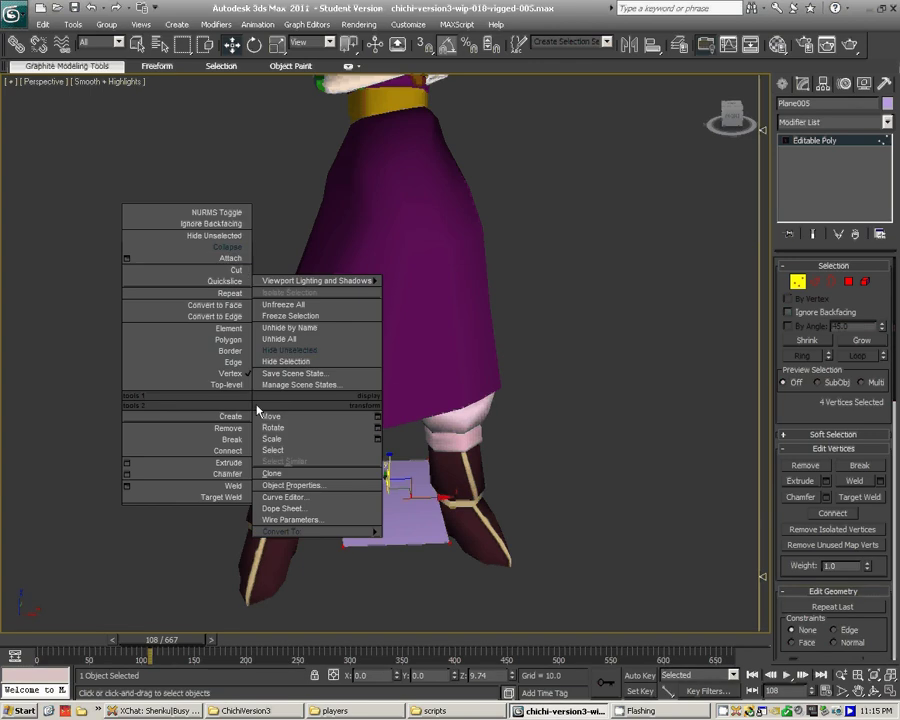
click(228, 257)
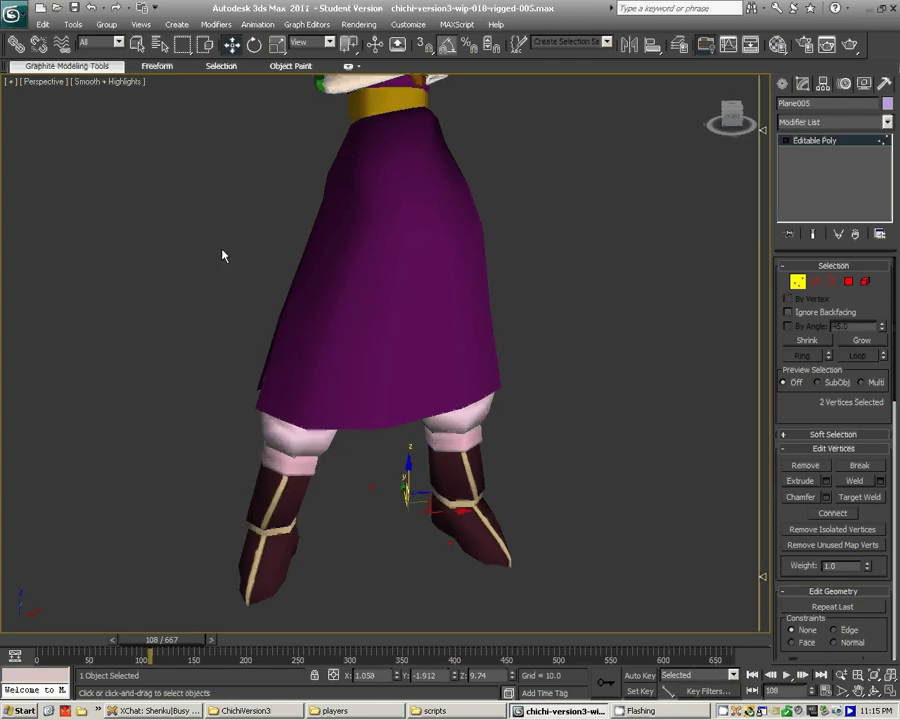
right_click(336, 436)
click(309, 286)
click(798, 284)
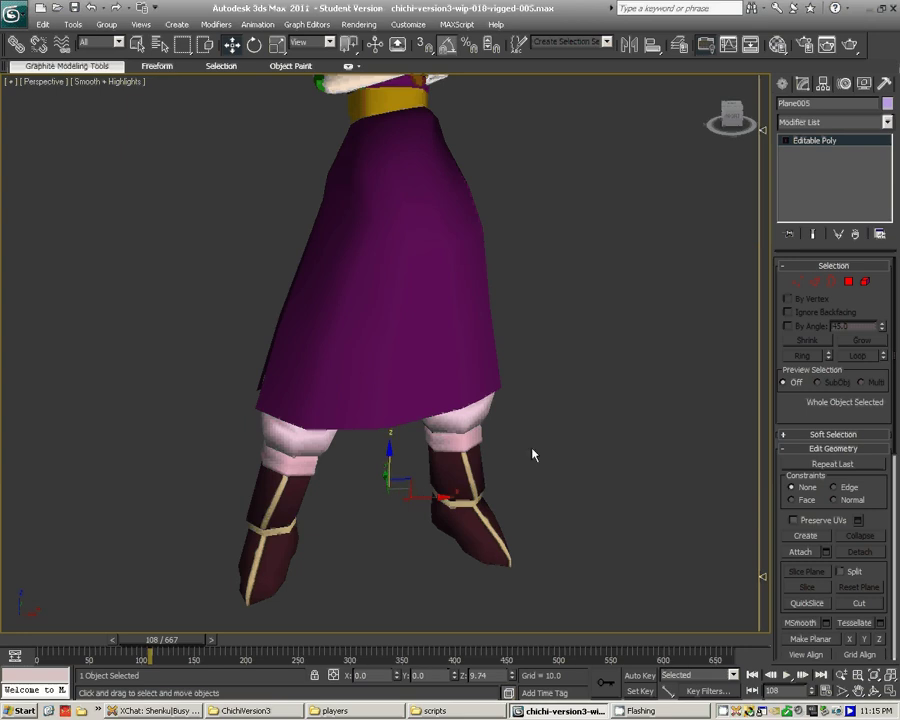
click(790, 283)
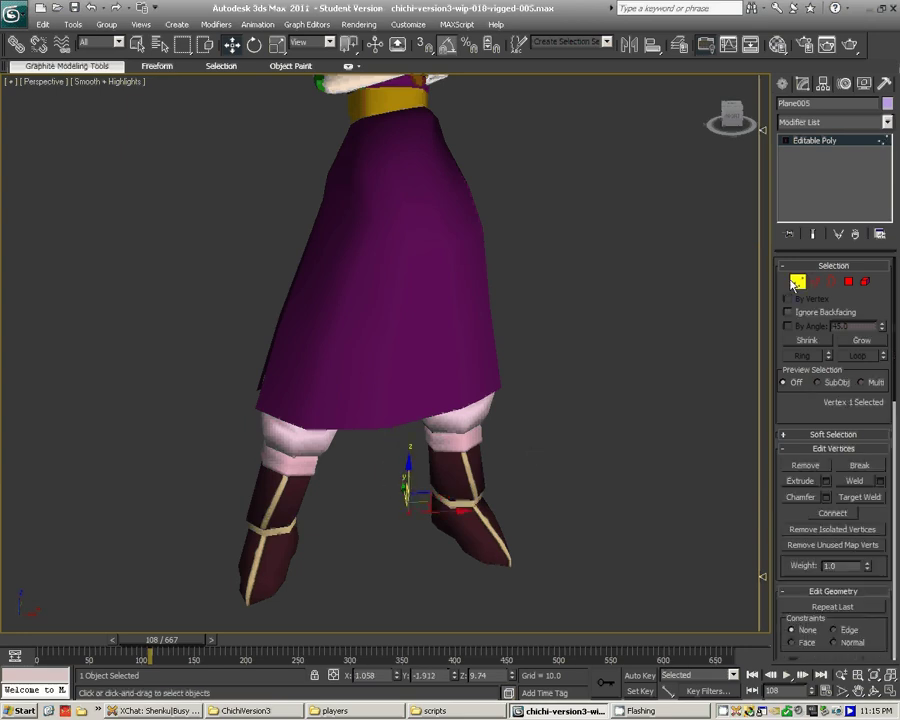
click(791, 283)
click(790, 283)
click(790, 283)
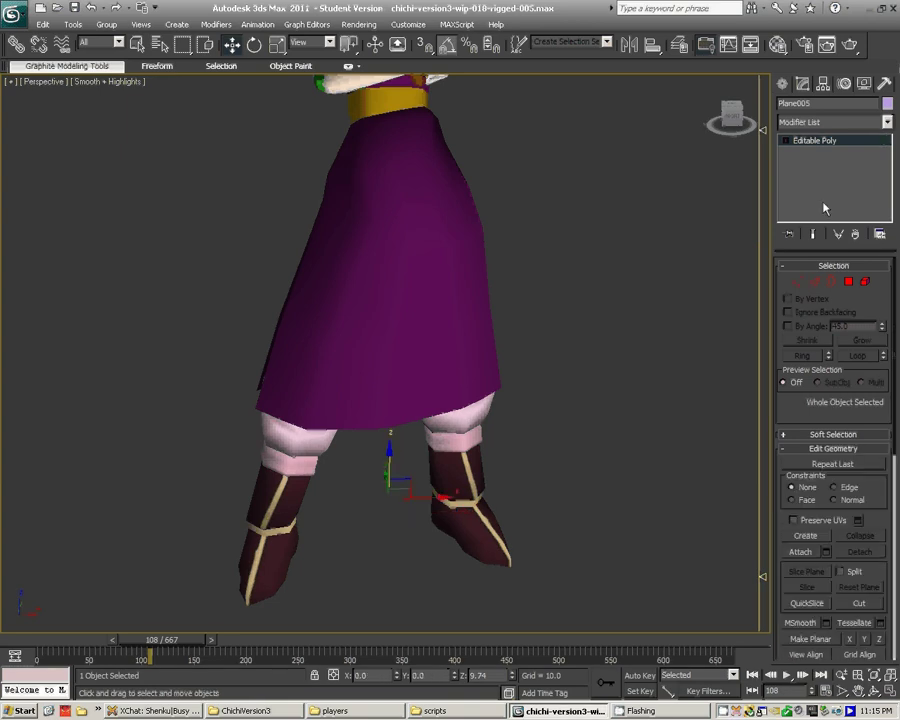
- Save the scene and center the object's pivot on its single vertex using Affect Pivot Only
click(825, 85)
key(ctrl+s)
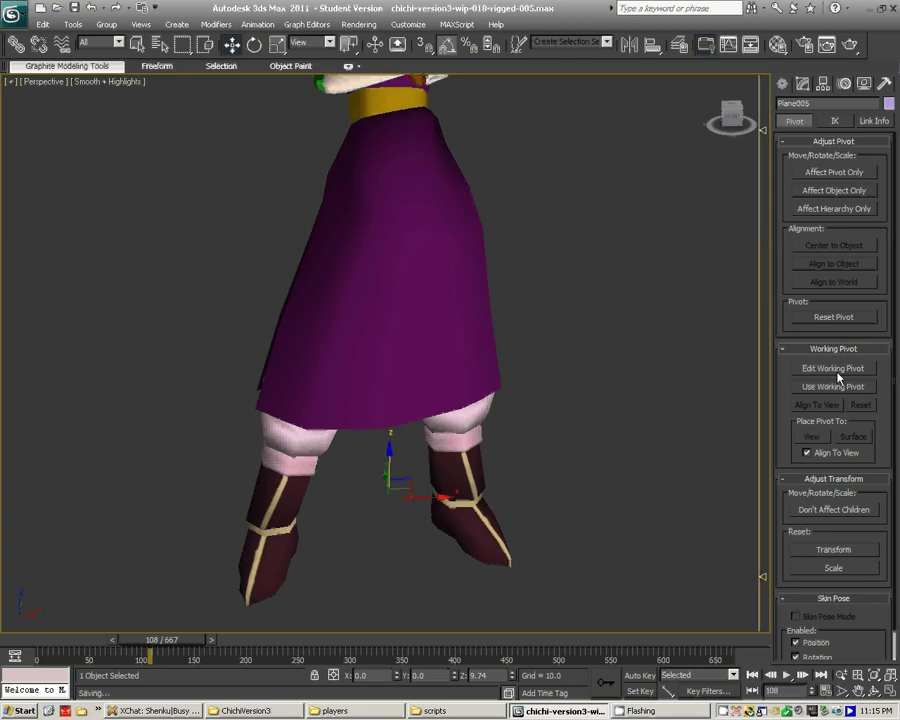
click(840, 173)
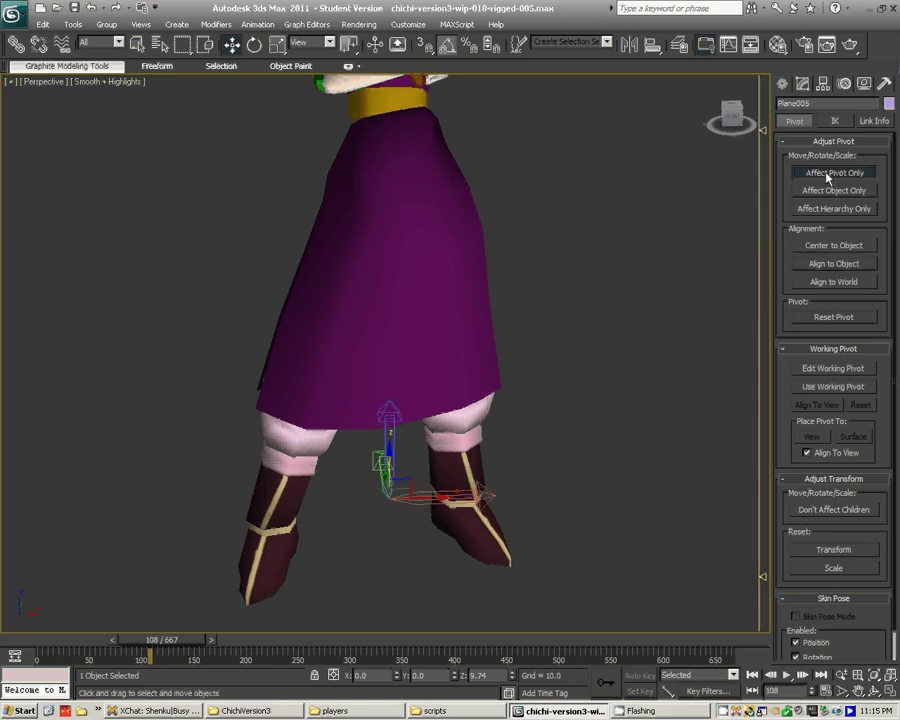
click(832, 247)
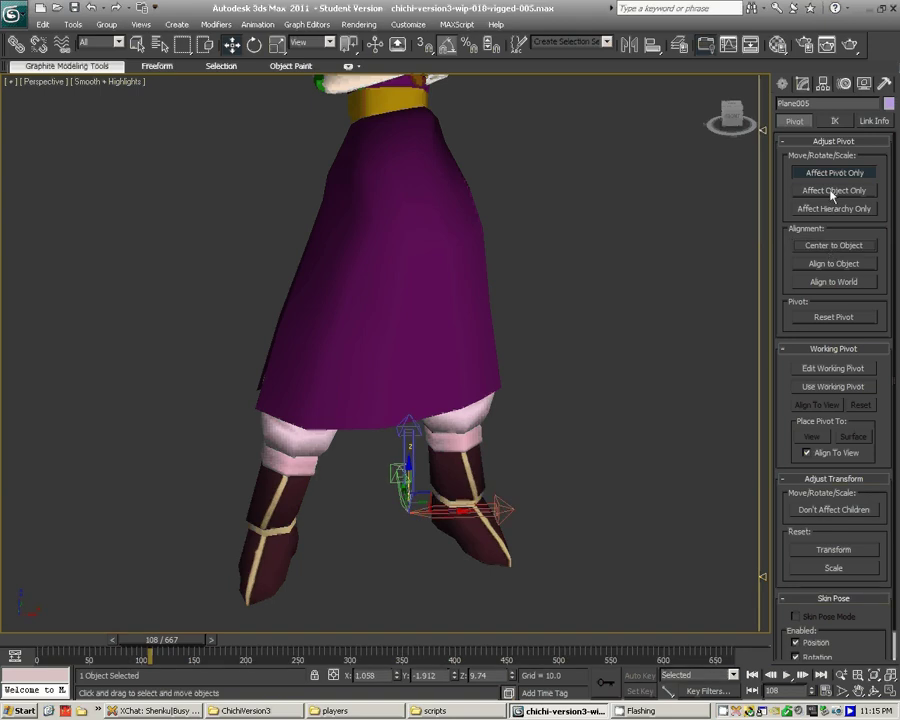
click(810, 172)
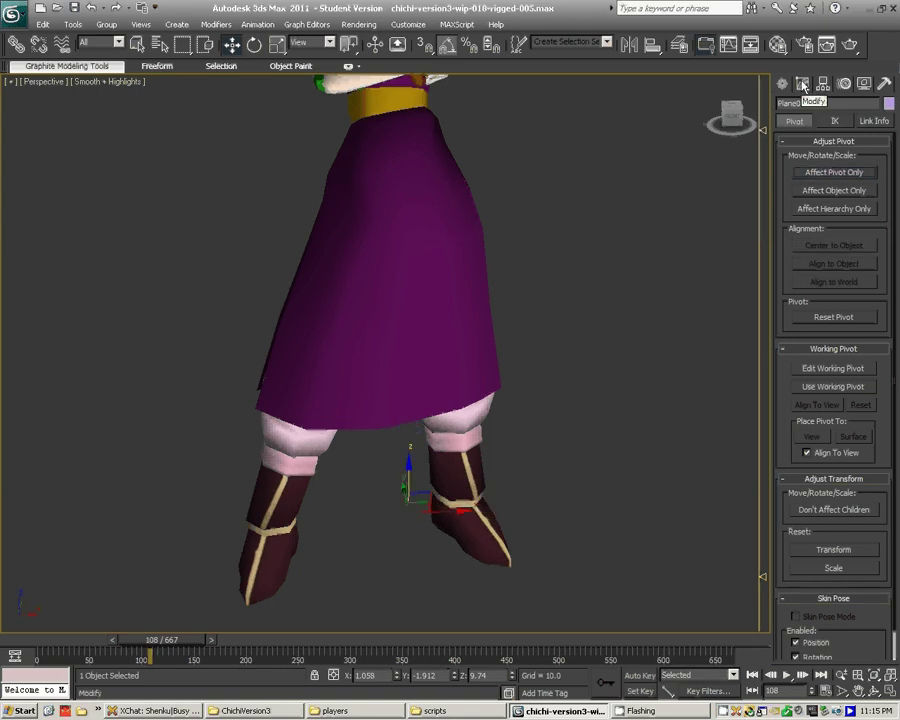
- Reset the single-vertex object's position to X 0 and Y 0
click(803, 86)
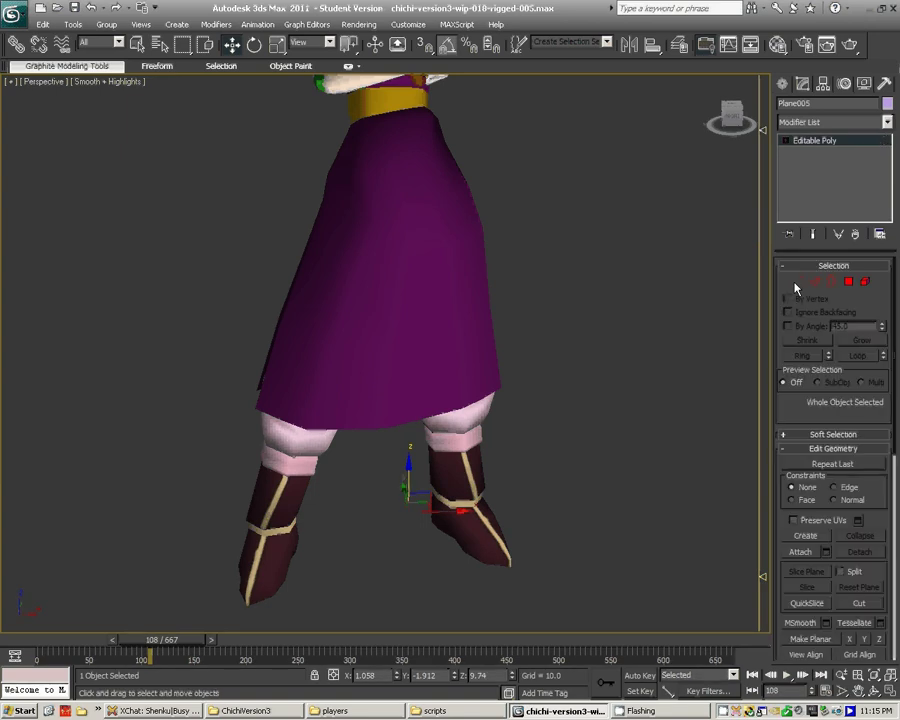
right_click(397, 676)
right_click(455, 676)
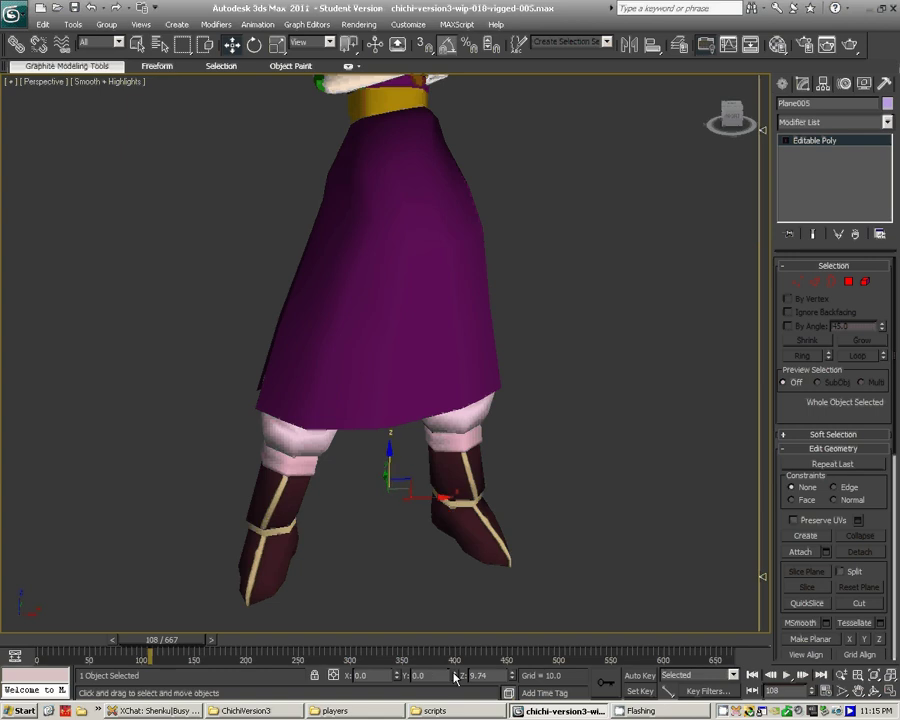
- Rotate the single-vertex object -90 degrees about the Z axis and rename it tag_floor
alt+middle_drag(440, 524, 400, 538)
key(e)
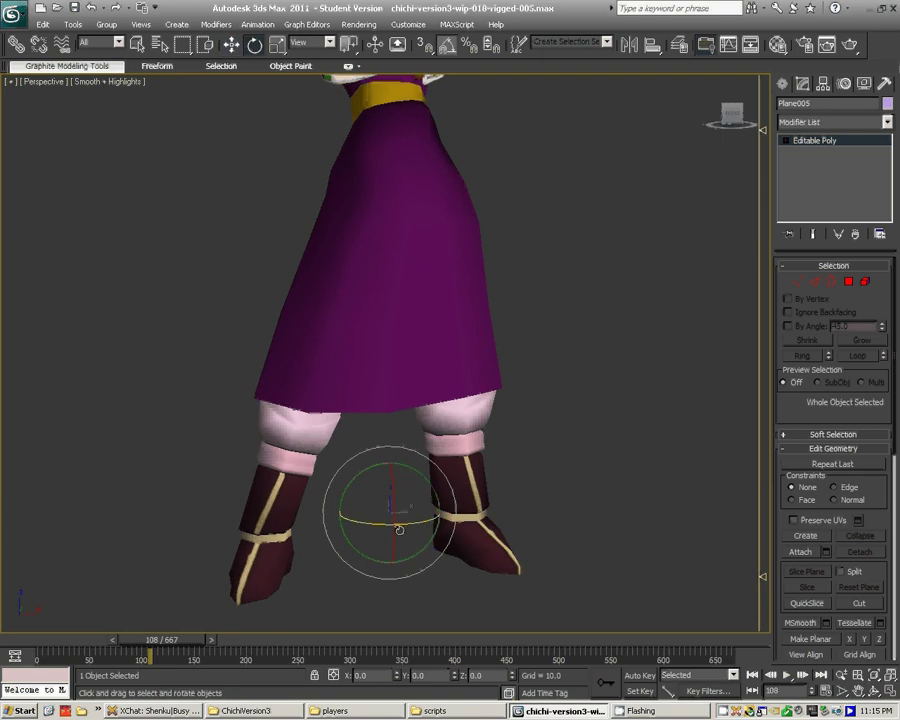
drag(419, 524, 355, 522)
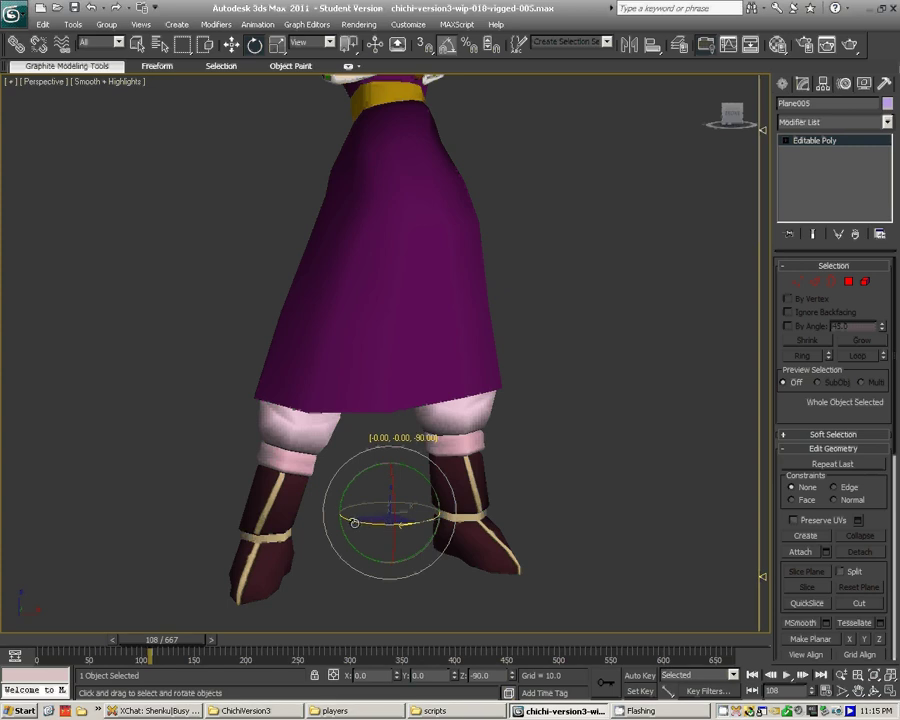
drag(355, 522, 356, 521)
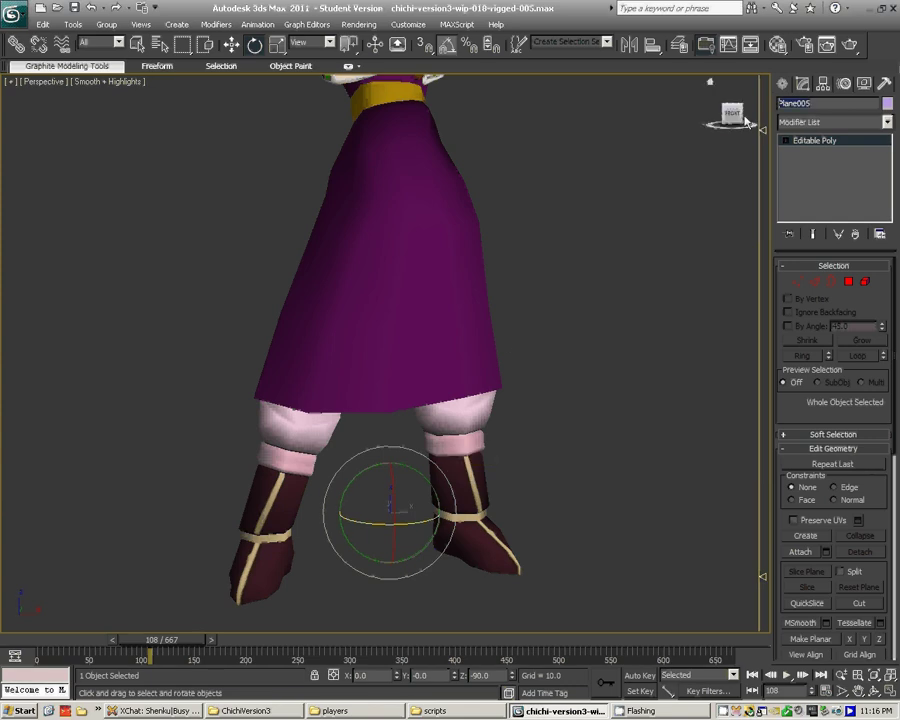
text(tag)
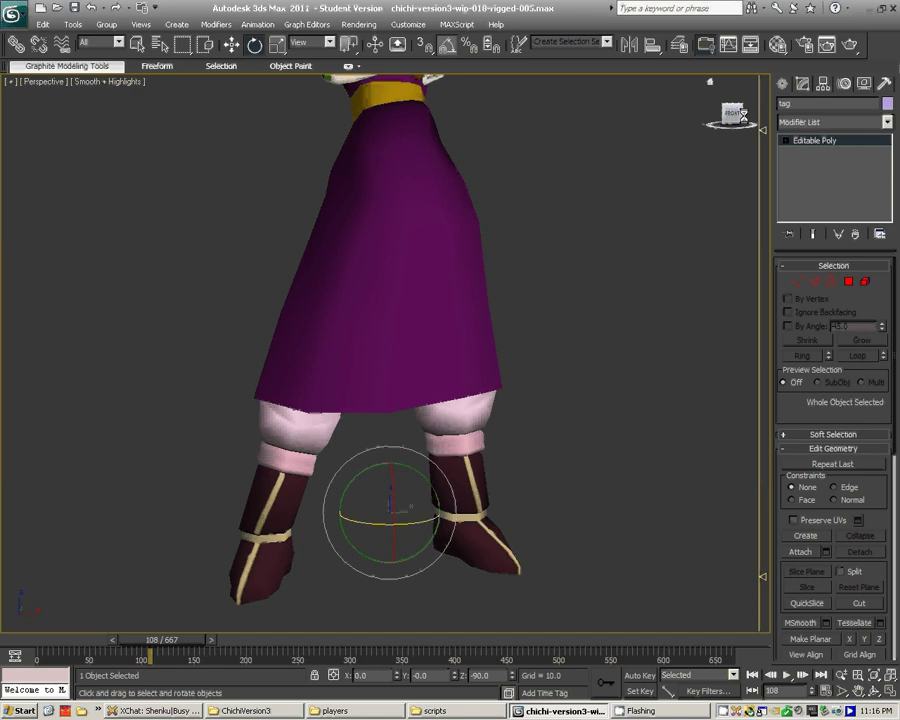
text(_floor)
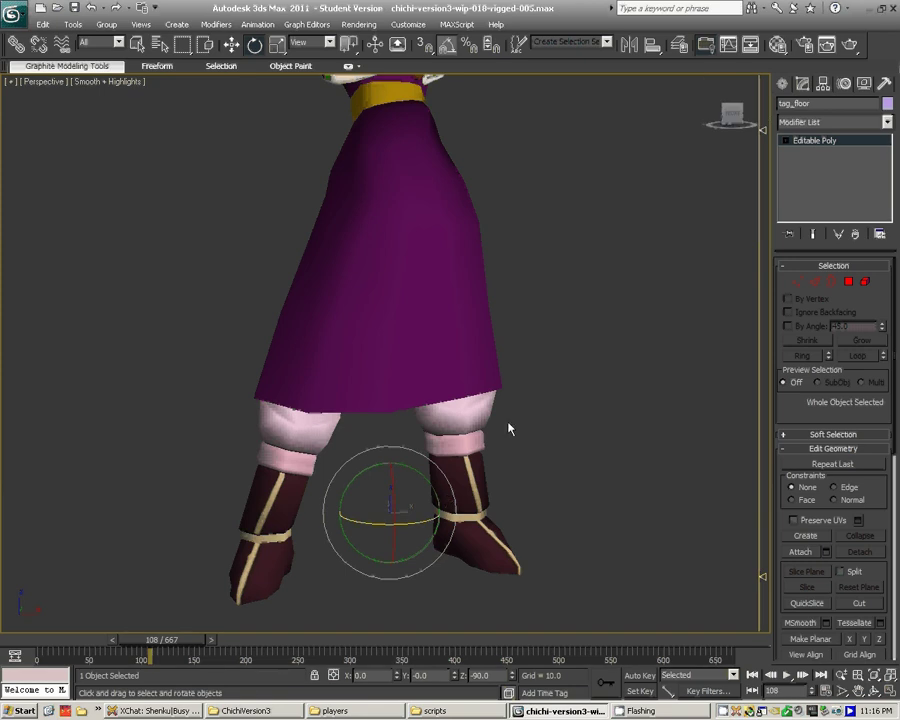
- Examine the character's height relative to the tag_floor object in the Front view at animation frames 16 and 139
key(w)
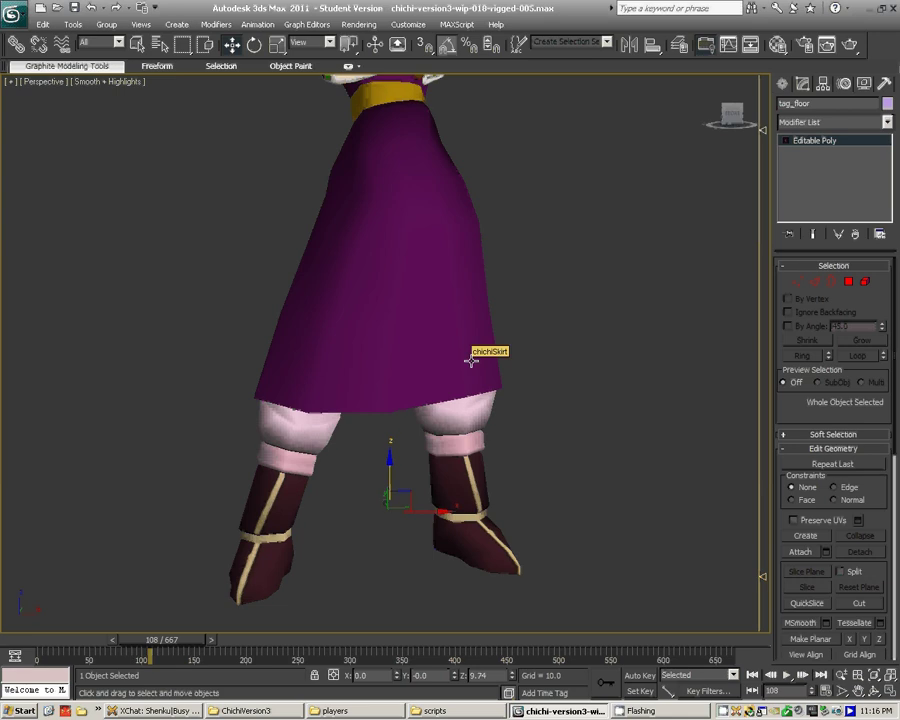
click(708, 139)
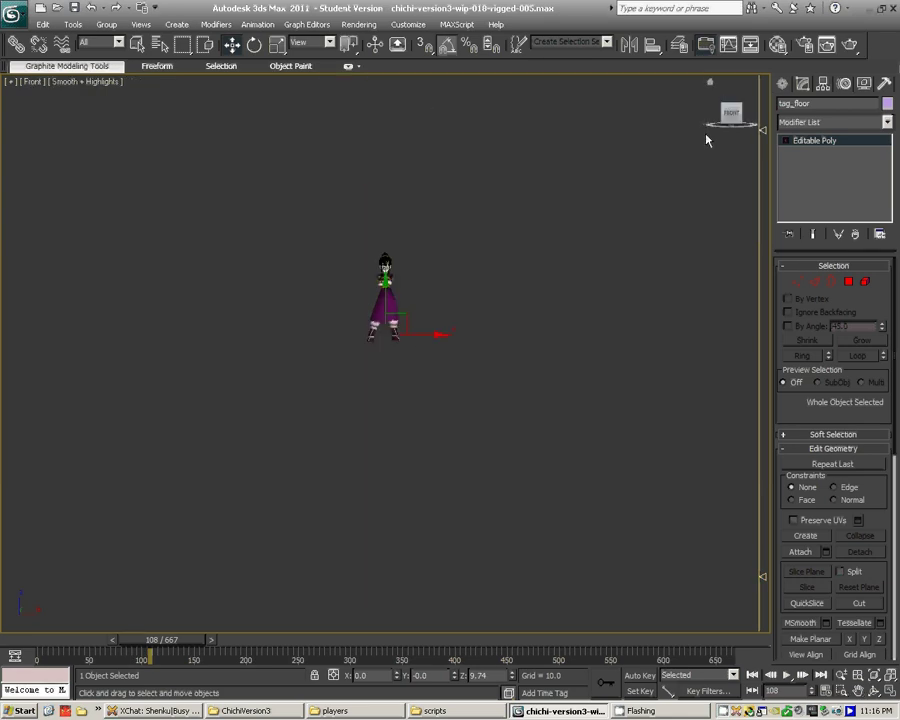
scroll(447, 295, up, 6)
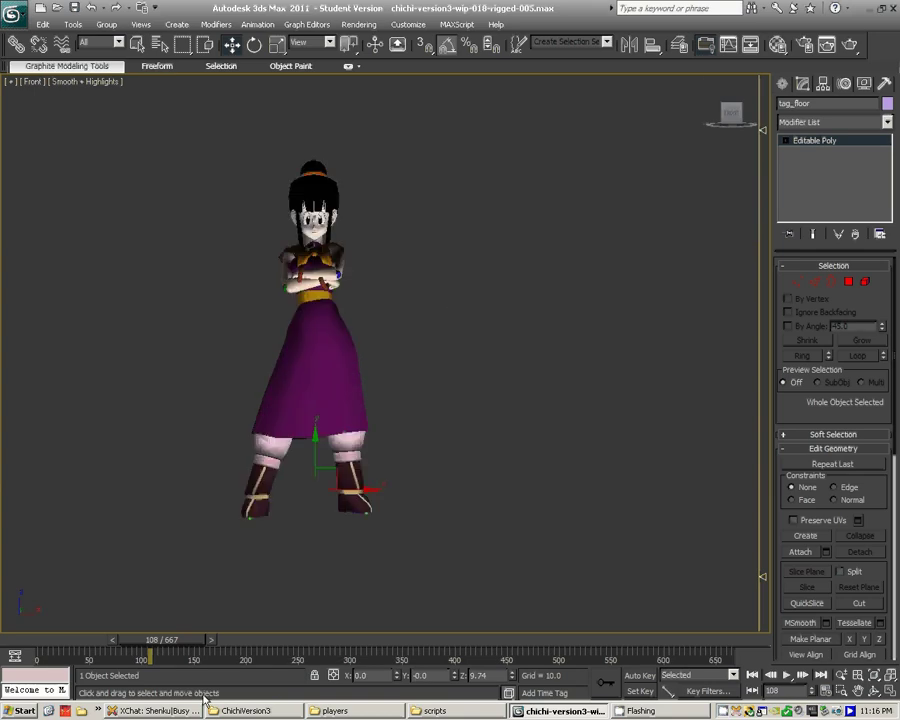
scroll(245, 430, up, 3)
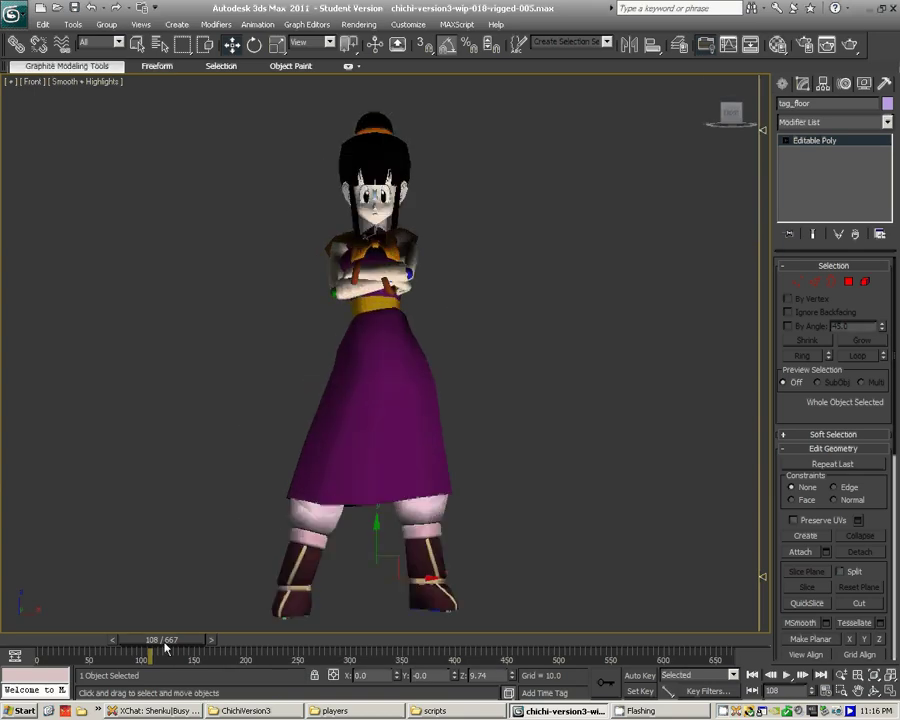
drag(174, 641, 55, 640)
key(w)
click(112, 638)
click(112, 638)
click(112, 638)
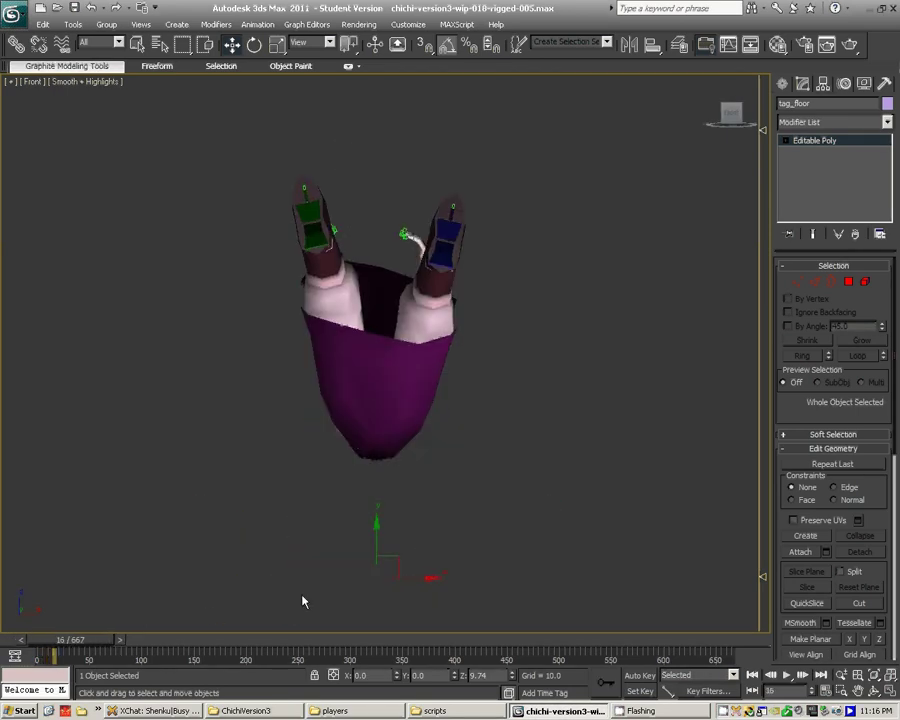
drag(80, 645, 223, 637)
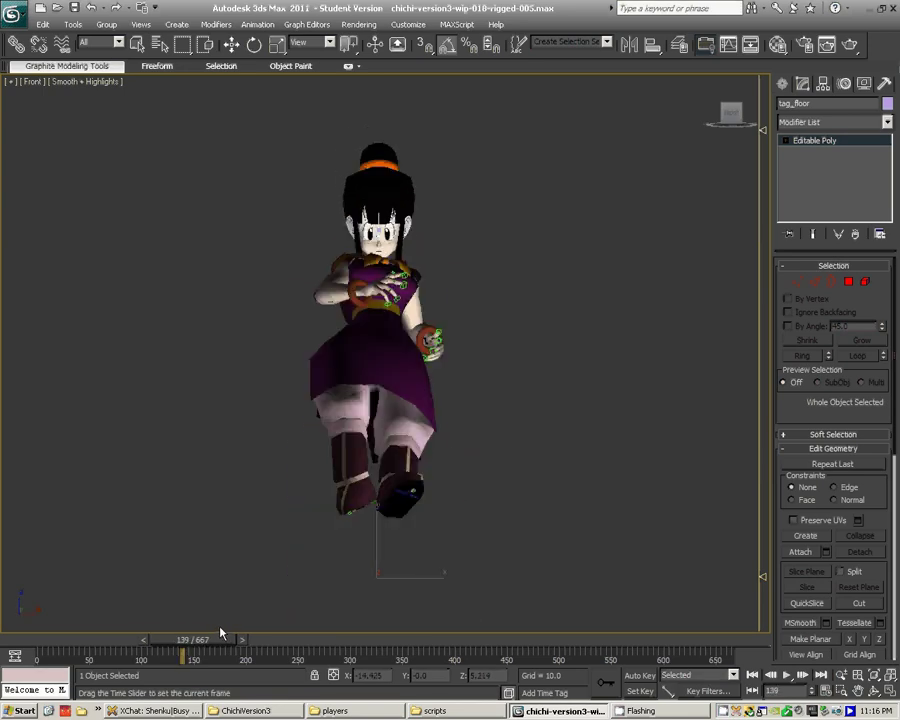
key(period)
key(w)
key(comma)
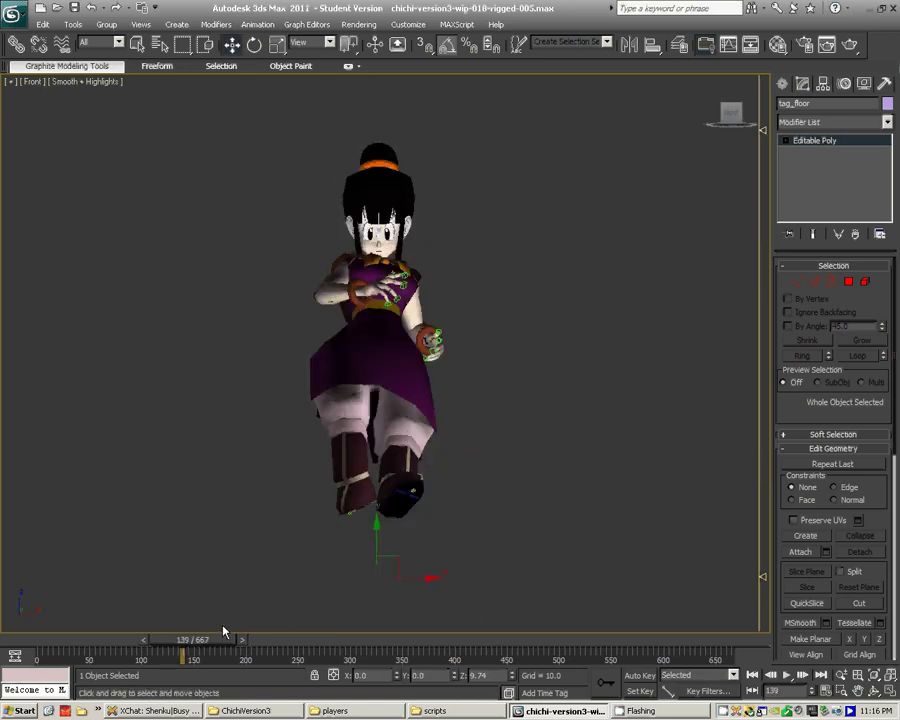
- Advance the animation to frame 140 and display the Front view in wireframe
key(period)
mouse_move(462, 362)
middle_down()
mouse_move(461, 422)
mouse_move(459, 409)
middle_up()
key(F3)
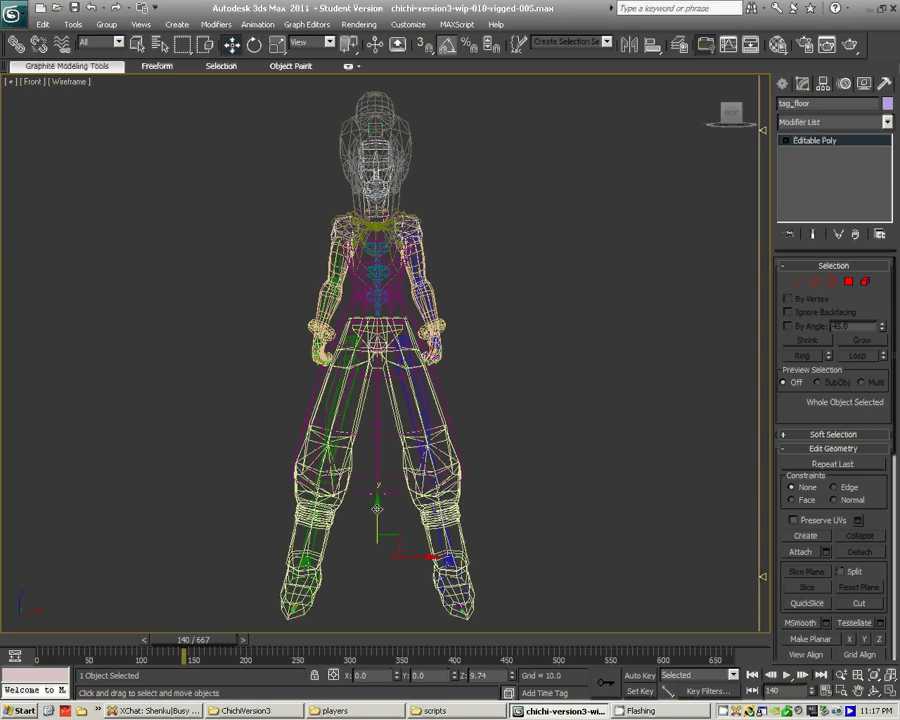
- Copy tag_floor straight up to the character's waist at about Z 33.66 and name the copy tag_torso
mouse_move(378, 508)
shift+mouse_down()
mouse_move(378, 300)
mouse_move(393, 262)
mouse_move(393, 290)
shift+mouse_up()
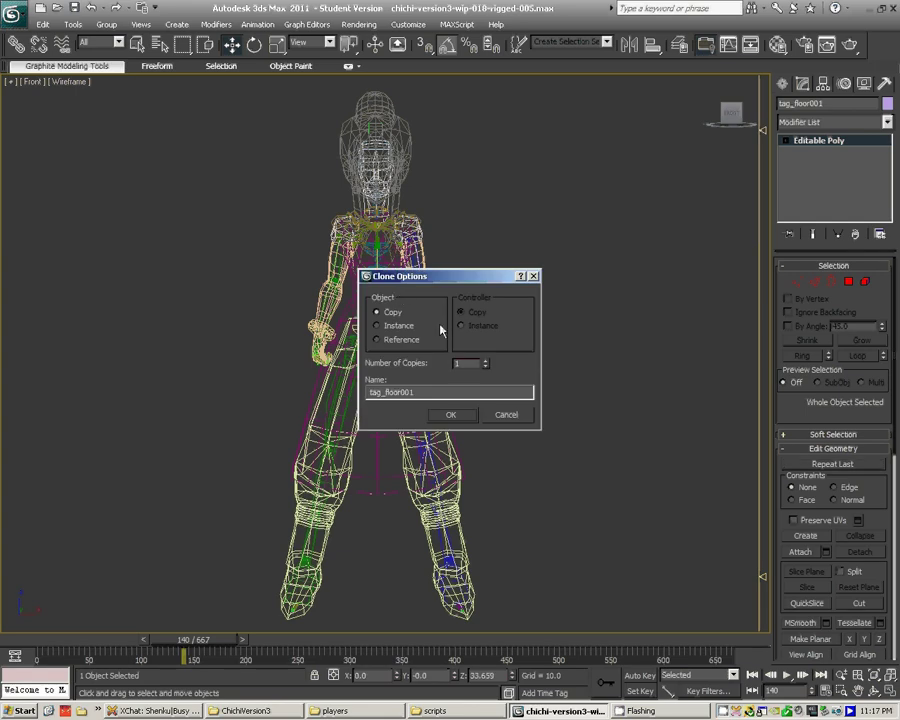
key(BackSpace)
key(BackSpace)
key(BackSpace)
key(BackSpace)
key(BackSpace)
key(BackSpace)
key(BackSpace)
key(BackSpace)
text(torso)
click(459, 414)
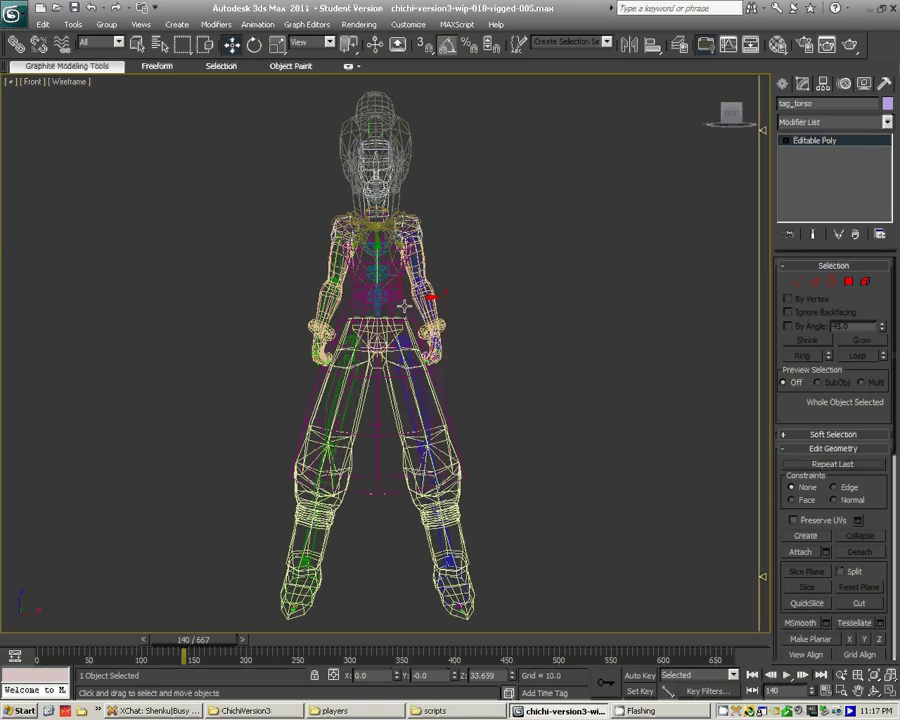
- Copy tag_torso straight up into the character's head at about Z 43.17 and name the copy tag_head
shift+drag(377, 259, 377, 145)
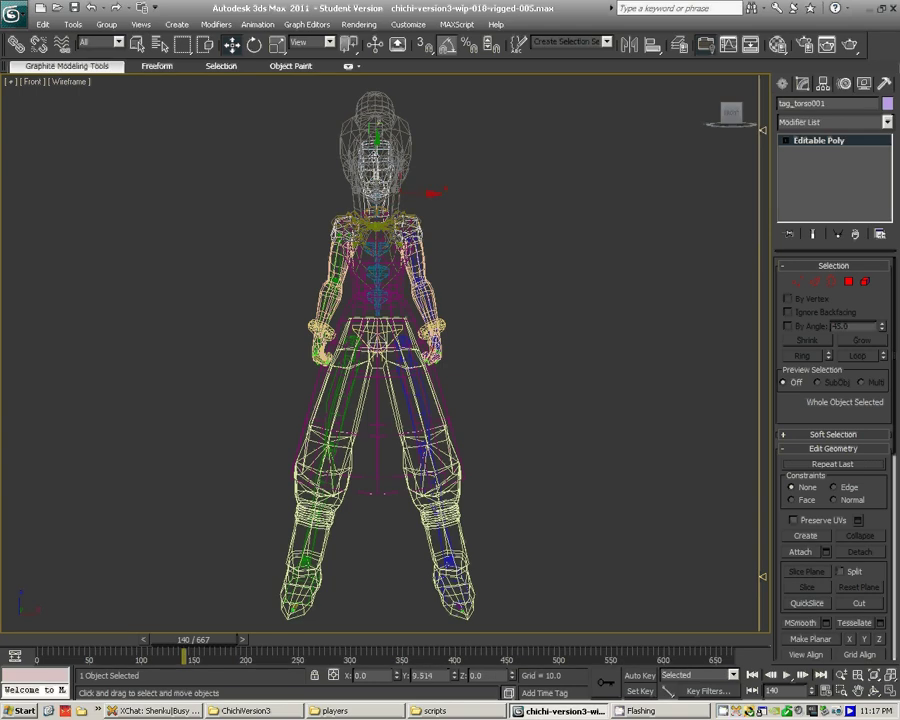
shift+drag(377, 145, 377, 145)
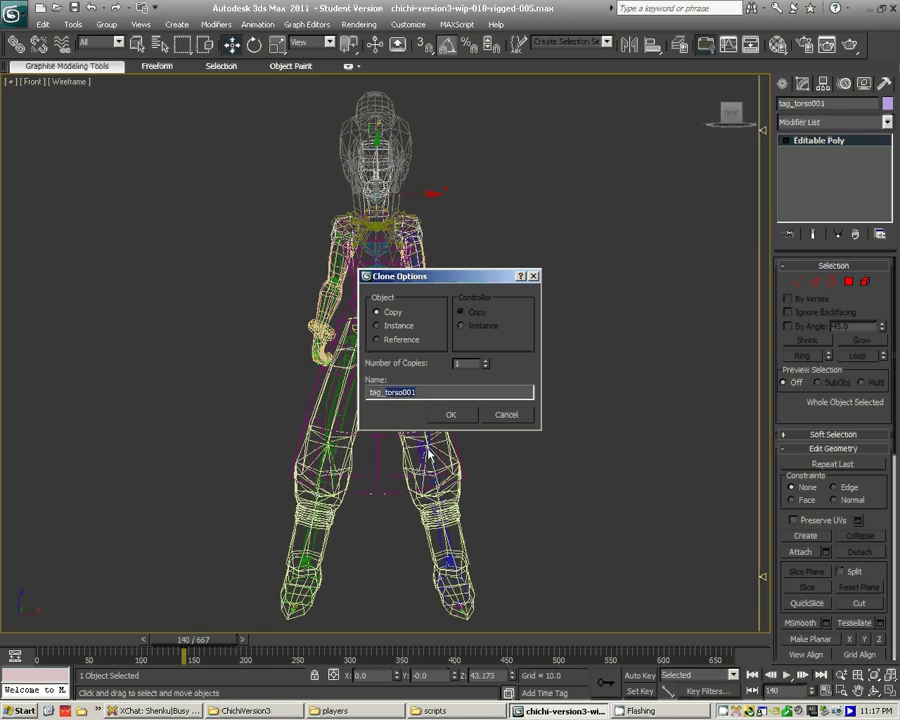
key(BackSpace)
text(head)
key(Return)
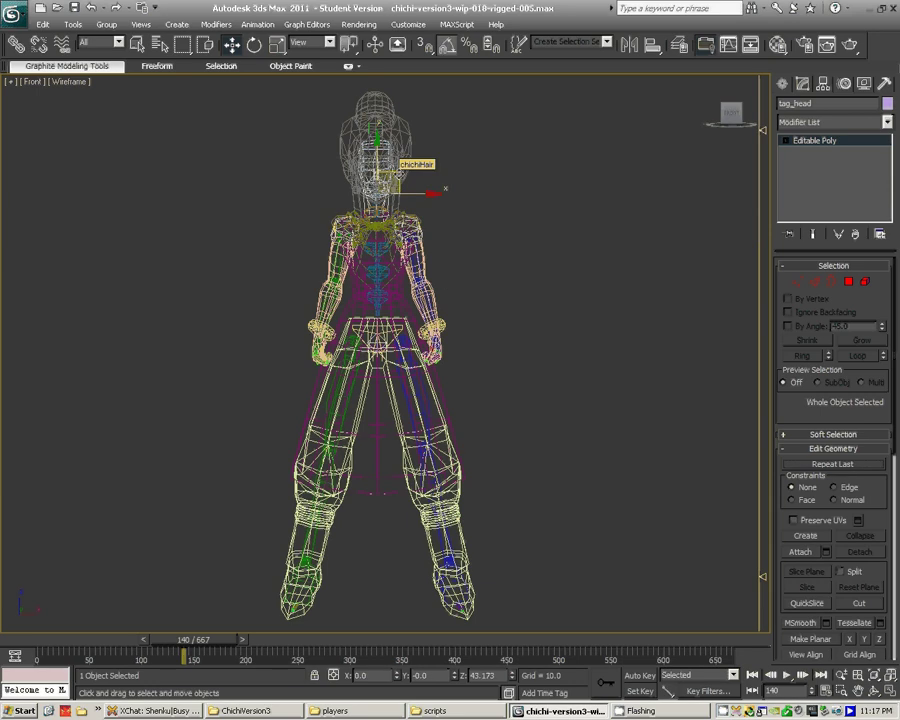
- Select tag_torso with the selection locked, link it to the biped's lowest spine bone, and save the scene
key(h)
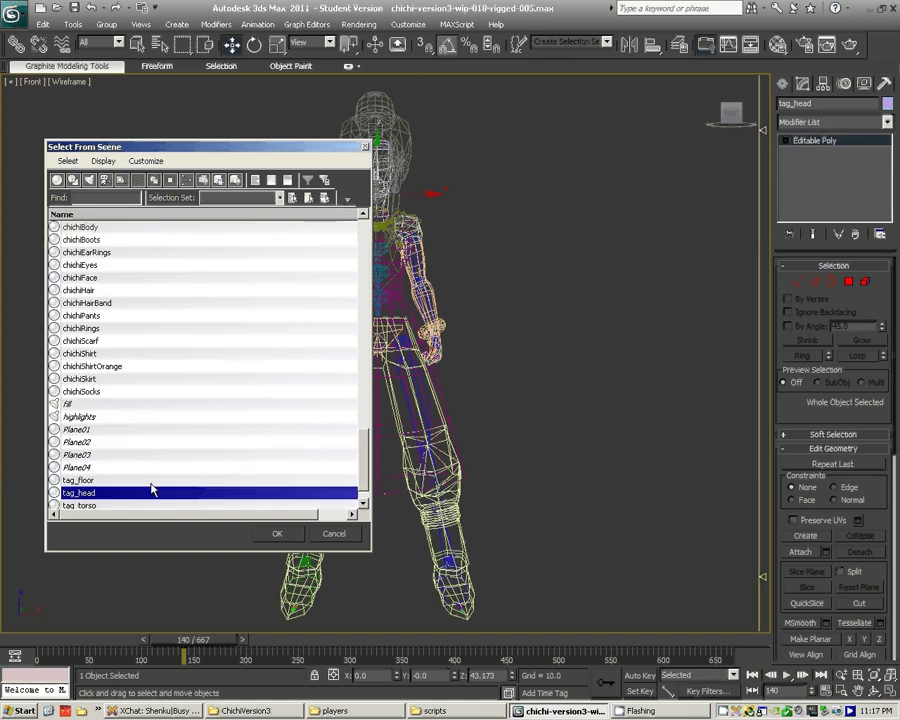
scroll(207, 489, down, 1)
click(210, 480)
click(289, 538)
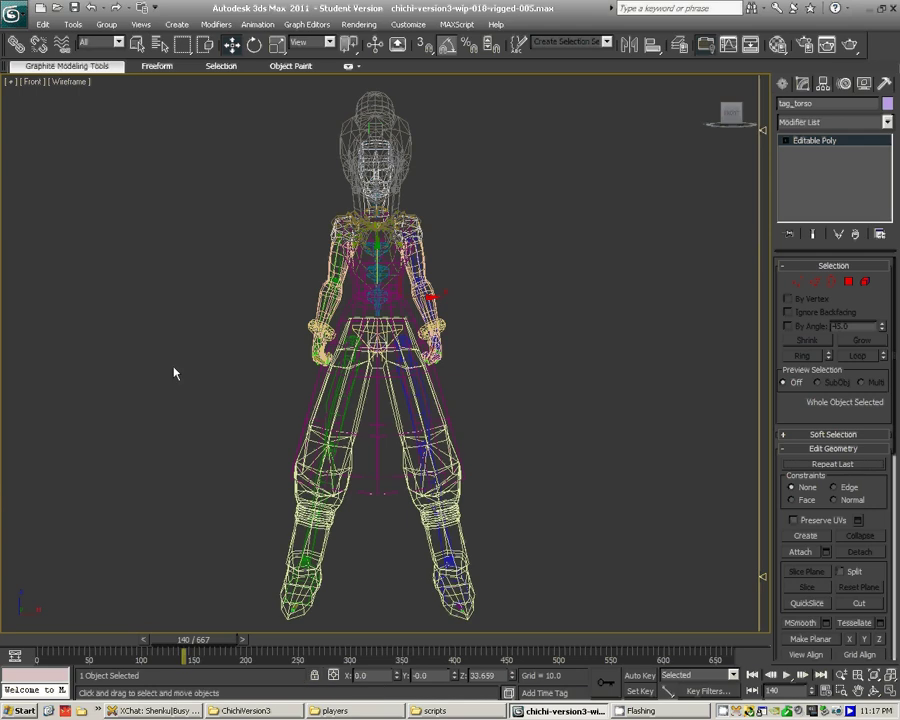
key(space)
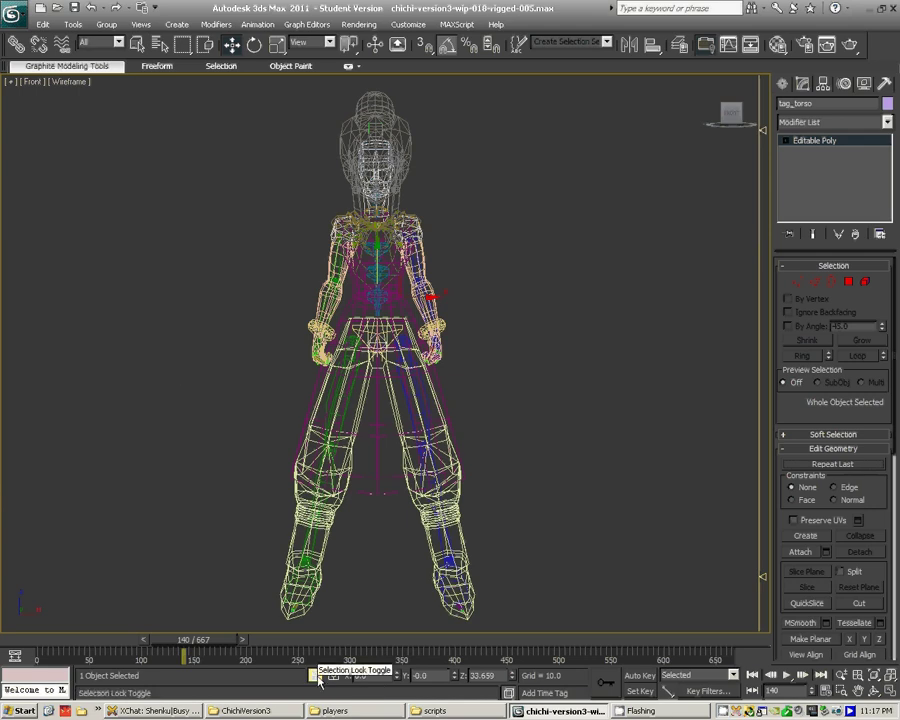
click(14, 49)
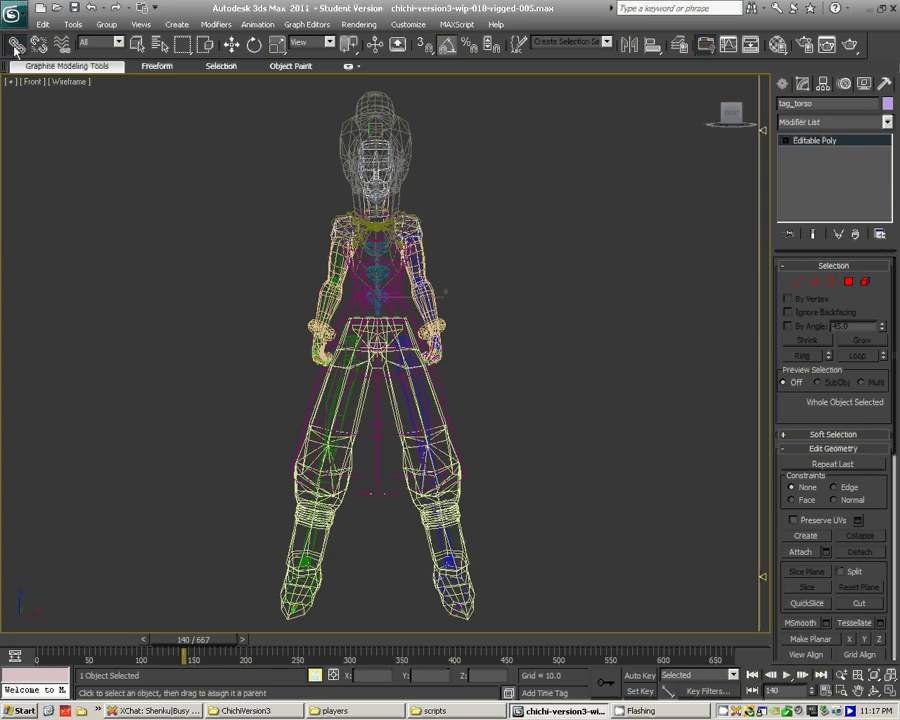
scroll(300, 350, up, 5)
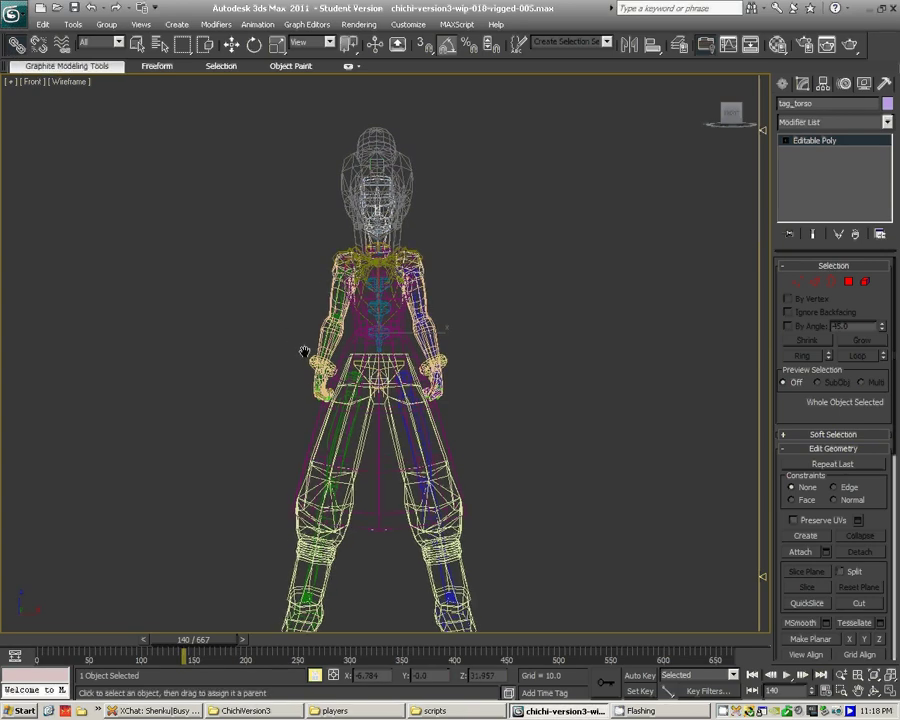
scroll(377, 306, up, 2)
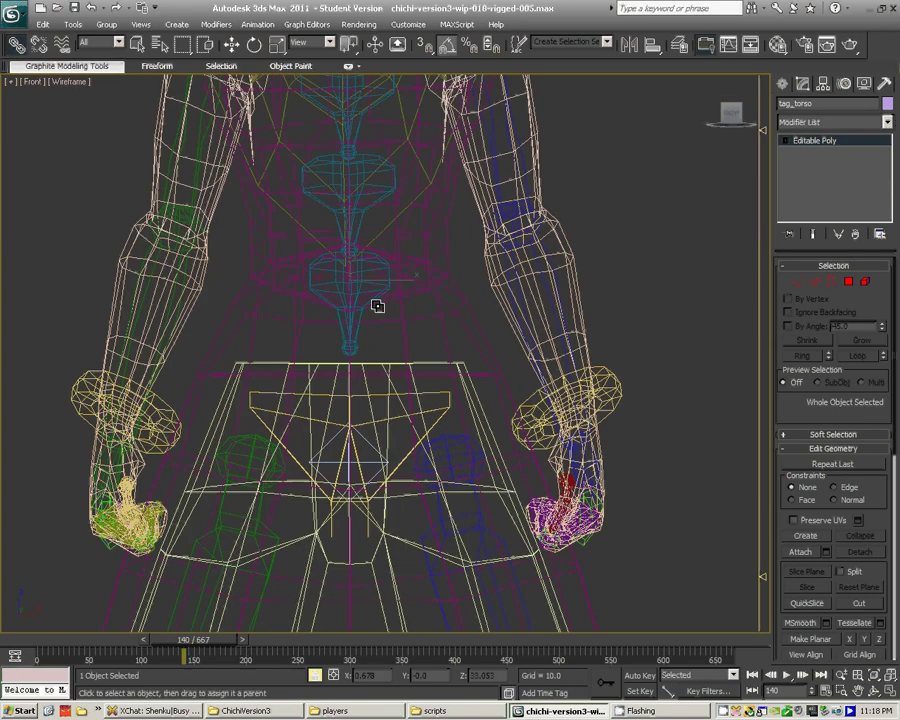
scroll(377, 306, up, 2)
drag(346, 323, 349, 324)
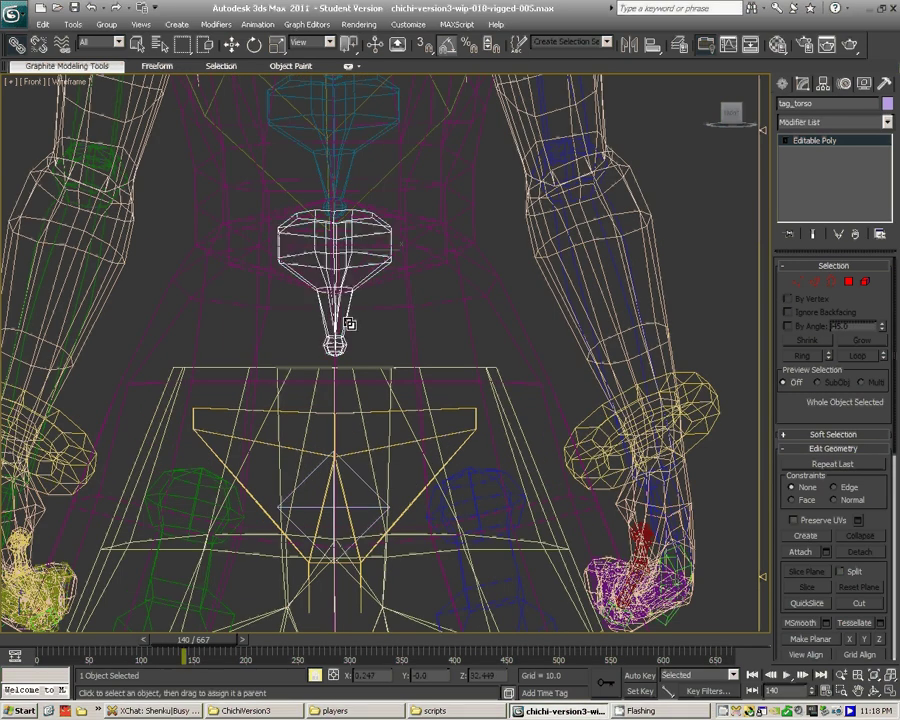
key(ctrl+s)
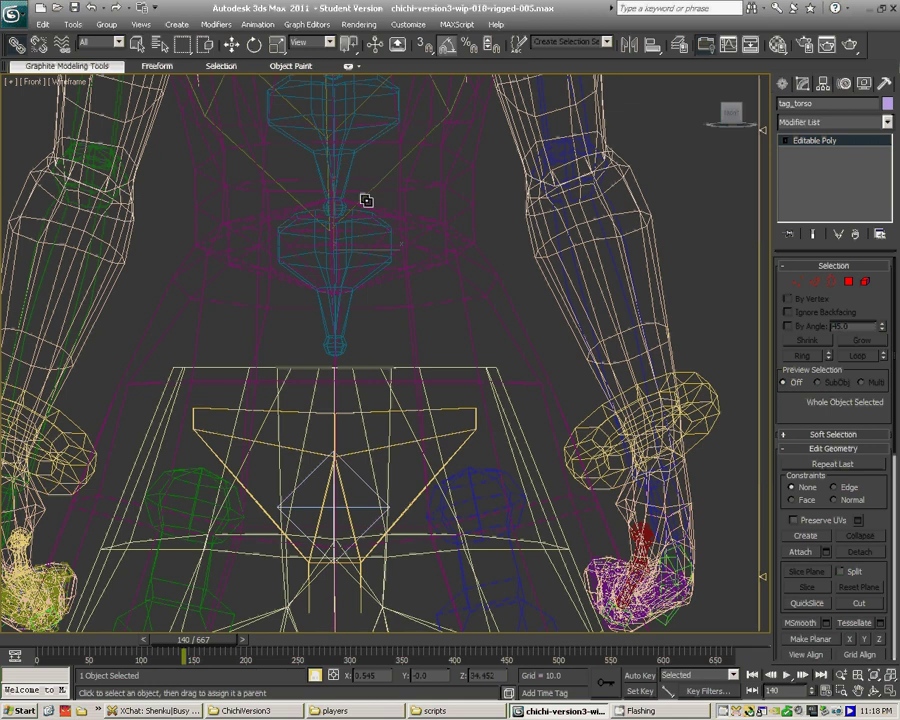
- Select tag_head, link it to the biped's head bone with the selection locked, and save the scene
middle_drag(366, 200, 373, 260)
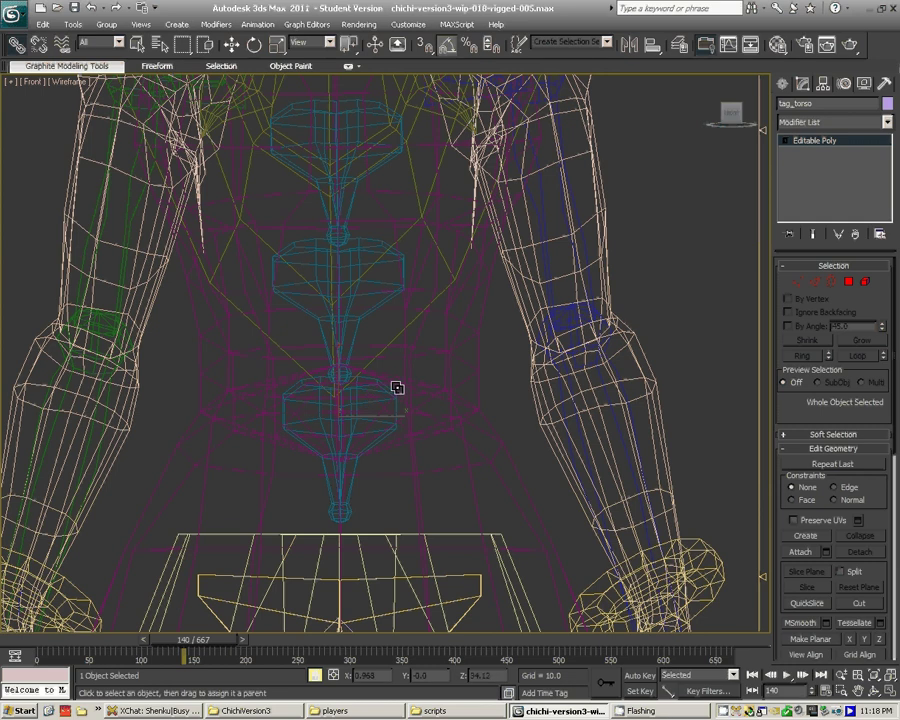
key(w)
key(h)
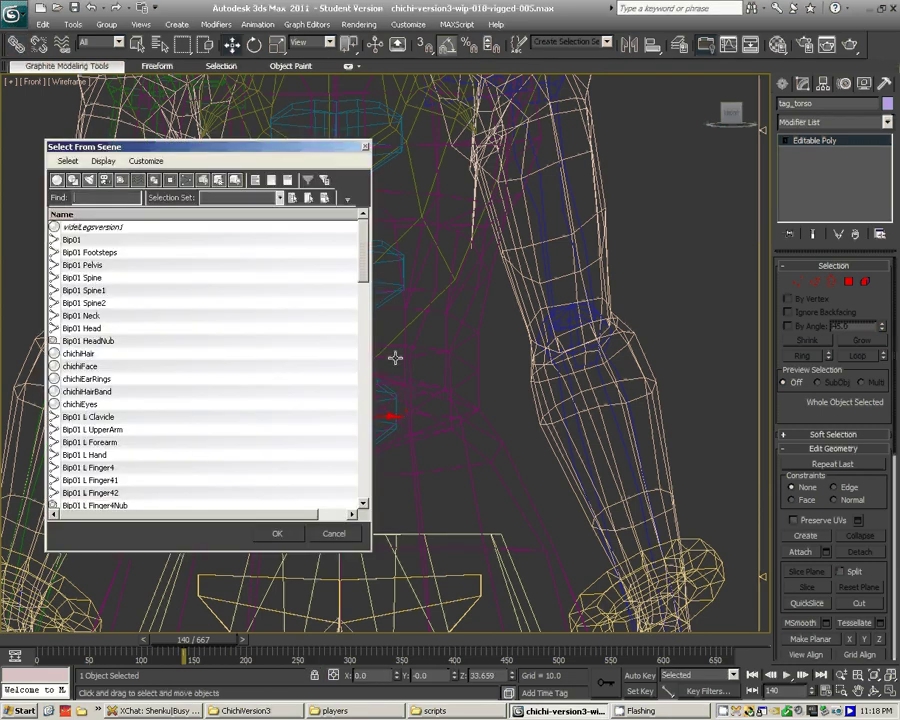
drag(364, 260, 346, 510)
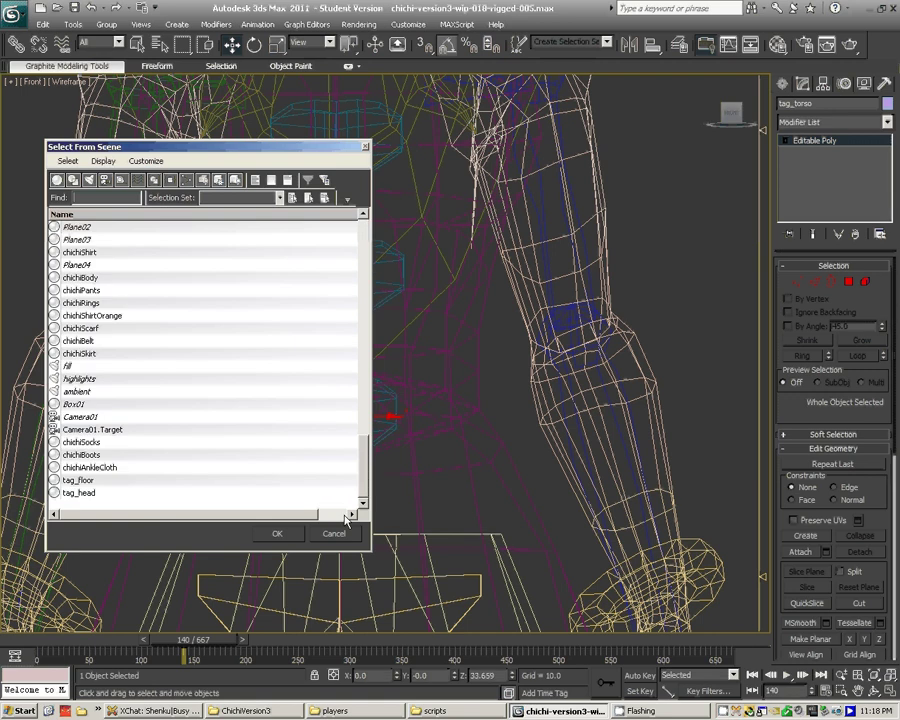
click(95, 494)
click(281, 536)
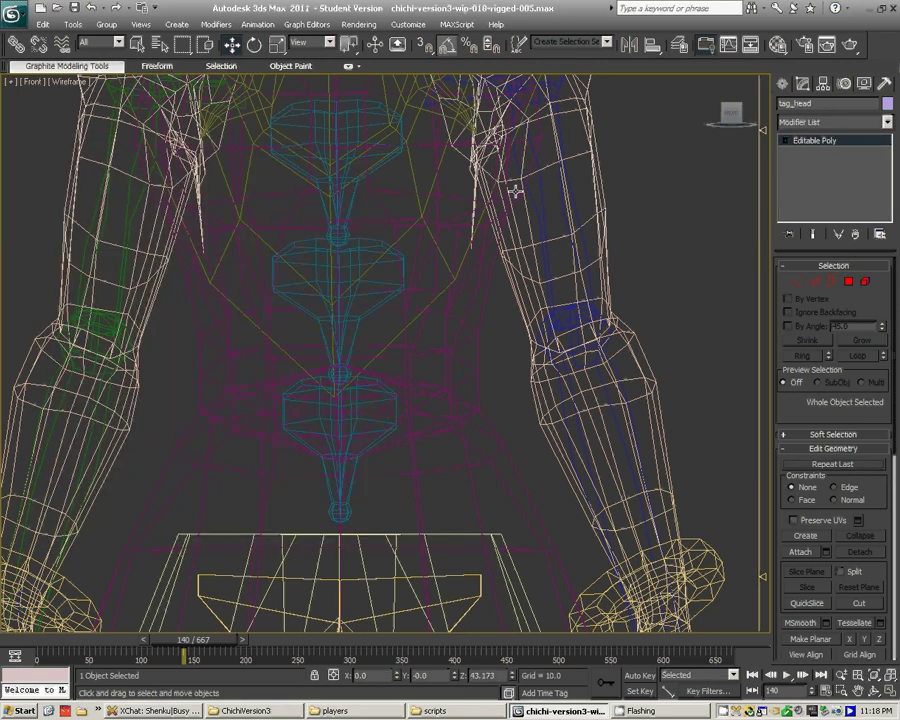
middle_drag(516, 191, 456, 509)
scroll(362, 316, up, 3)
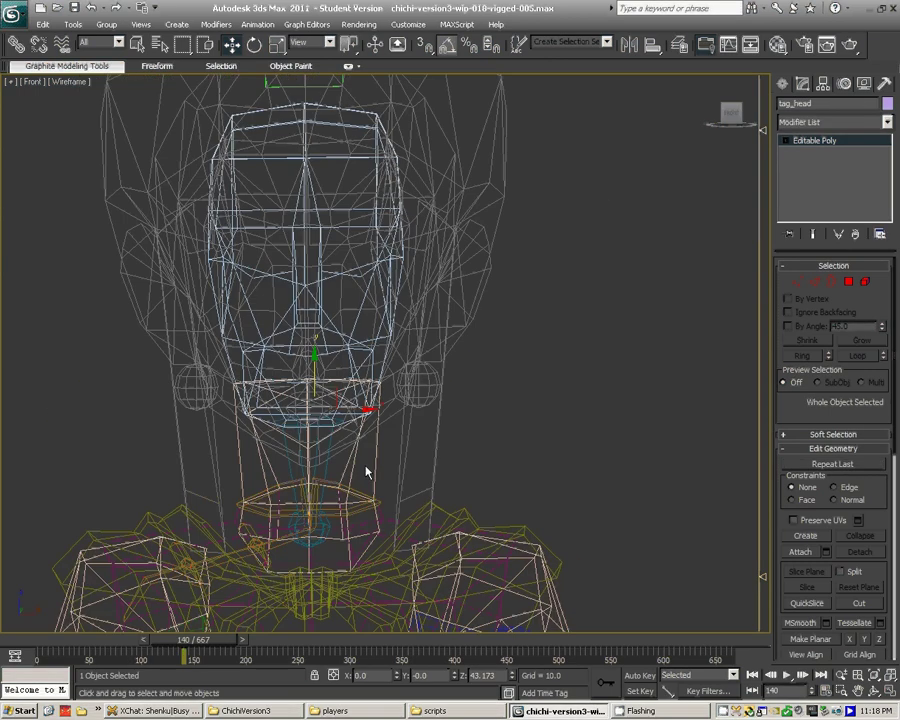
click(14, 46)
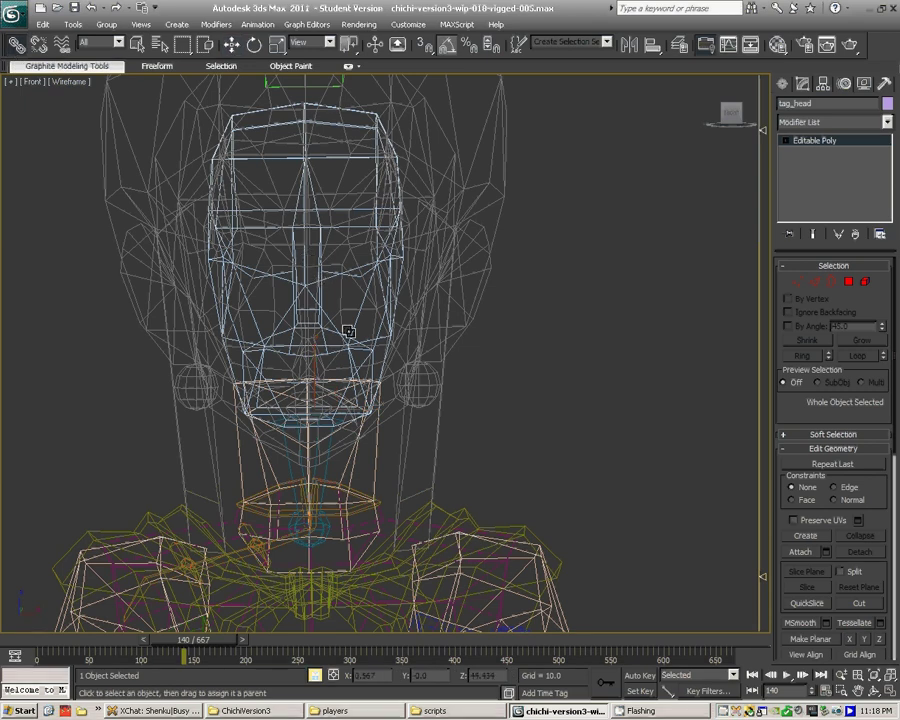
scroll(340, 319, up, 3)
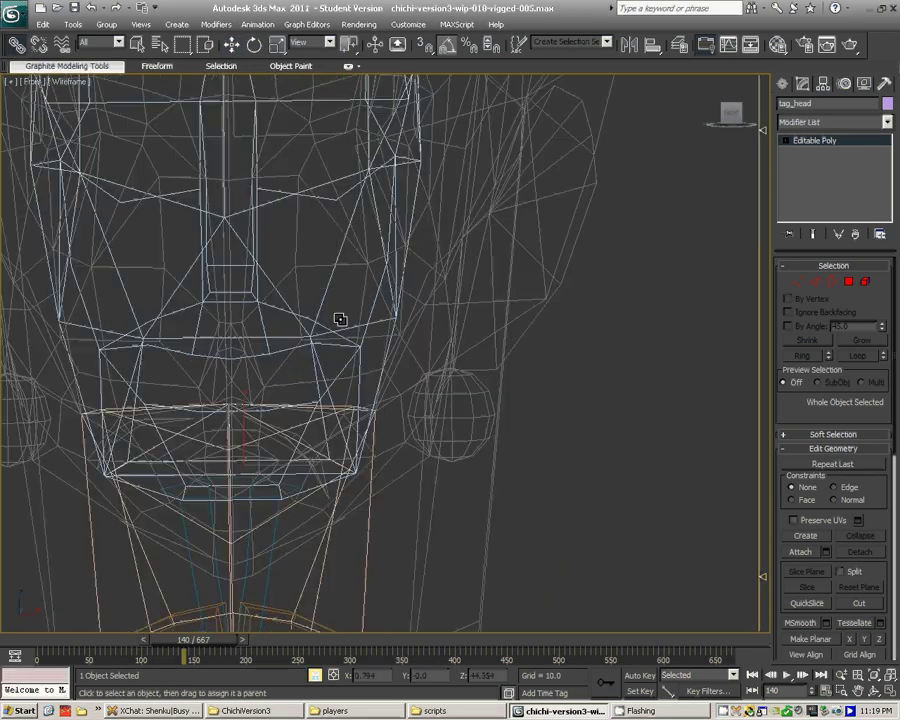
drag(340, 319, 329, 287)
key(w)
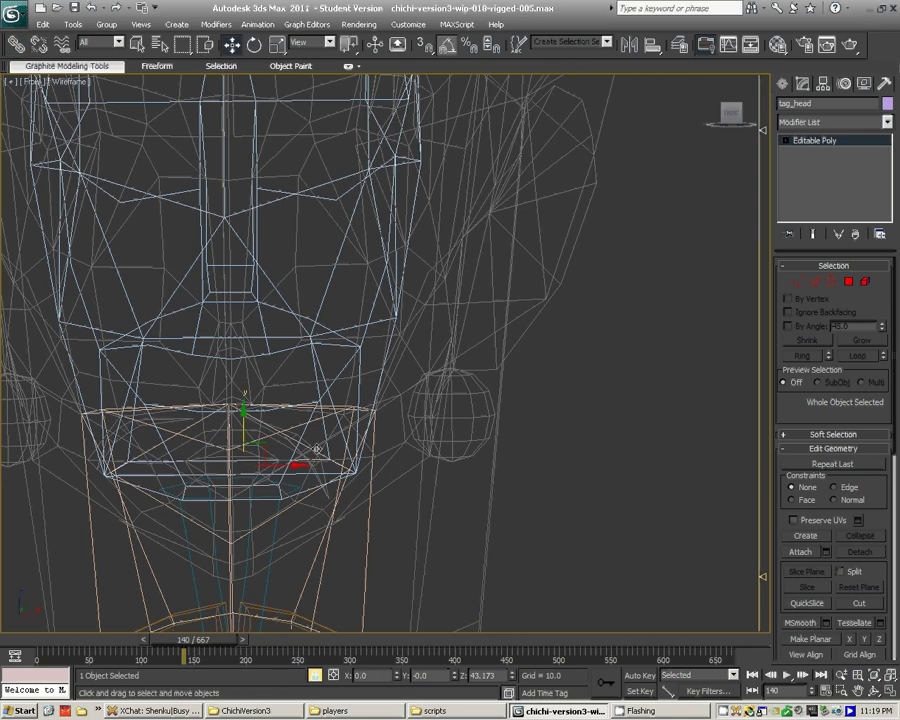
middle_drag(277, 436, 335, 316)
scroll(335, 313, down, 2)
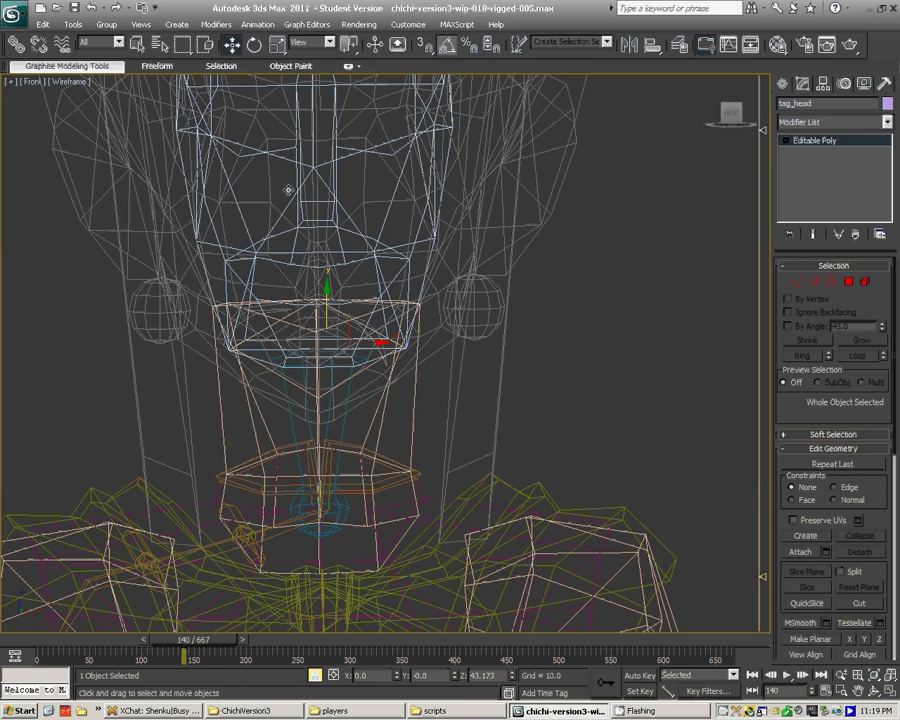
scroll(419, 410, down, 5)
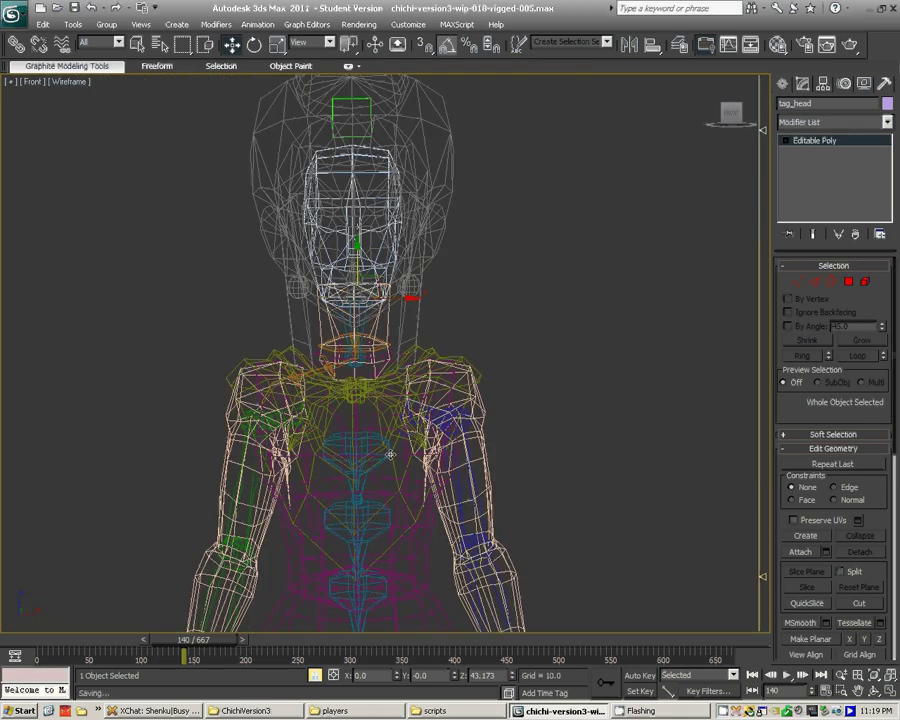
- Copy tag_floor sideways as tag_aura0 and place it inside the character's left foot at about X 7.19, Z 7.0
middle_drag(437, 612, 401, 161)
middle_drag(394, 425, 382, 181)
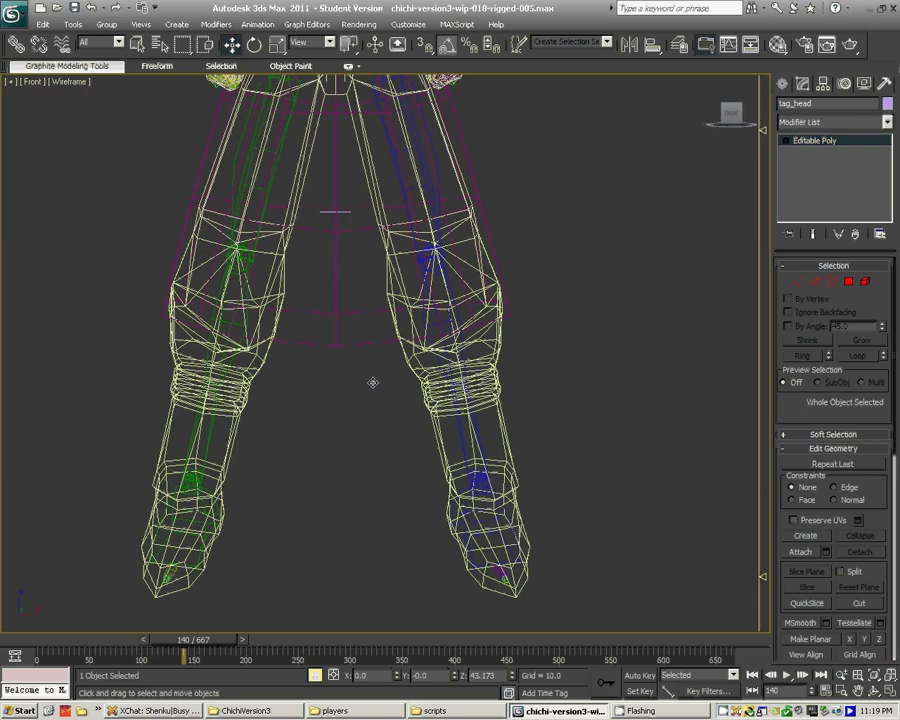
key(h)
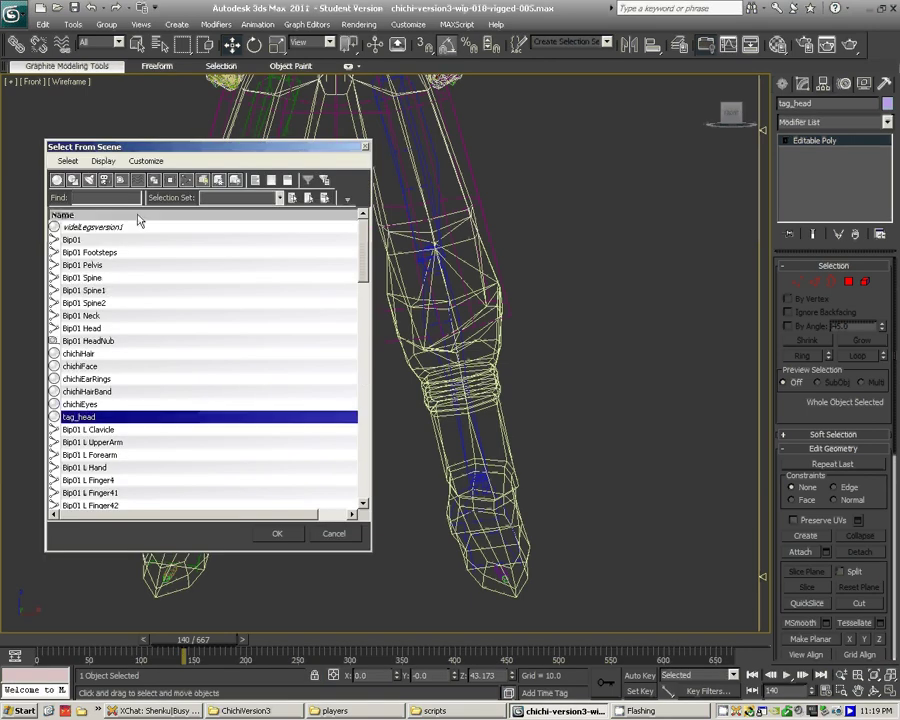
click(139, 215)
click(106, 241)
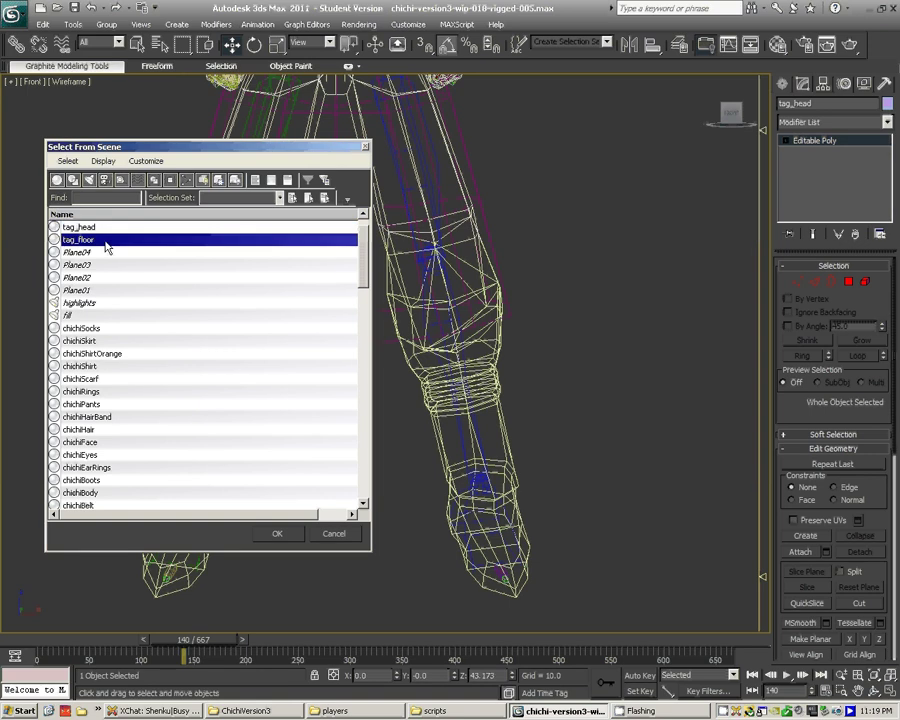
click(290, 533)
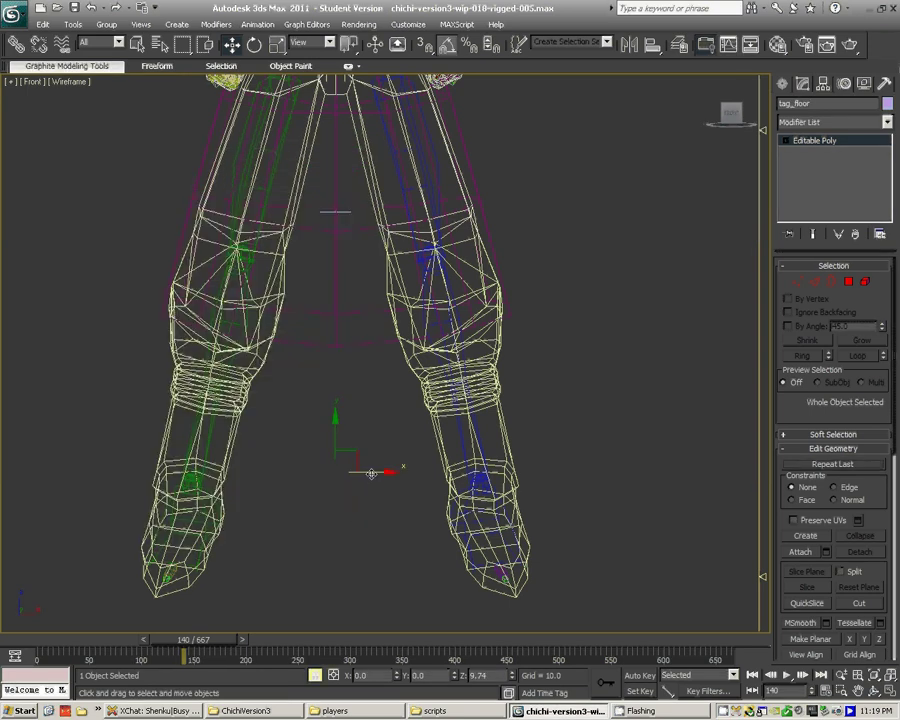
shift+drag(371, 473, 500, 466)
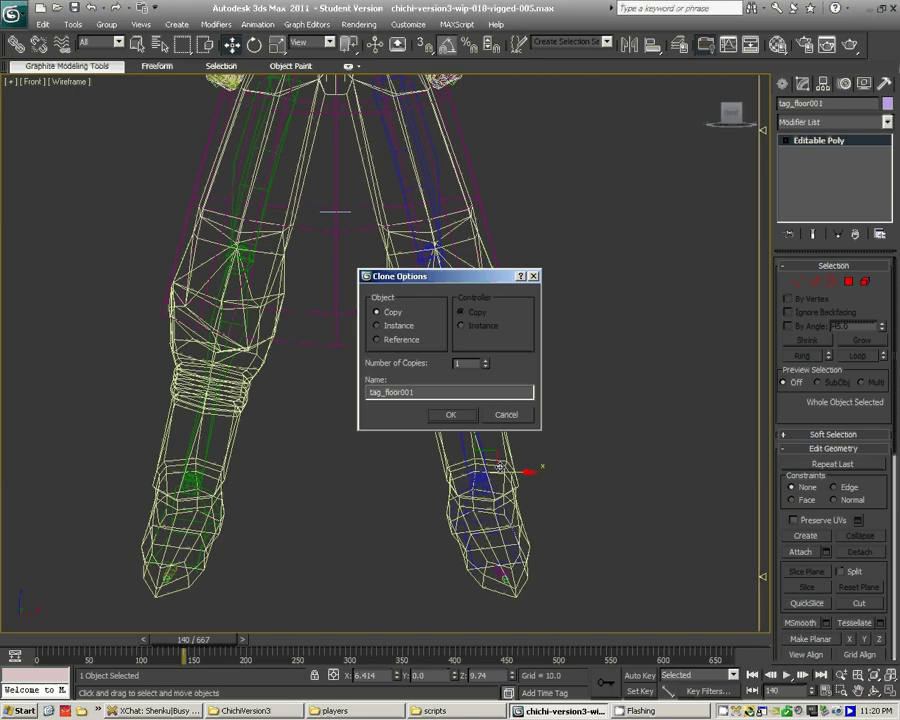
click(458, 393)
key(BackSpace)
key(BackSpace)
key(BackSpace)
key(BackSpace)
key(BackSpace)
key(BackSpace)
key(BackSpace)
key(BackSpace)
text(aura0)
key(Return)
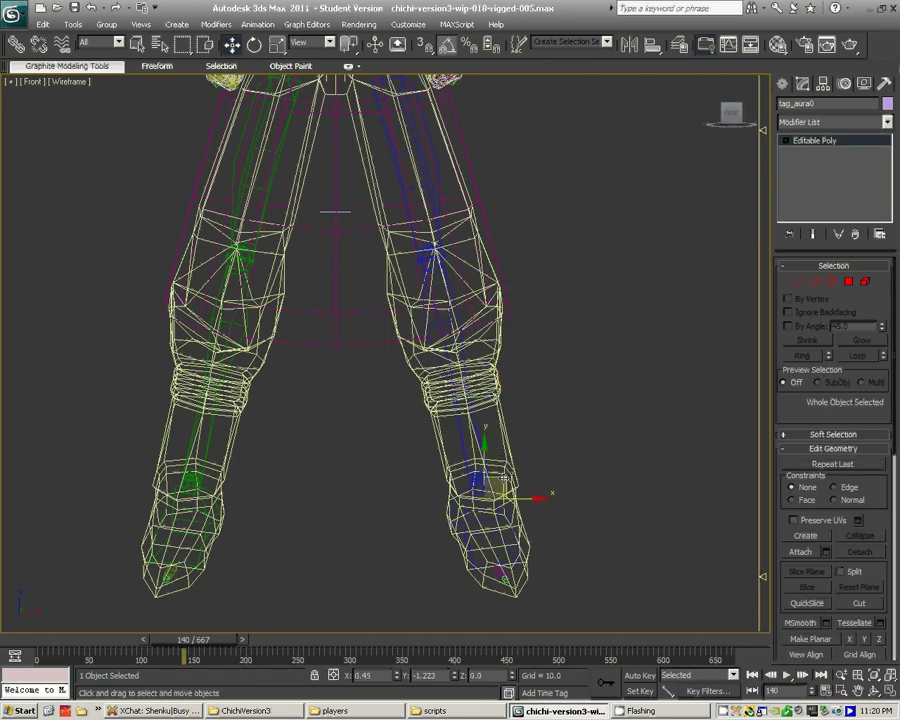
drag(504, 478, 510, 510)
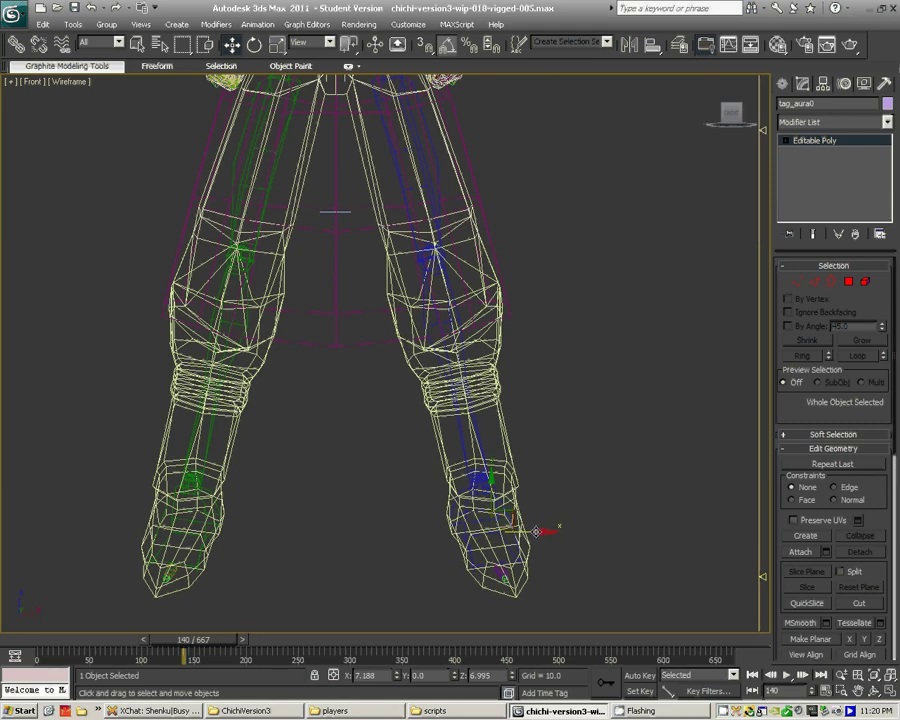
- Link tag_aura0 to the biped's left foot bone with the selection locked and save the scene
scroll(536, 530, up, 3)
middle_drag(500, 508, 336, 215)
key(space)
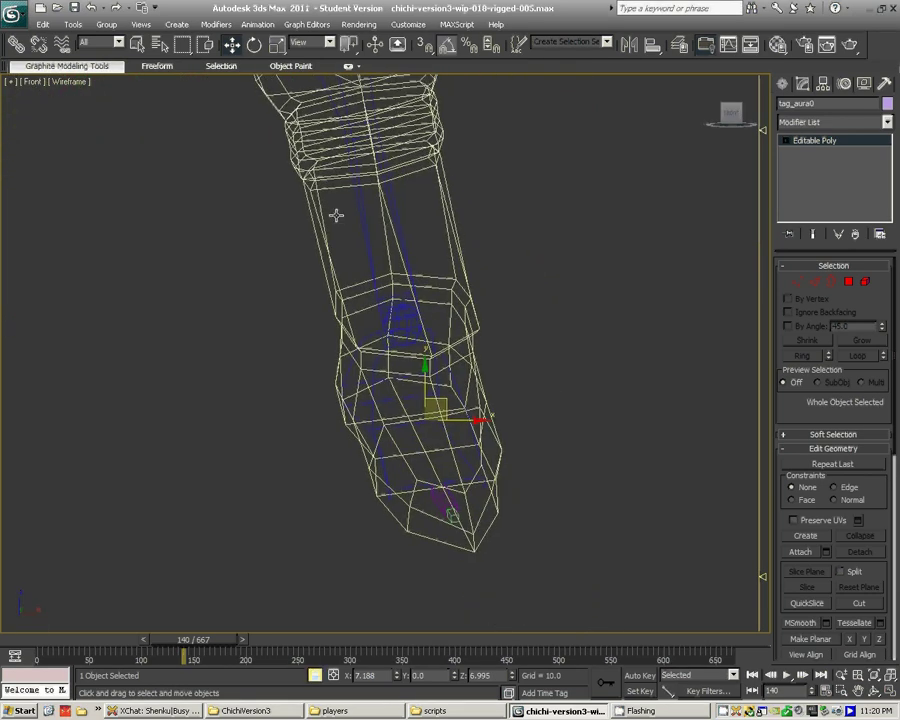
click(15, 45)
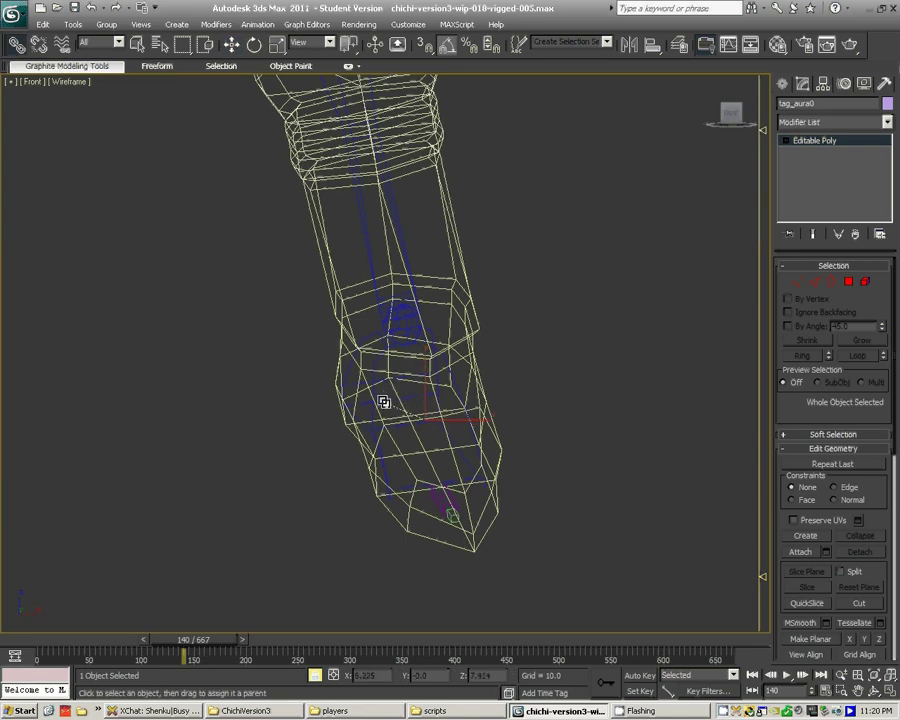
click(383, 401)
key(ctrl+s)
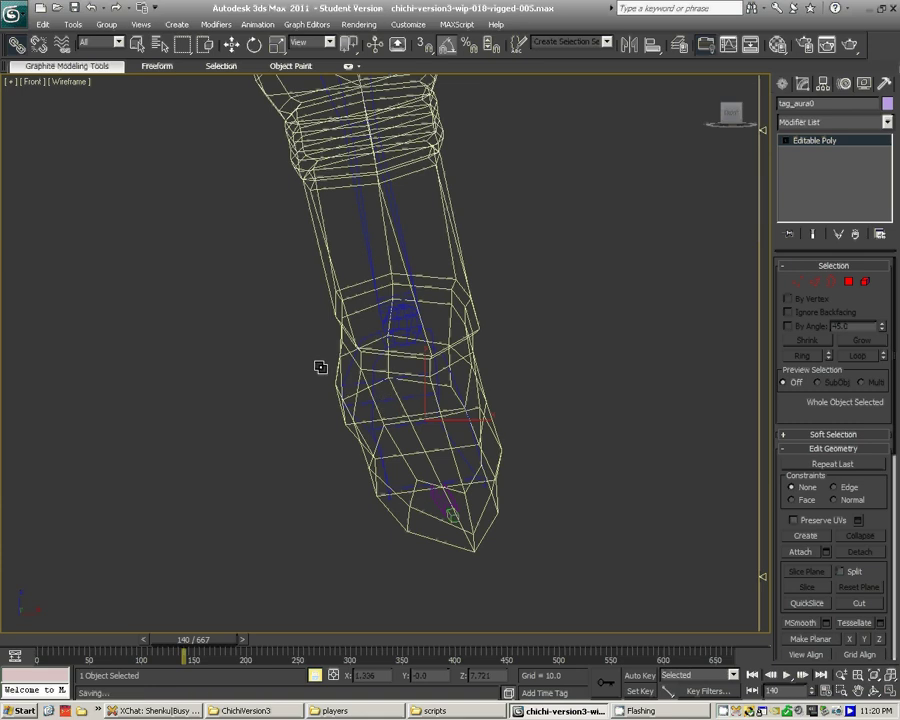
middle_drag(129, 400, 247, 382)
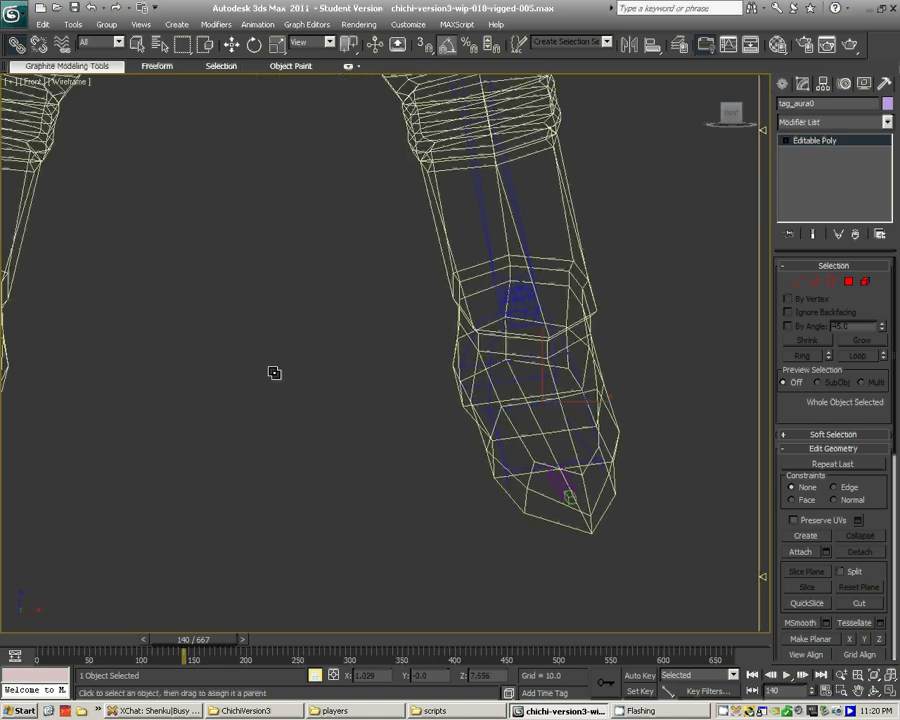
right_click(285, 372)
click(267, 424)
key(w)
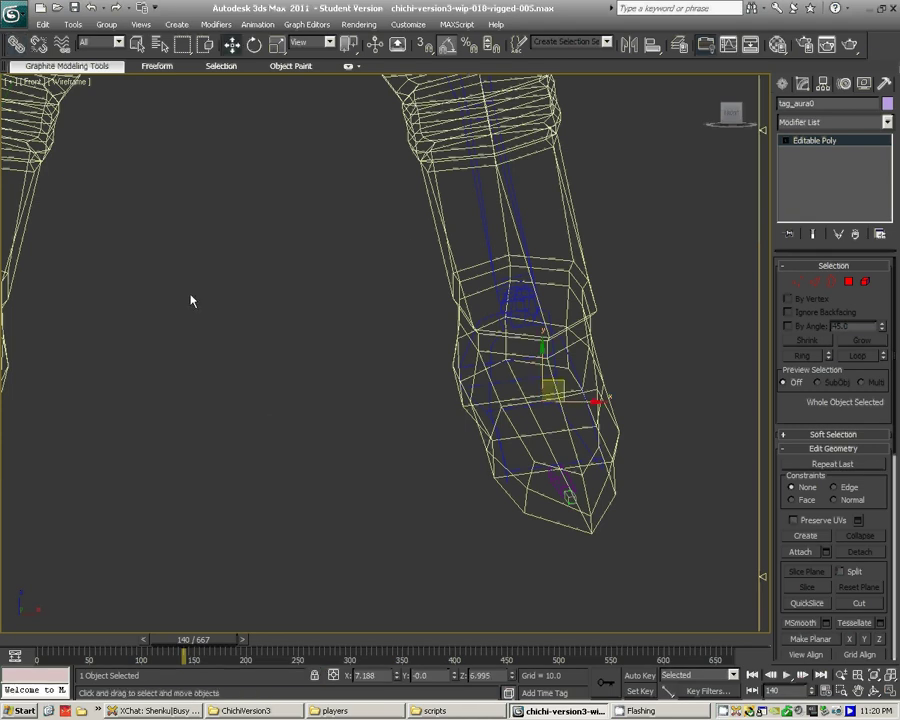
middle_drag(446, 432, 550, 422)
scroll(601, 391, down, 2)
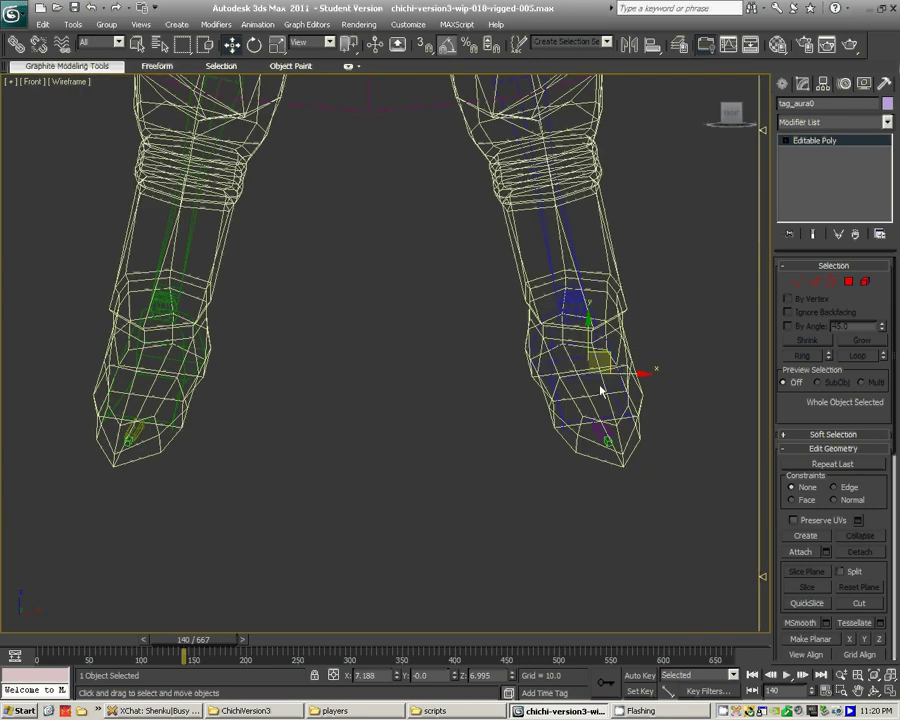
mouse_move(624, 373)
shift+mouse_down()
mouse_move(178, 388)
mouse_move(197, 396)
shift+mouse_up()
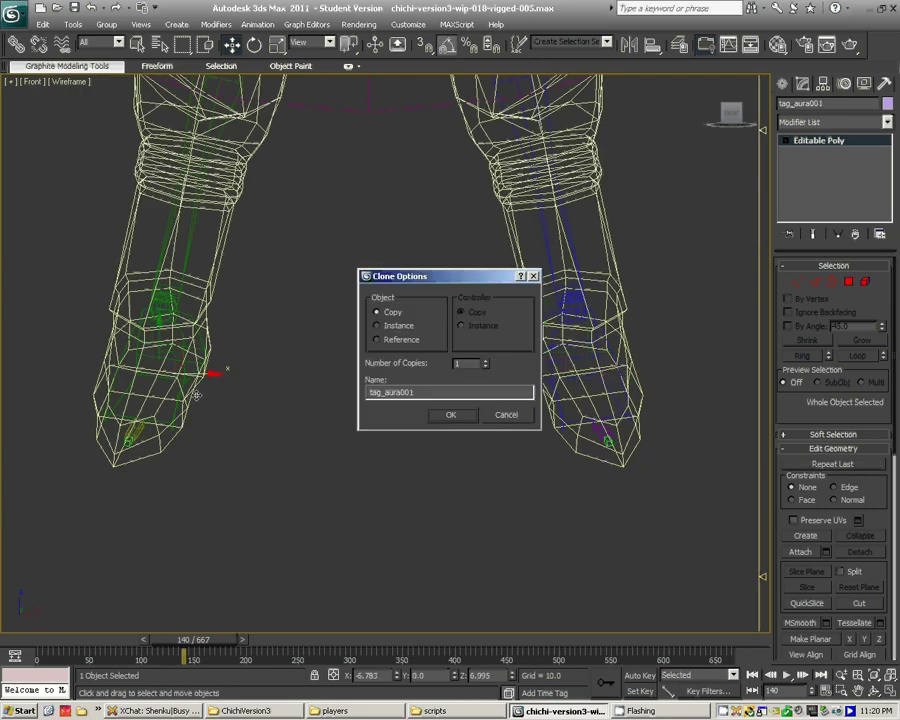
click(498, 416)
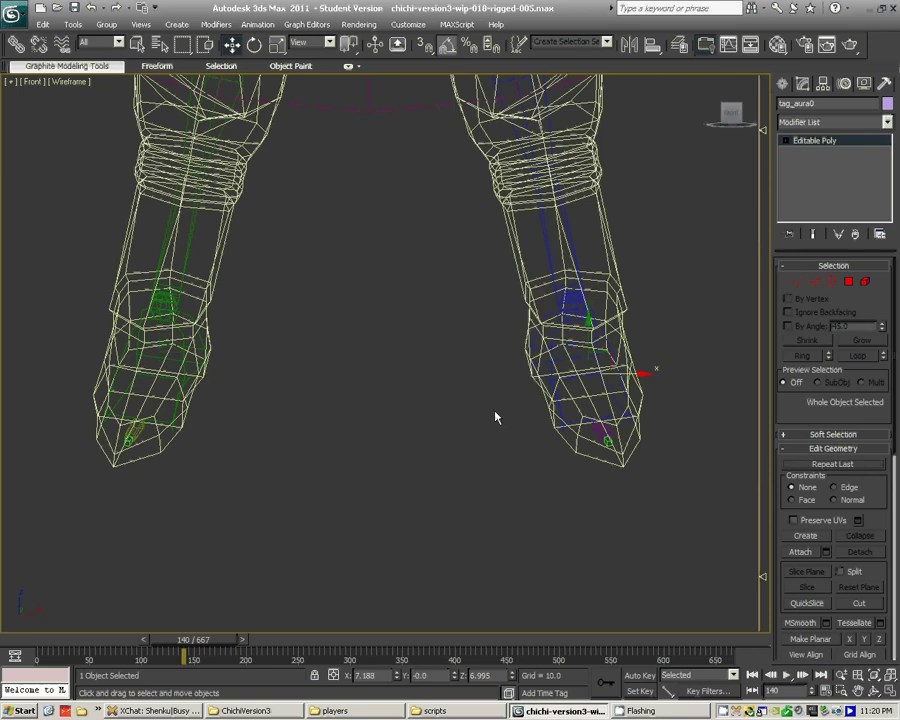
- Clone tag_aura0 in place as a copy named tag_aura1 and set its X position to -7.188
key(ctrl+v)
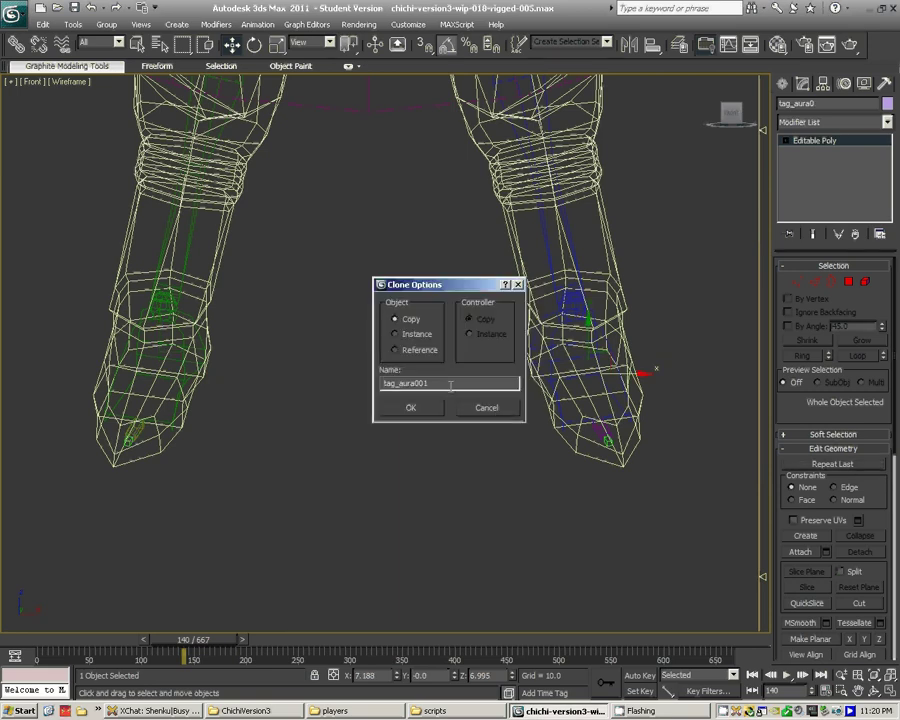
click(451, 386)
key(BackSpace)
key(BackSpace)
key(BackSpace)
text(1)
click(410, 407)
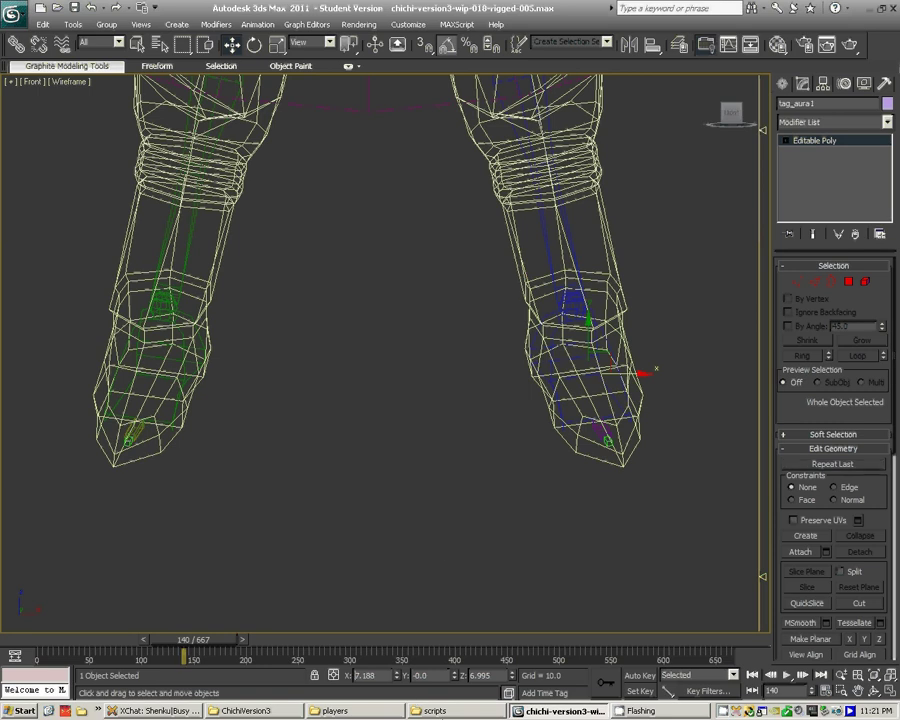
text(-)
key(Return)
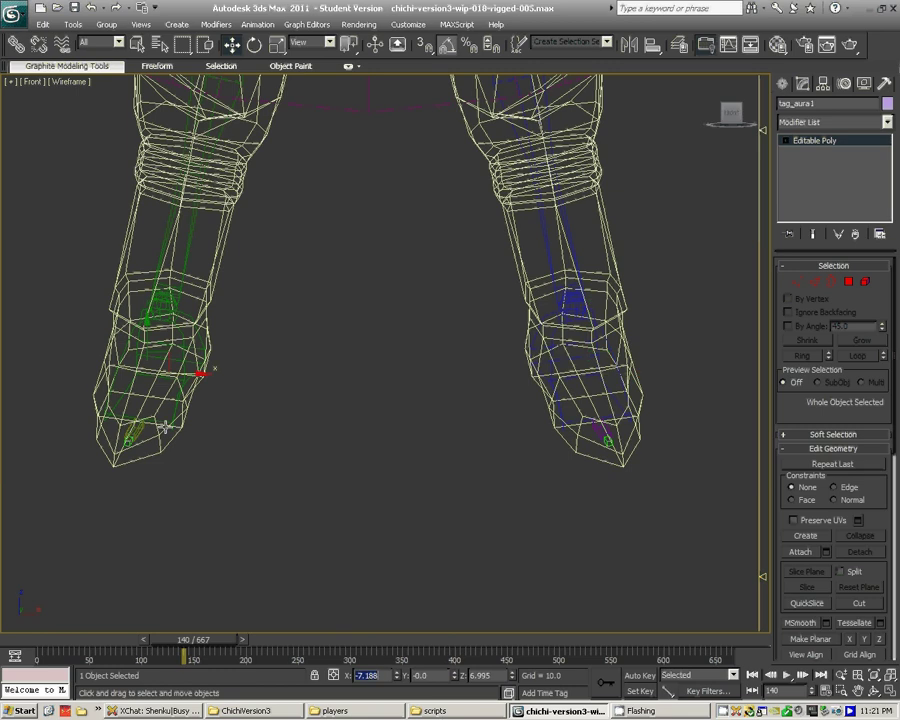
- Link tag_aura1 to the biped's right foot bone
scroll(165, 430, up, 3)
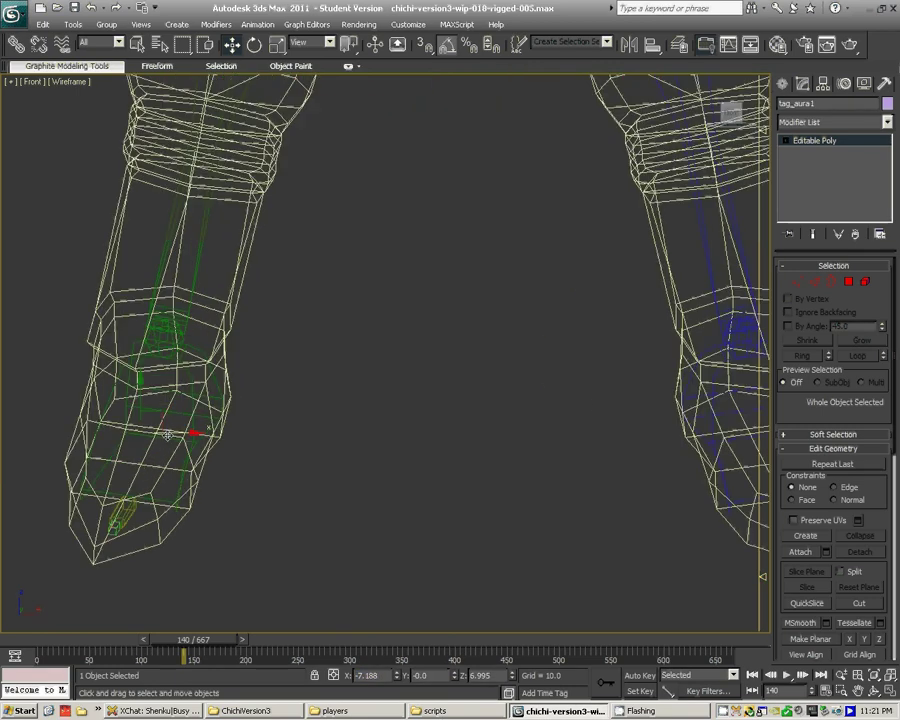
scroll(168, 434, up, 2)
middle_drag(168, 434, 208, 422)
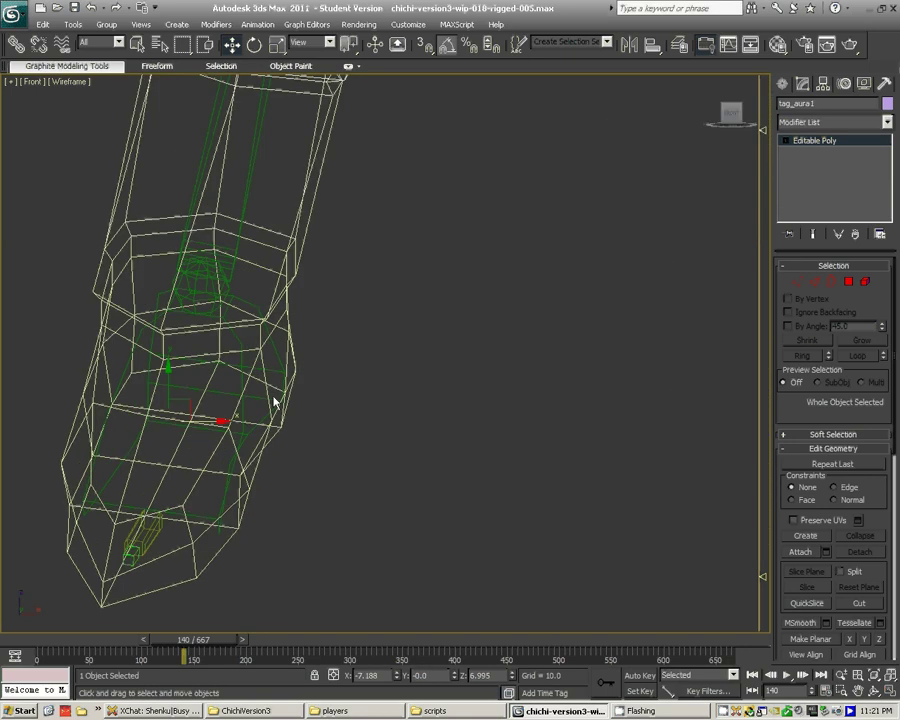
click(14, 45)
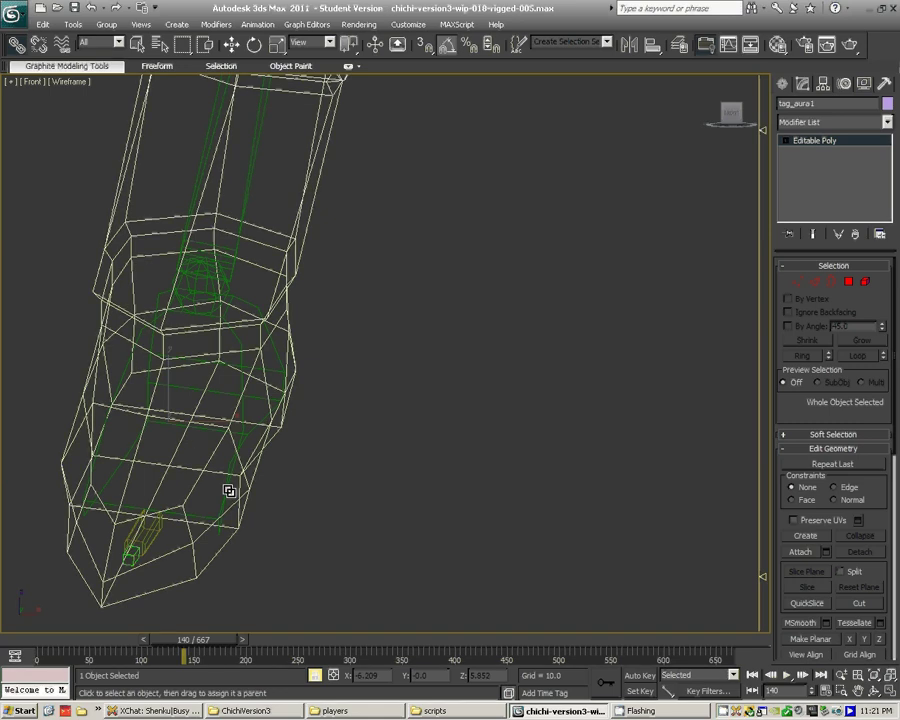
drag(229, 490, 226, 486)
key(w)
- Copy tag_aura1 as tag_aura2 and place it inside the character's left thigh at about X 4.35, Z 23.09
middle_drag(320, 292, 259, 382)
scroll(257, 386, down, 3)
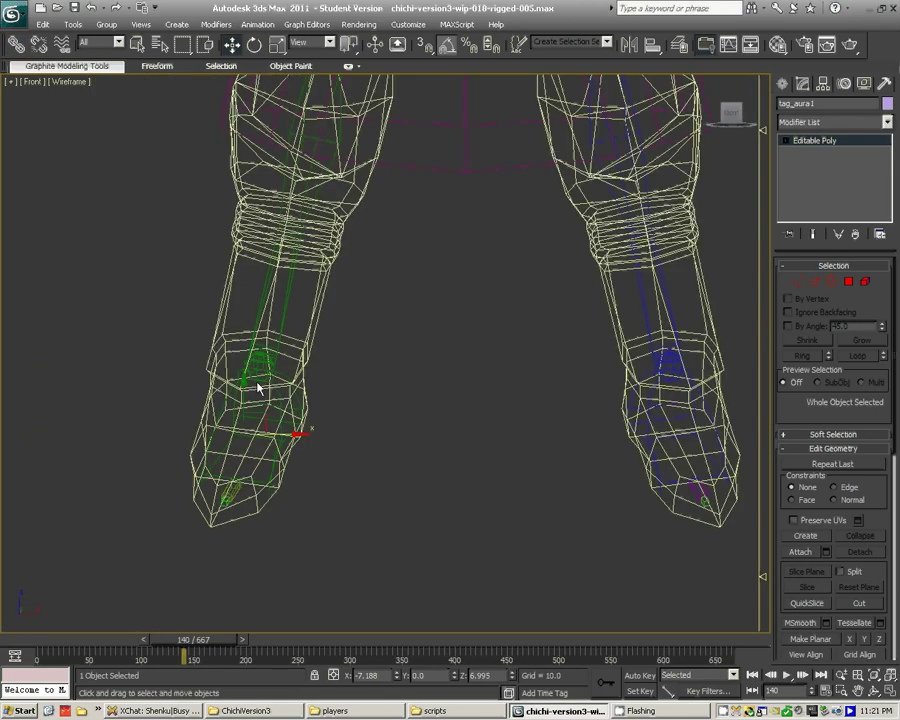
middle_drag(298, 292, 233, 404)
scroll(233, 404, down, 2)
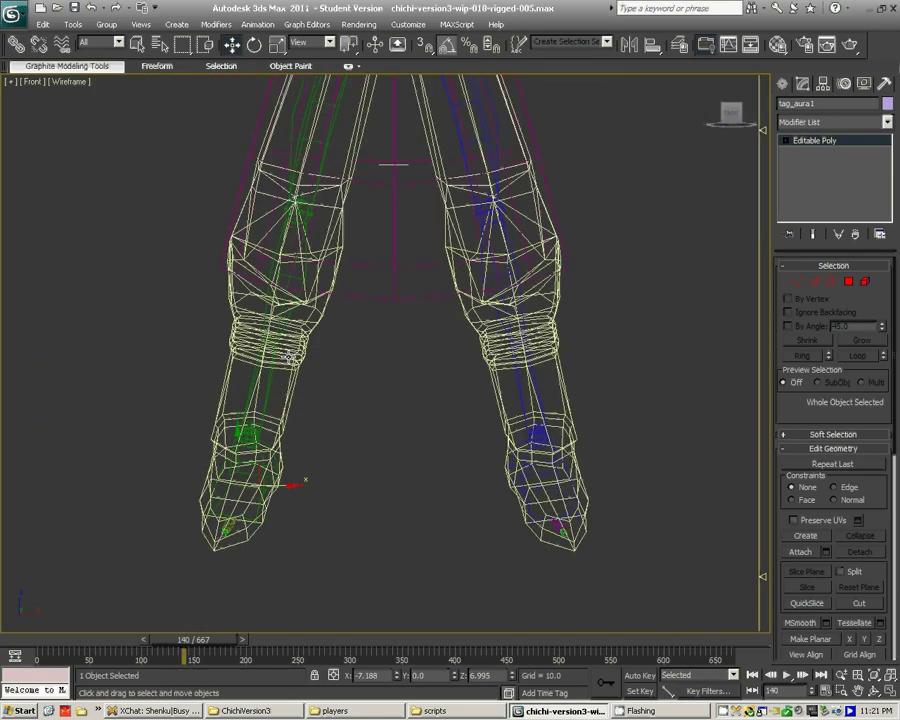
middle_drag(388, 352, 267, 474)
scroll(263, 460, down, 2)
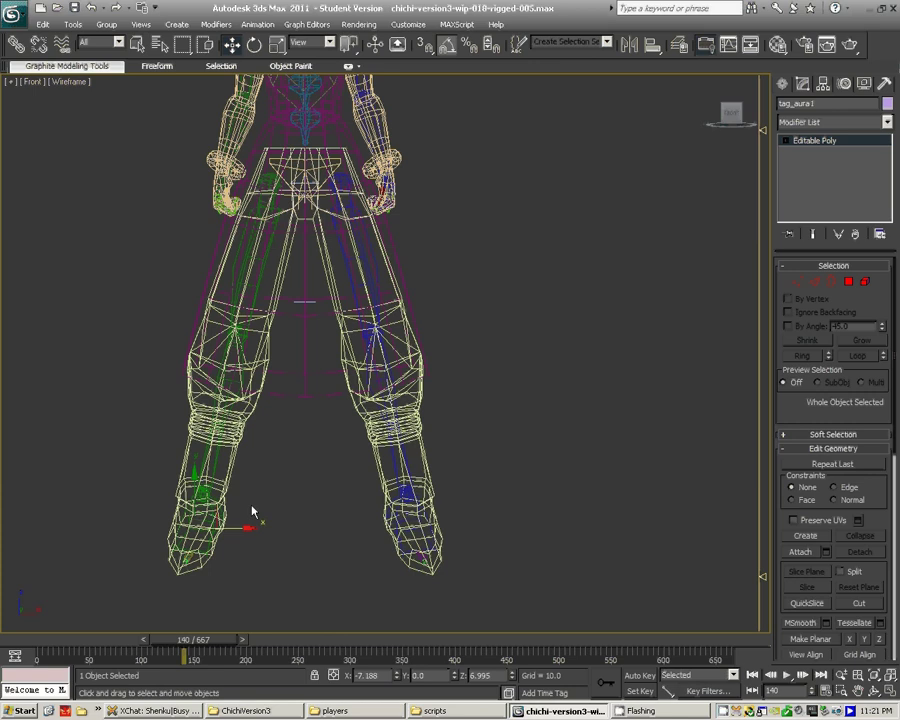
middle_drag(275, 398, 279, 453)
drag(345, 462, 376, 320)
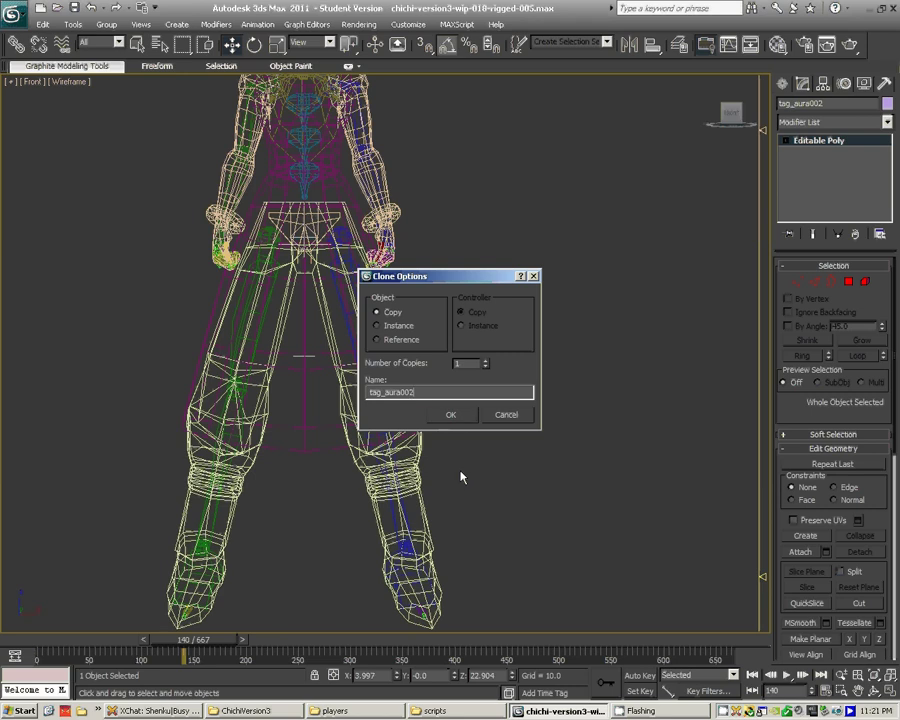
key(BackSpace)
key(BackSpace)
key(BackSpace)
text(2)
click(451, 415)
middle_drag(392, 285, 392, 330)
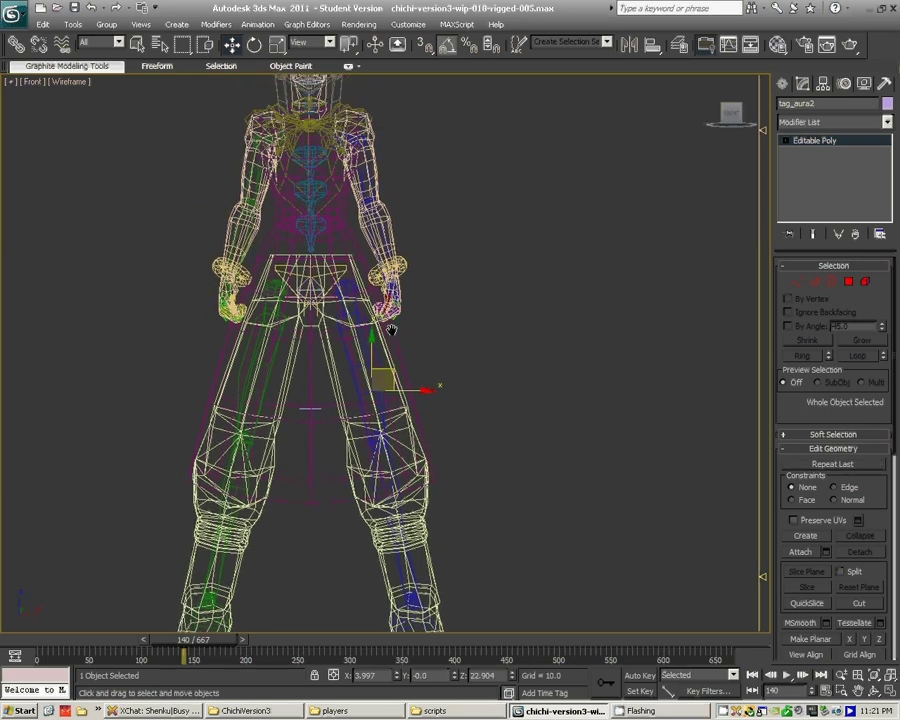
scroll(391, 331, up, 8)
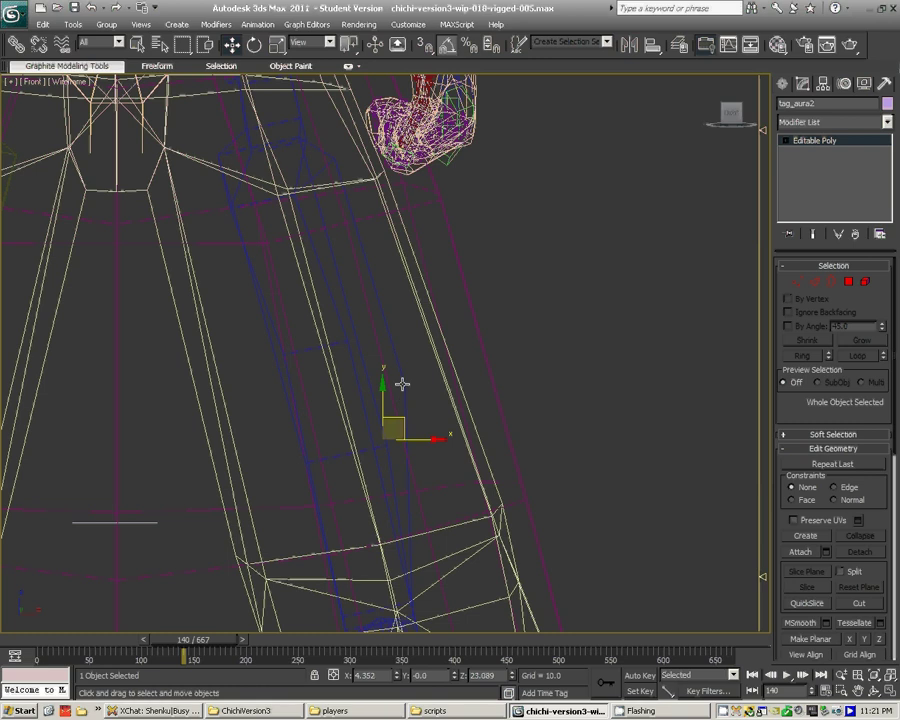
- Link tag_aura2 to the biped's left thigh bone
click(16, 44)
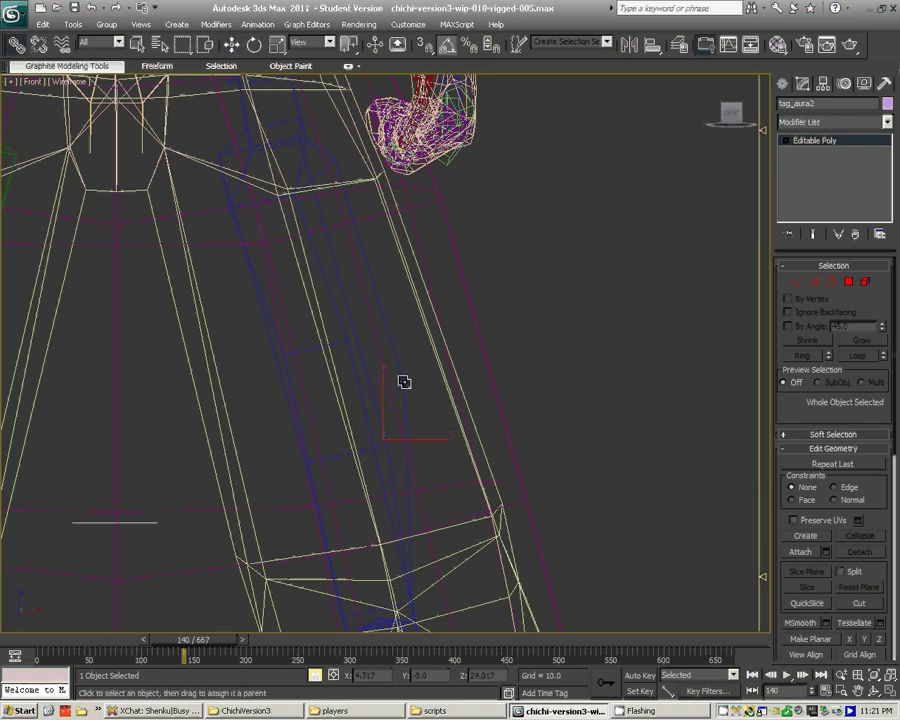
drag(406, 374, 400, 366)
key(w)
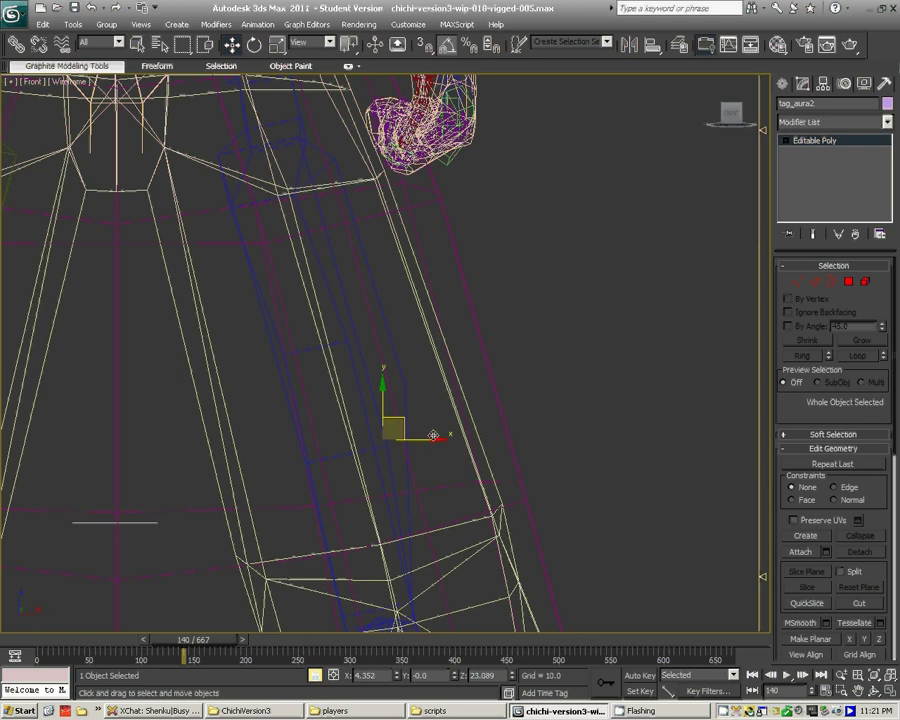
- Clone tag_aura2 in place as a copy named tag_aura3 and set its X position to -4.352
key(ctrl+v)
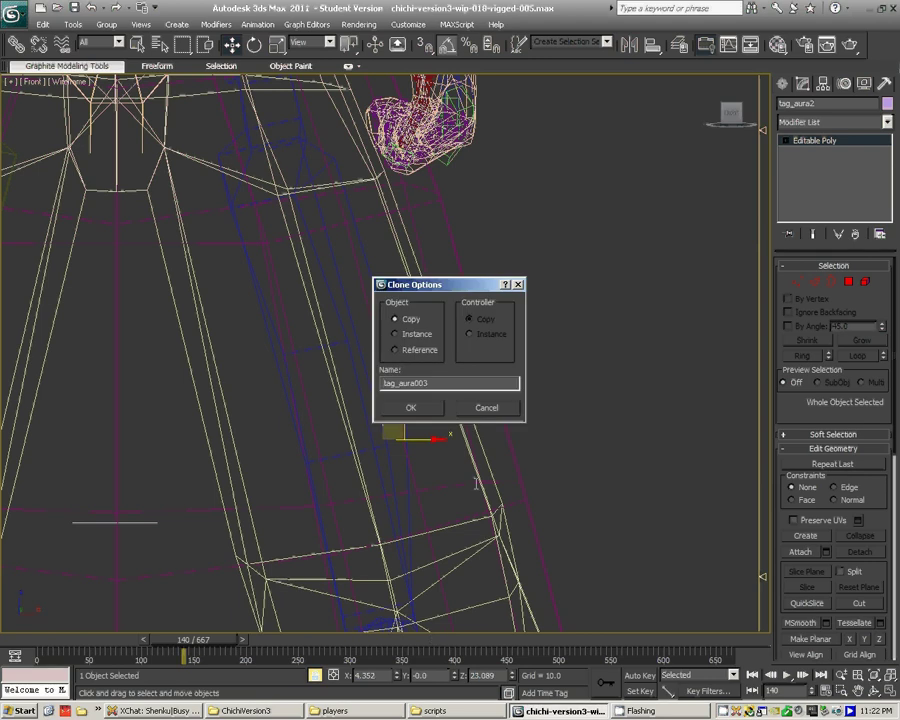
key(BackSpace)
key(BackSpace)
key(BackSpace)
text(3)
key(Return)
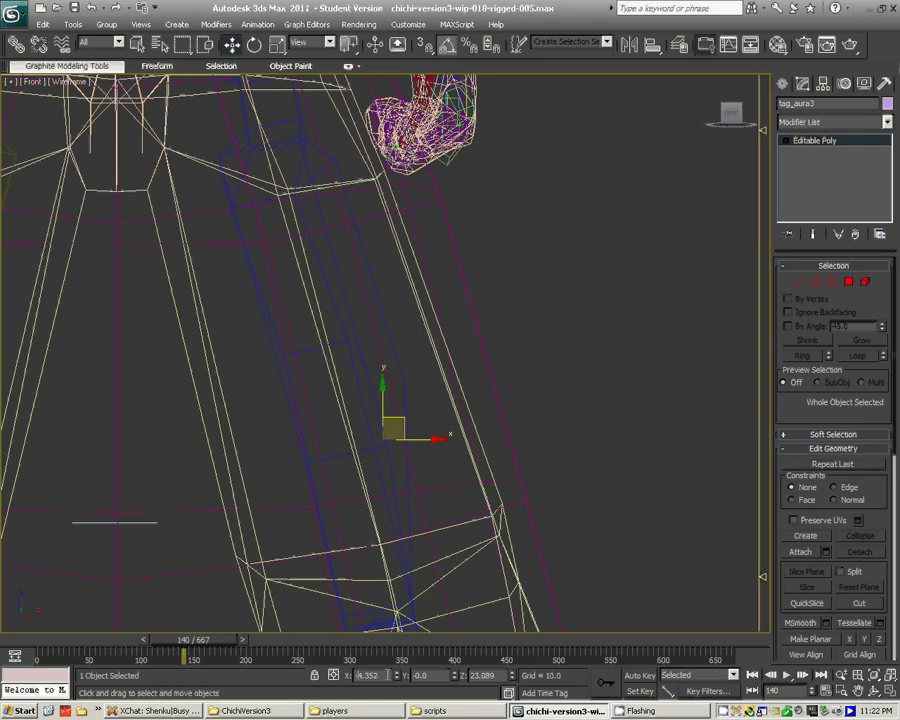
- Link tag_aura3 to the biped's right thigh bone
middle_drag(249, 378, 570, 309)
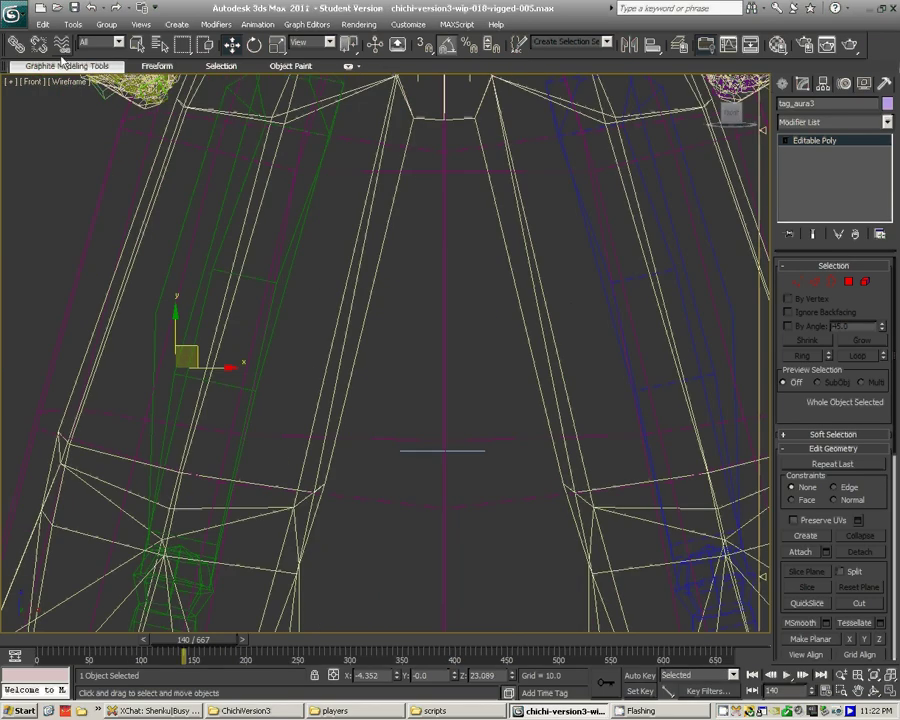
click(16, 44)
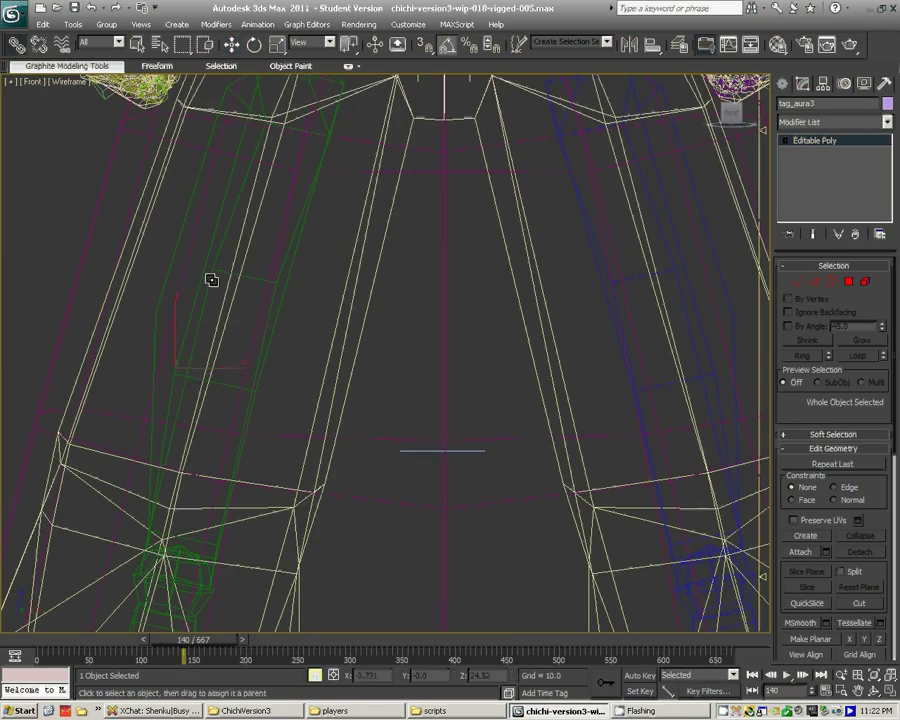
drag(175, 365, 167, 276)
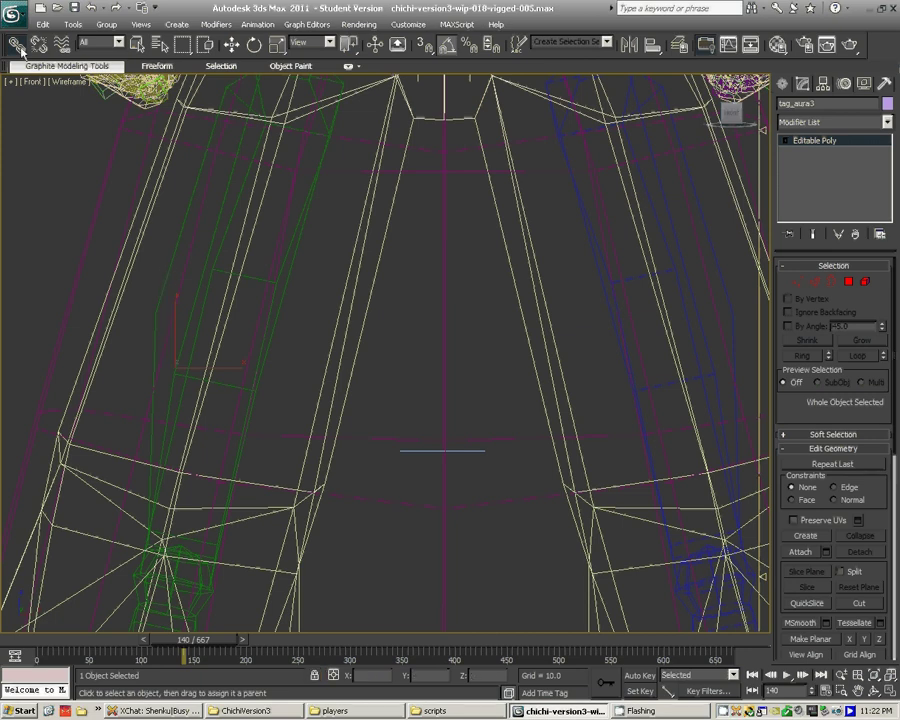
click(231, 44)
- Copy tag_aura3 as tag_aura4, place it at the waist at about Z 33.82, and set its X position to 0
scroll(342, 301, down, 3)
scroll(299, 412, down, 3)
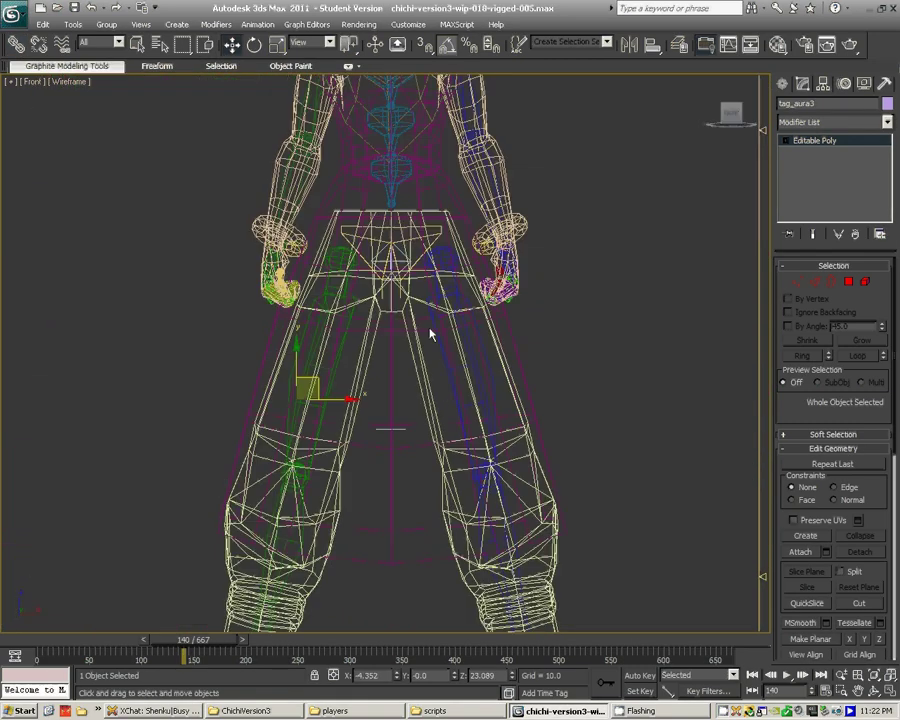
middle_drag(428, 334, 332, 457)
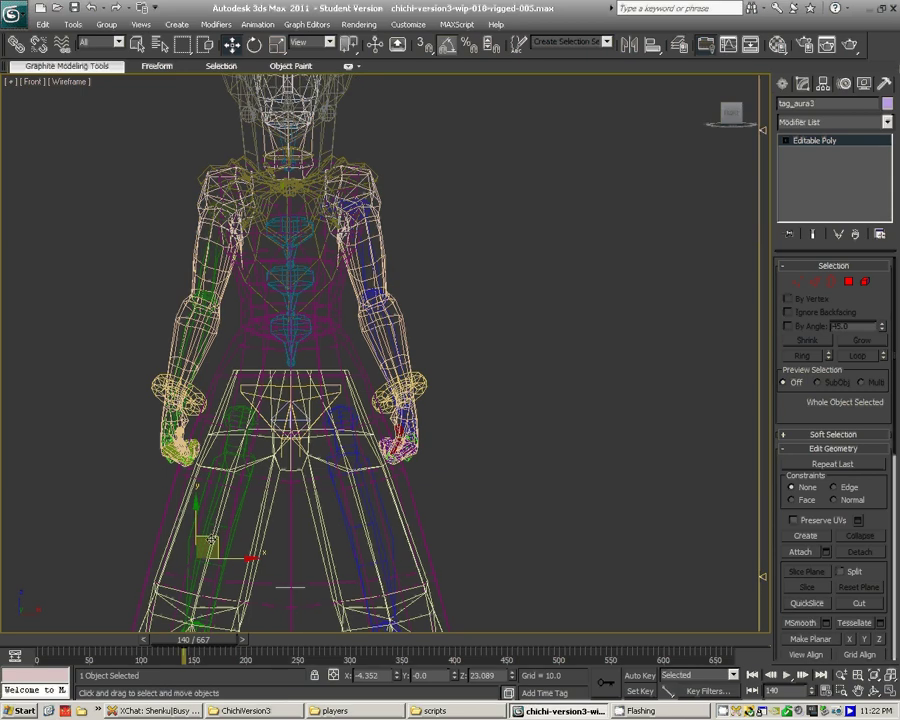
click(305, 374)
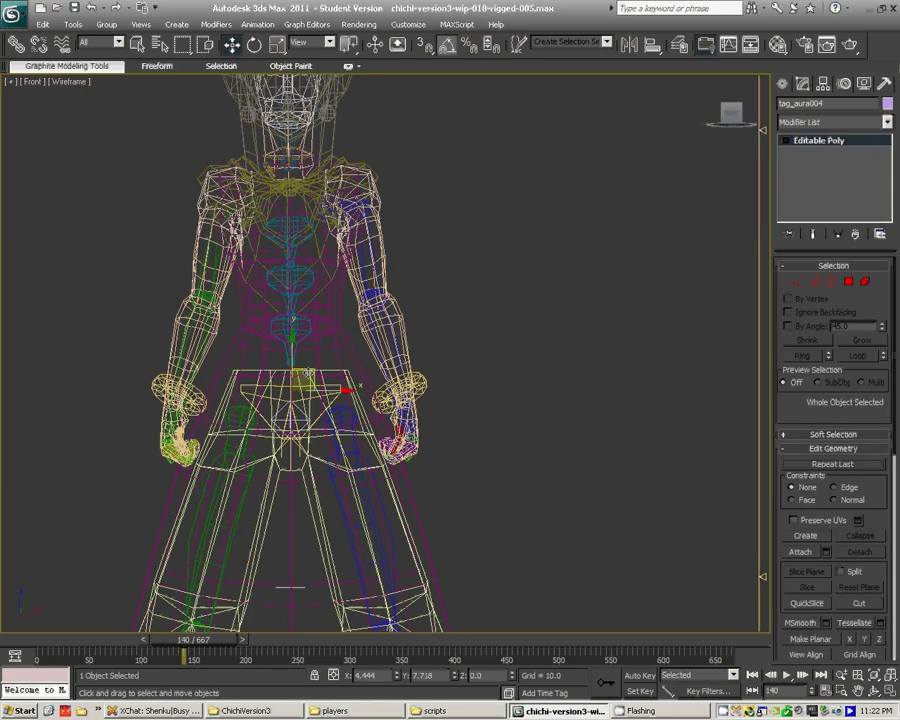
drag(305, 374, 308, 309)
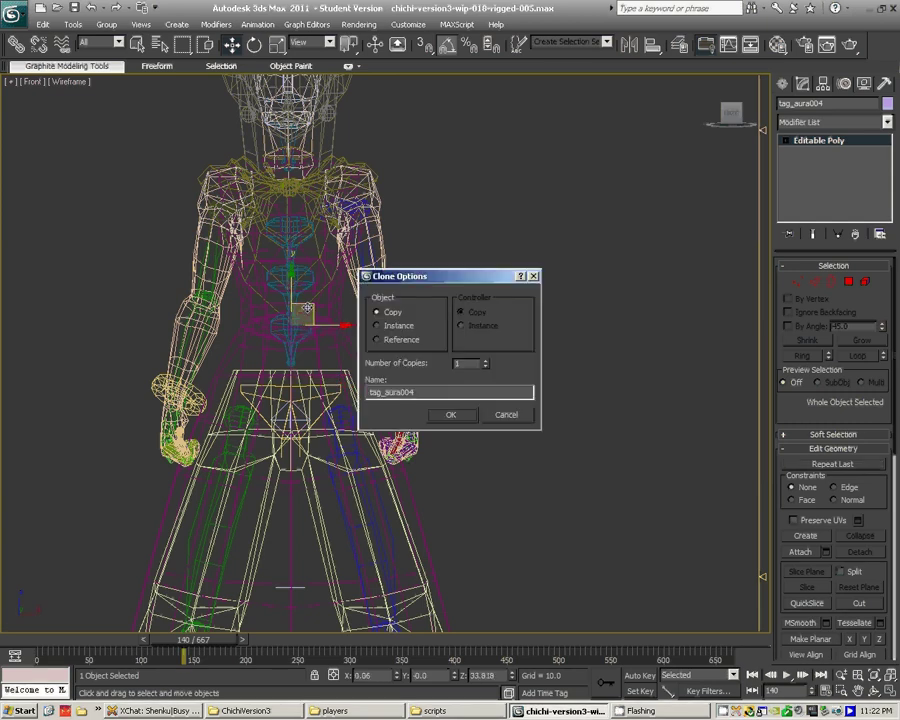
click(408, 389)
key(BackSpace)
key(BackSpace)
click(449, 415)
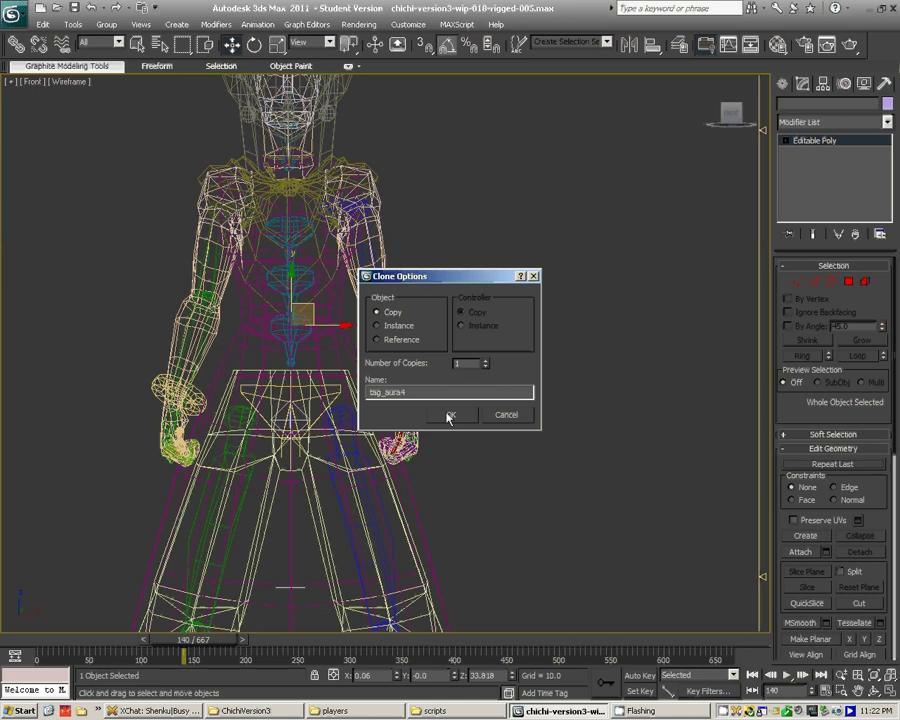
right_click(398, 677)
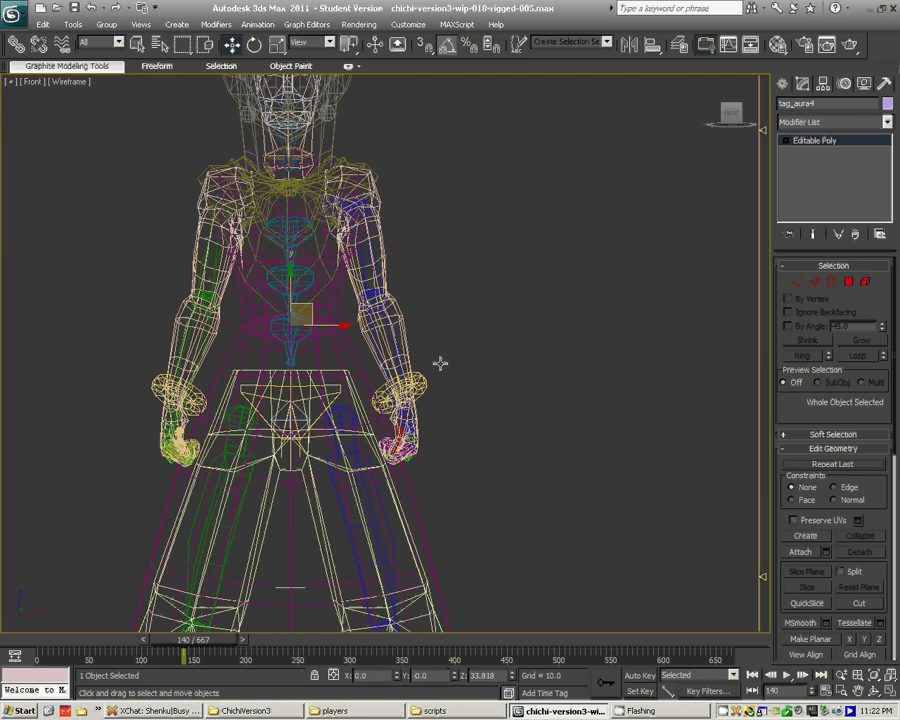
- Link tag_aura4 to the biped's lowest spine bone
click(16, 43)
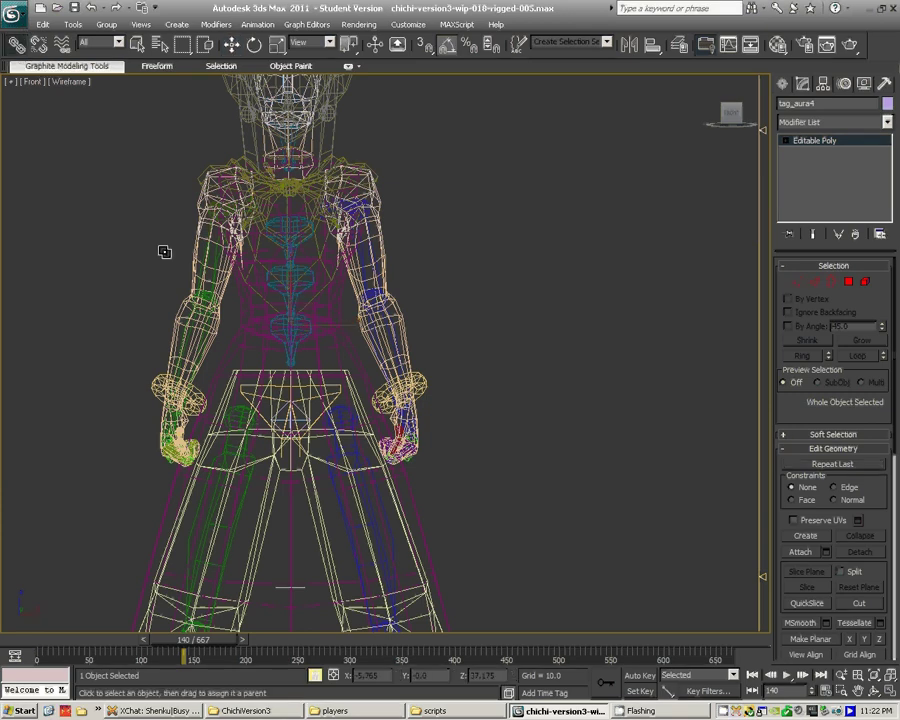
scroll(228, 409, up, 4)
scroll(228, 409, up, 3)
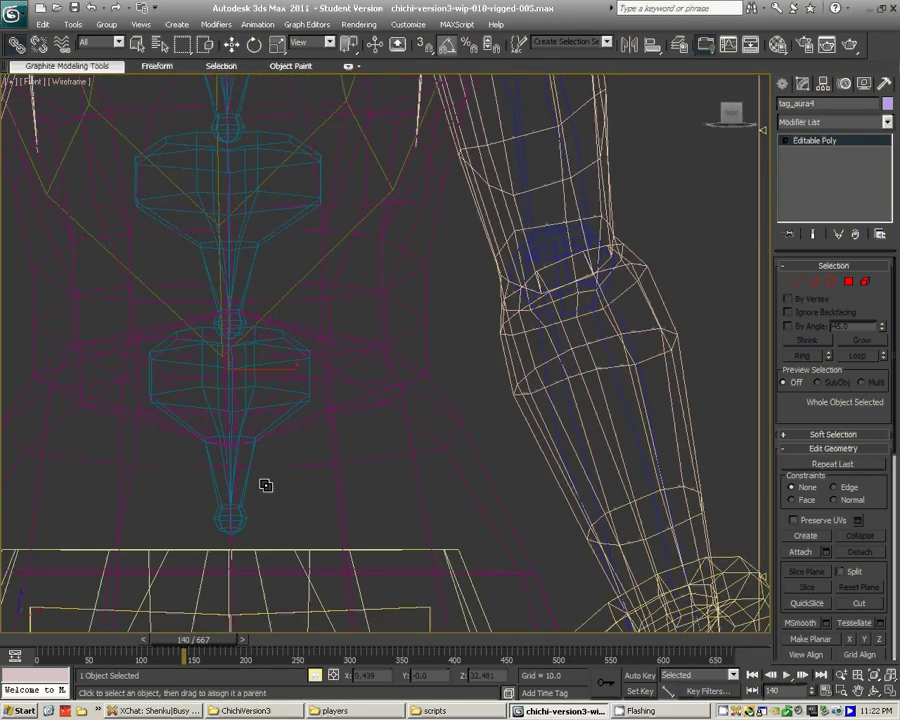
click(246, 489)
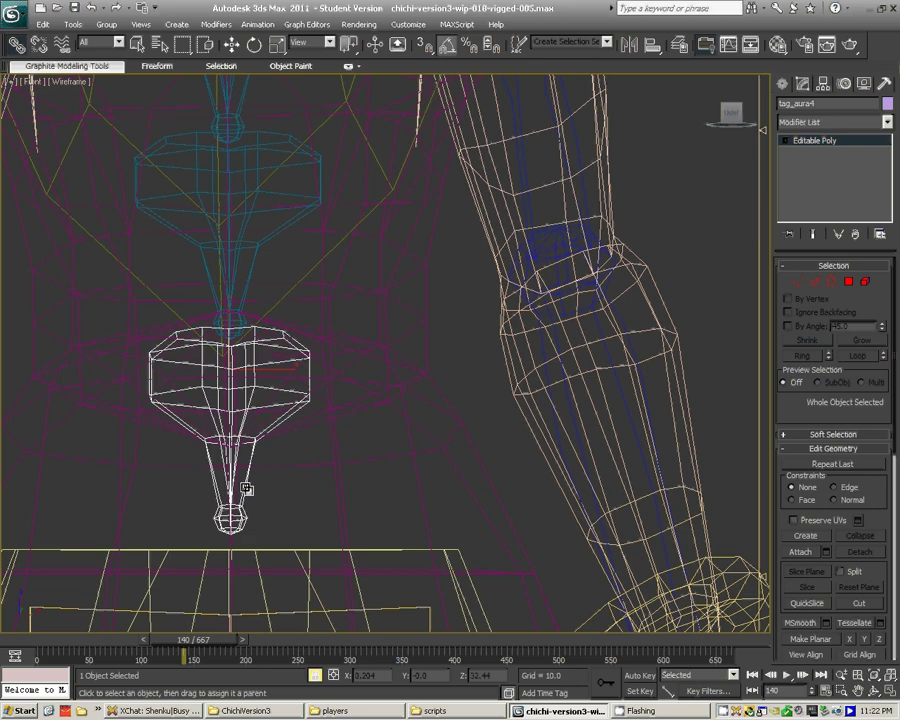
click(318, 454)
key(q)
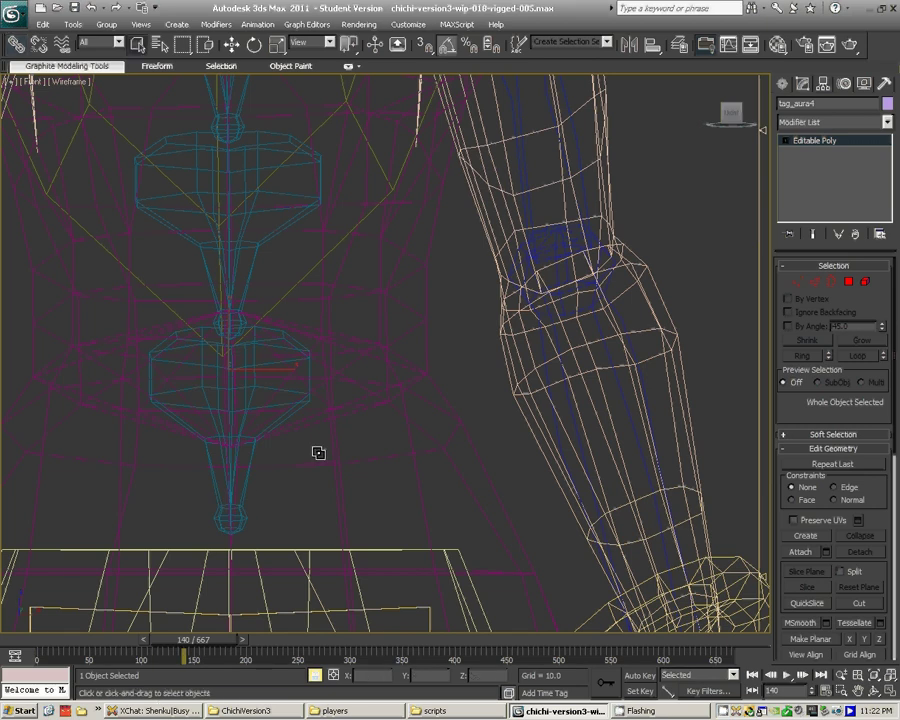
key(w)
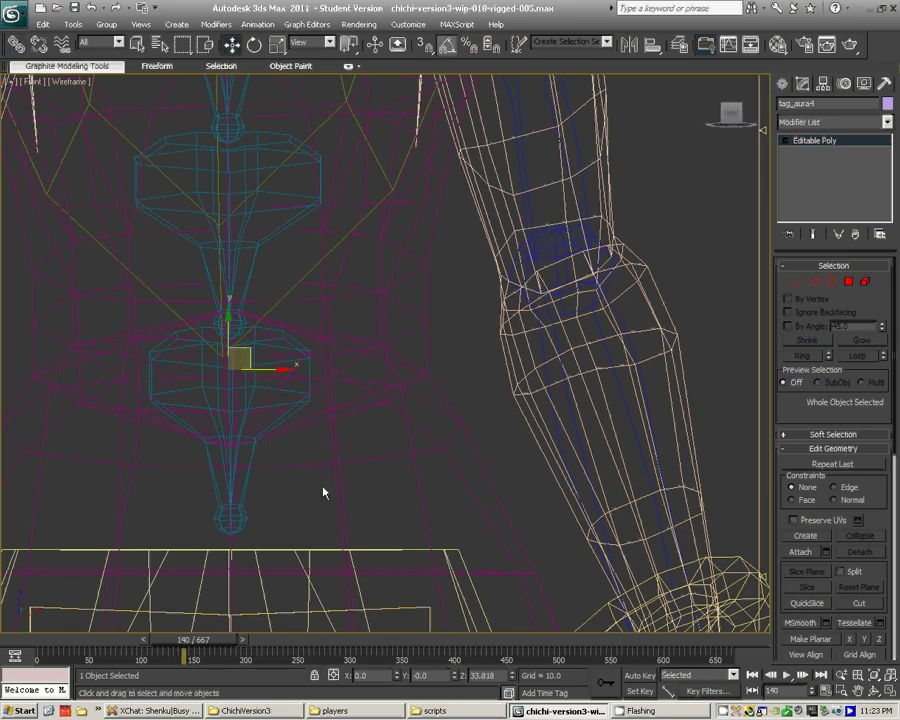
scroll(321, 488, down, 2)
middle_drag(321, 488, 322, 284)
scroll(458, 401, down, 2)
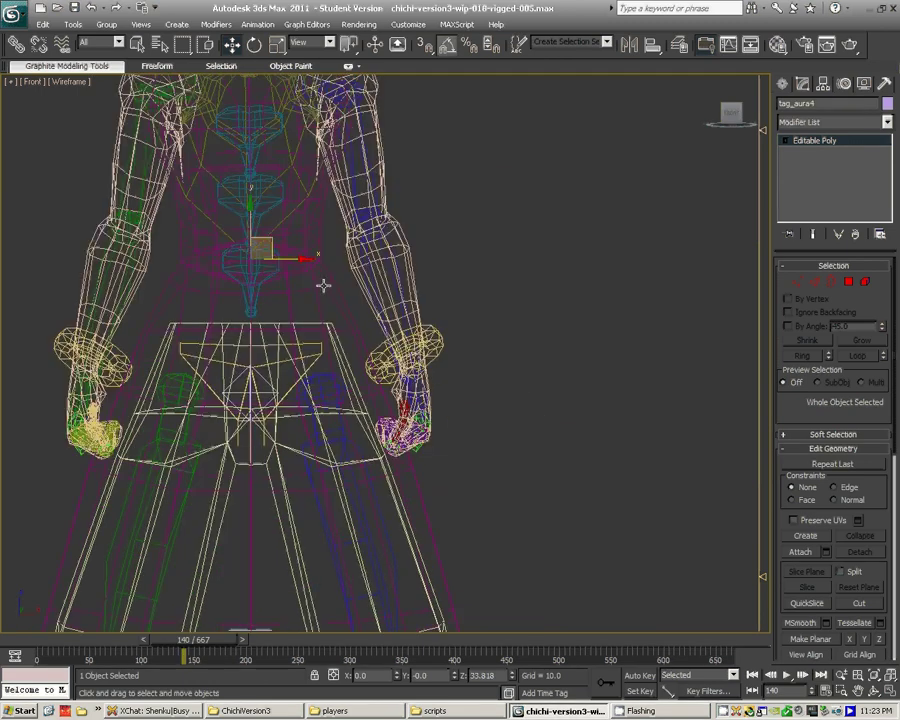
- Copy tag_aura4 to the character's left wrist as tag_aura5, at about X 4.995 and Z 30.793
click(336, 290)
drag(340, 288, 431, 340)
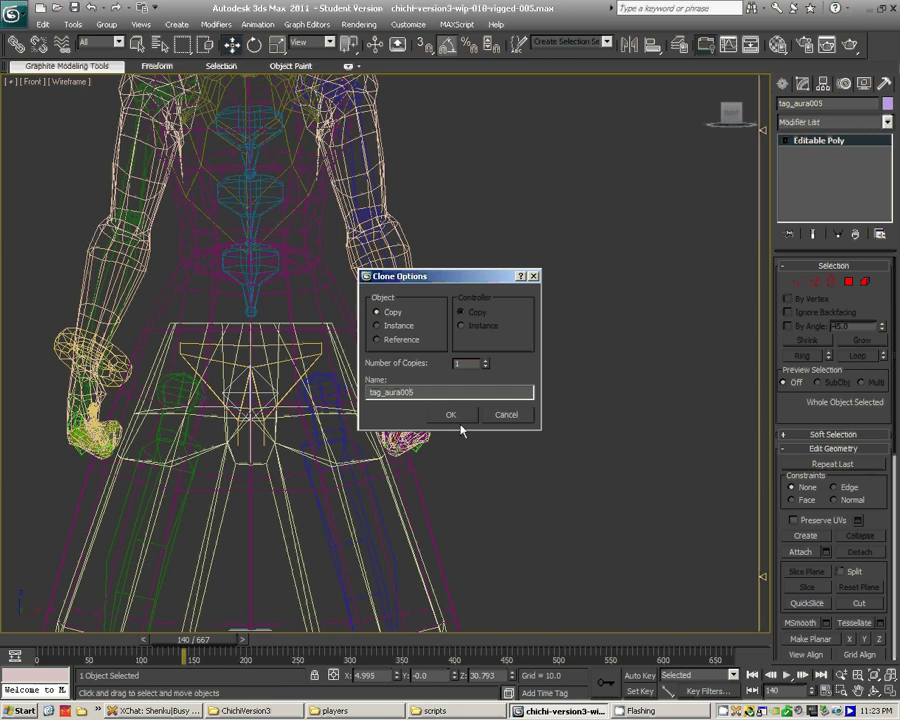
key(Left)
key(BackSpace)
key(BackSpace)
key(Return)
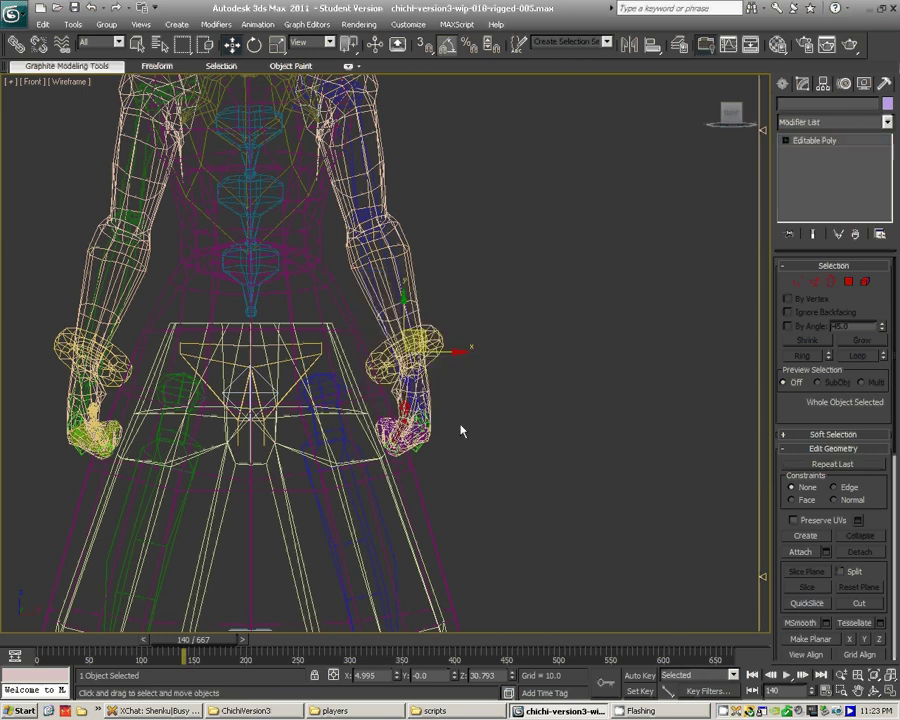
- Link tag_aura5 to the biped's left forearm bone
scroll(438, 353, up, 2)
middle_drag(438, 353, 441, 327)
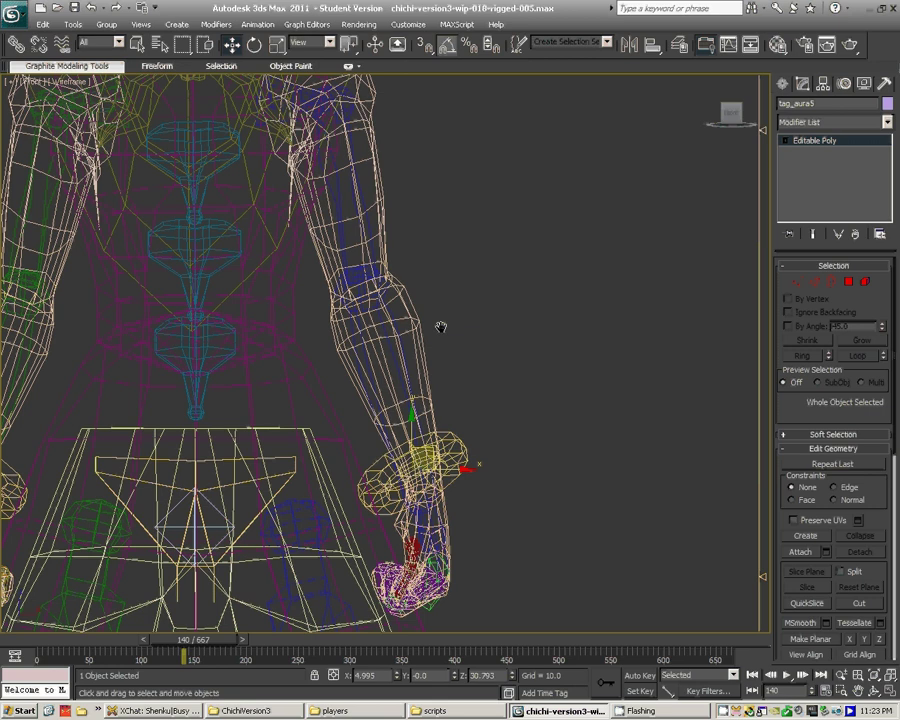
scroll(441, 327, up, 5)
scroll(446, 237, down, 1)
click(16, 44)
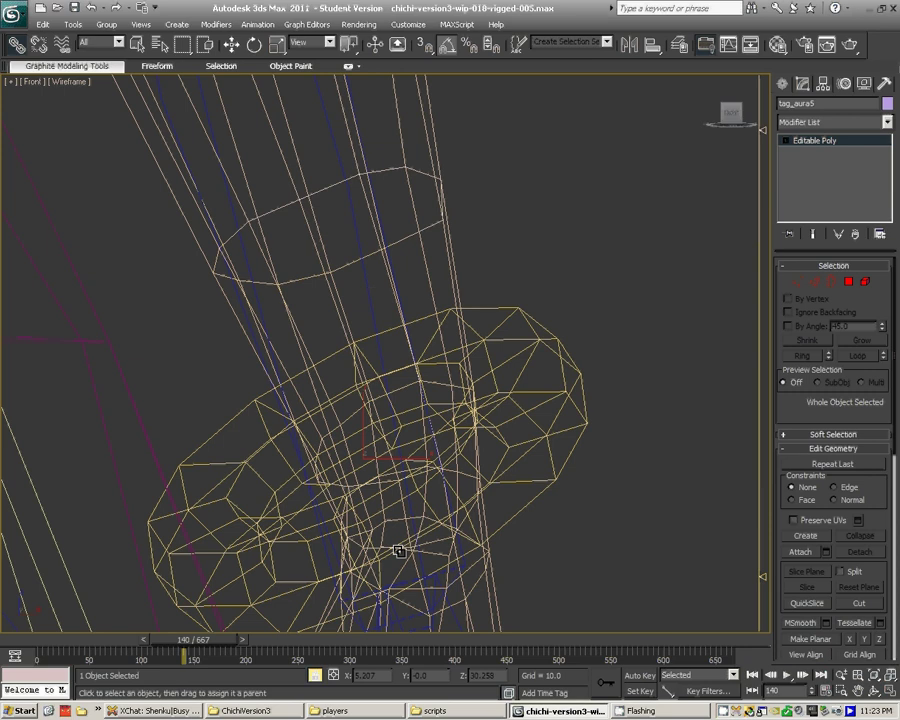
key(w)
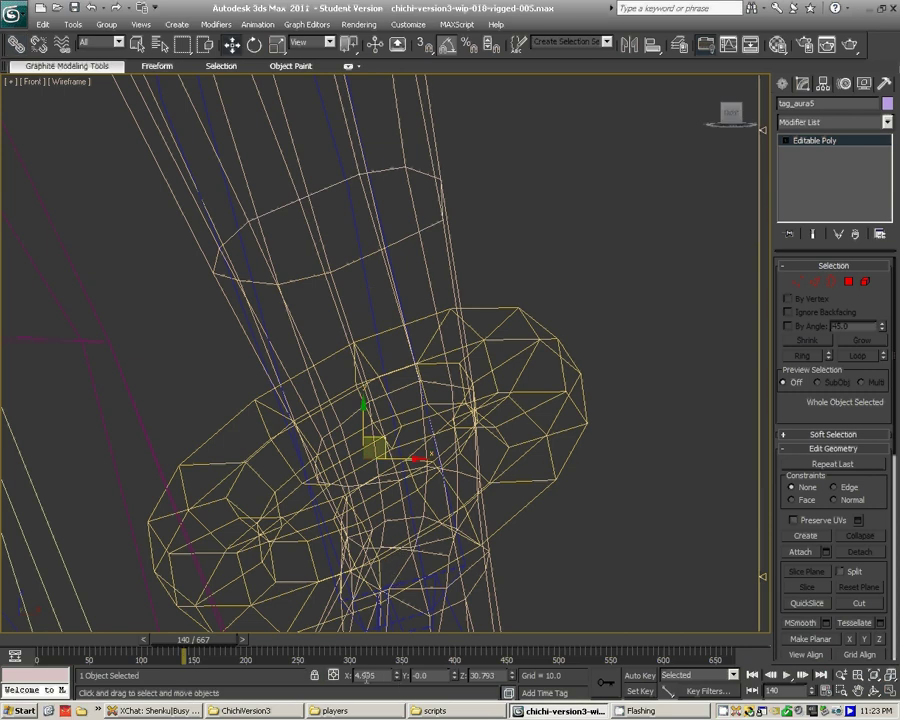
- Clone tag_aura5 in place as a copy named tag_aura6 and set its X position to -4.995
key(ctrl+v)
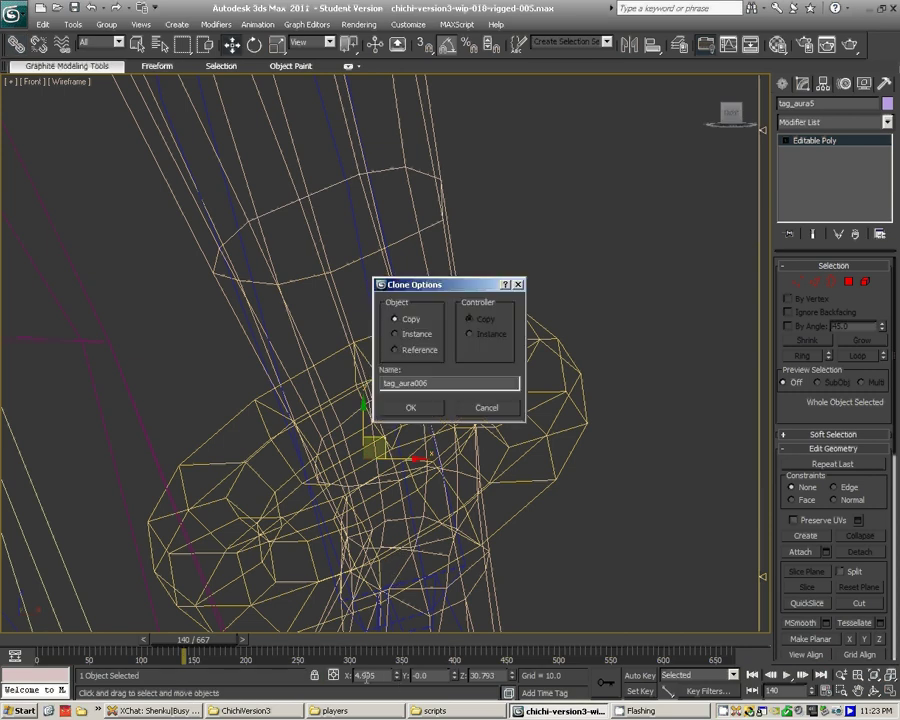
key(BackSpace)
key(BackSpace)
text(6)
key(Return)
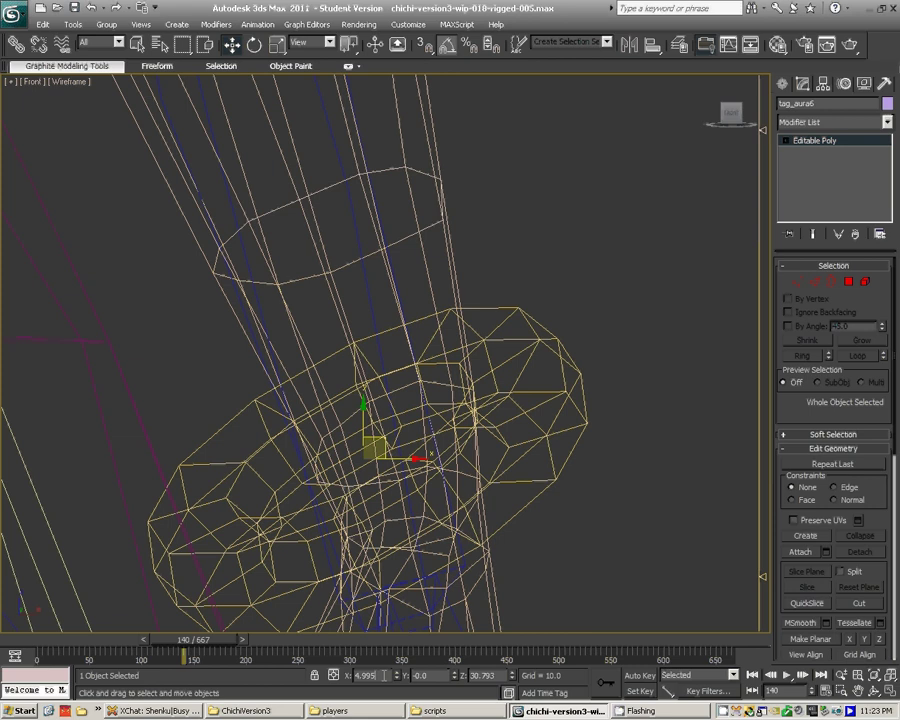
- Link tag_aura6 at the right wrist to the biped's right forearm bone
middle_drag(268, 392, 483, 372)
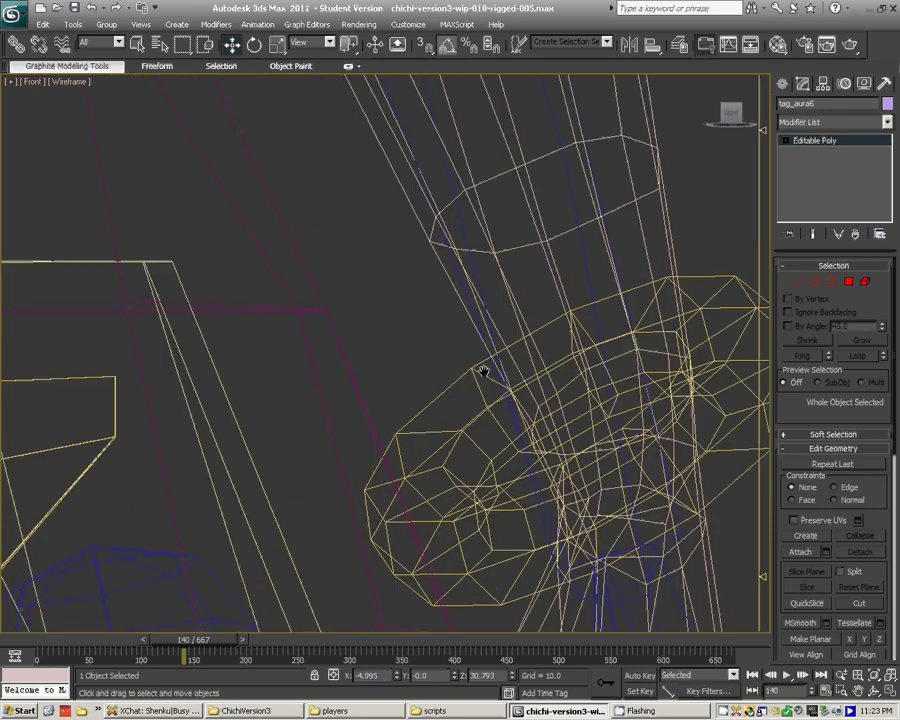
key(shift+z)
key(shift+z)
key(shift+z)
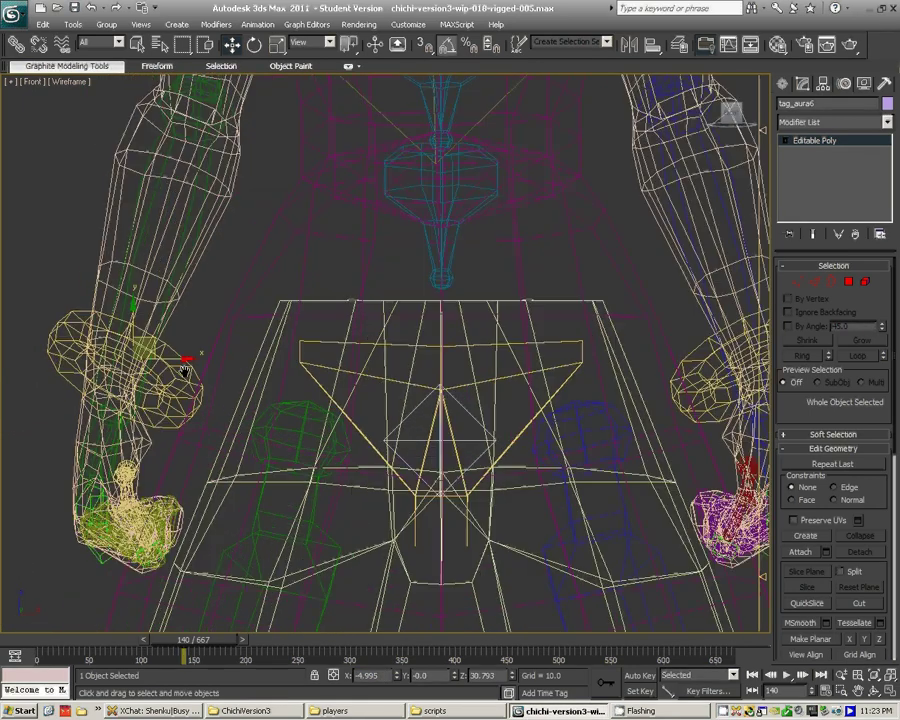
scroll(230, 370, up, 8)
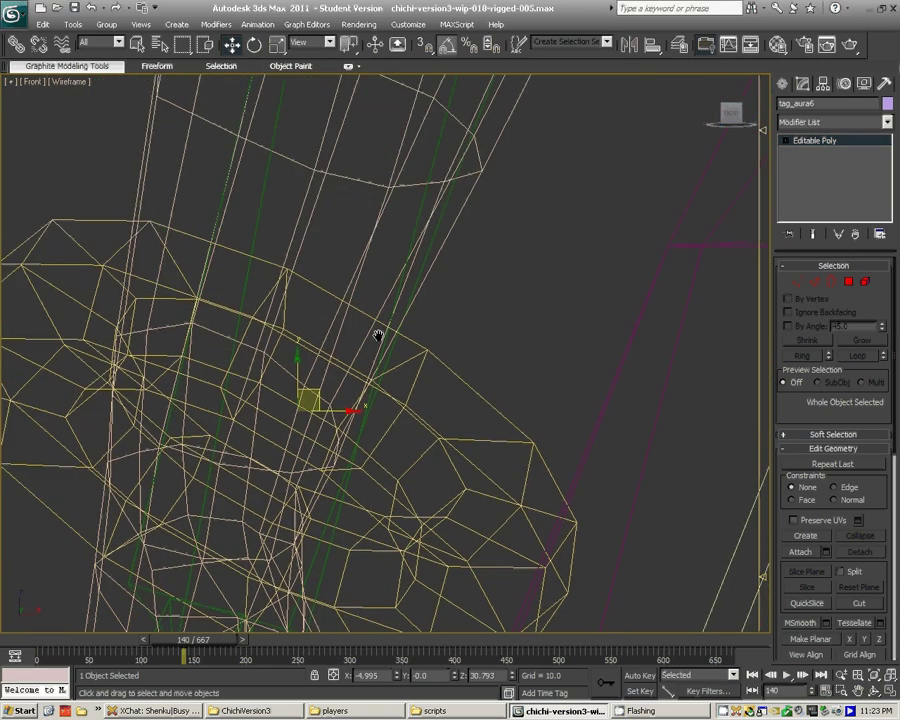
middle_drag(378, 336, 381, 338)
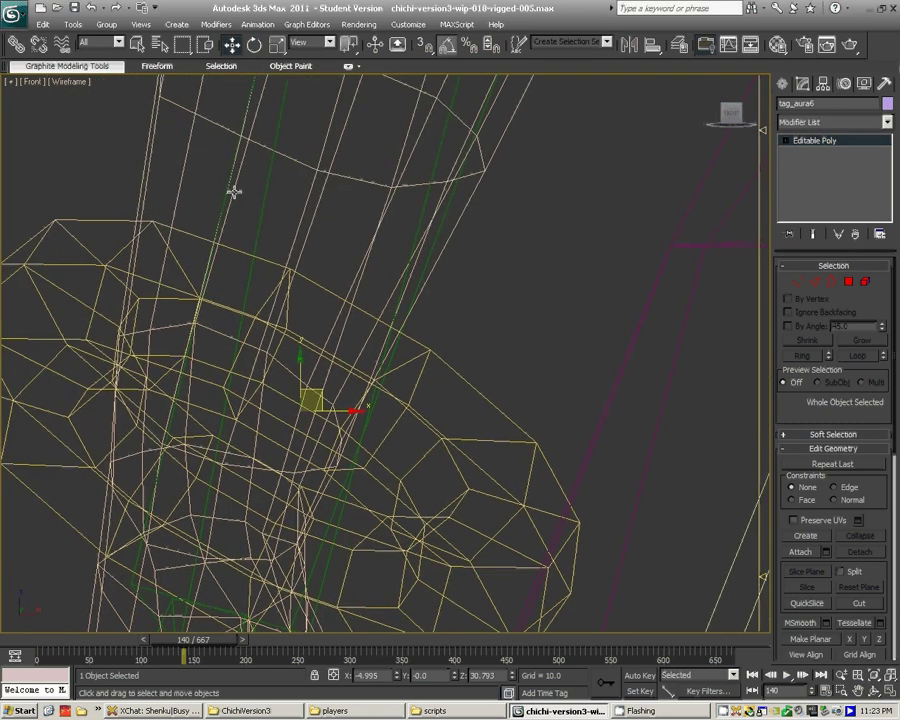
click(13, 45)
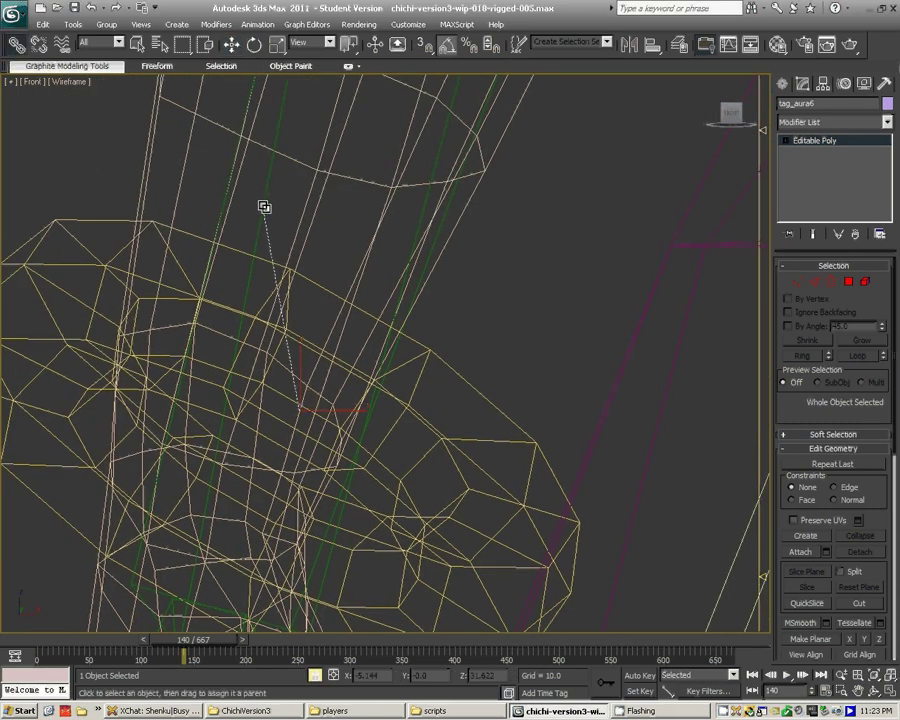
scroll(264, 206, down, 8)
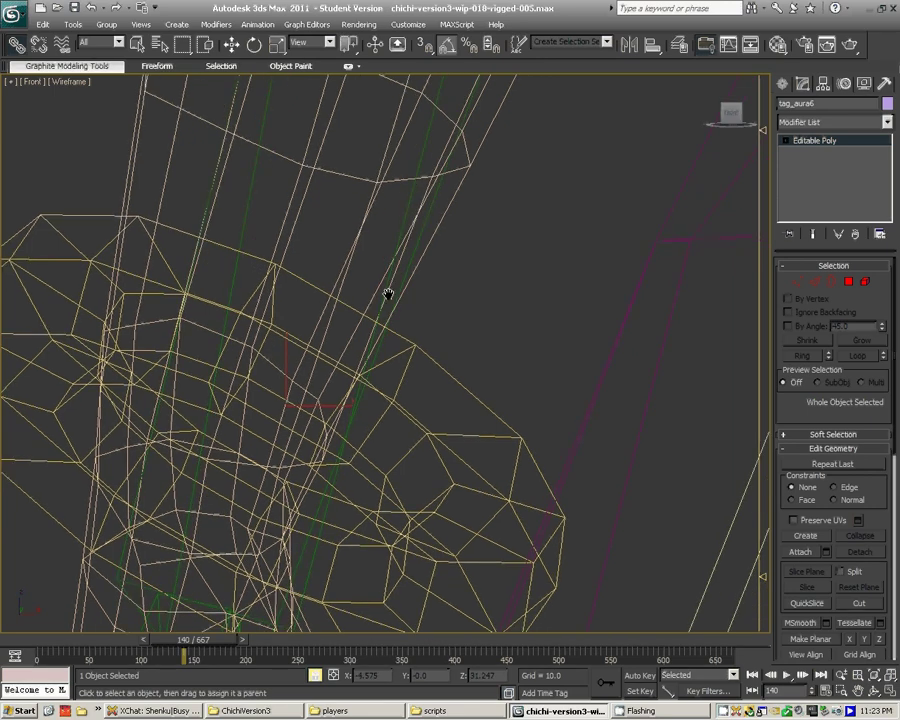
middle_drag(329, 270, 277, 314)
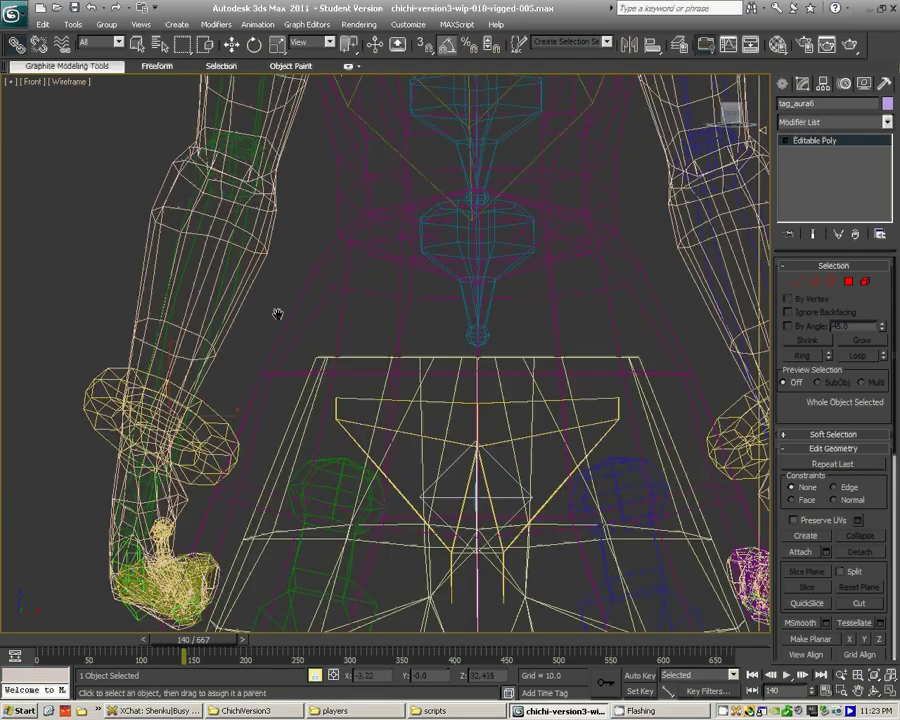
key(w)
- Copy tag_aura6 to the character's left upper arm as tag_aura7, at about X 3.458 and Z 38.742
scroll(277, 314, down, 4)
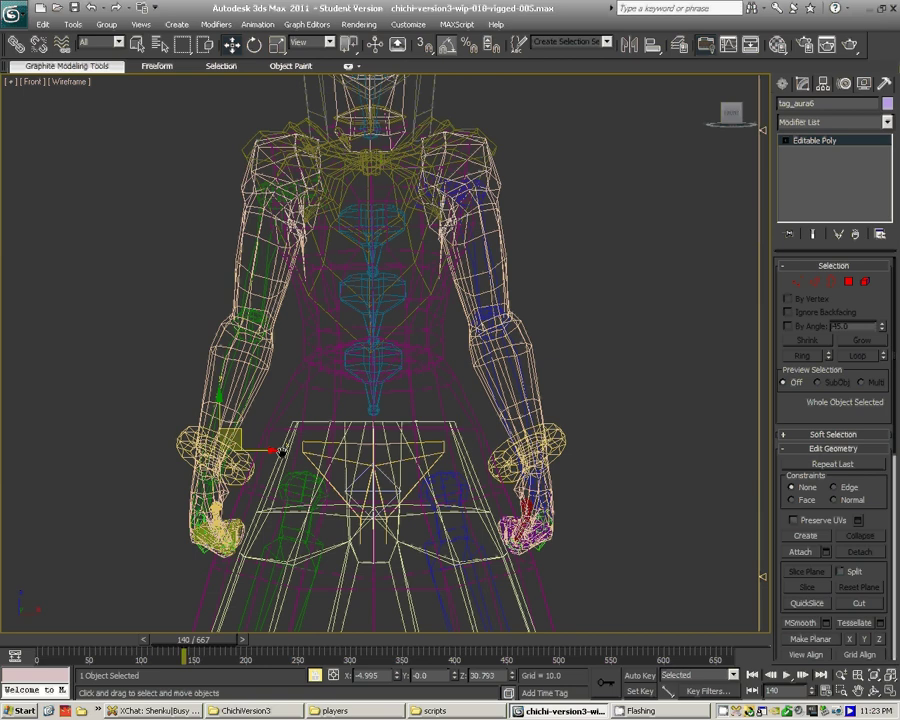
click(238, 431)
click(494, 174)
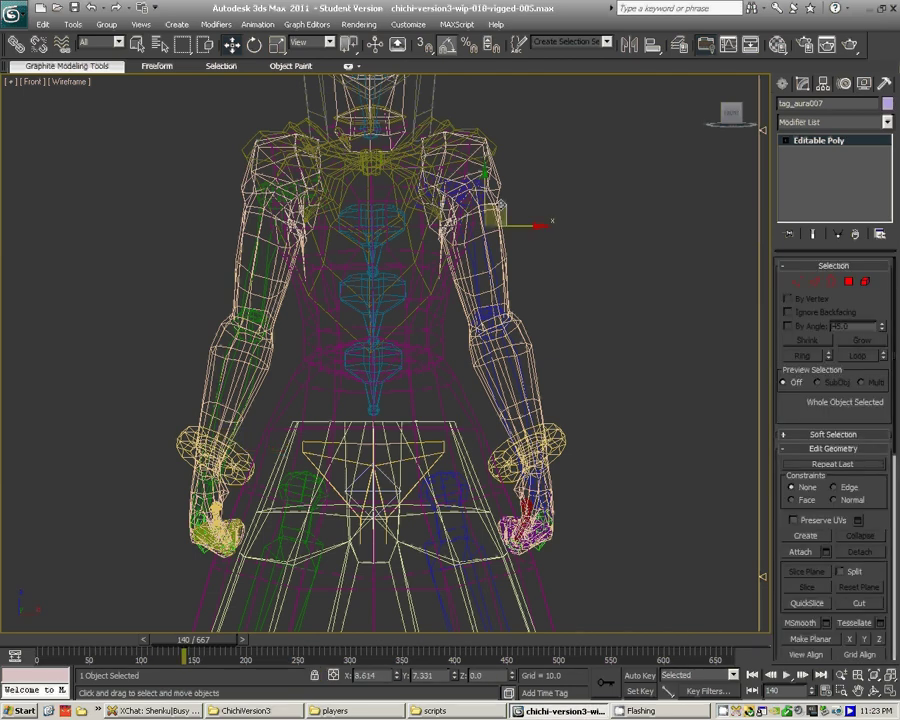
mouse_move(497, 172)
mouse_down()
mouse_move(499, 193)
mouse_move(490, 188)
mouse_up()
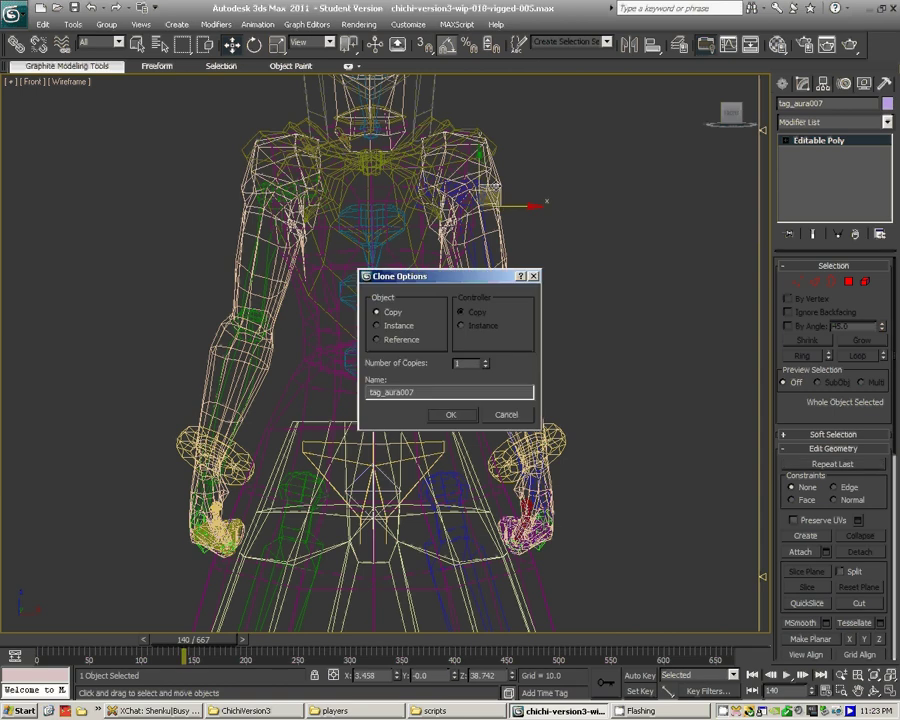
click(425, 392)
key(BackSpace)
key(BackSpace)
key(BackSpace)
text(7)
key(Return)
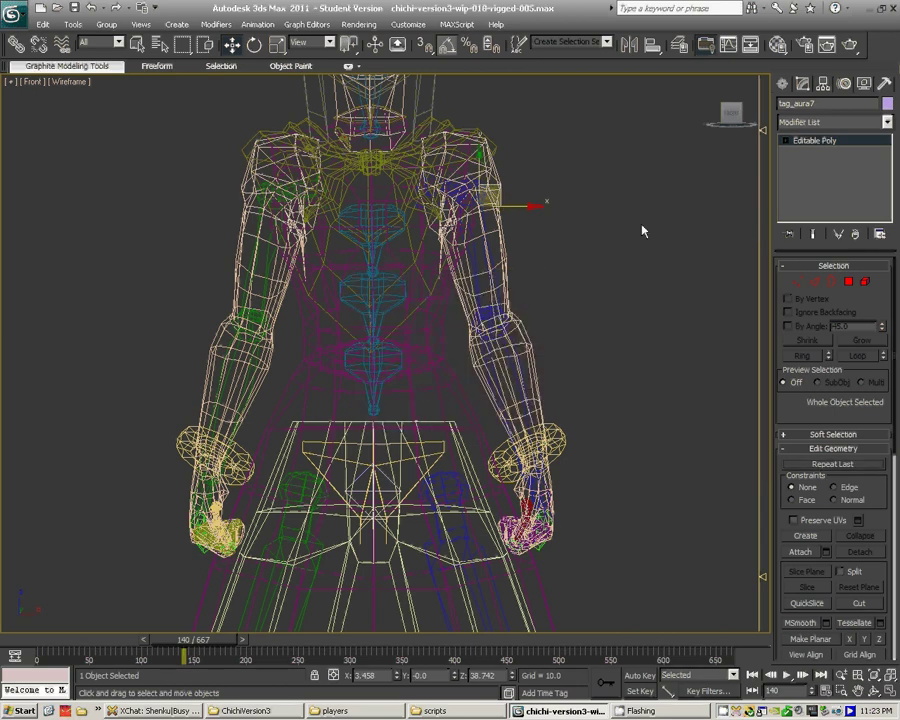
- Link tag_aura7 to the biped's left upper arm bone
scroll(518, 331, up, 3)
scroll(507, 338, up, 3)
scroll(507, 338, up, 2)
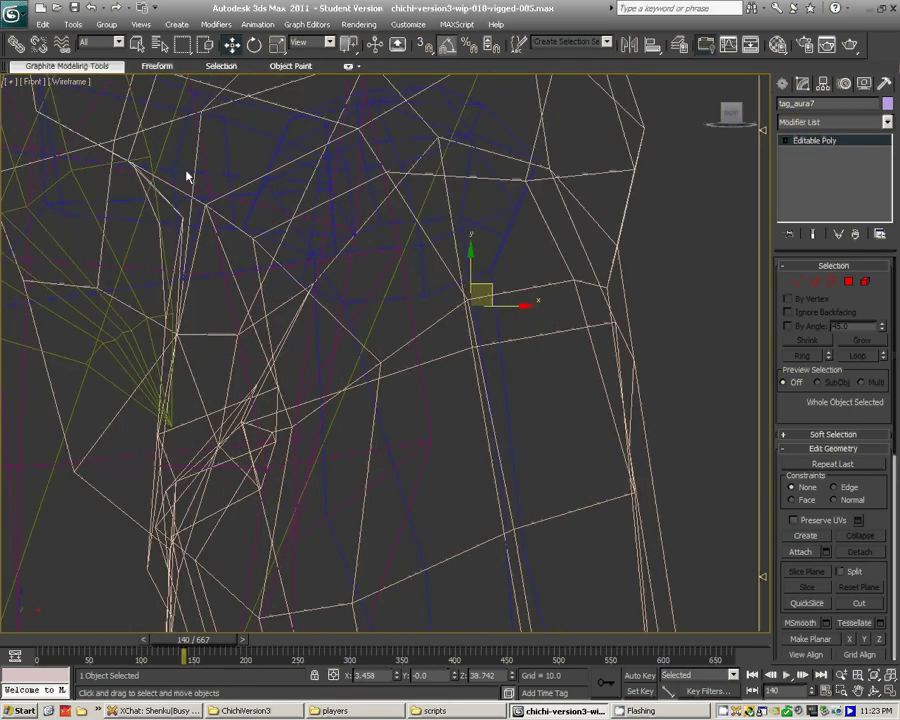
click(17, 44)
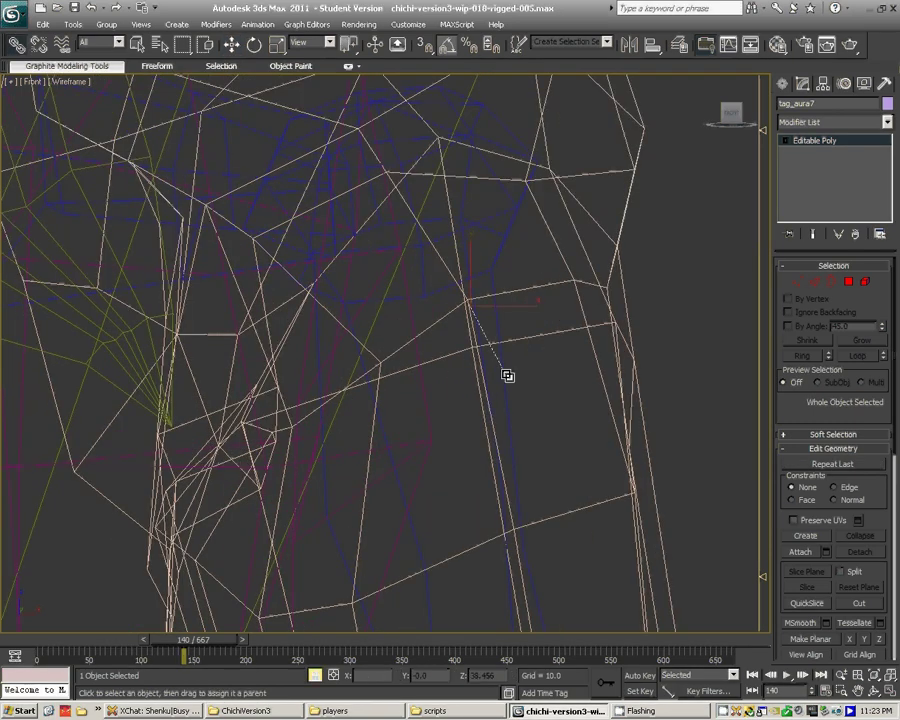
key(w)
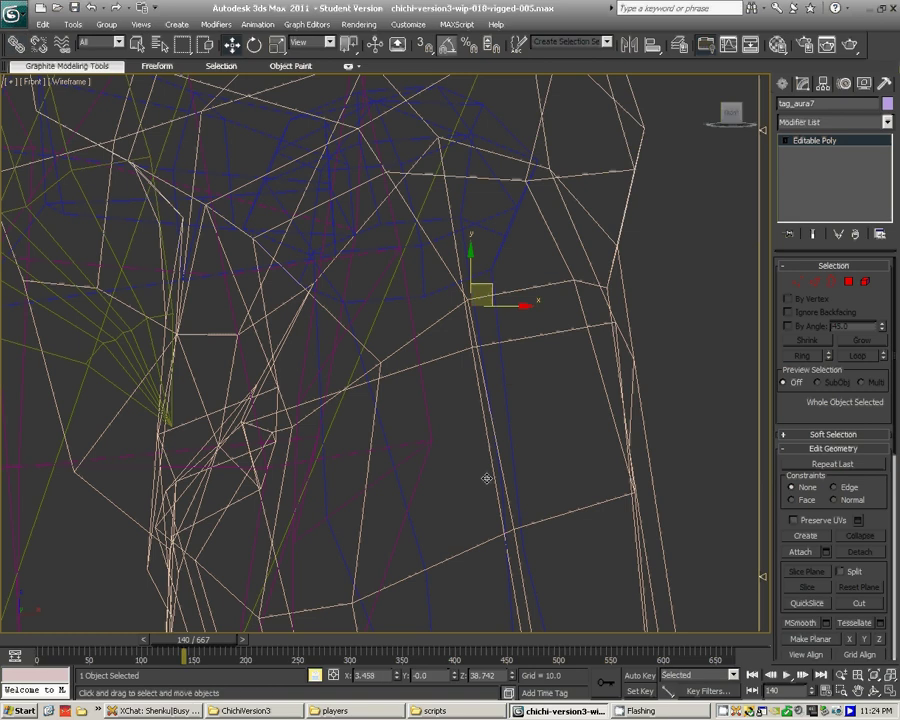
- Clone tag_aura7 in place as a copy named tag_aura8 and set its X position to -3.458
key(ctrl+v)
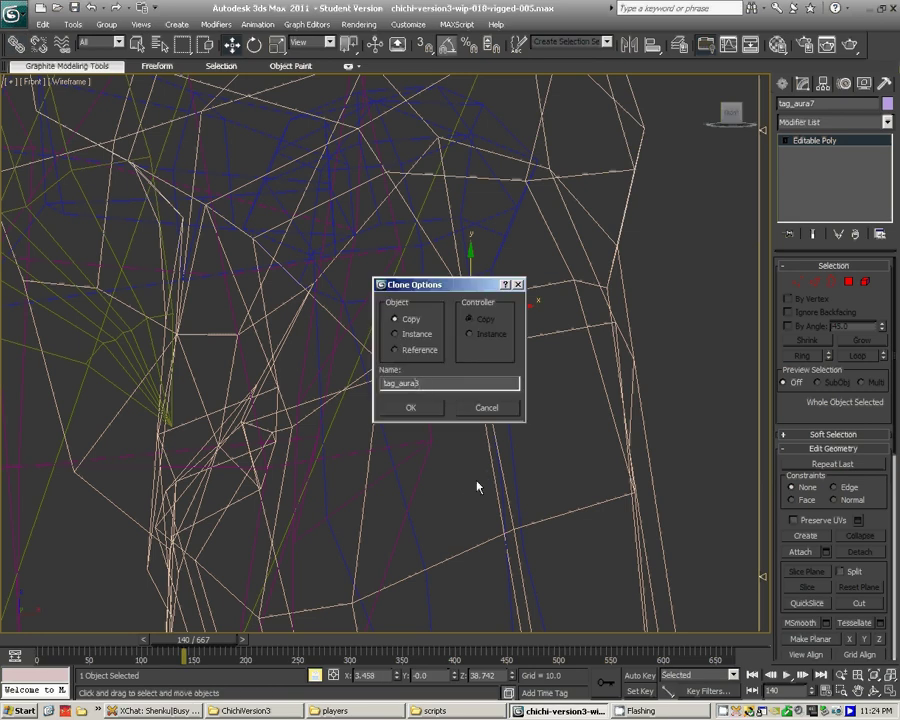
key(BackSpace)
key(BackSpace)
key(BackSpace)
text(8)
click(435, 411)
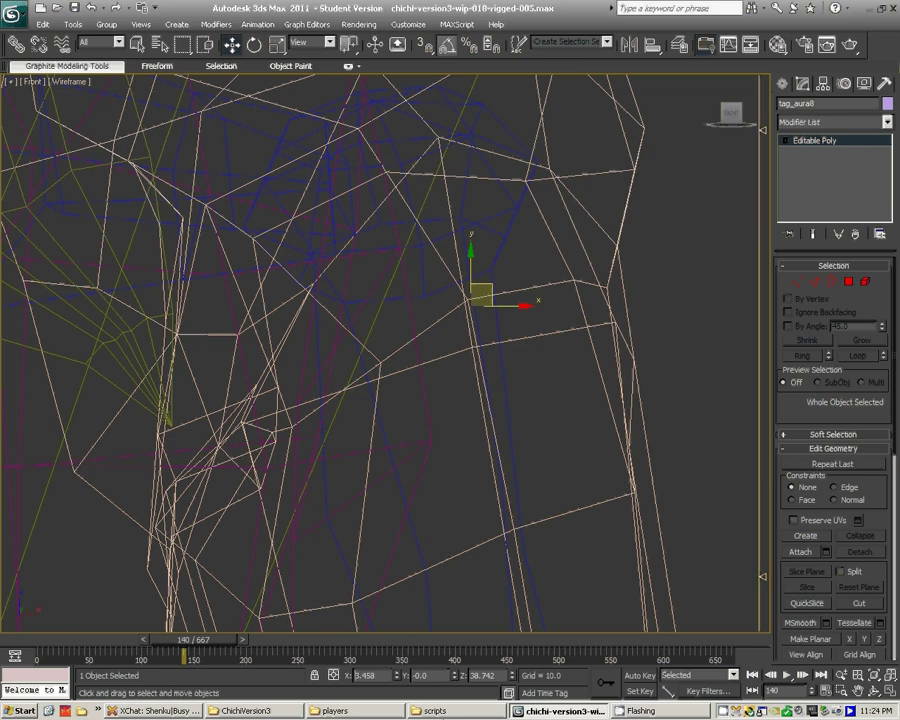
text(-)
key(Return)
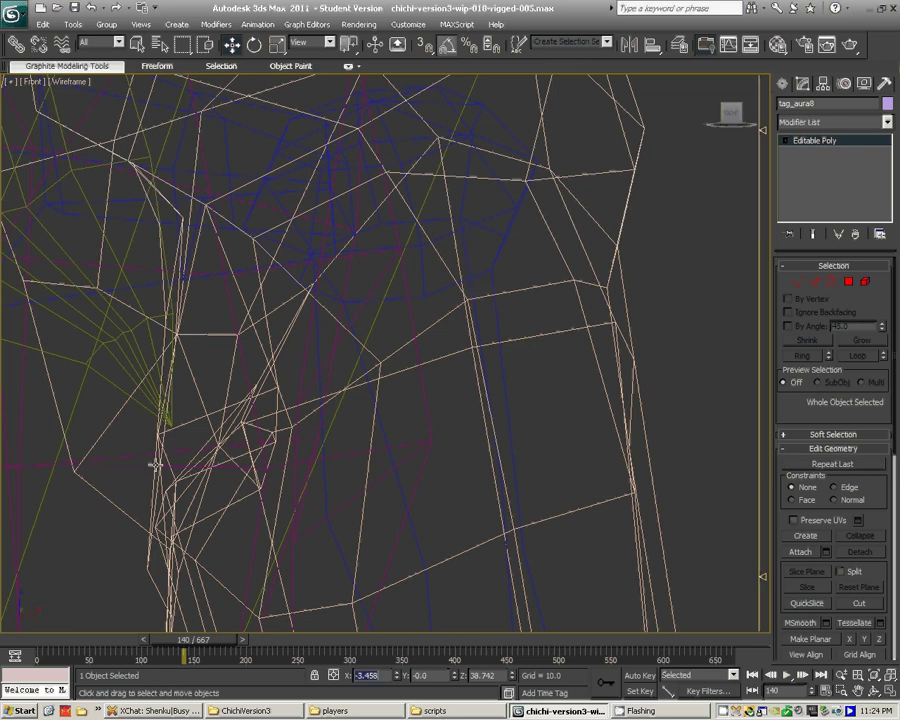
- Link tag_aura8 to the biped's right upper arm bone
scroll(155, 465, down, 6)
middle_drag(207, 458, 308, 370)
scroll(308, 370, up, 5)
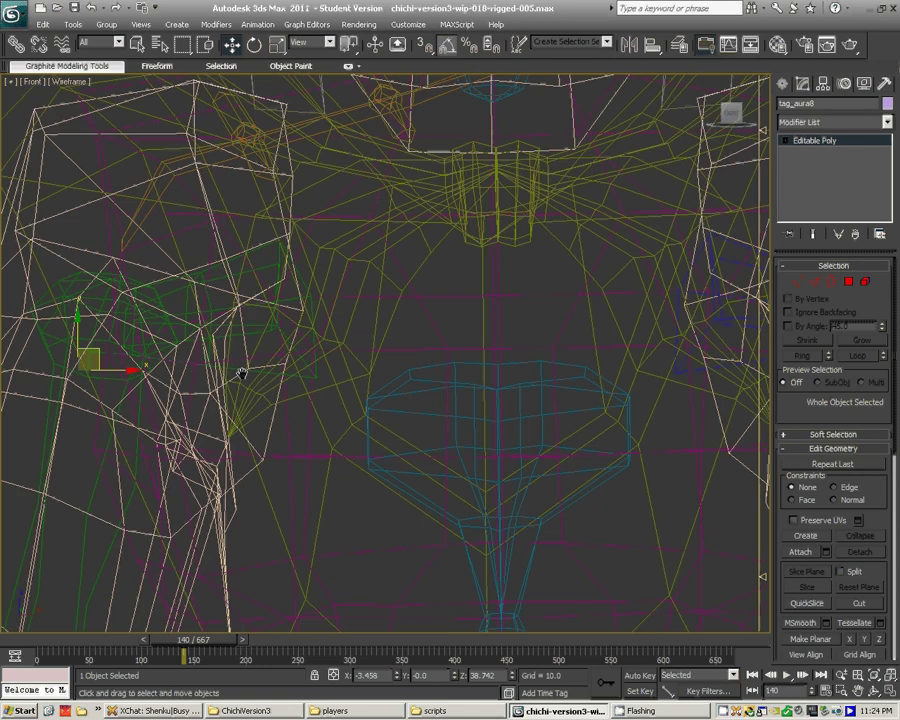
scroll(112, 177, up, 3)
click(15, 46)
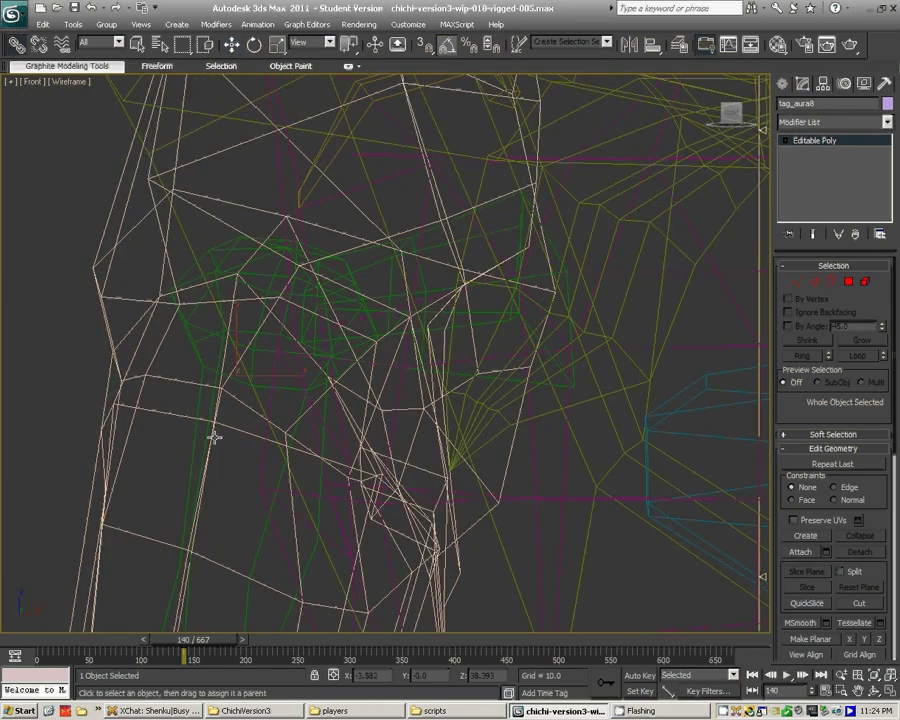
key(space)
drag(193, 446, 195, 442)
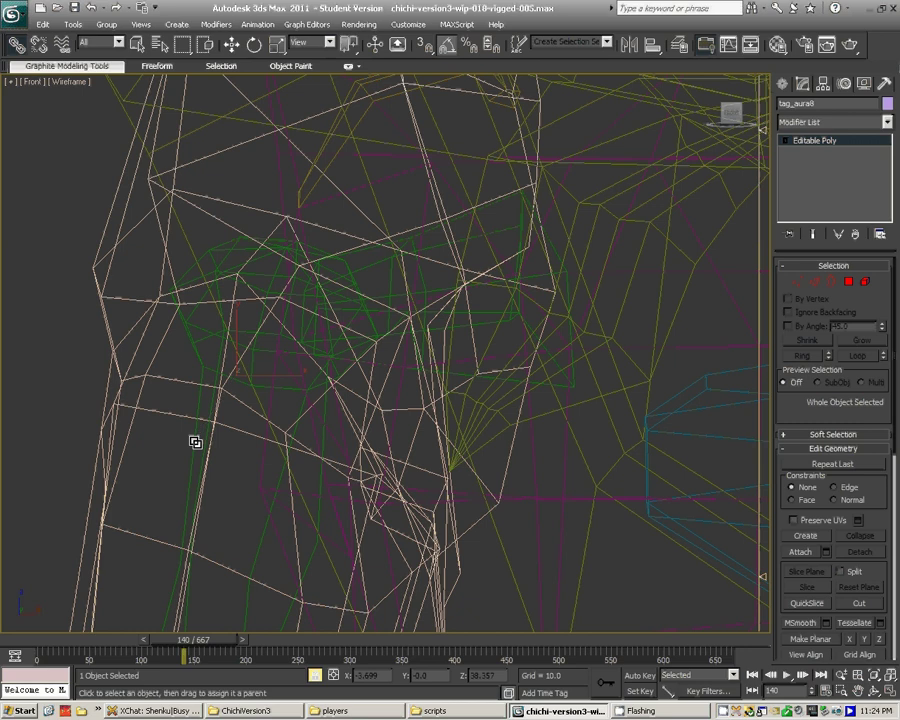
key(w)
- Copy tag_aura8 as tag_aura9, raise it into the hair bun at about Z 50.96, and set its X position to 0
scroll(204, 332, down, 2)
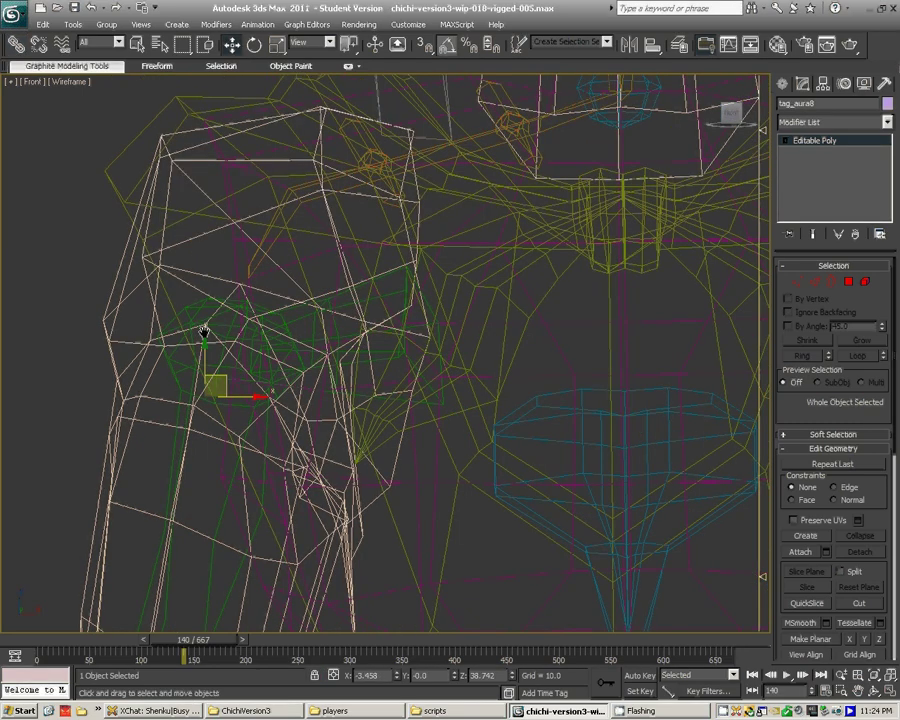
scroll(204, 332, down, 2)
middle_drag(312, 373, 294, 369)
scroll(271, 366, down, 2)
middle_drag(224, 374, 245, 538)
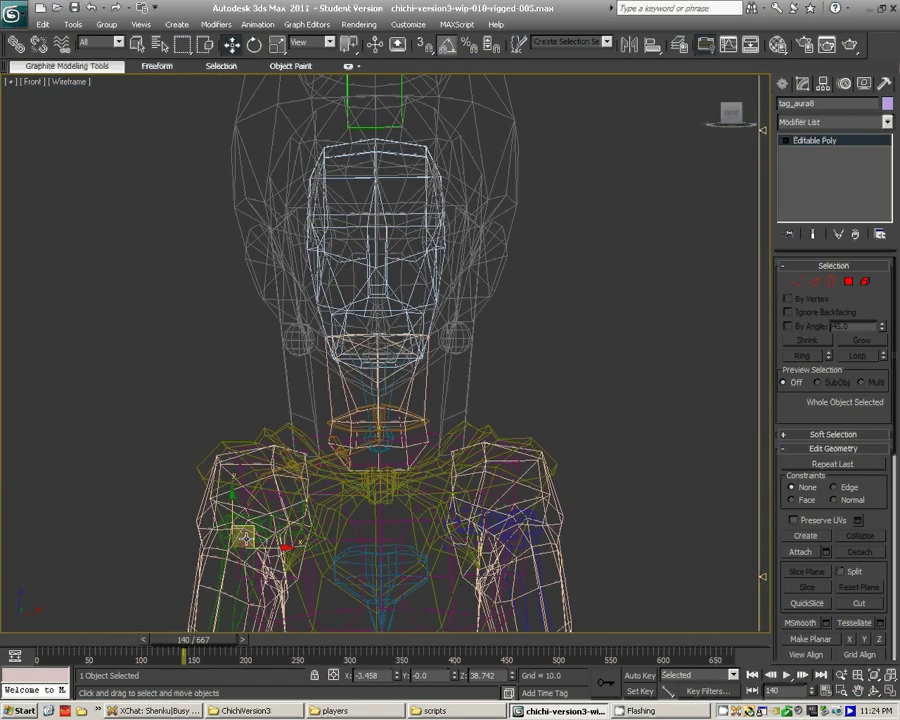
shift+drag(245, 538, 380, 102)
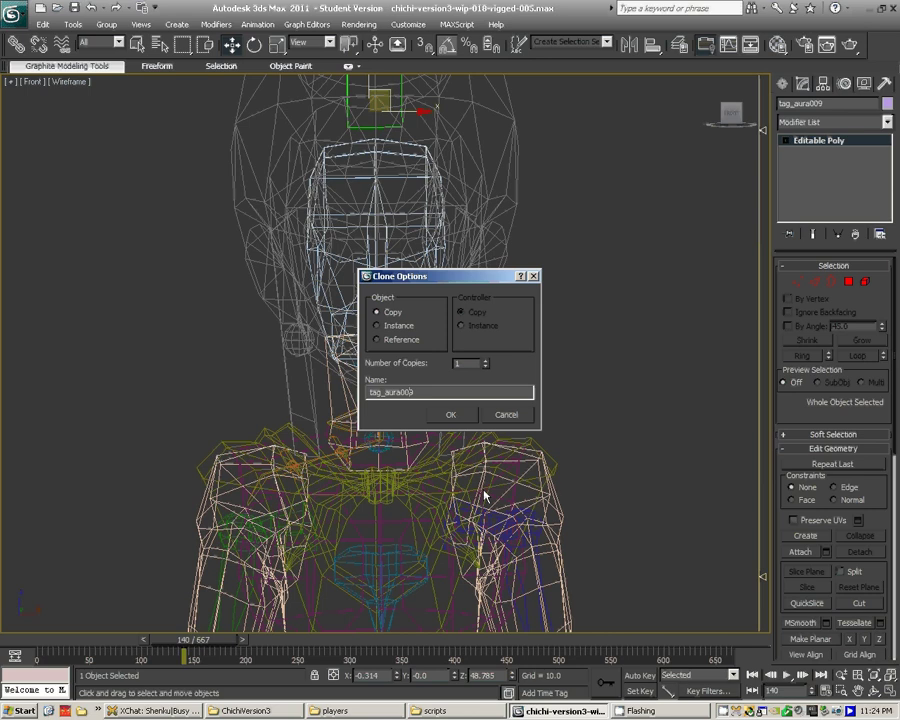
key(BackSpace)
key(BackSpace)
click(446, 415)
scroll(458, 382, down, 2)
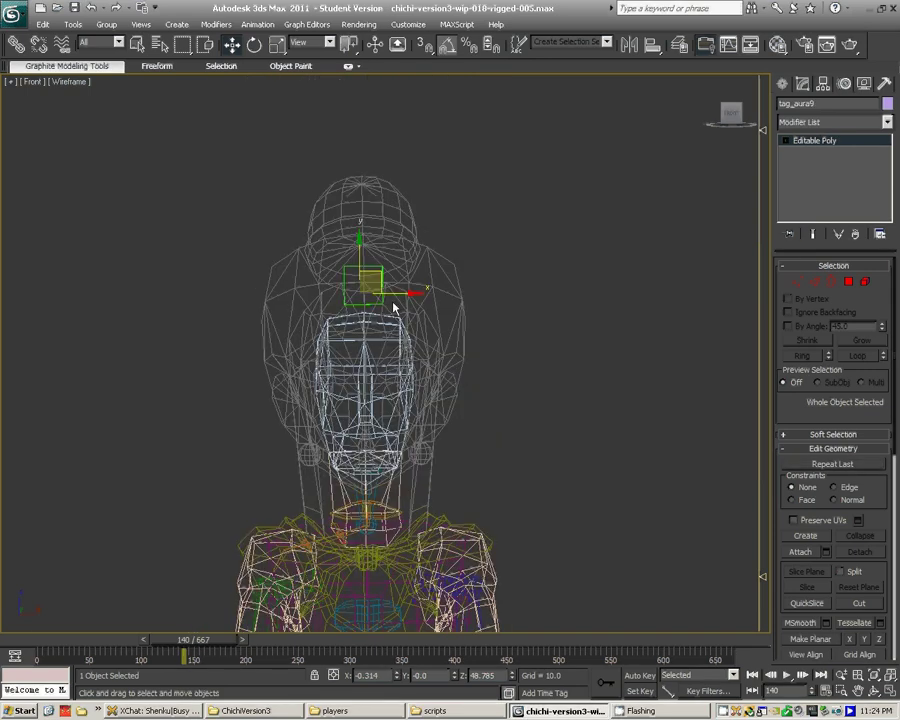
drag(366, 242, 366, 176)
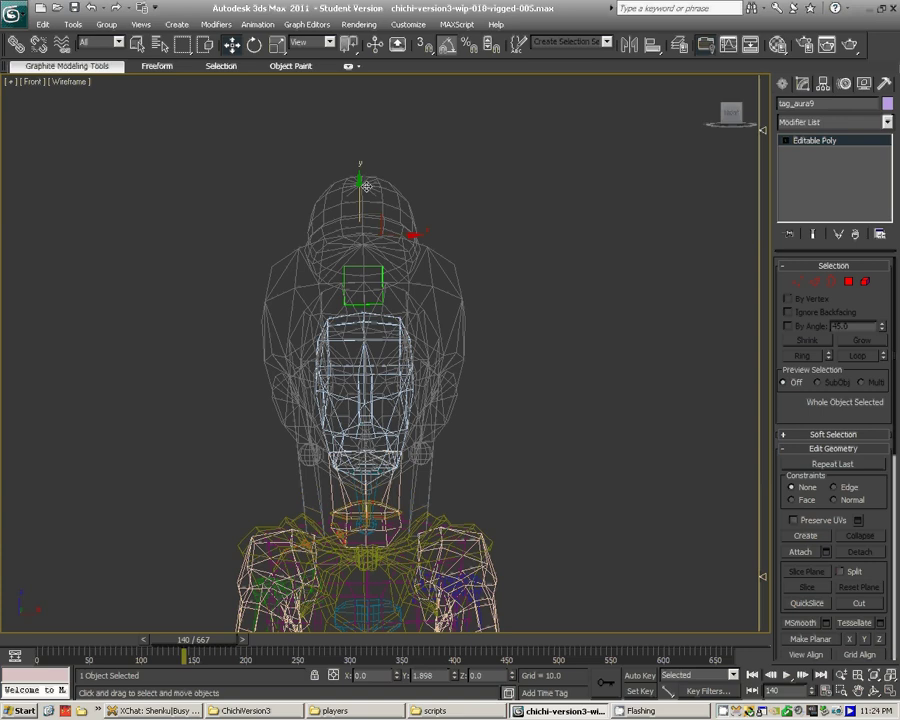
right_click(399, 677)
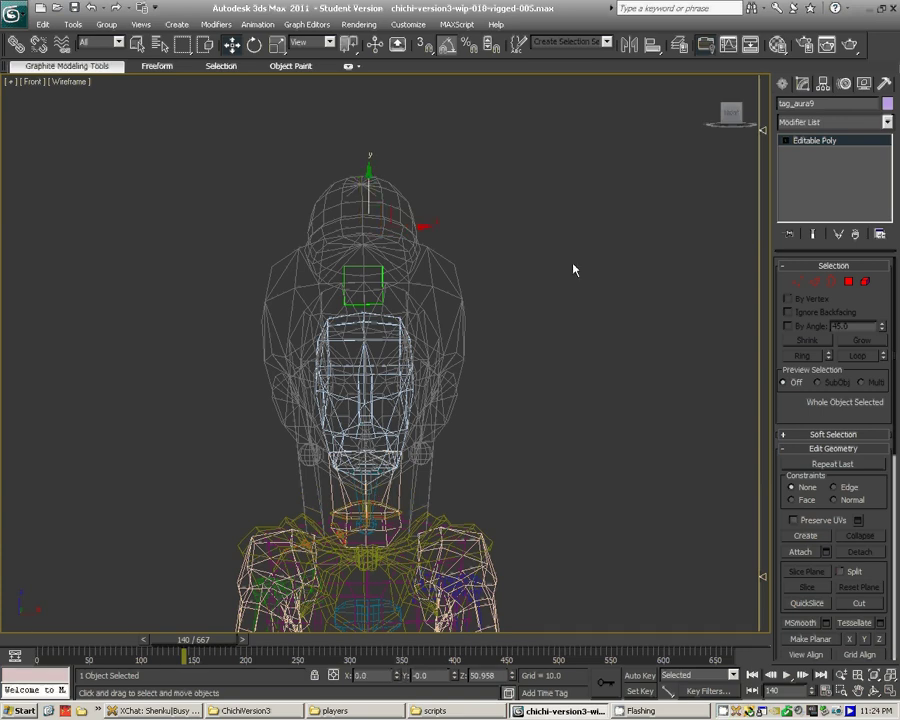
- Link tag_aura9 to the biped's head bone
click(37, 44)
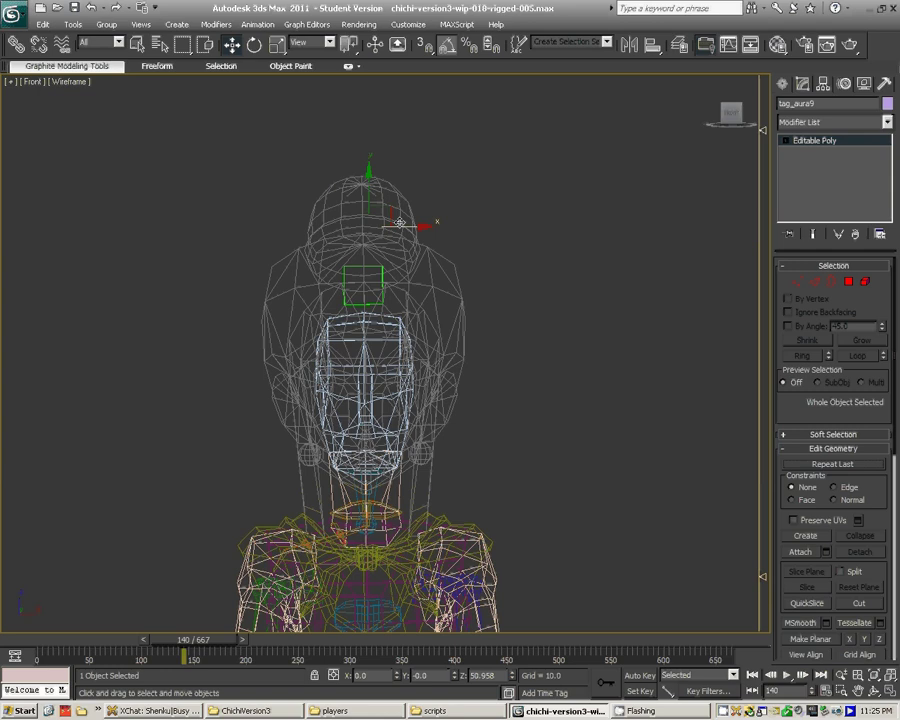
scroll(399, 222, up, 3)
scroll(368, 216, up, 3)
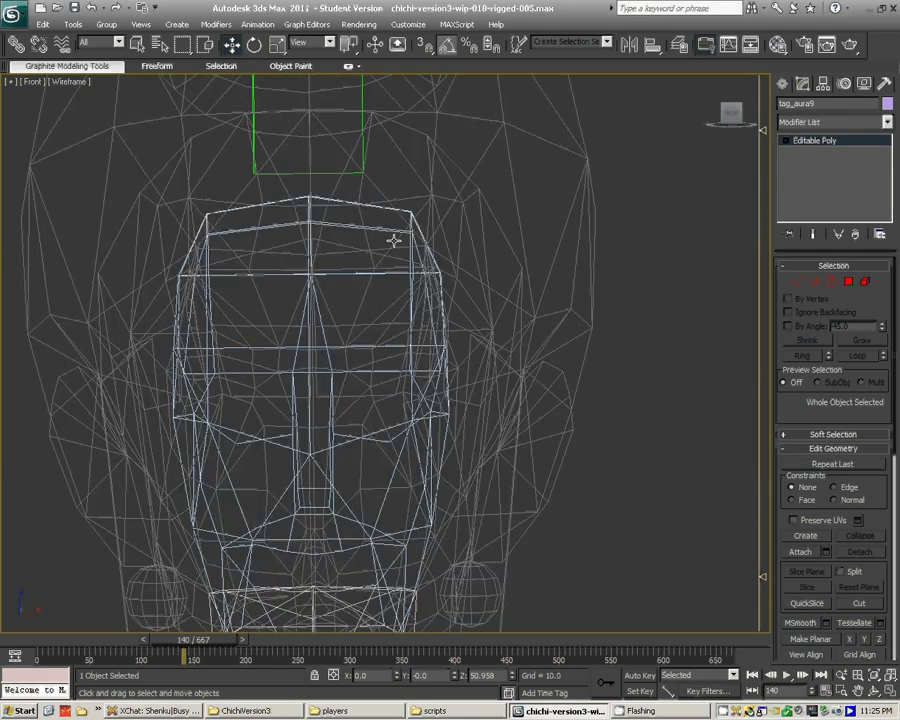
key(space)
drag(330, 270, 329, 391)
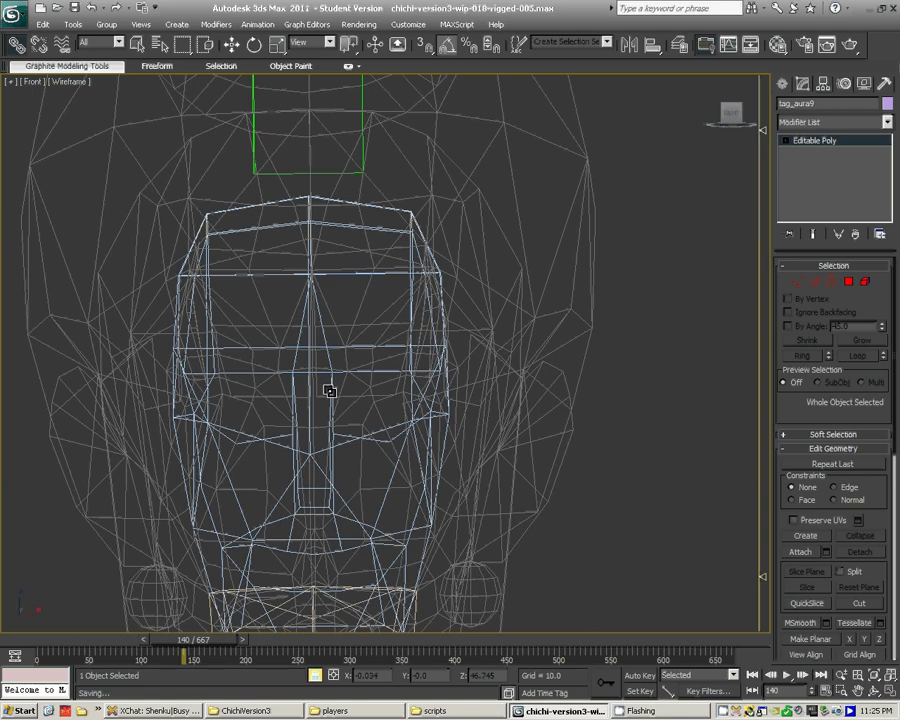
click(342, 275)
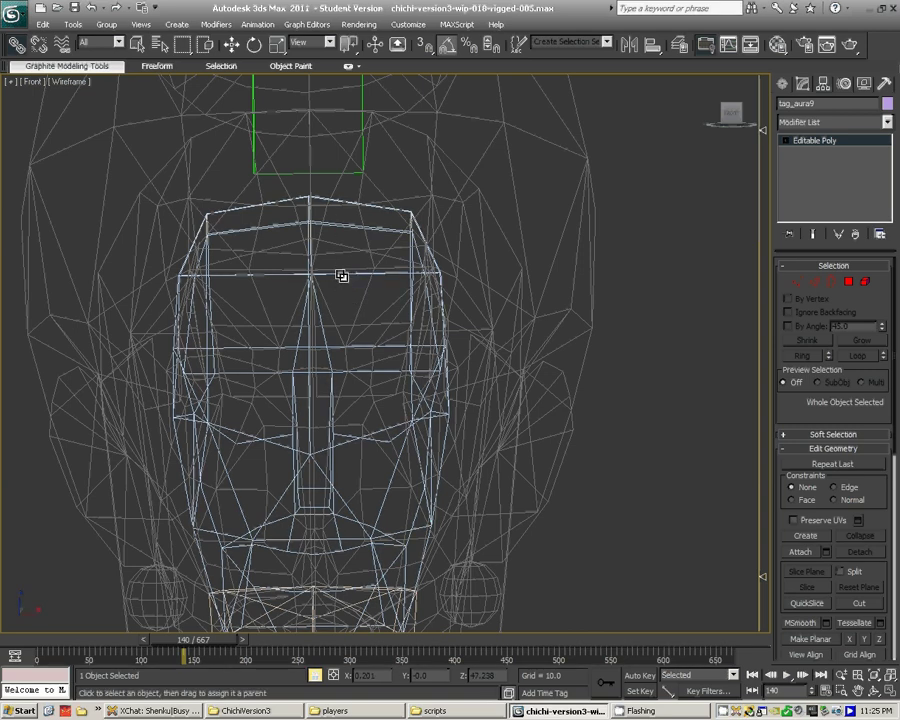
key(w)
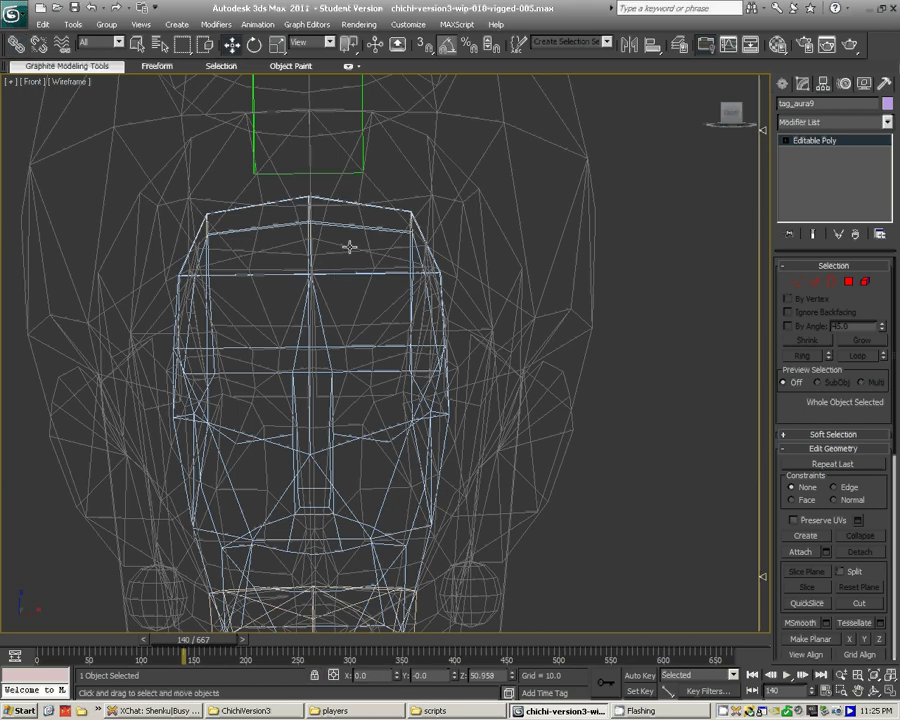
- Switch the viewport to a shaded perspective view that frames the whole character
scroll(366, 416, down, 3)
middle_drag(366, 416, 418, 335)
scroll(418, 442, down, 2)
scroll(417, 441, down, 3)
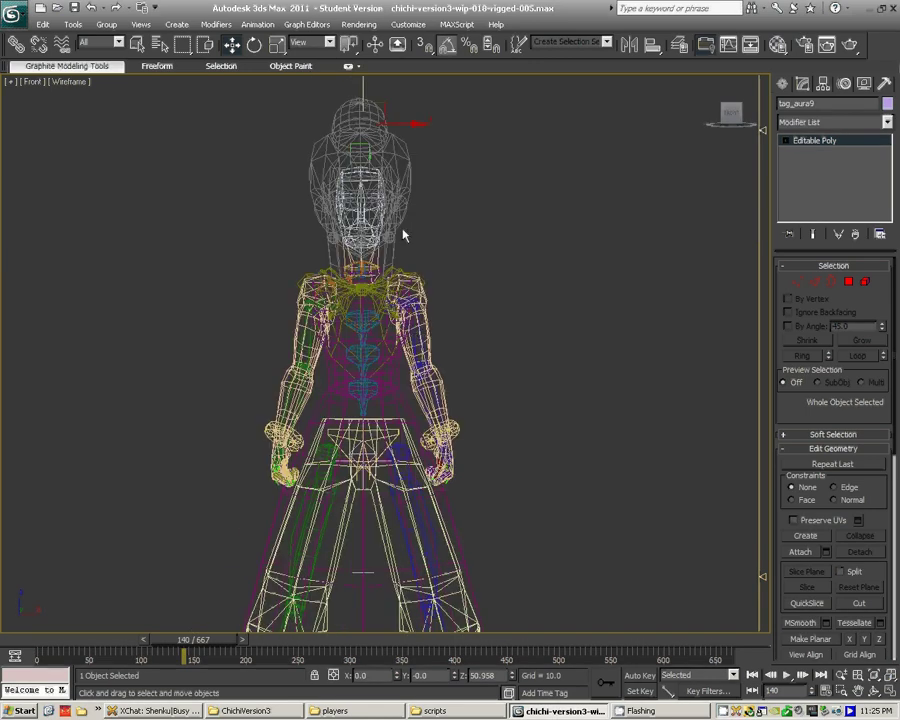
key(p)
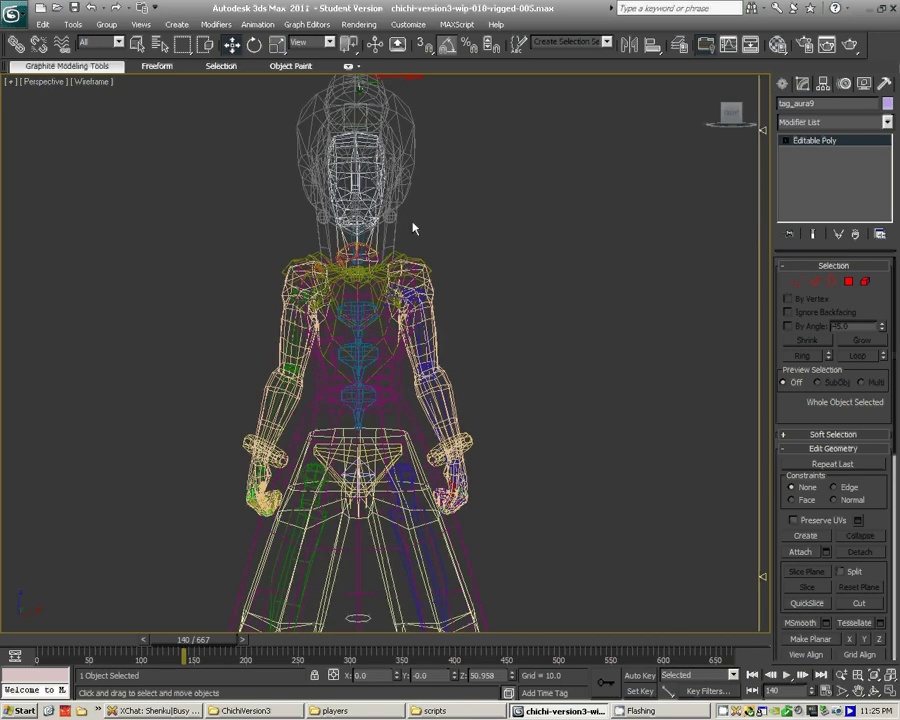
scroll(418, 225, down, 3)
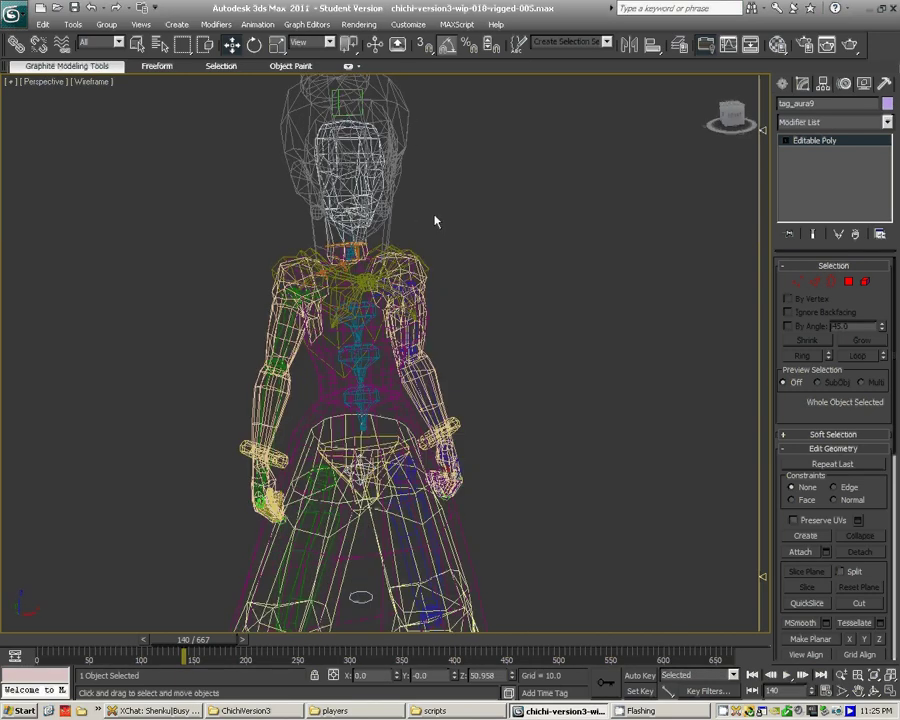
scroll(412, 178, down, 1)
scroll(409, 183, down, 3)
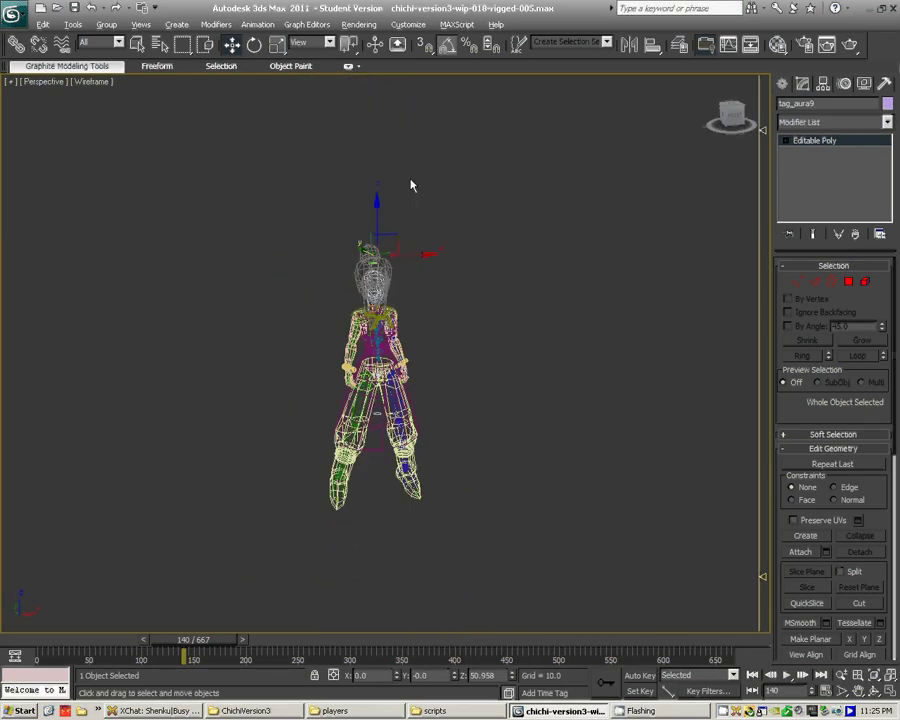
key(F3)
alt+middle_drag(406, 234, 432, 242)
scroll(415, 225, up, 2)
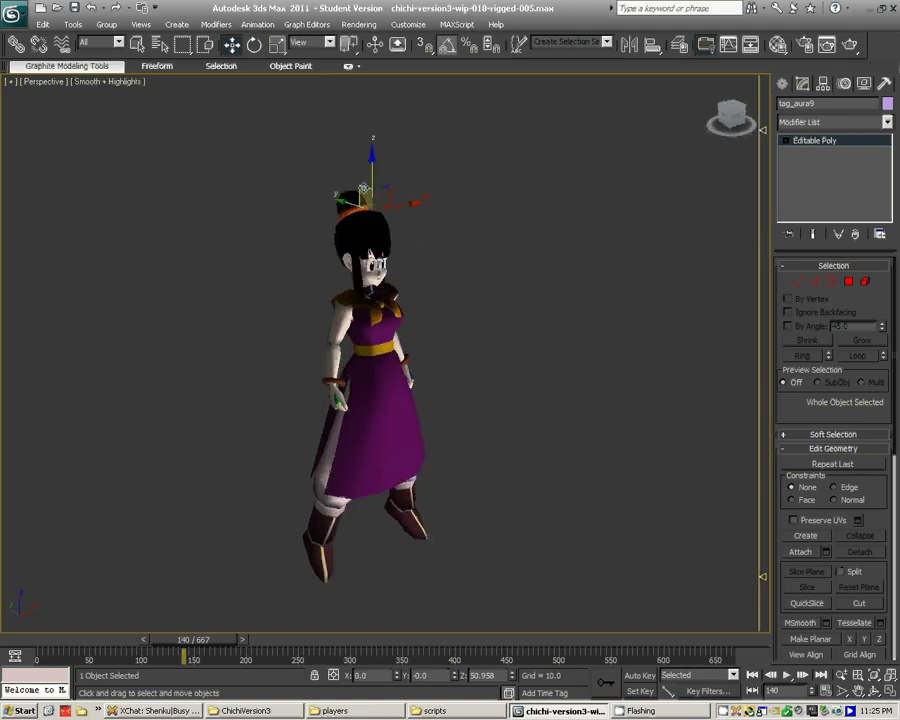
- Copy tag_aura9 to a spot in front of the character, about Y -15.1 and Z 36.4, name it tag_weapon, and save the scene
mouse_move(363, 188)
shift+mouse_down()
mouse_move(404, 252)
mouse_move(421, 372)
mouse_move(450, 352)
shift+mouse_up()
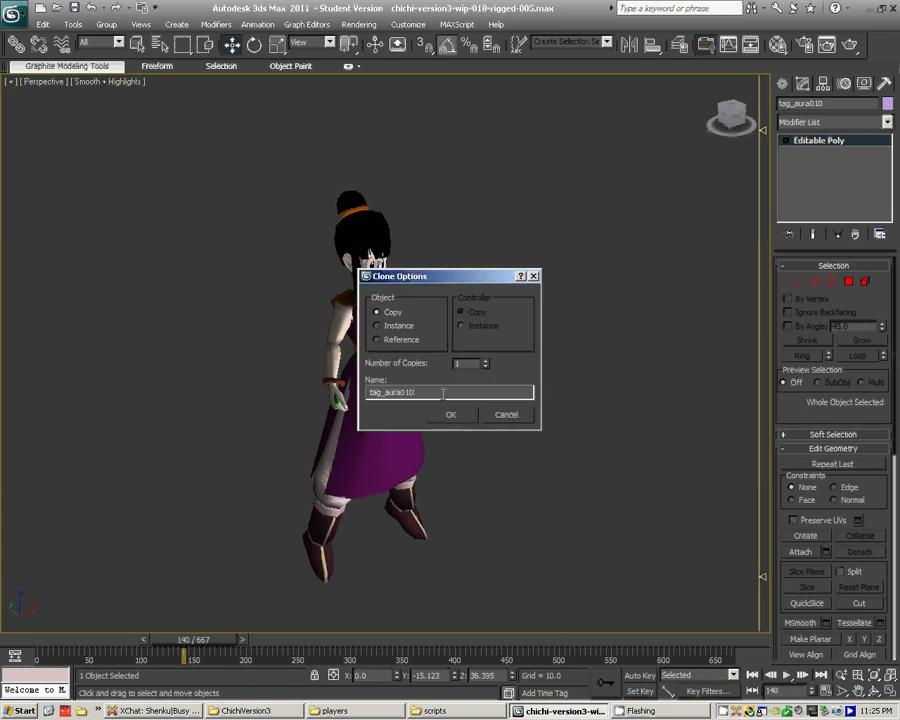
key(BackSpace)
key(BackSpace)
key(BackSpace)
key(BackSpace)
key(BackSpace)
key(BackSpace)
key(BackSpace)
text(weapon)
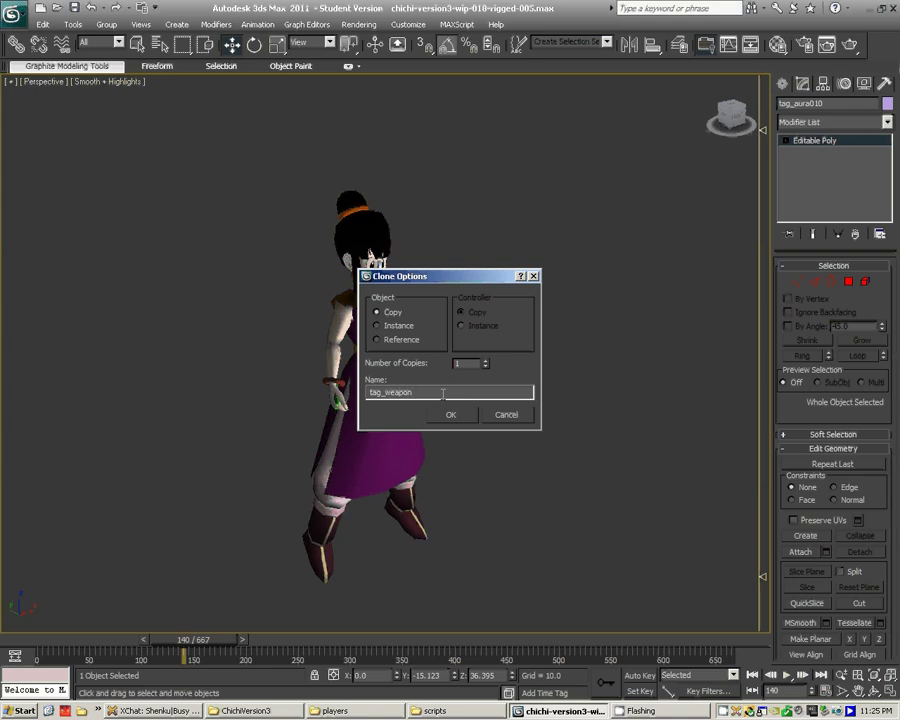
key(Return)
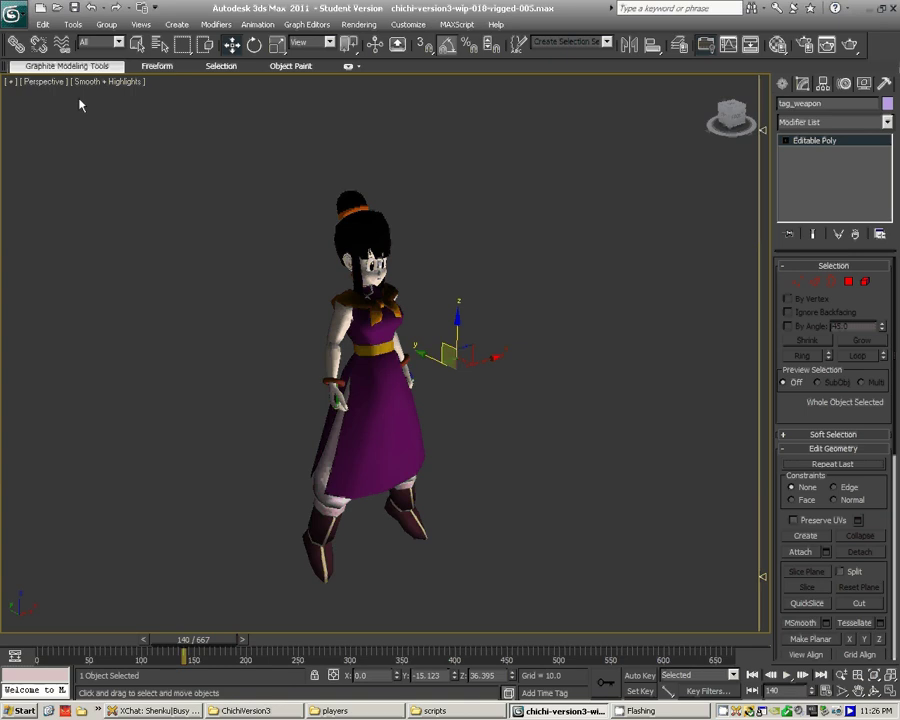
key(ctrl+s)
- With Auto Key enabled at frame 219, move tag_weapon in front of the raised hand, to about X -3.99 and Z 39.8
drag(211, 640, 291, 639)
key(w)
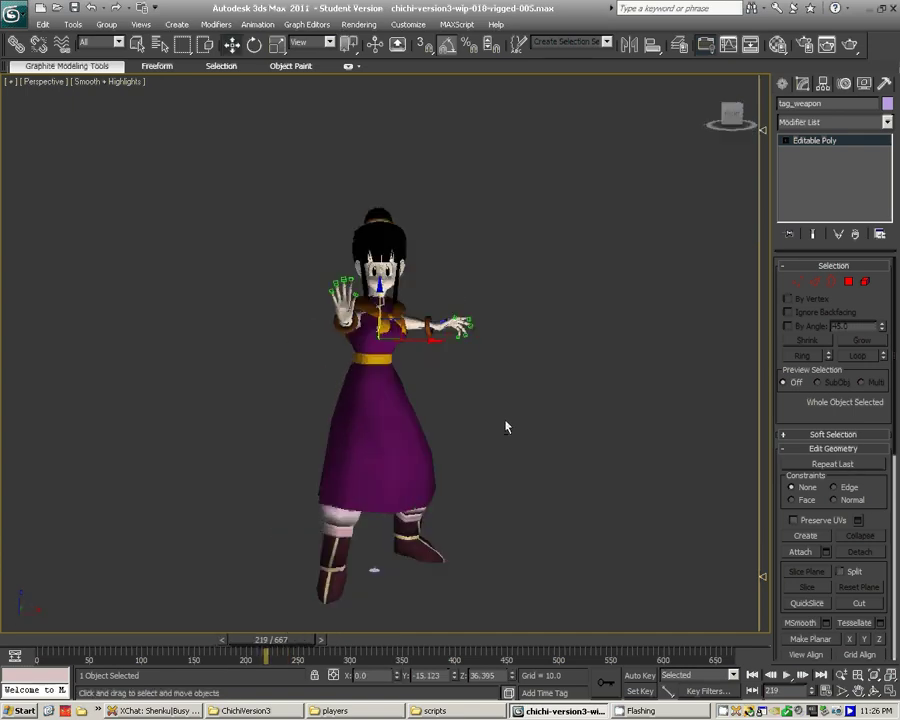
key(n)
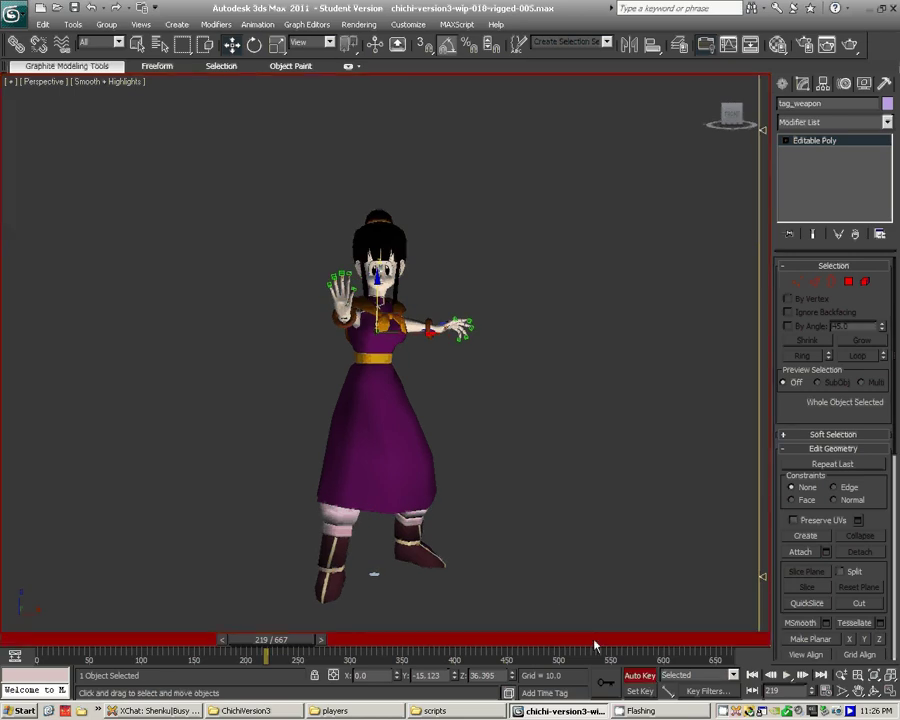
mouse_move(343, 288)
mouse_down()
mouse_move(356, 263)
mouse_move(358, 275)
mouse_up()
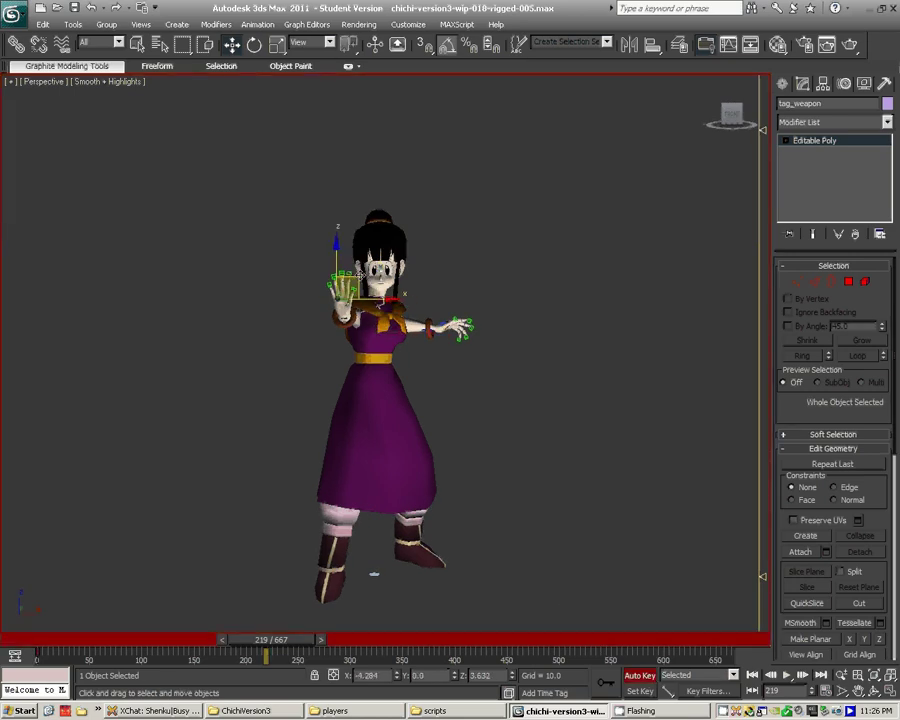
alt+middle_drag(358, 275, 392, 353)
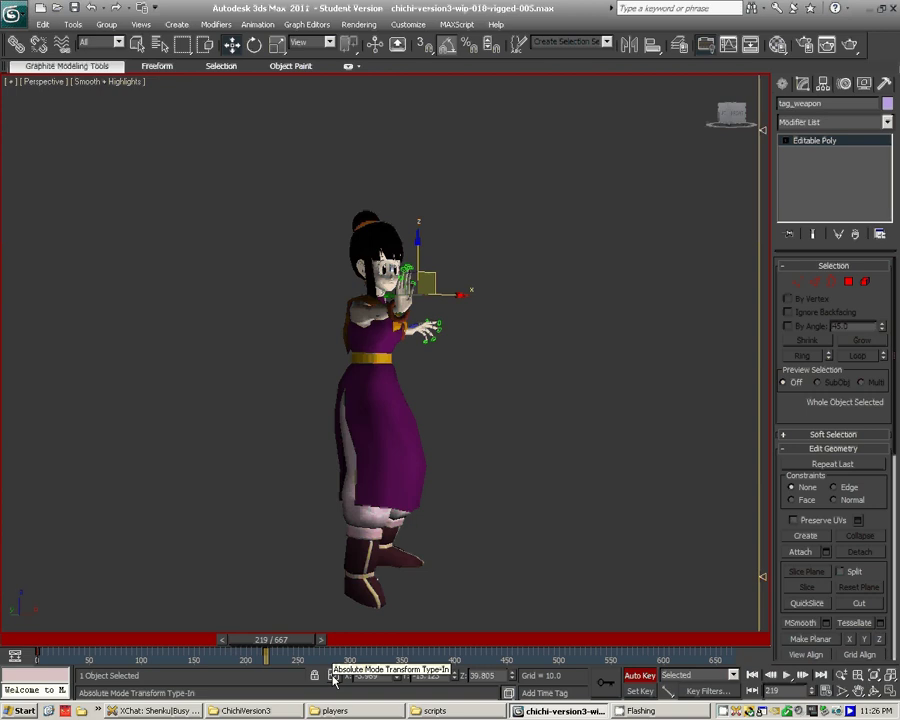
- Step back to frame 211 and scrub forward to frame 233 to compare tag_weapon's position with the hands
key(comma)
key(comma)
key(comma)
key(comma)
key(comma)
key(comma)
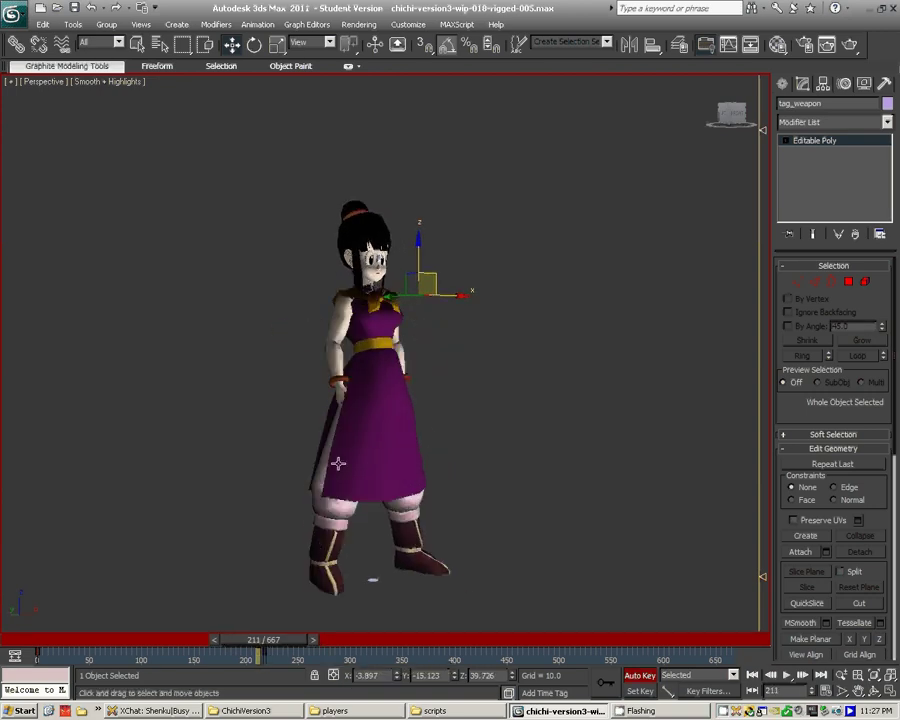
drag(291, 643, 312, 613)
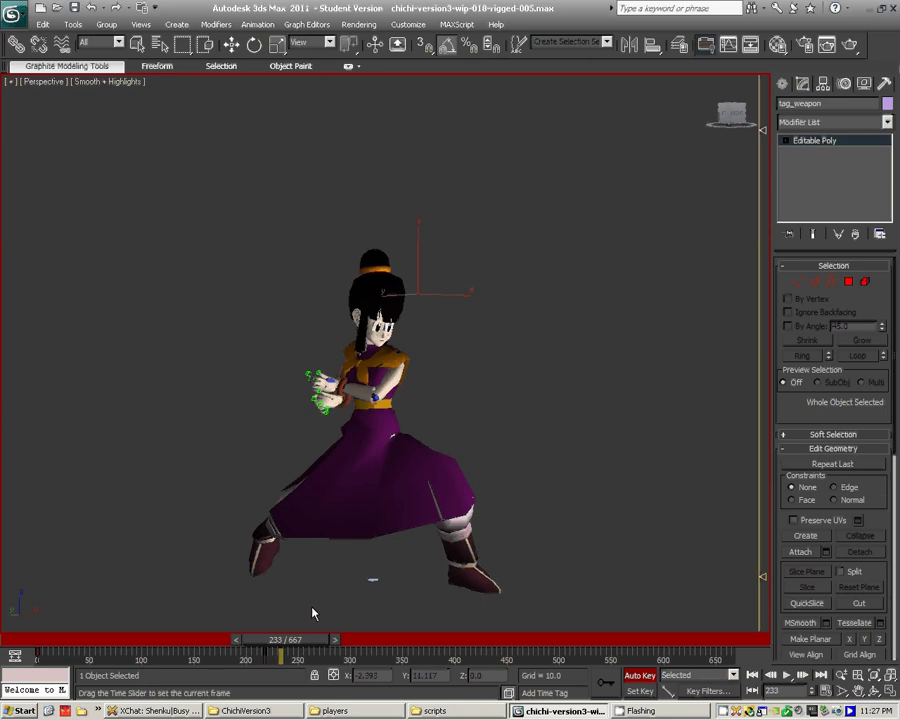
key(w)
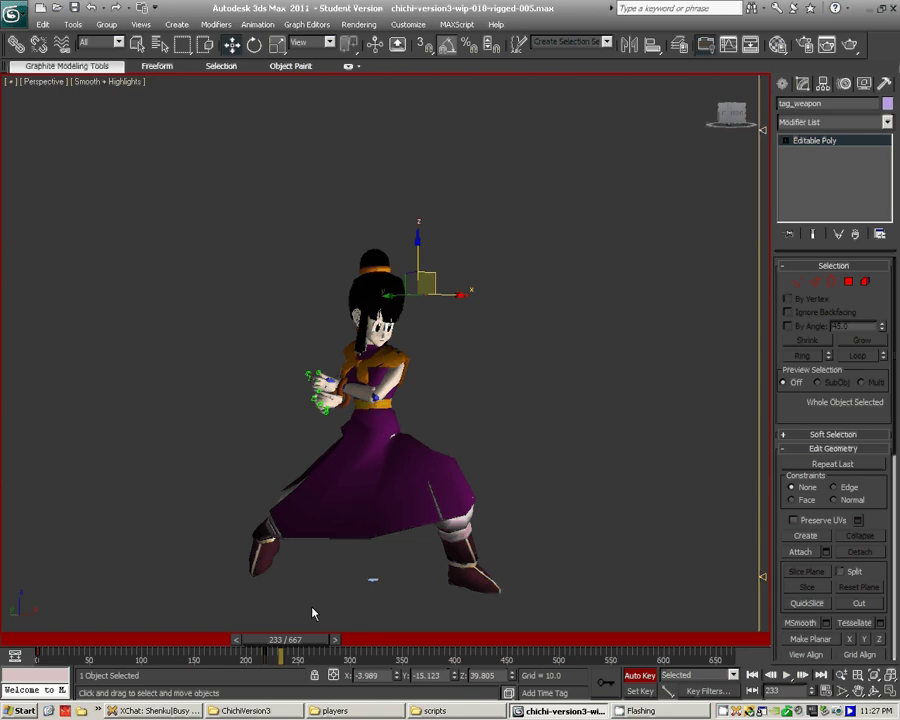
- Save the scene and go to frame 216 with tag_weapon ready to move
key(ctrl+s)
drag(298, 645, 283, 629)
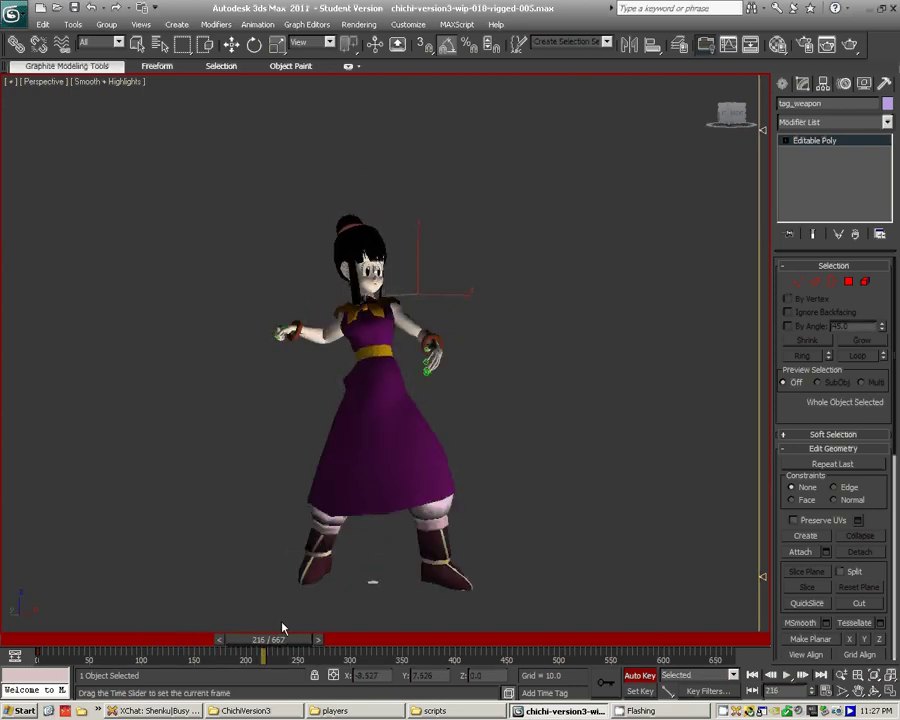
key(w)
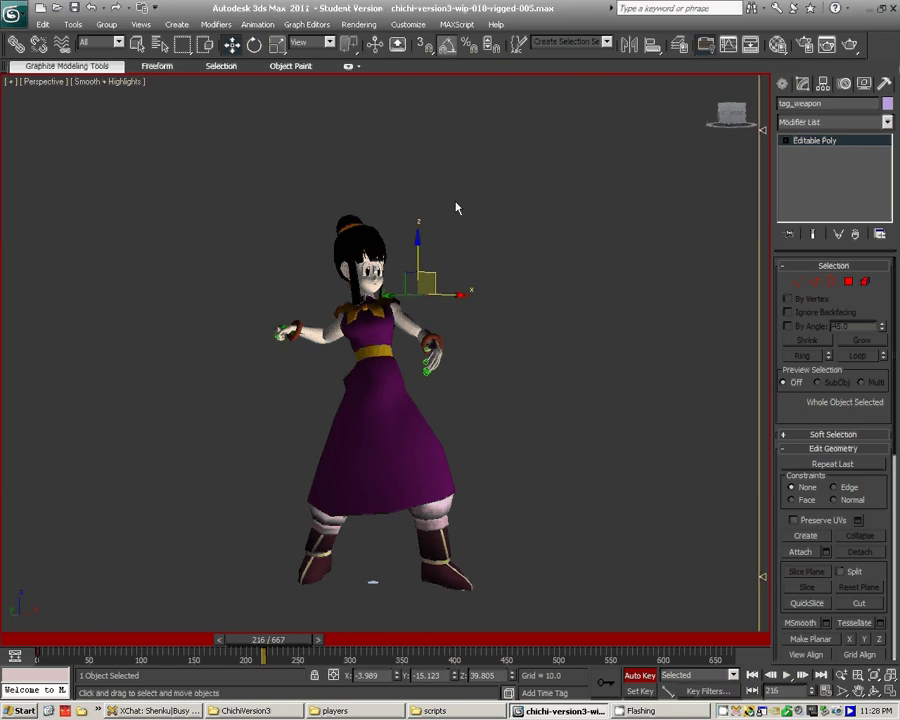
- Create a box about 20.1 long, 20.8 wide and 24.1 high in front of the character
alt+middle_drag(634, 131, 826, 249)
click(593, 353)
click(783, 85)
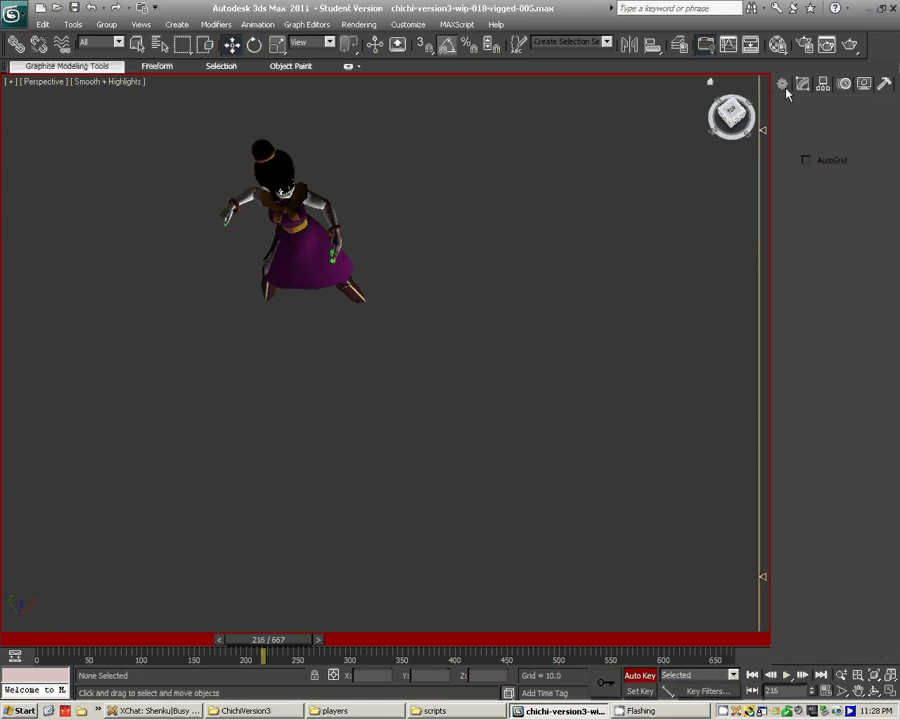
click(808, 174)
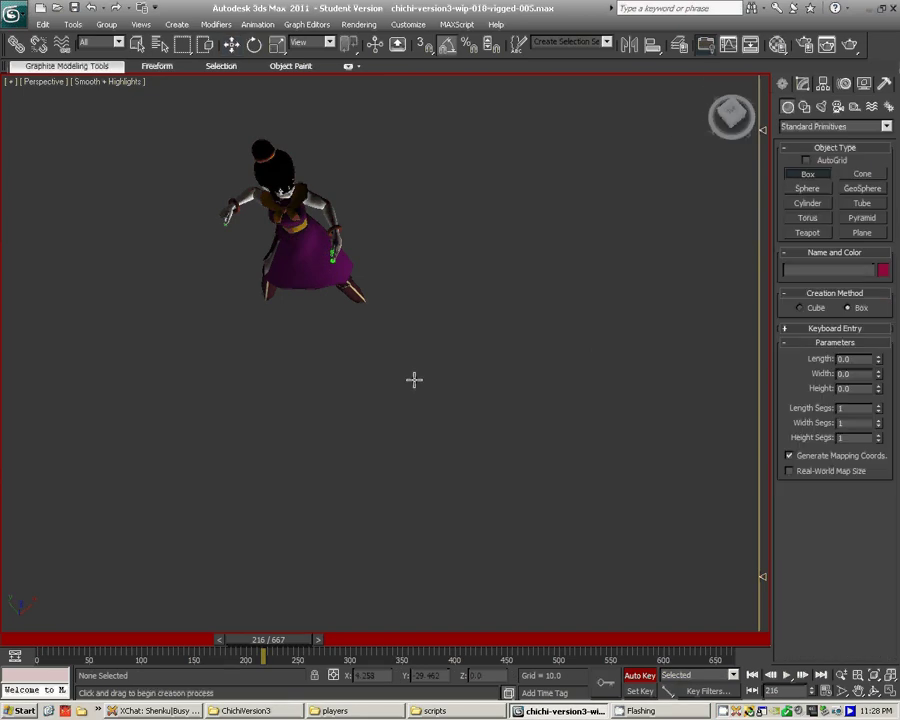
drag(414, 382, 553, 406)
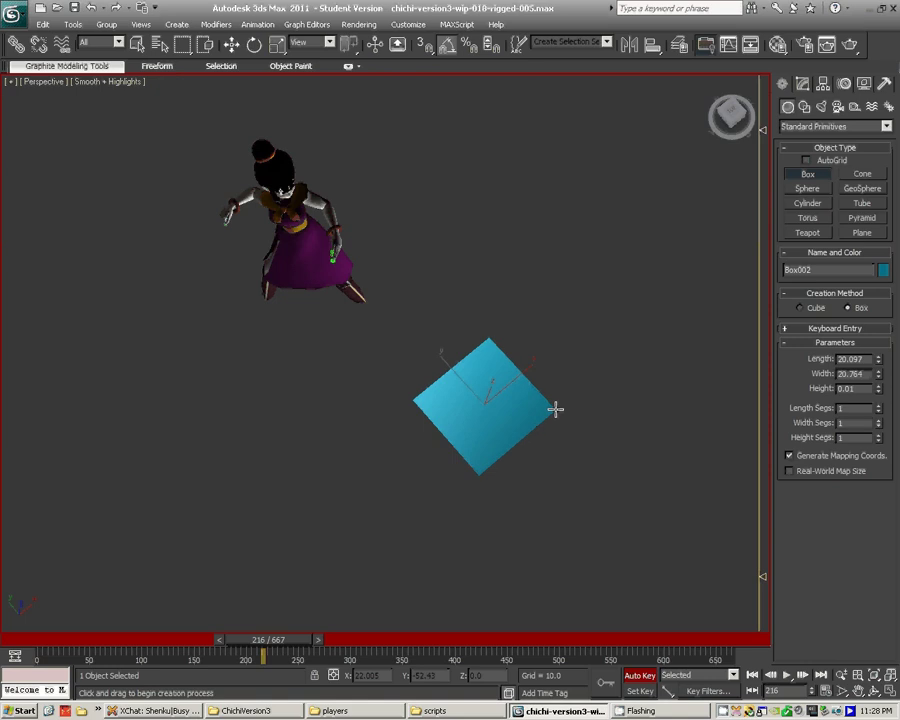
click(569, 305)
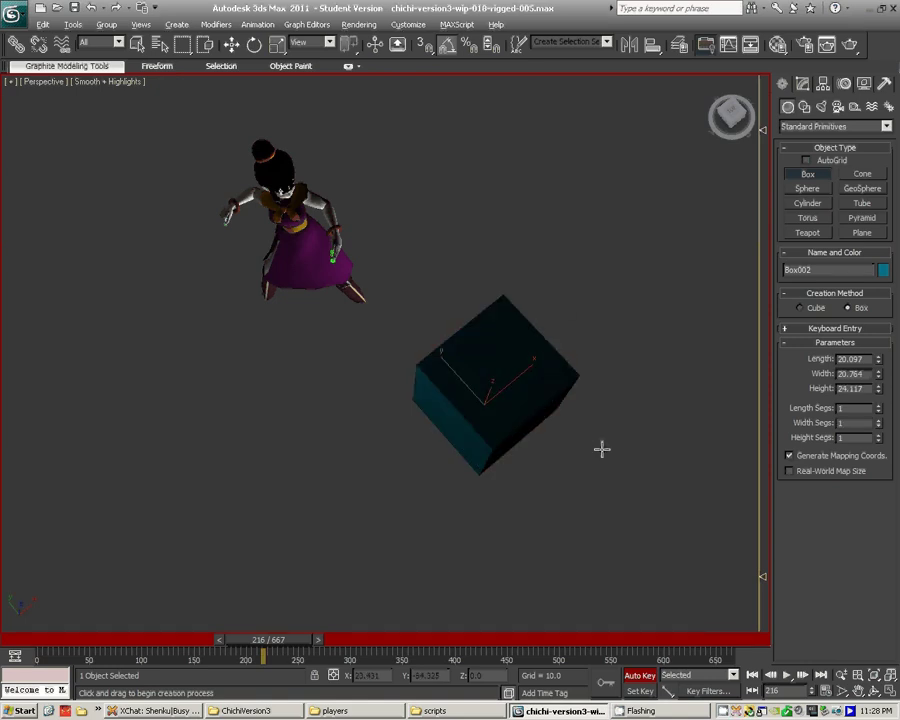
alt+middle_drag(601, 449, 593, 398)
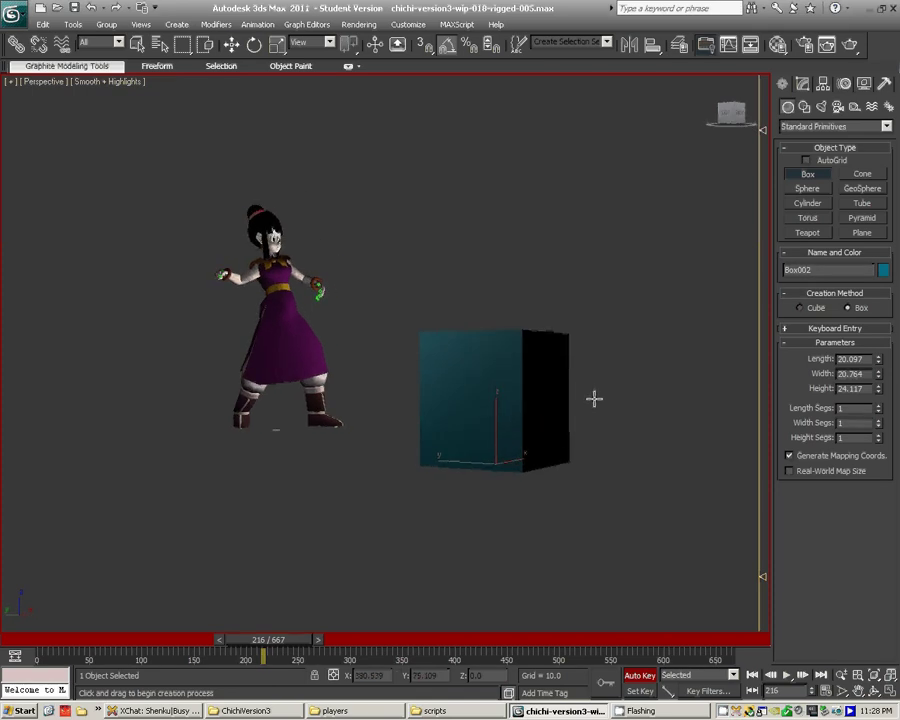
- Raise the box to about Z 16.4 and set its X position to 0
key(w)
drag(505, 437, 498, 330)
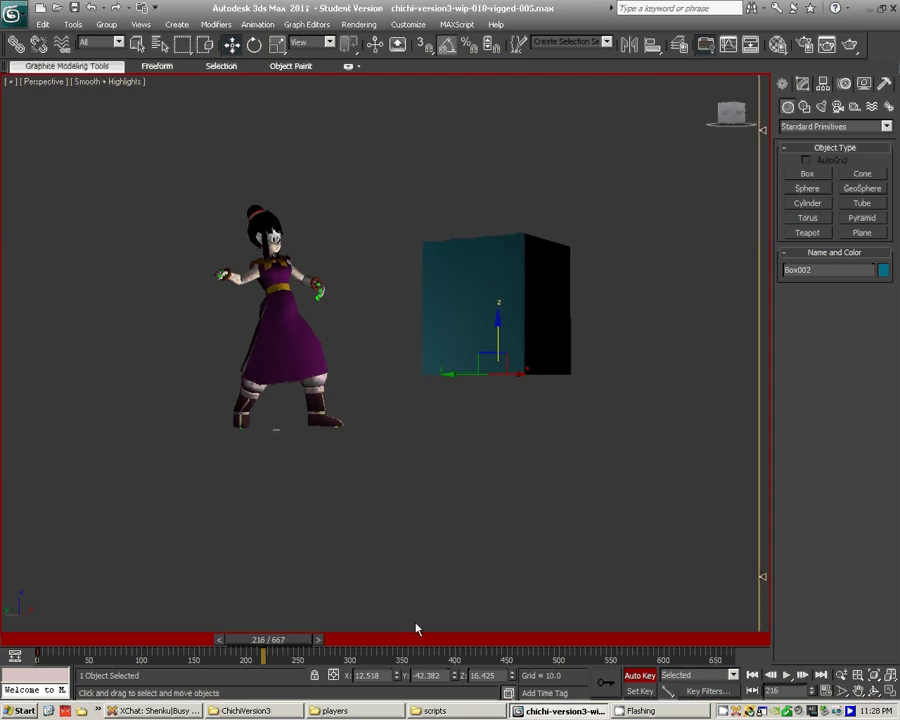
right_click(398, 677)
- Move the box far in front of the character along the Y axis, to about Y -27892, and save the scene
mouse_move(516, 460)
alt+middle_down()
mouse_move(444, 472)
mouse_move(451, 511)
mouse_move(565, 436)
mouse_move(516, 484)
alt+middle_up()
scroll(502, 468, down, 6)
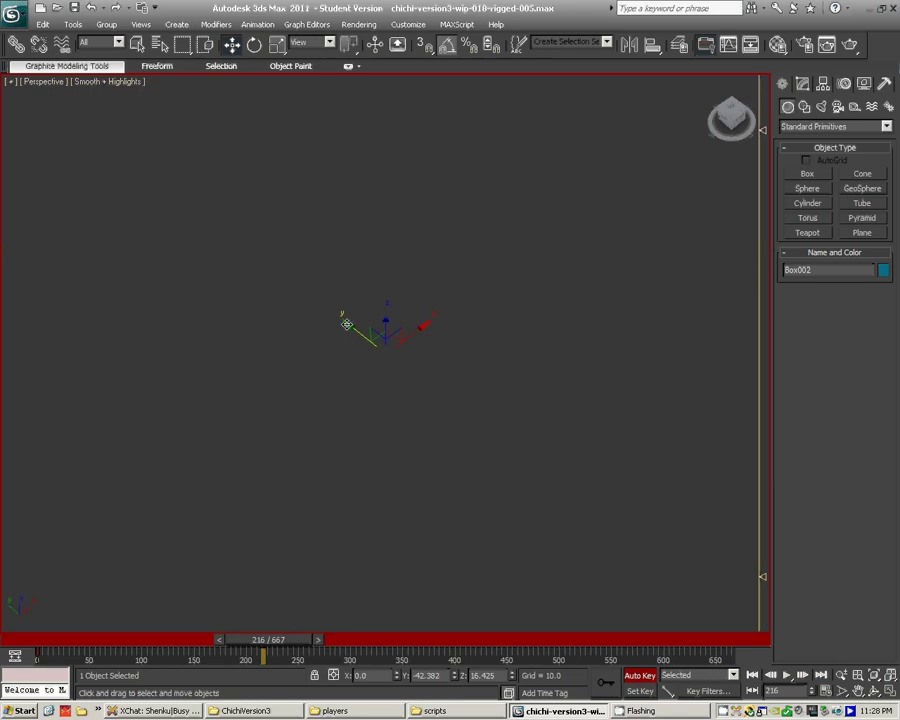
drag(347, 325, 652, 592)
alt+middle_drag(432, 498, 445, 459)
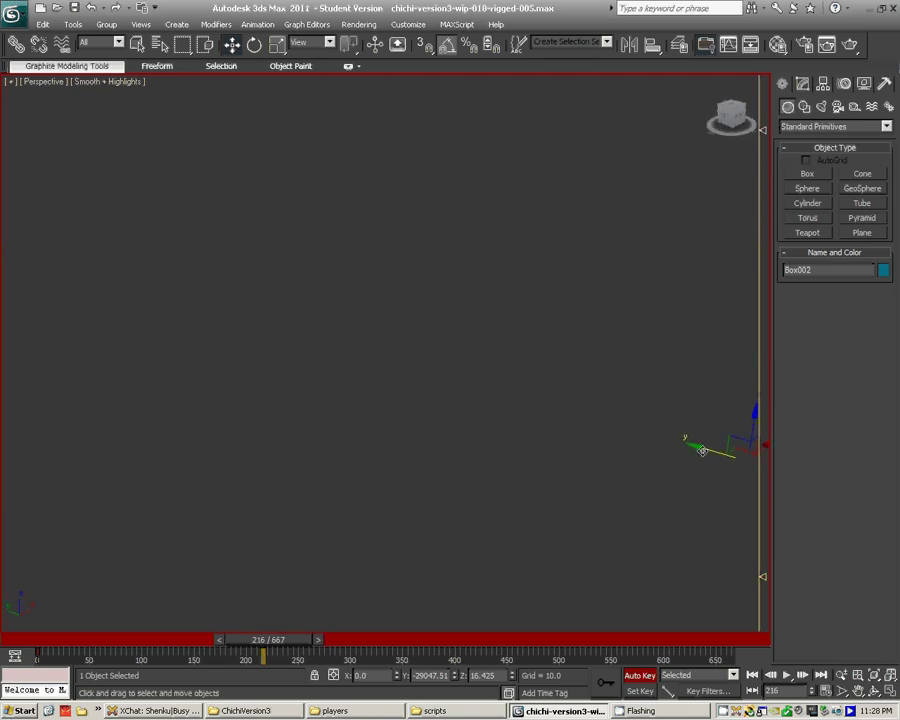
drag(701, 449, 676, 436)
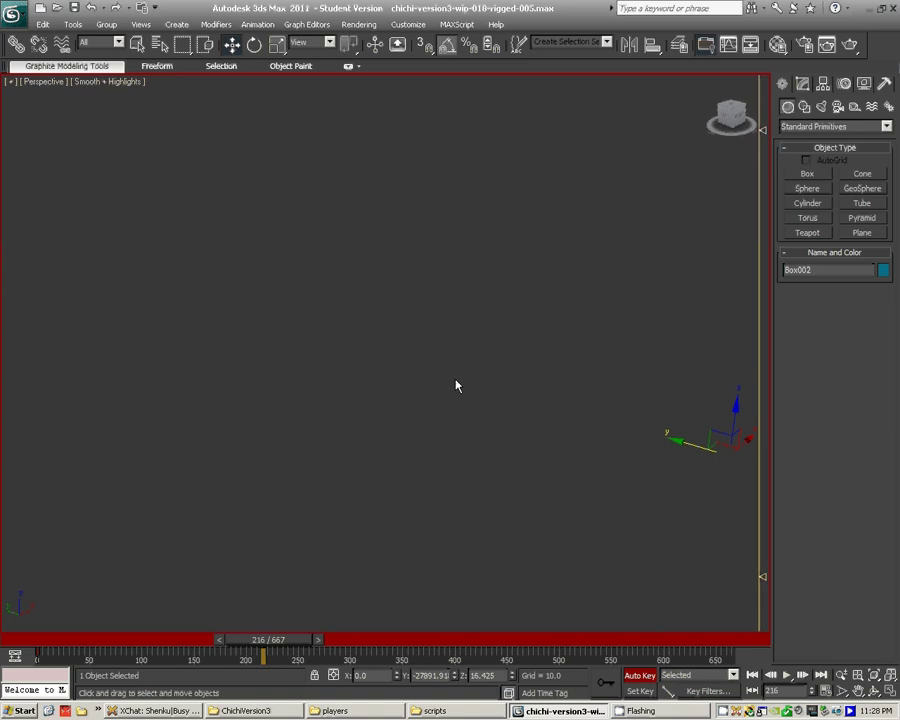
key(ctrl+s)
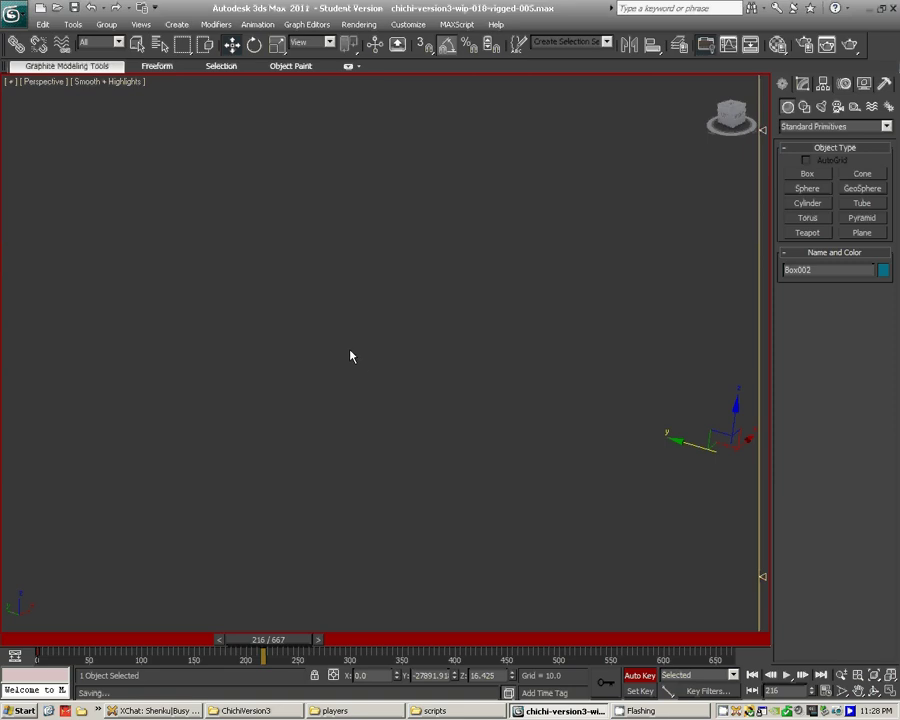
- Select the character's objects, frame them in the viewport, and clear the selection
drag(469, 474, 274, 384)
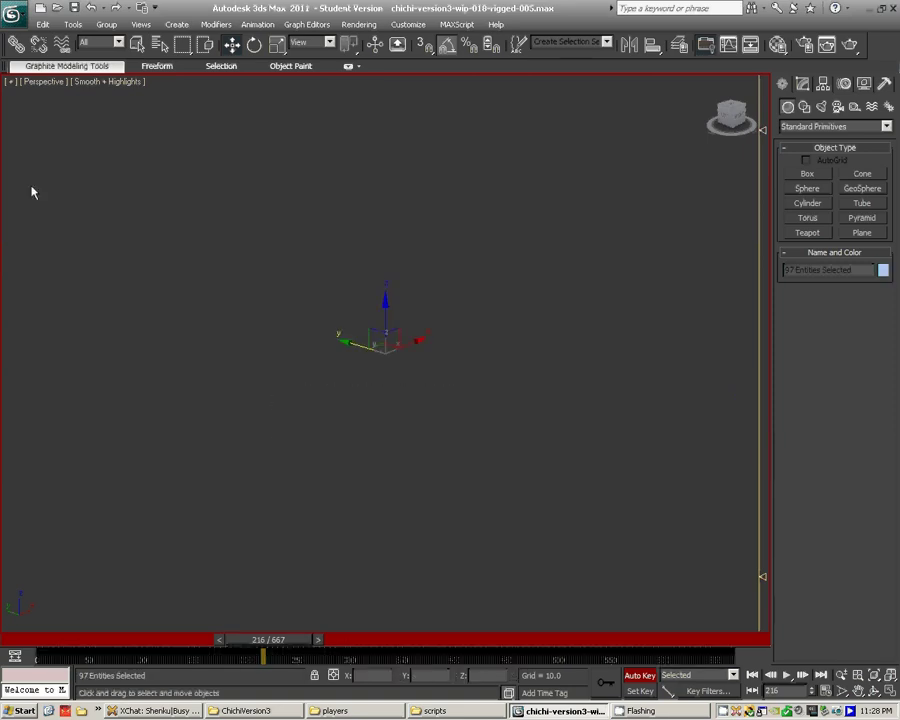
key(z)
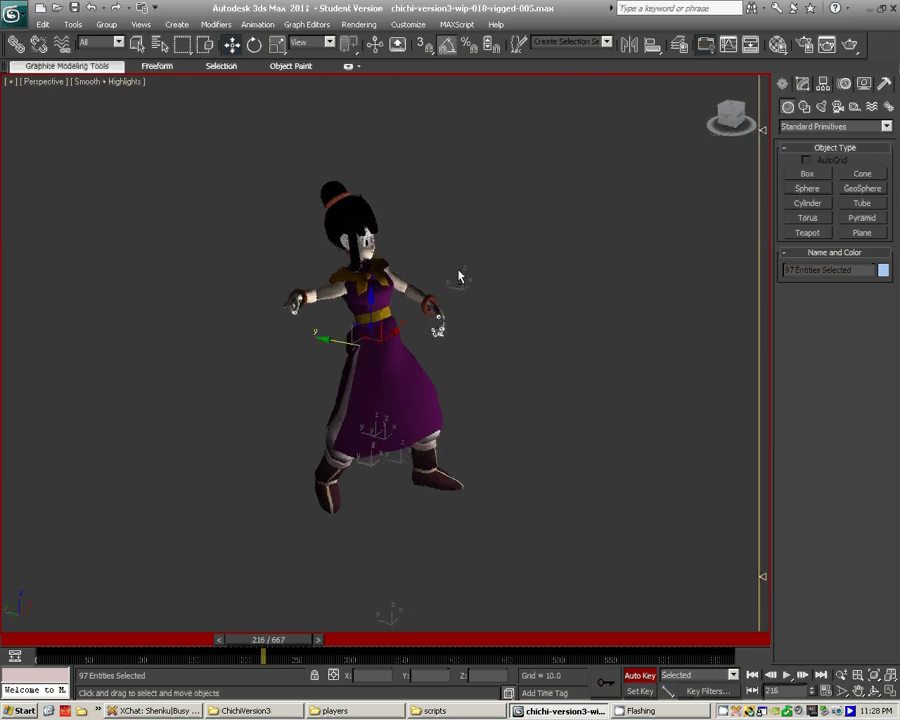
click(500, 352)
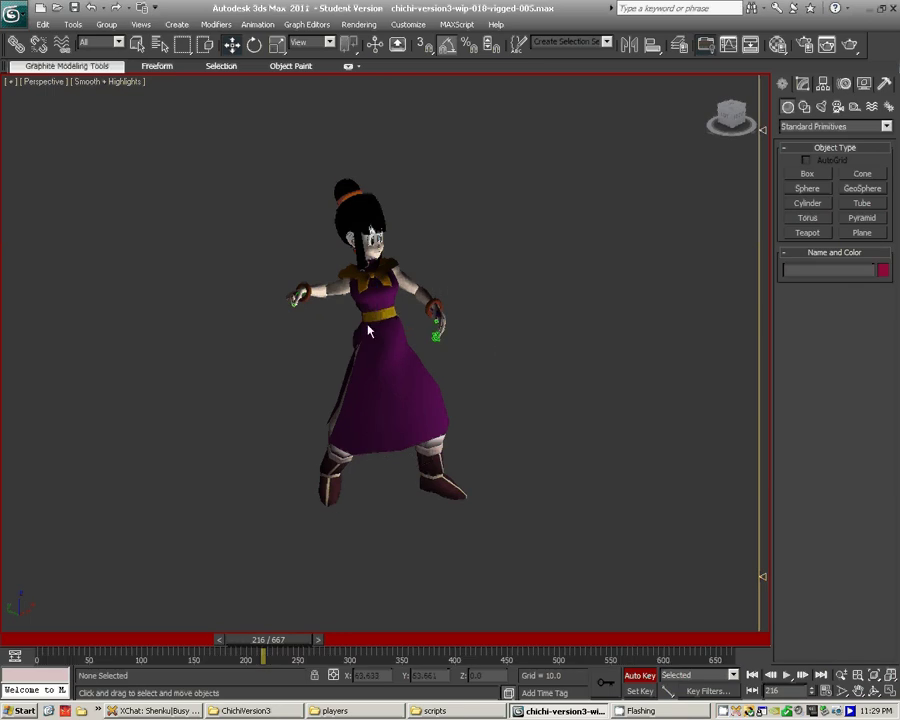
- Turn off automatic keyframing and select Box002 from the scene's object list
click(641, 676)
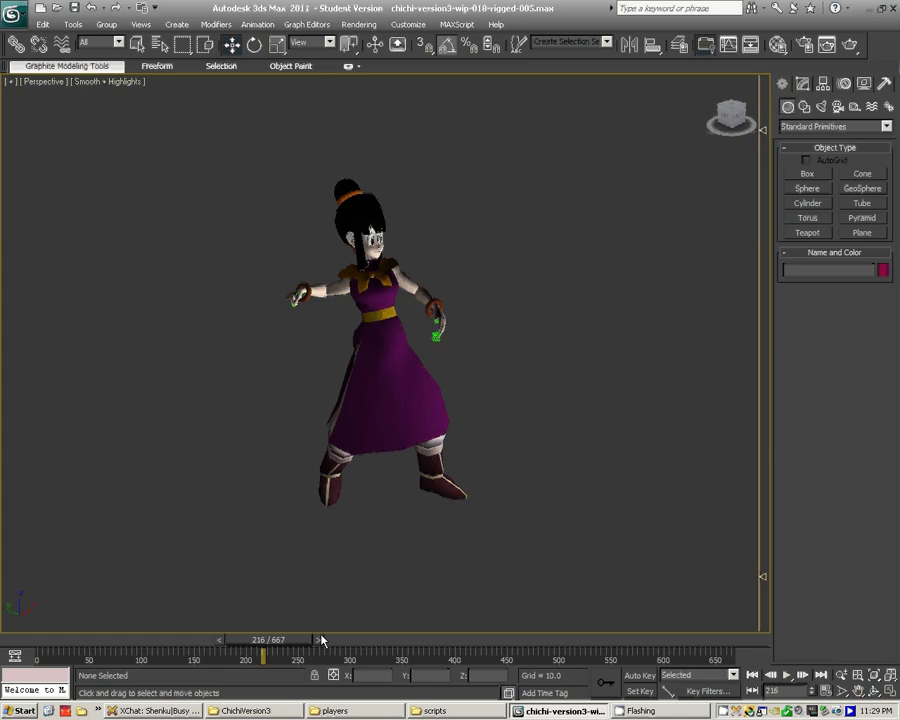
mouse_move(271, 640)
mouse_down()
mouse_move(50, 640)
mouse_move(266, 630)
mouse_up()
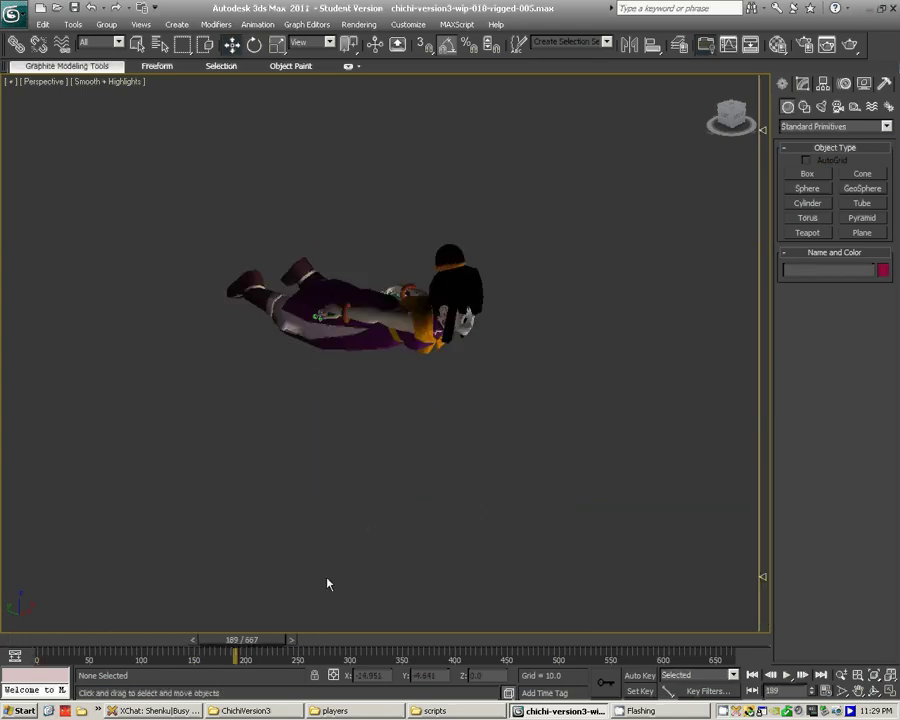
key(h)
click(129, 214)
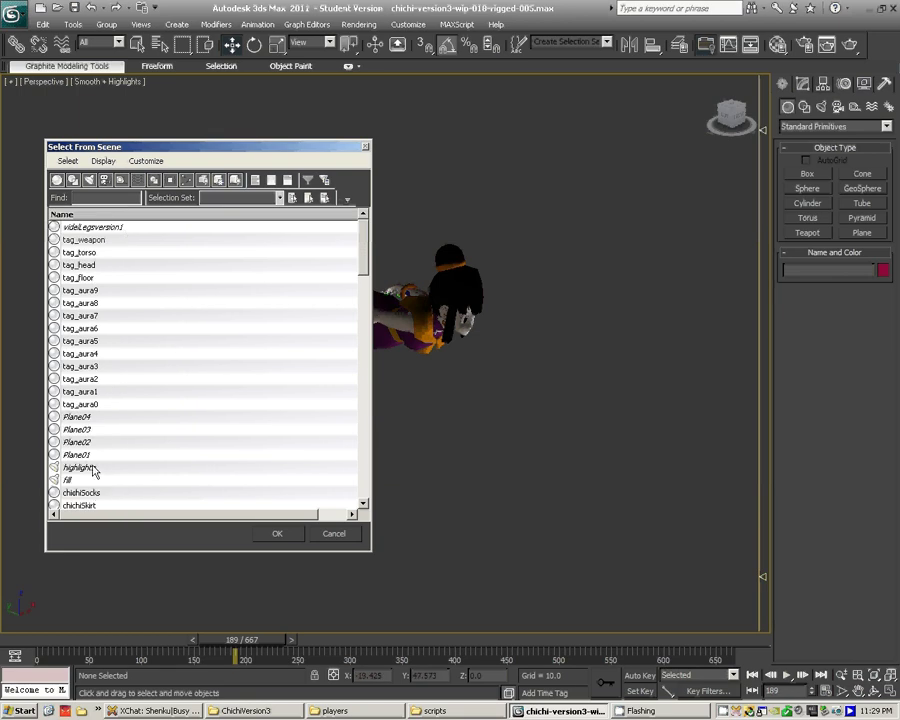
scroll(92, 470, down, 12)
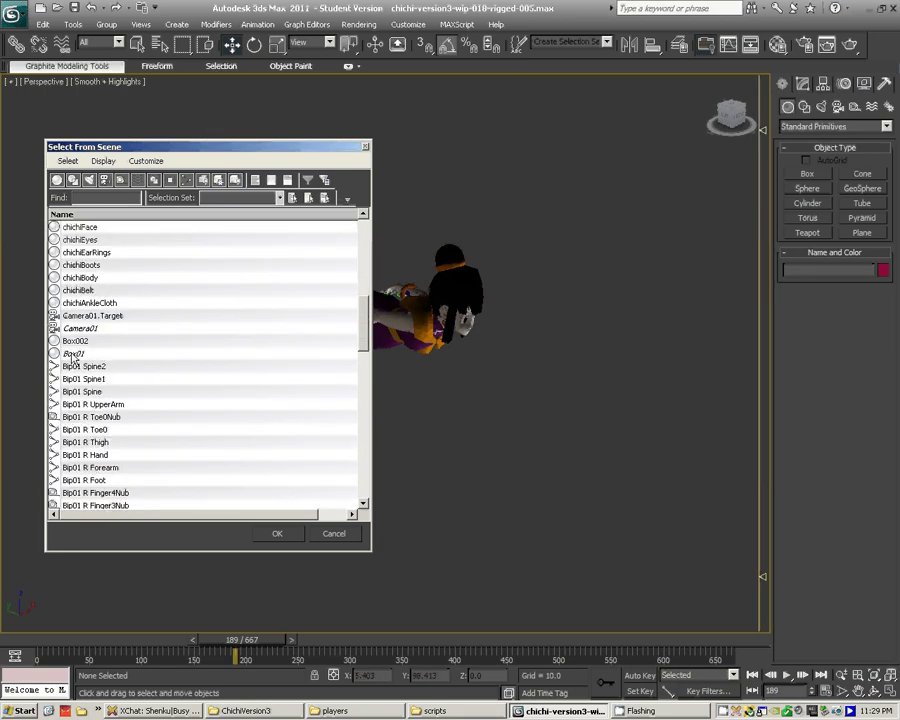
click(72, 355)
click(74, 342)
double_click(74, 342)
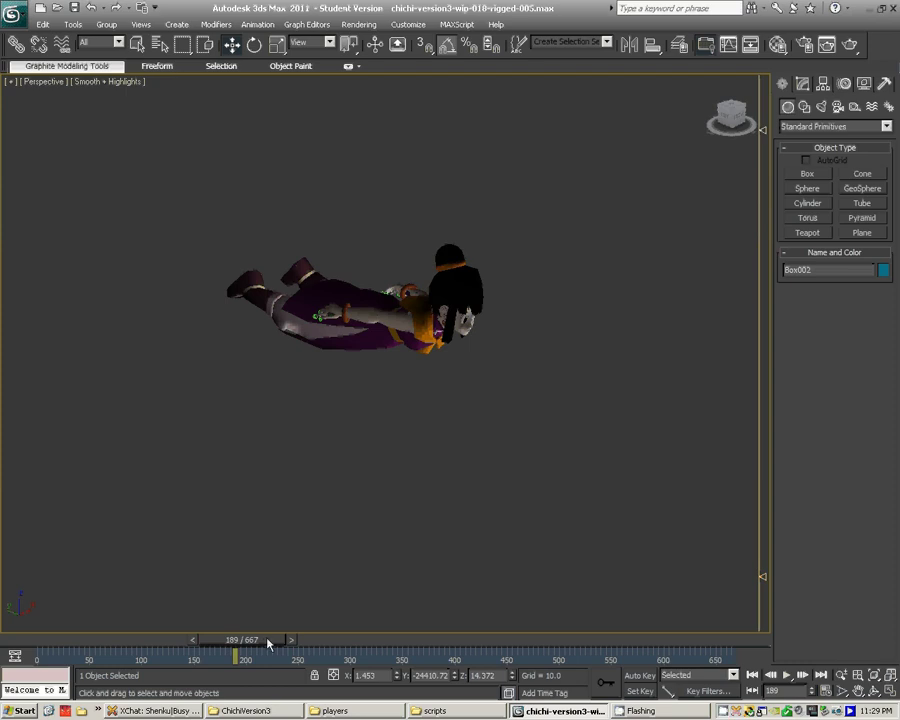
- Scrub the animation back to frame 0 and forward to frame 109, where the character stands with crossed arms
drag(267, 641, 20, 611)
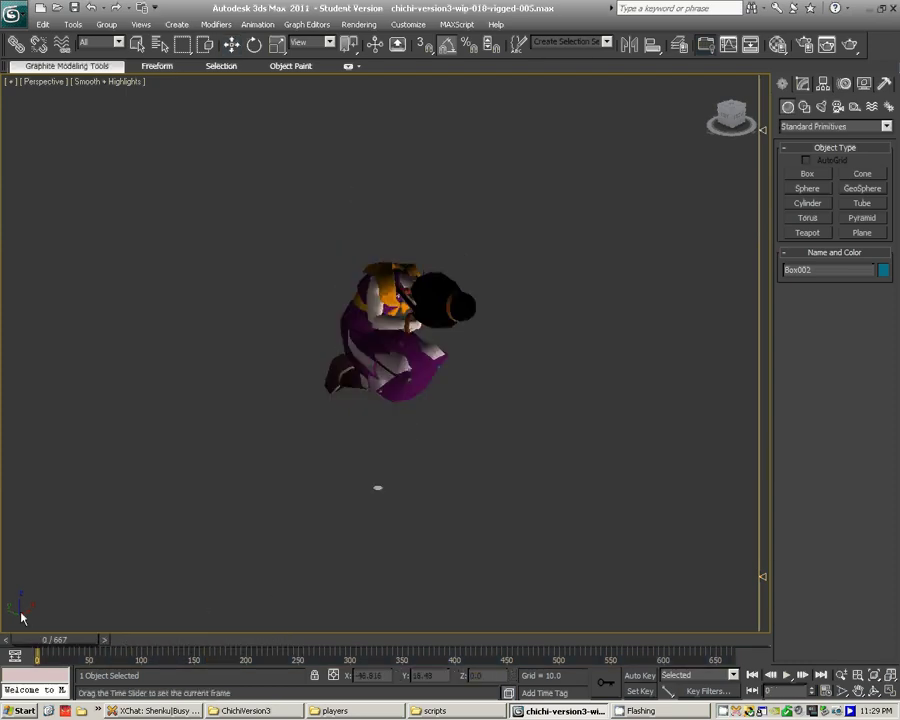
key(w)
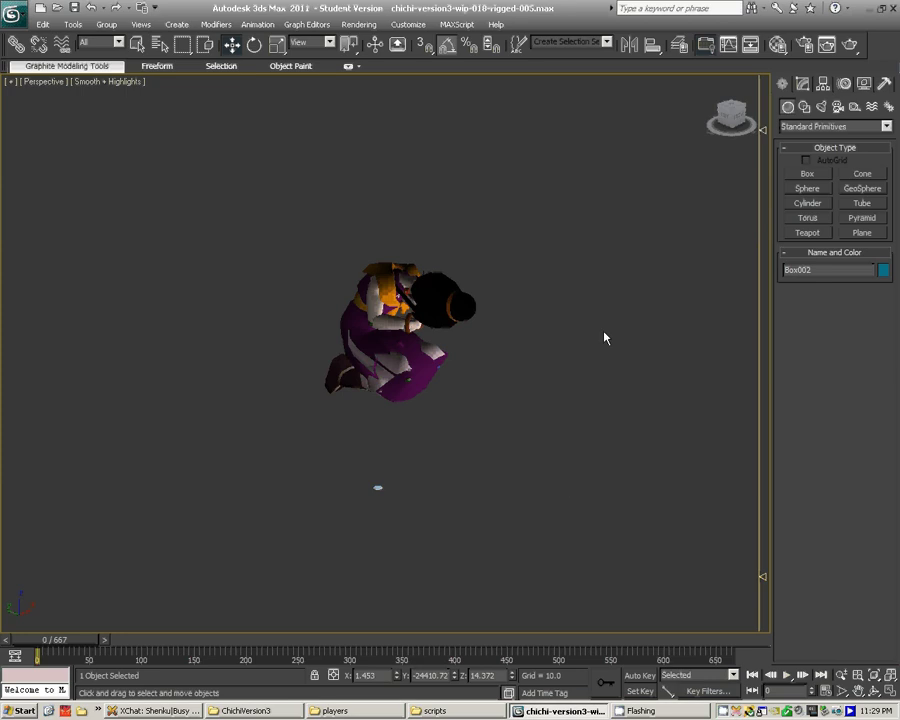
drag(76, 640, 186, 633)
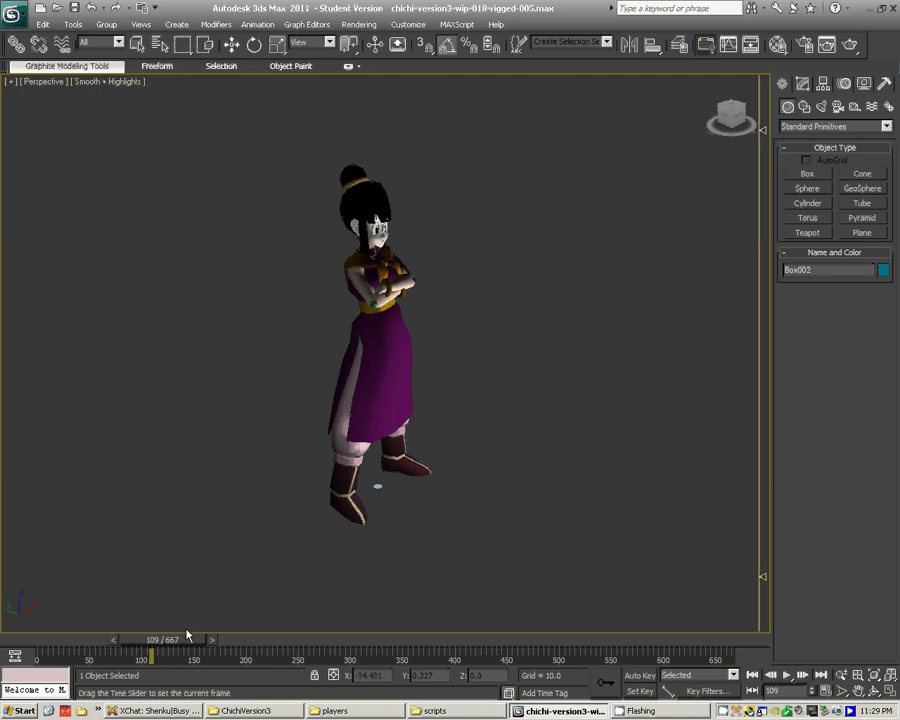
key(w)
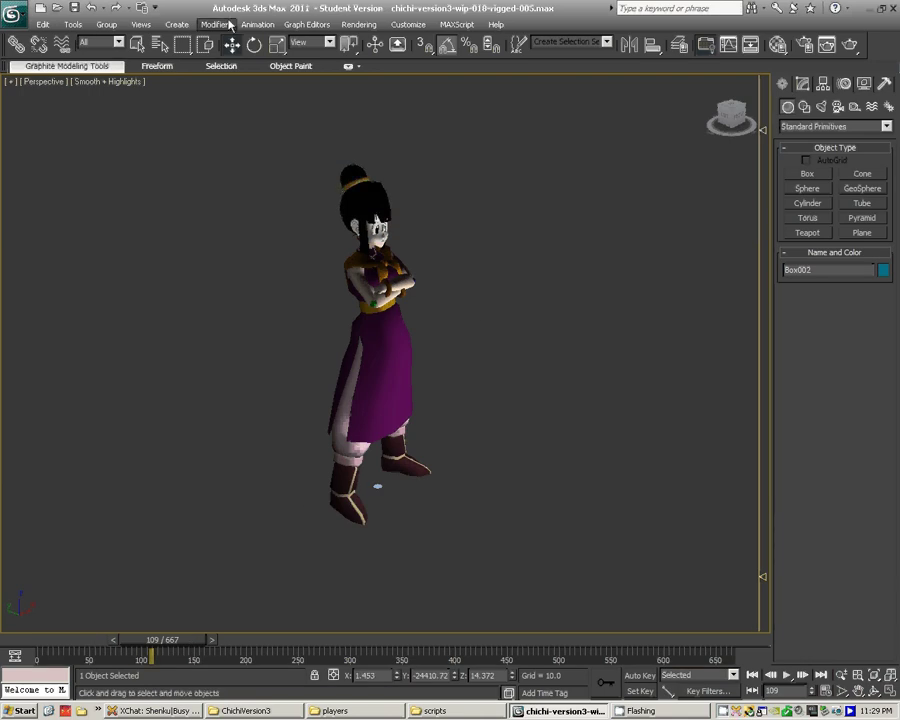
- Select tag_torso and give it a LookAt constraint that targets Box002
key(h)
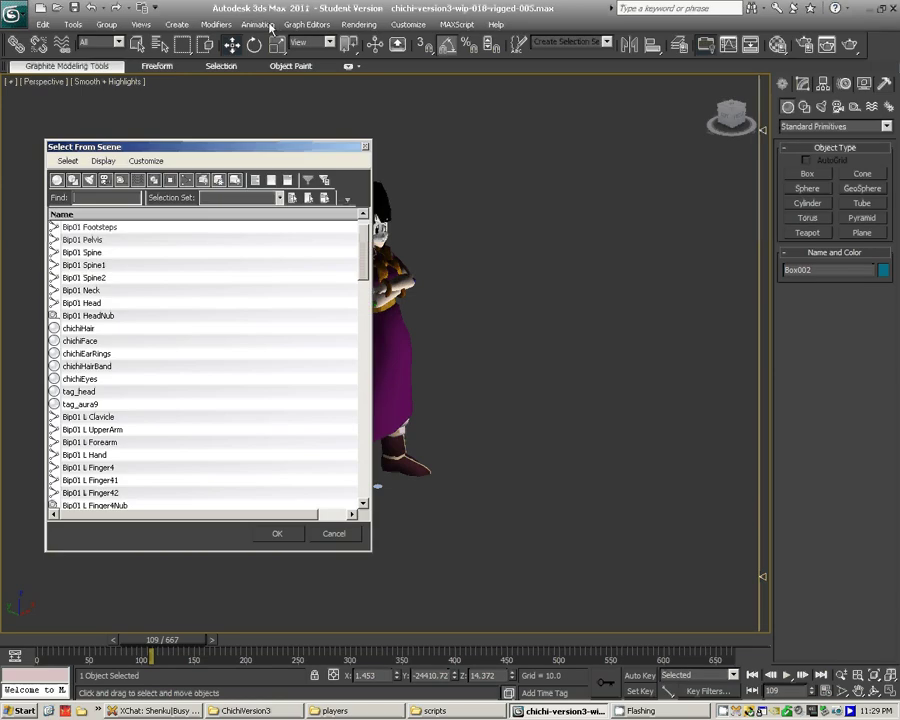
click(141, 215)
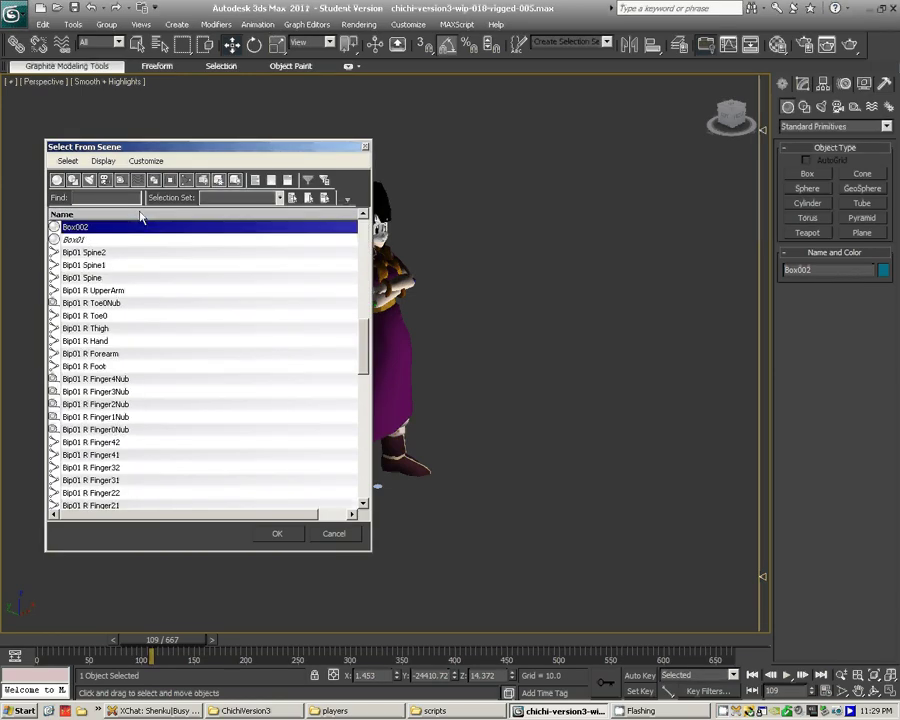
scroll(120, 230, up, 10)
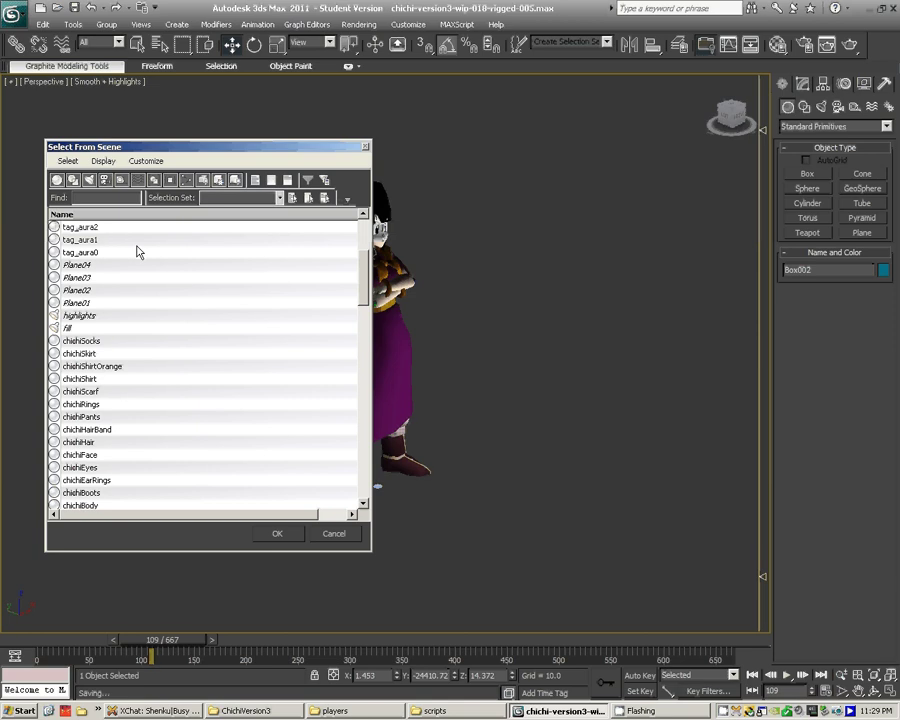
scroll(140, 252, up, 4)
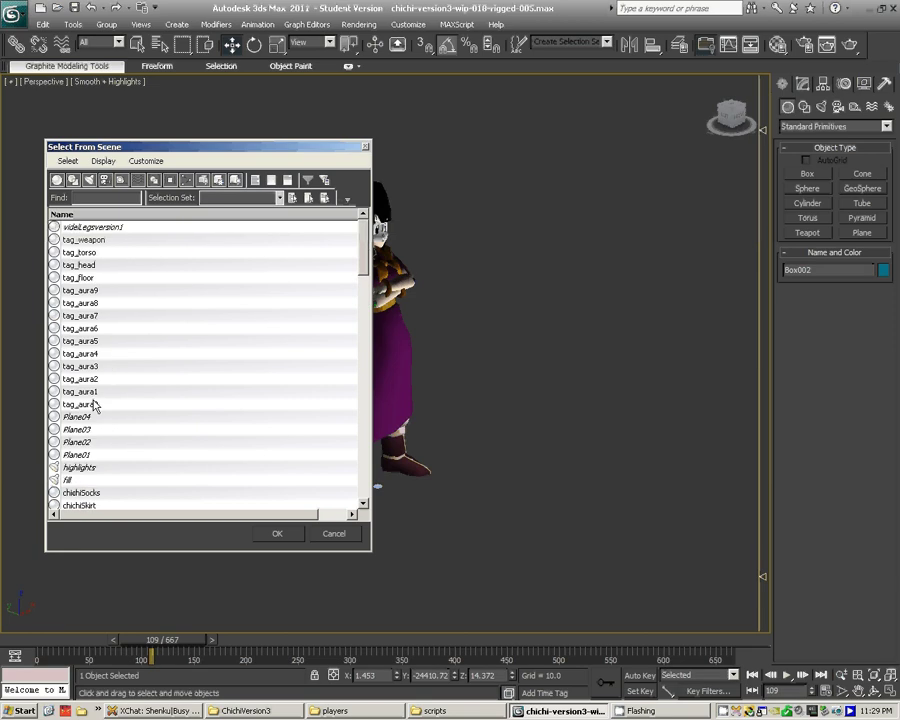
click(98, 254)
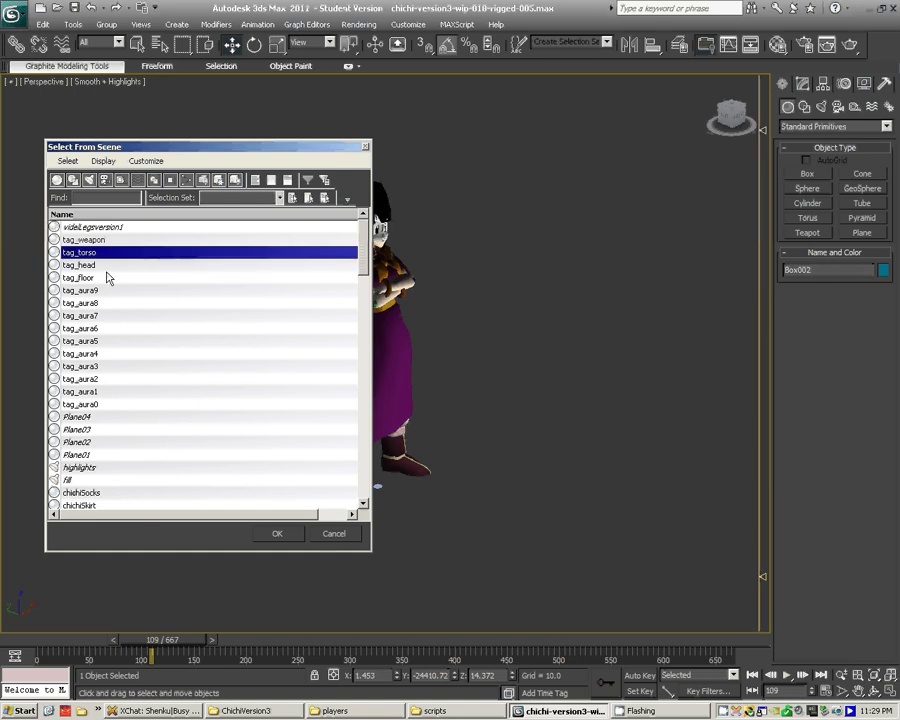
click(292, 539)
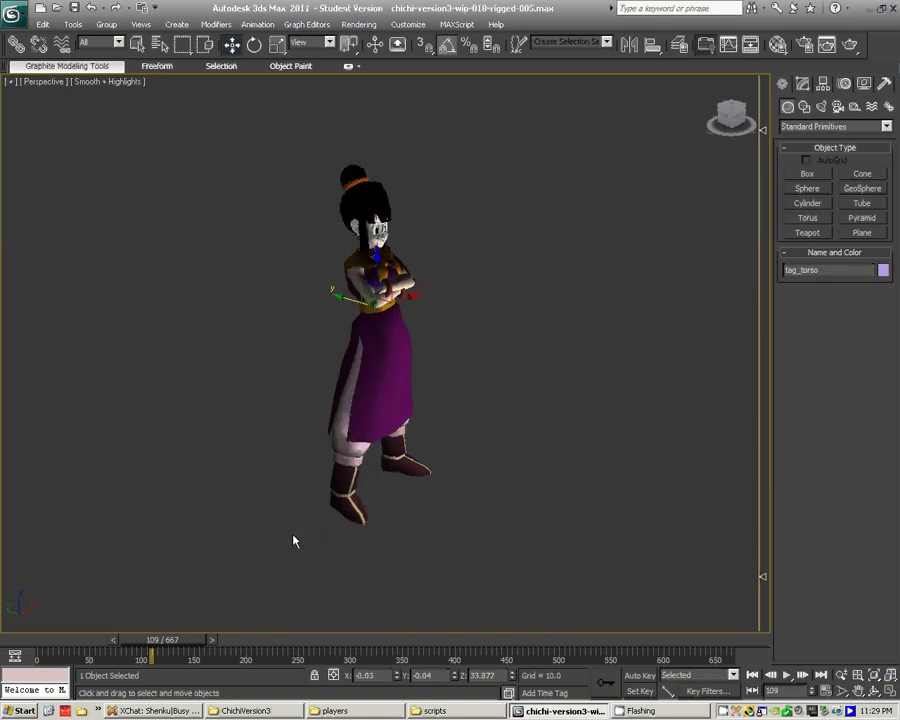
click(262, 24)
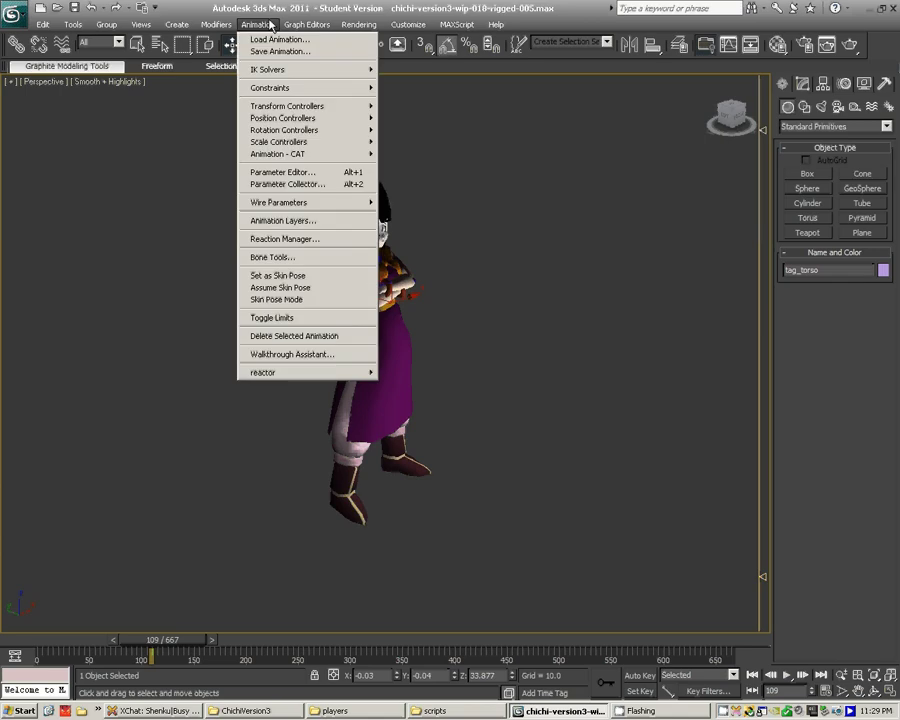
mouse_move(288, 92)
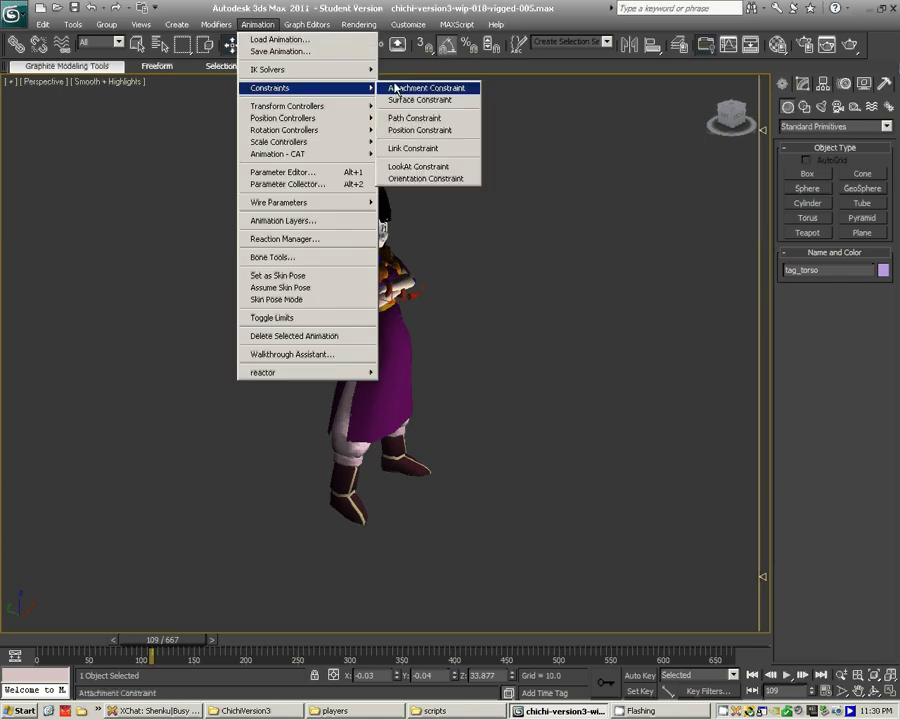
click(440, 167)
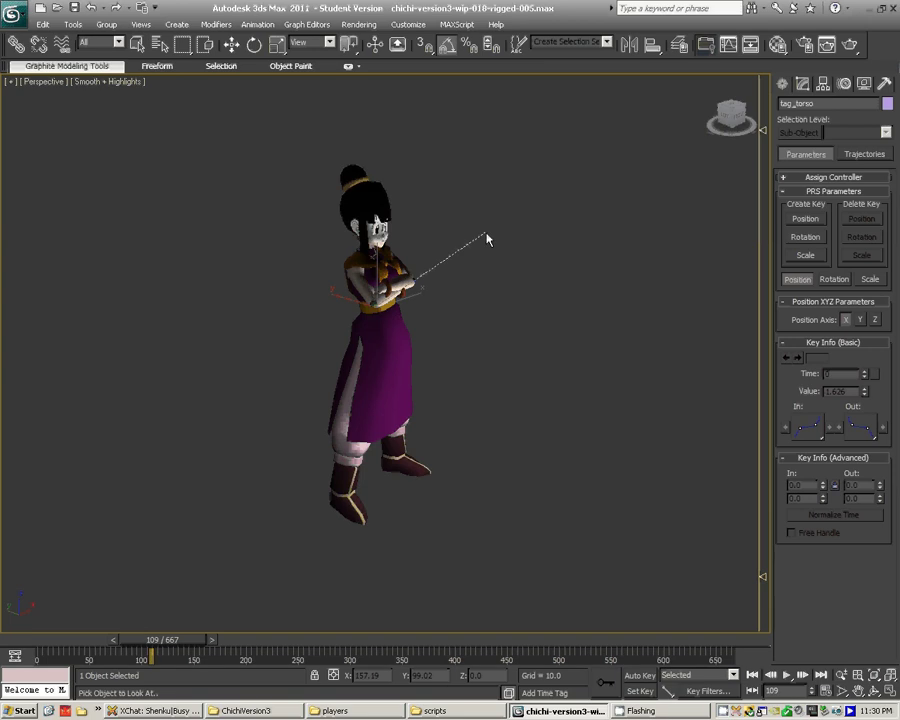
key(h)
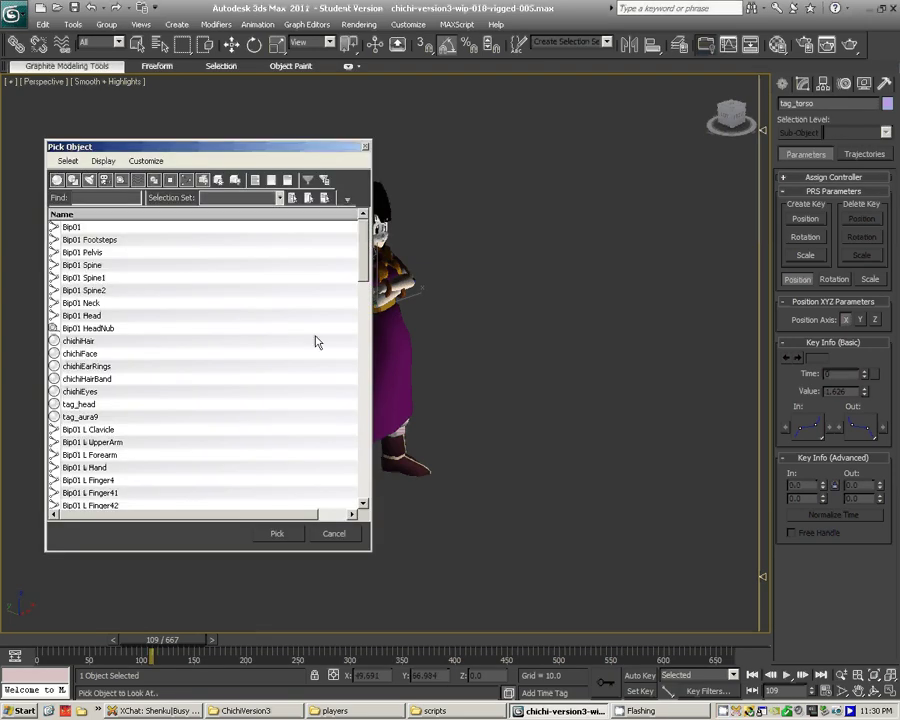
scroll(256, 220, down, 2)
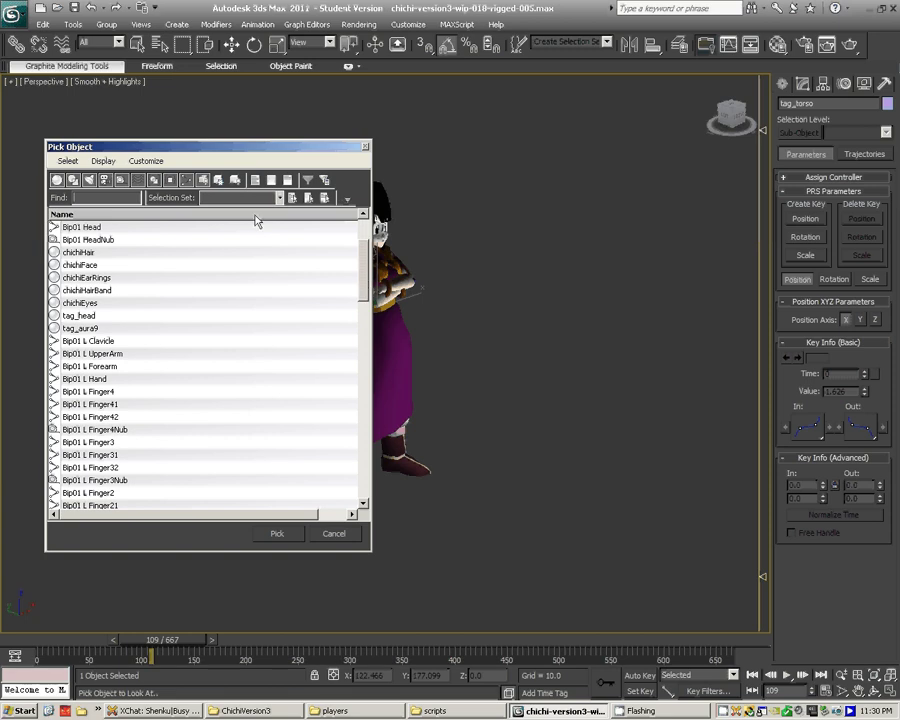
scroll(256, 220, down, 15)
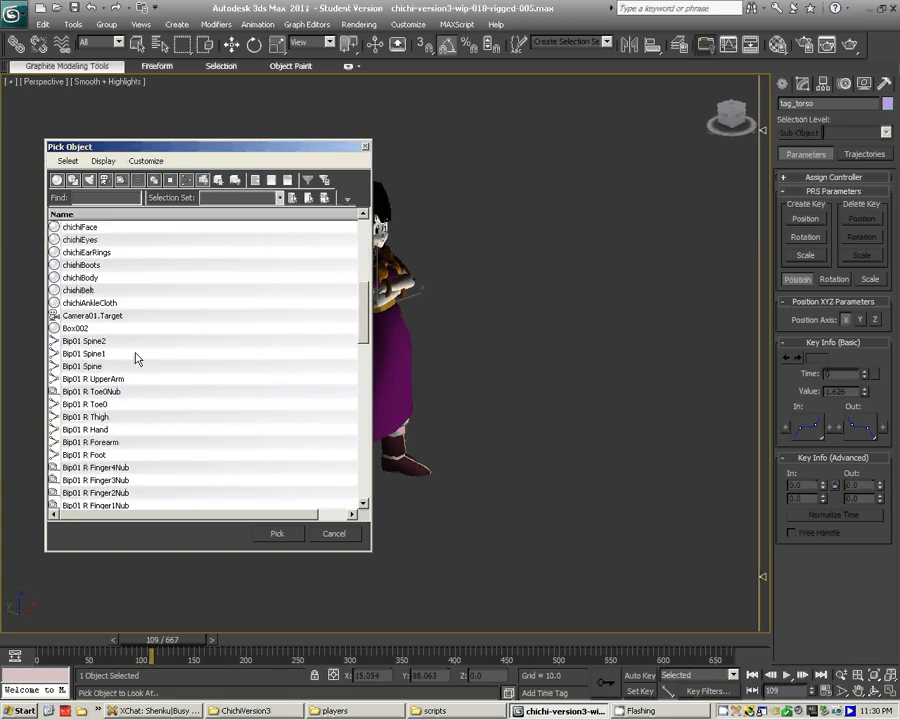
click(86, 330)
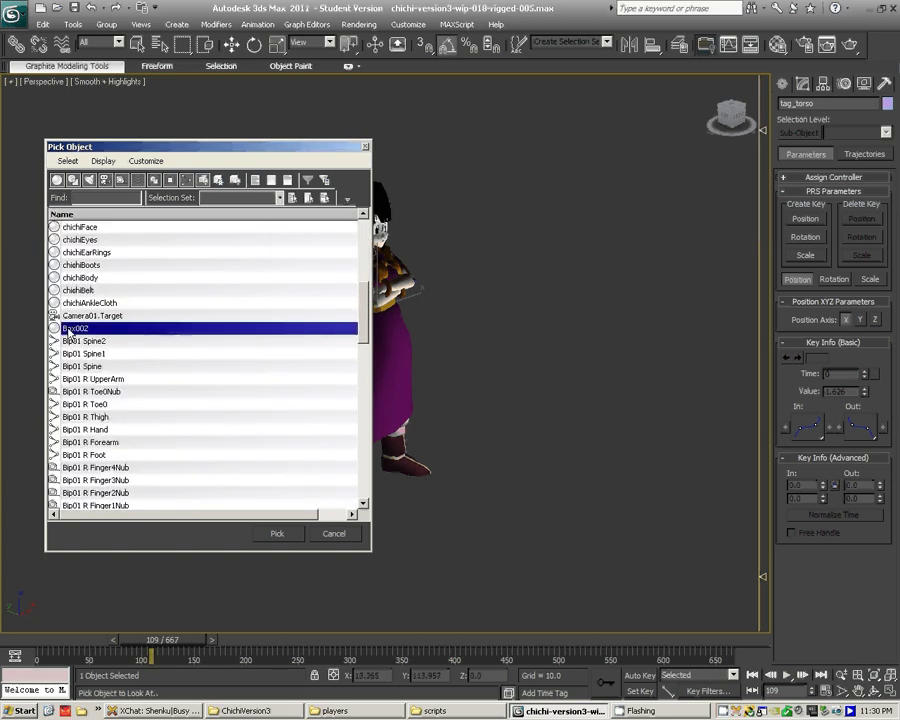
click(288, 539)
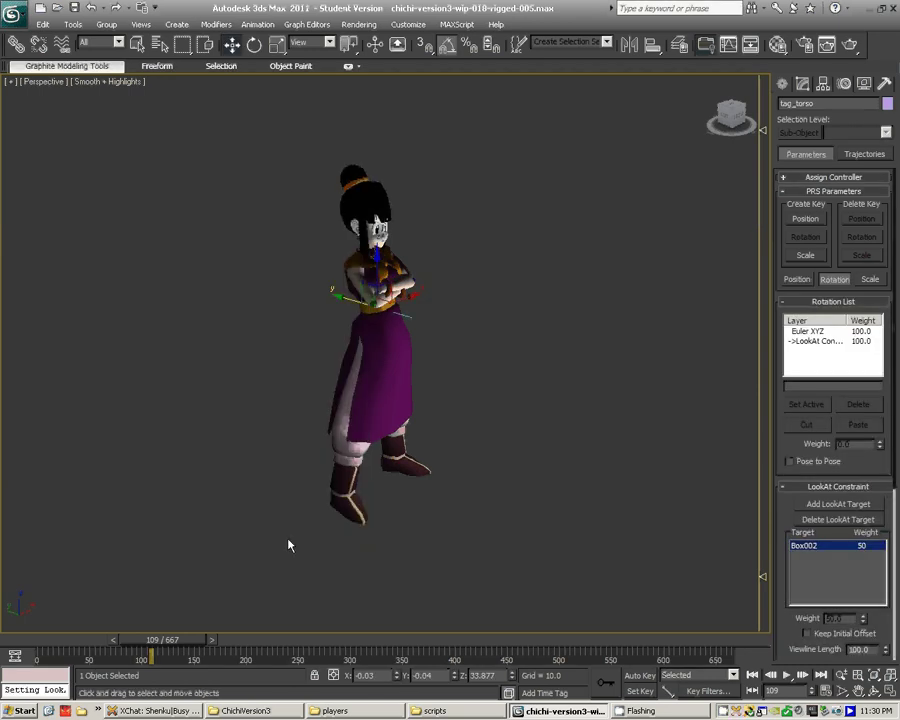
- Examine the constraint line running from tag_torso toward the distant box
middle_drag(416, 319, 395, 335)
scroll(432, 353, up, 3)
middle_drag(486, 402, 311, 391)
scroll(346, 324, down, 3)
scroll(317, 358, down, 2)
scroll(308, 380, up, 4)
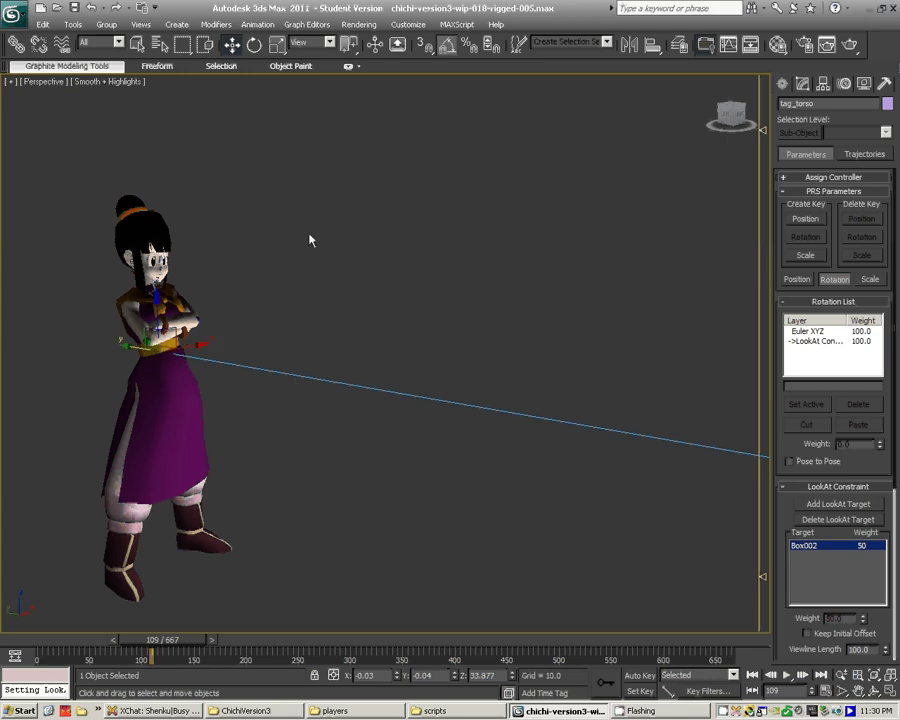
- Select tag_weapon and give it a LookAt constraint that targets Box002
key(h)
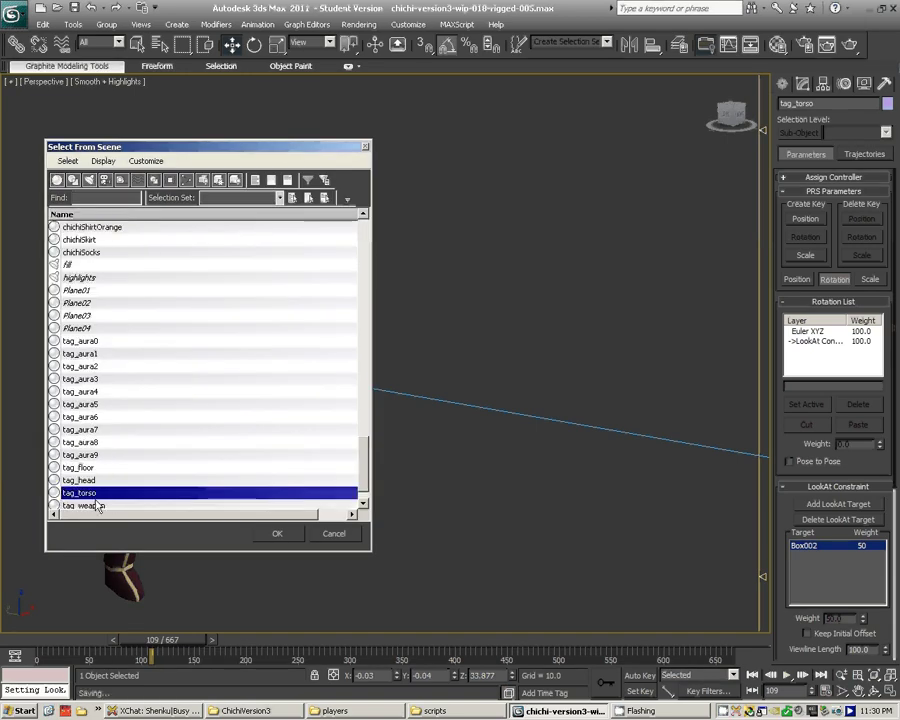
click(96, 506)
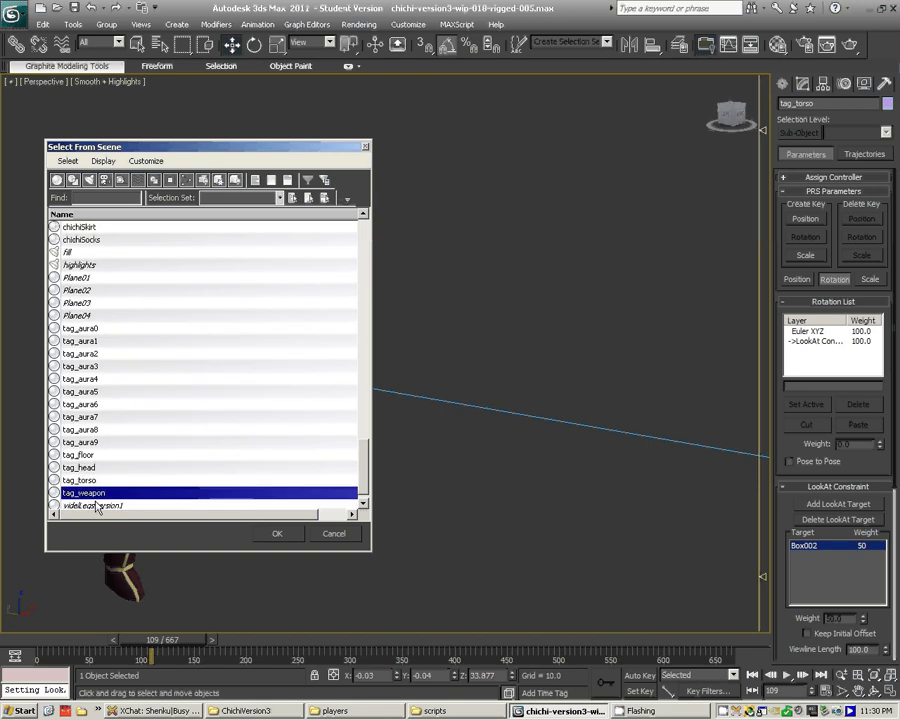
click(288, 537)
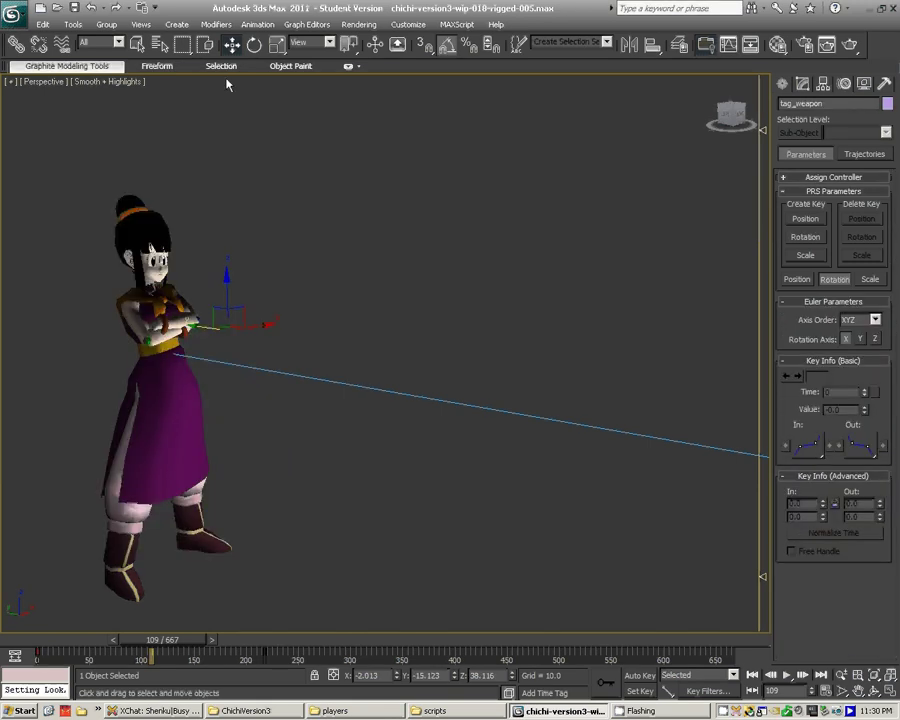
click(258, 24)
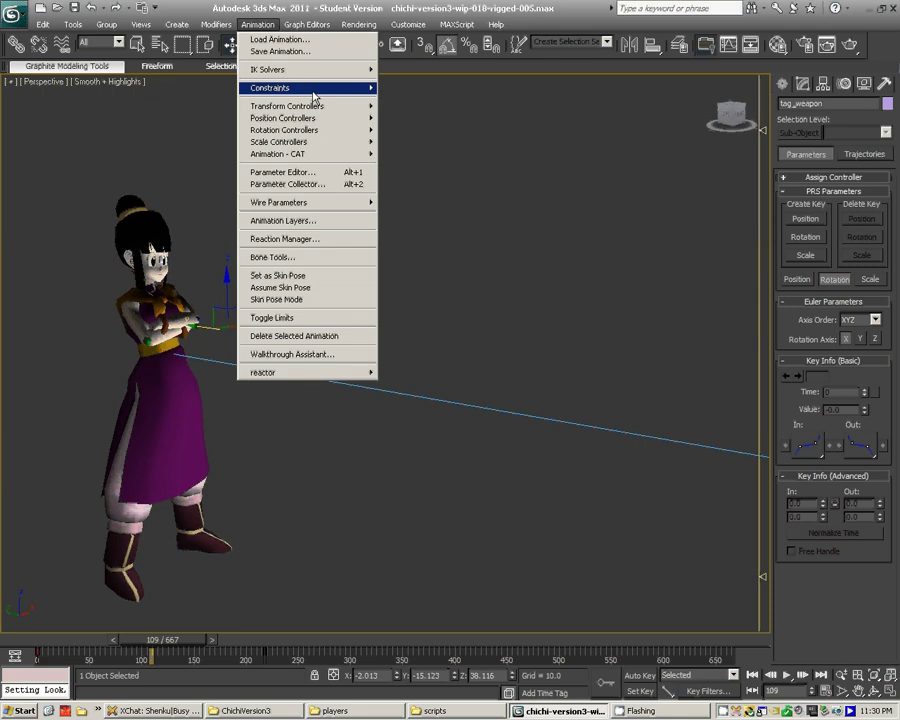
mouse_move(315, 92)
click(463, 166)
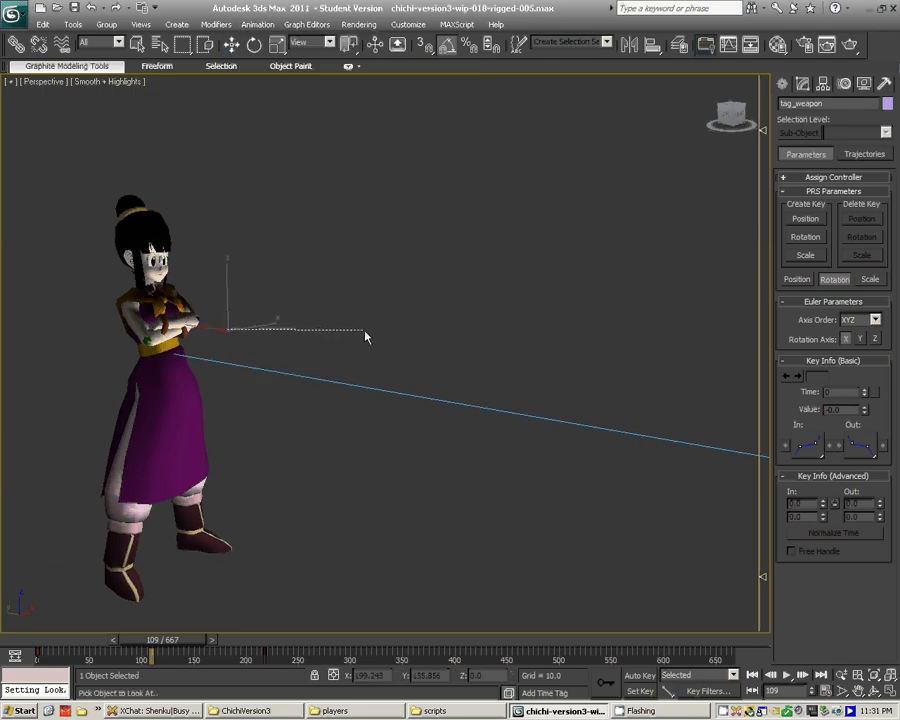
key(h)
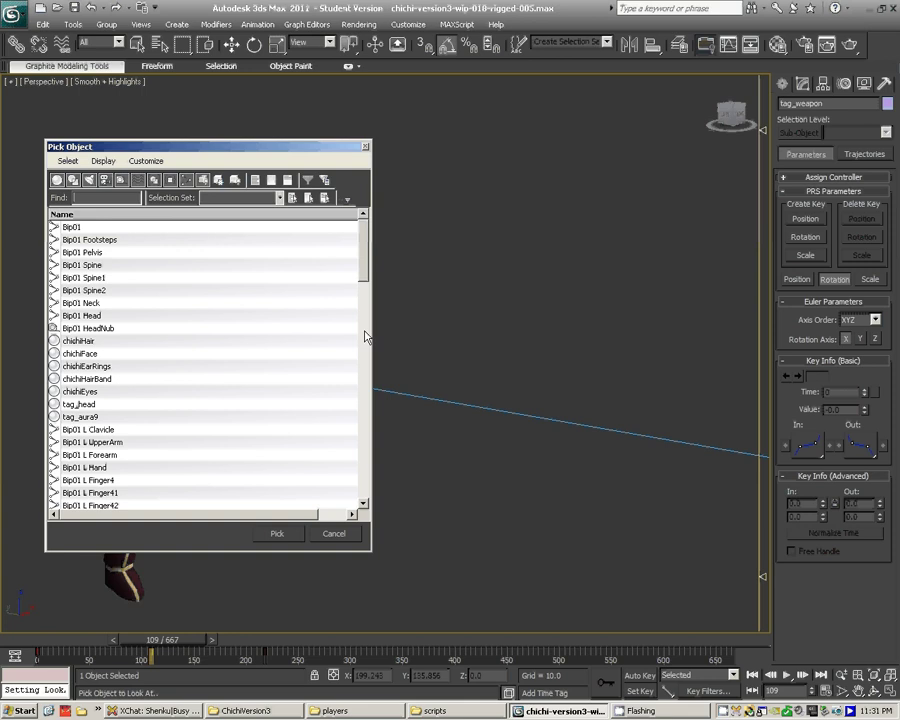
click(305, 215)
click(306, 215)
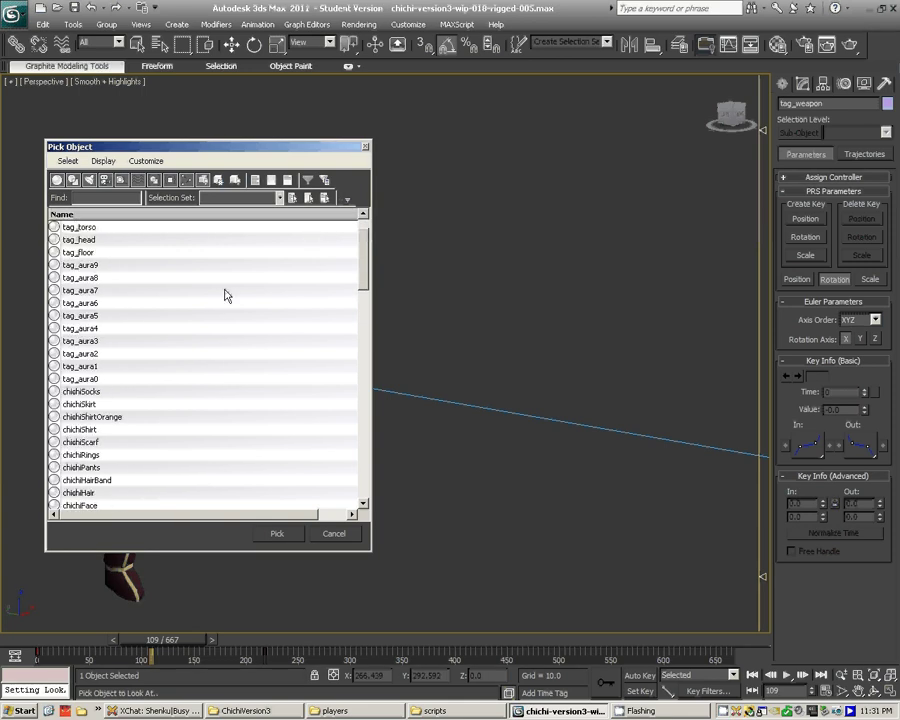
scroll(225, 288, down, 6)
click(114, 379)
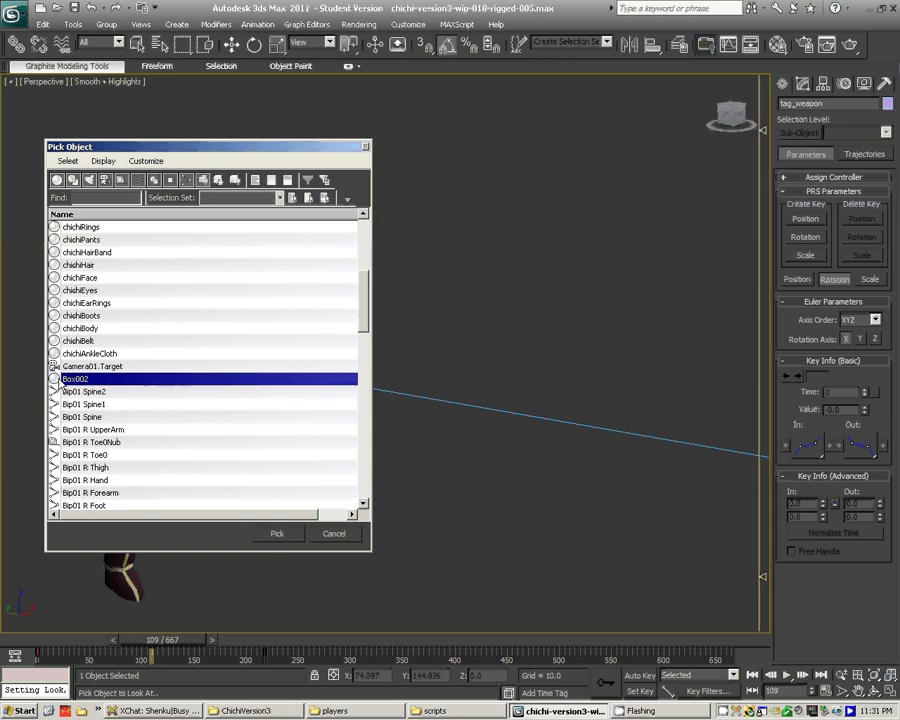
click(278, 533)
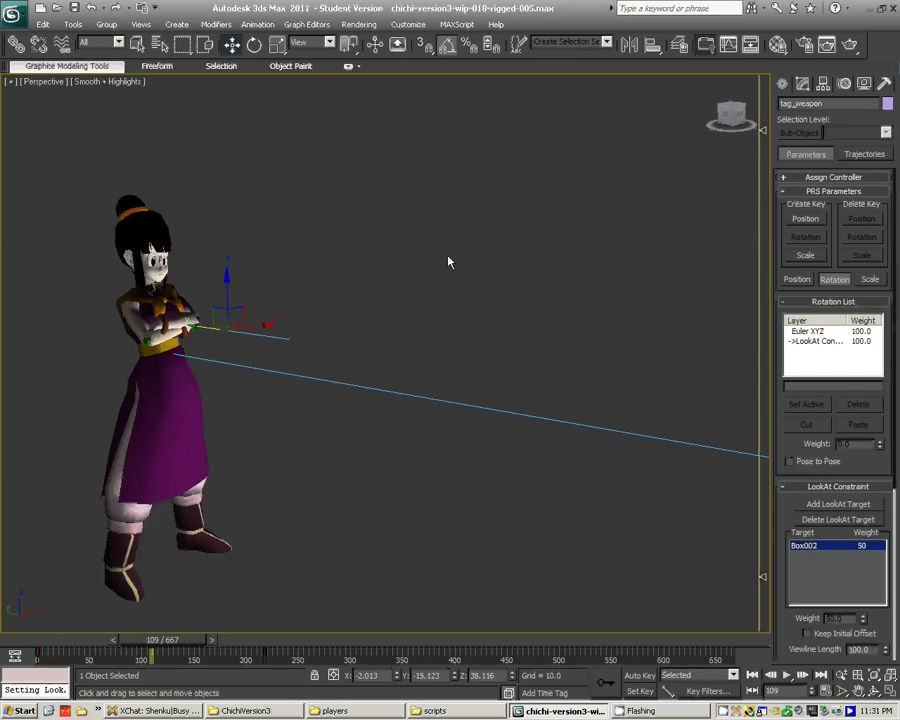
middle_drag(388, 372, 432, 331)
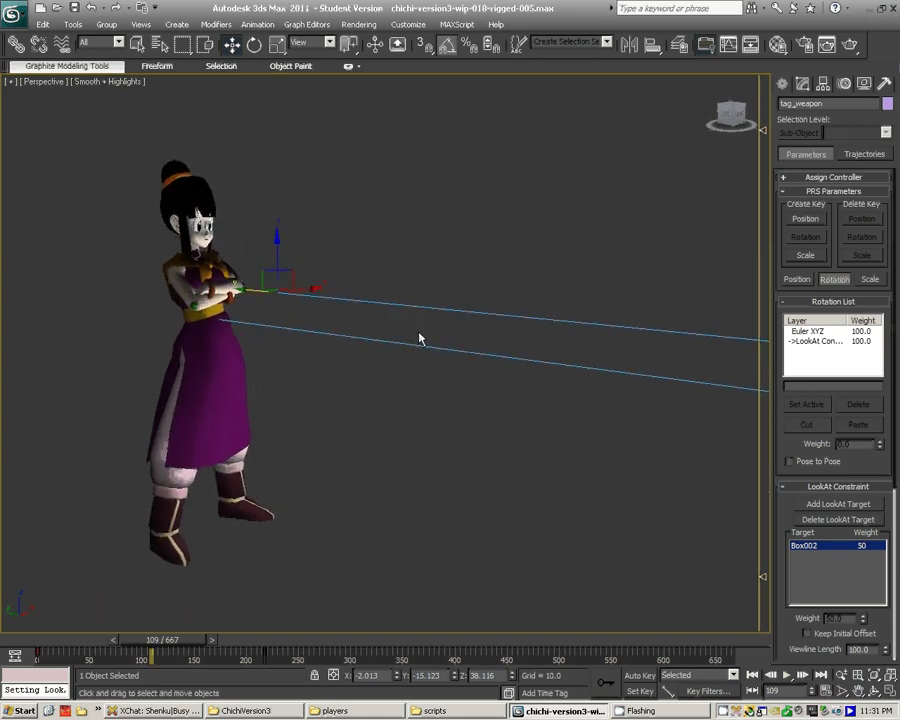
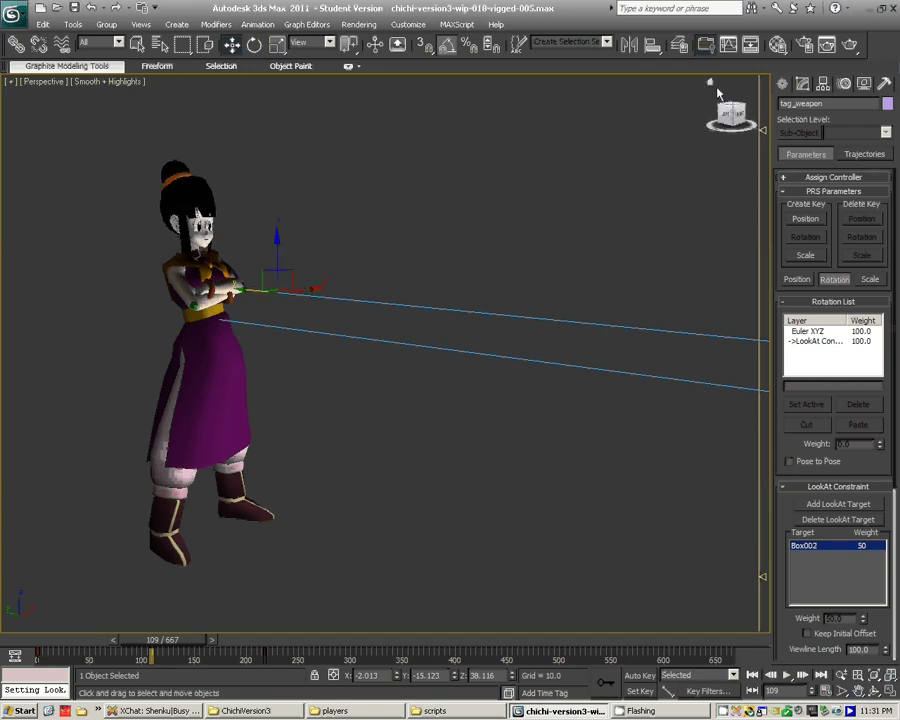
- Deselect tag_weapon and examine both constraint lines running from the character toward the distant box
click(803, 85)
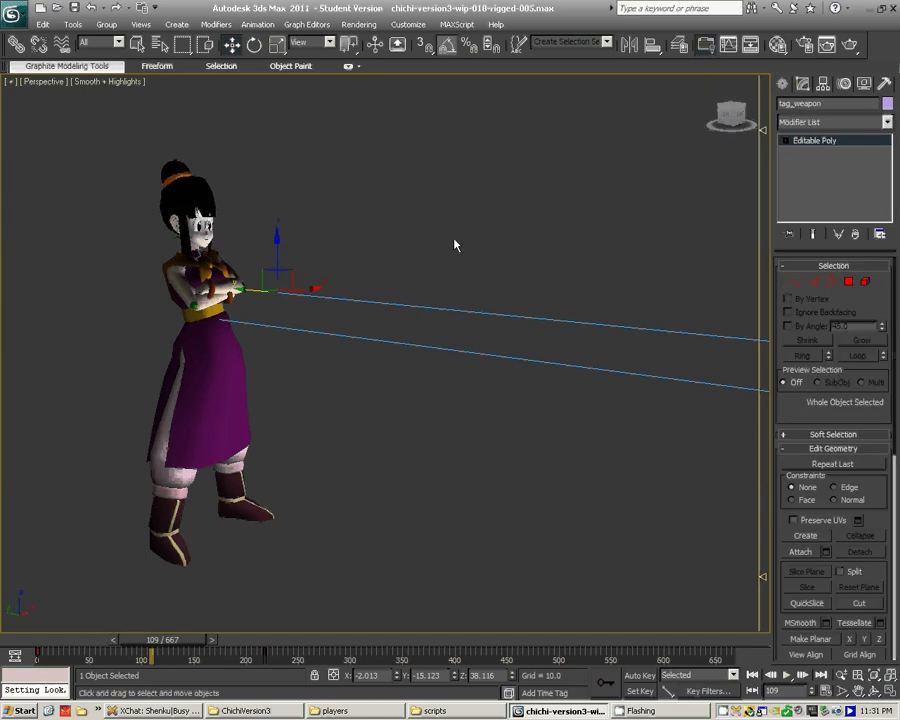
click(509, 254)
alt+middle_drag(540, 307, 496, 305)
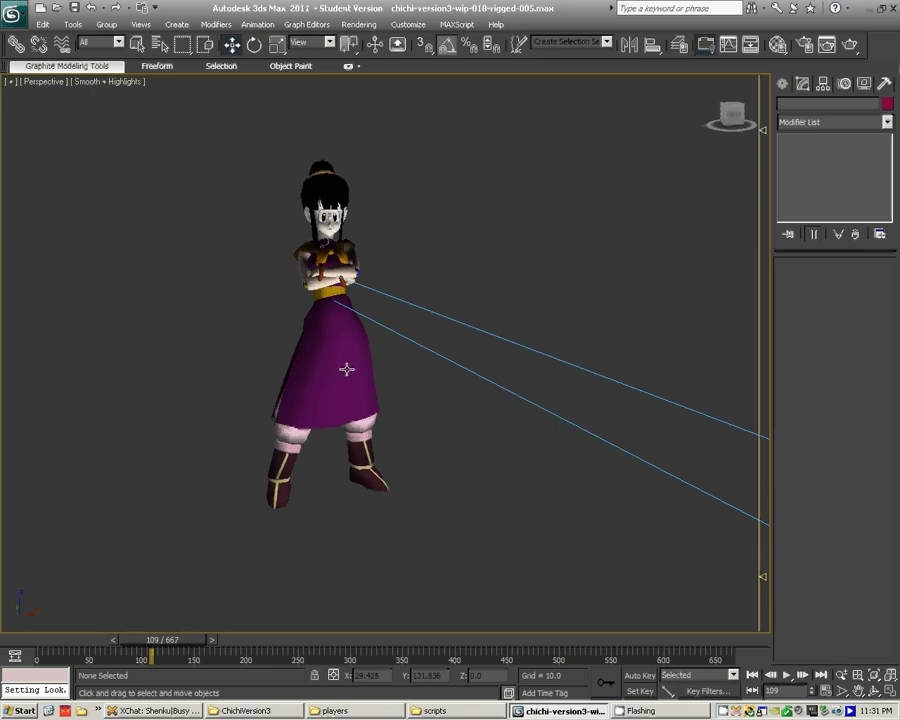
- Switch to the players folder in Windows Explorer and duplicate the goku folder there
click(393, 713)
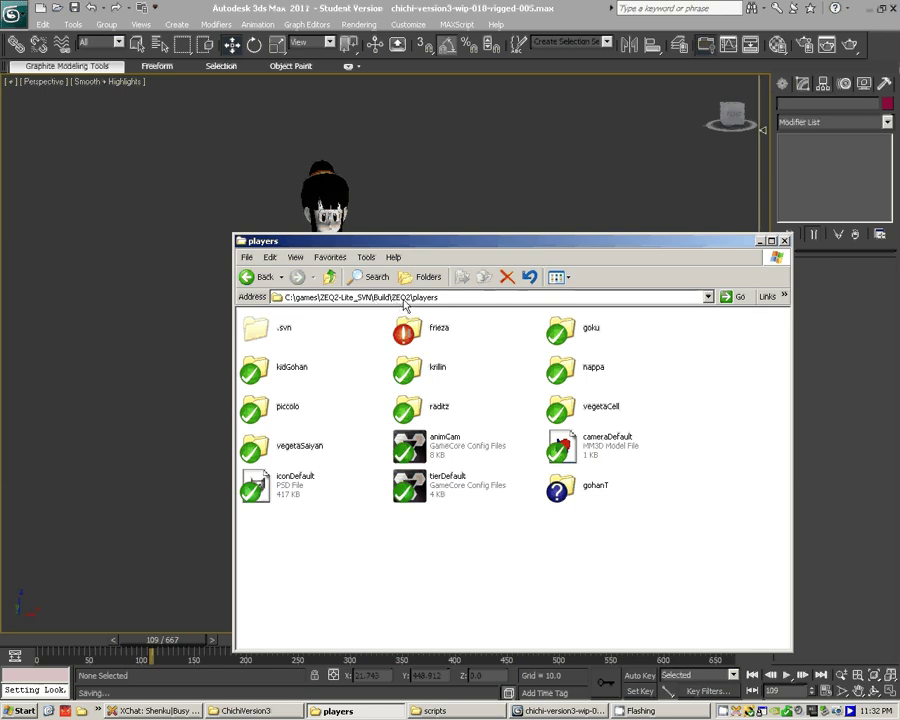
right_click(562, 328)
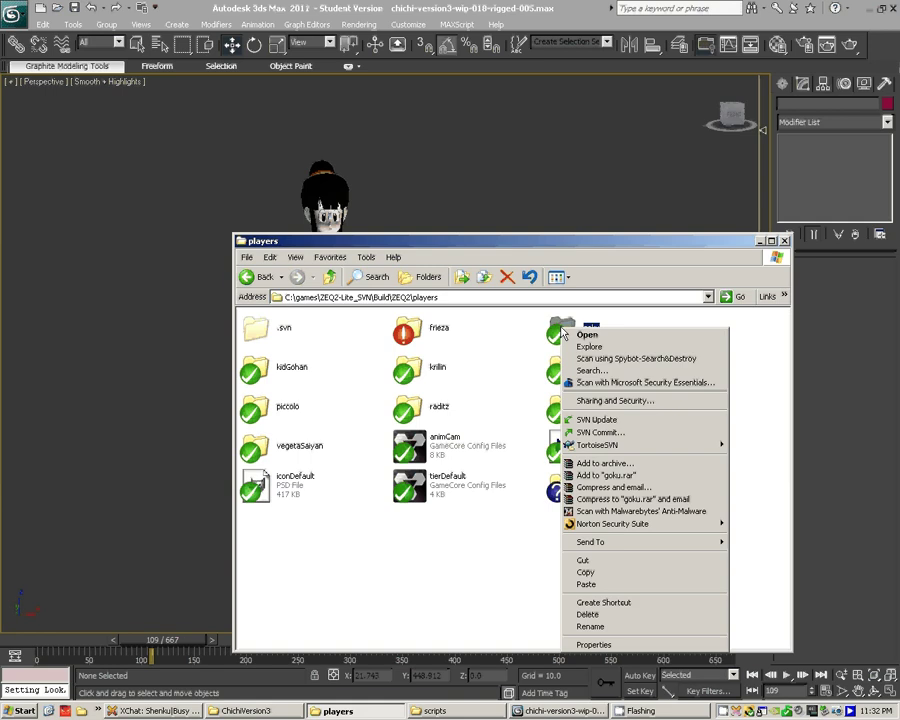
click(588, 572)
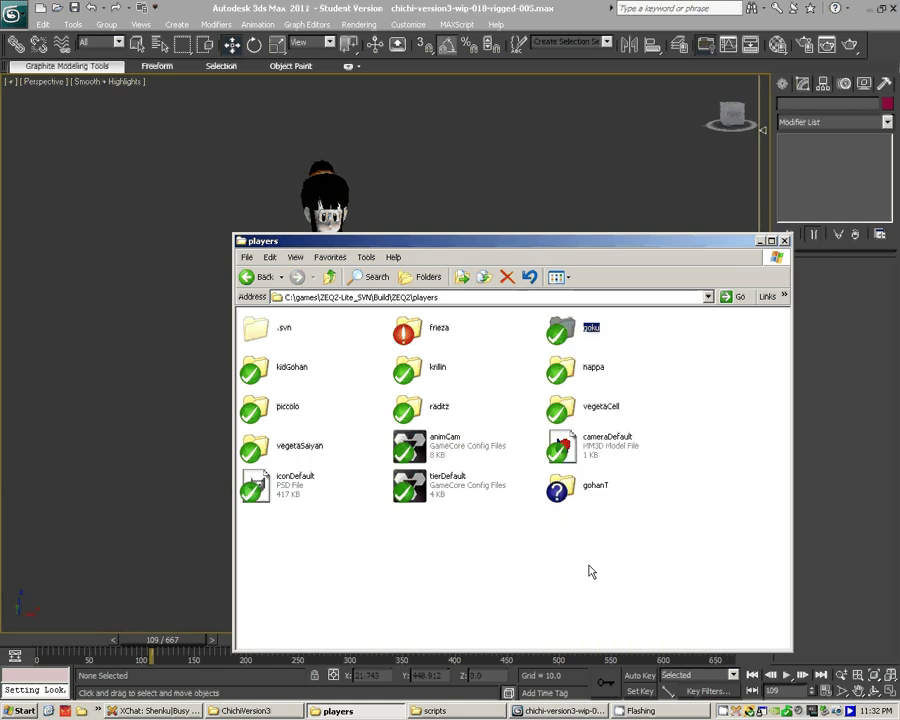
right_click(407, 570)
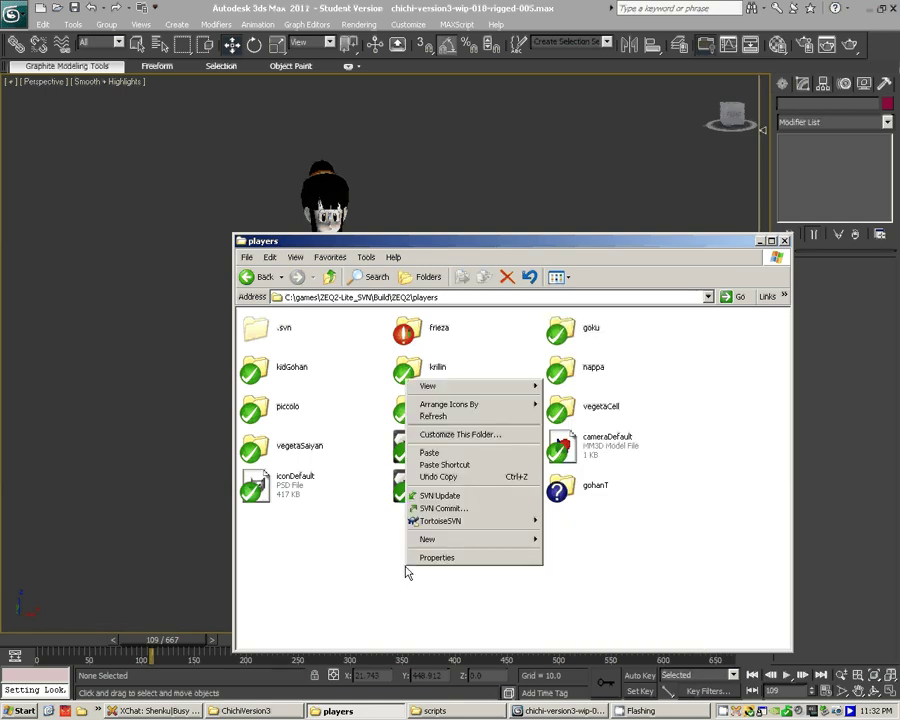
click(424, 456)
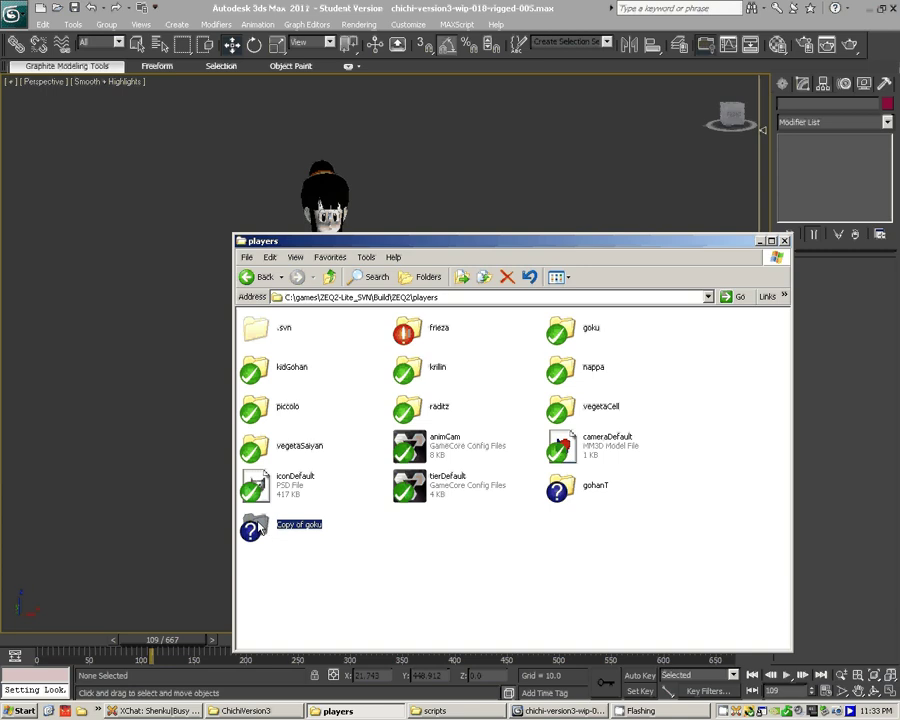
- Rename the copied goku folder as chichi
key(F2)
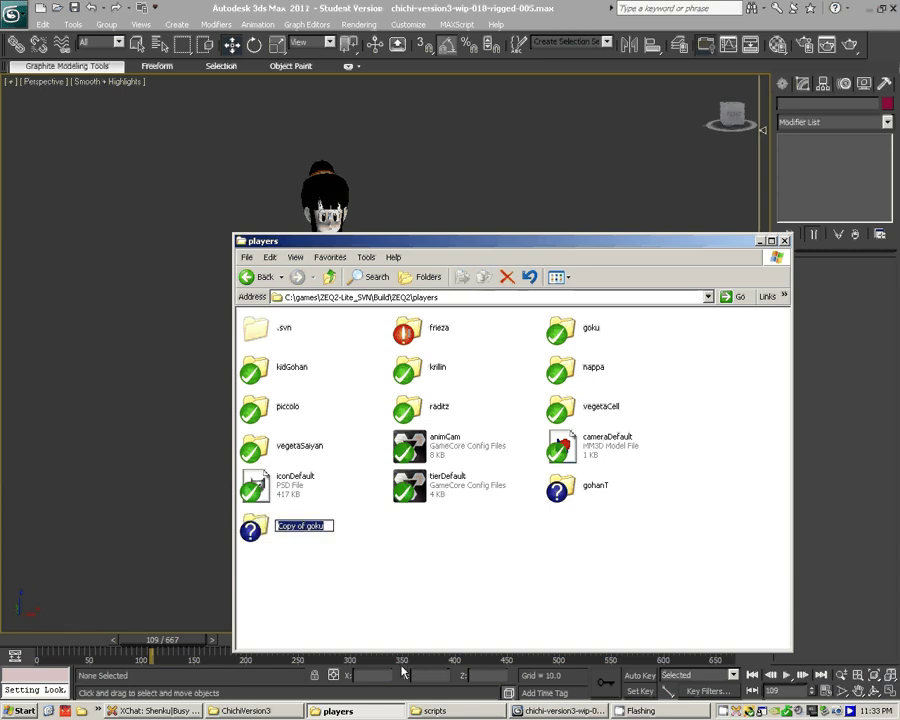
text(chichi)
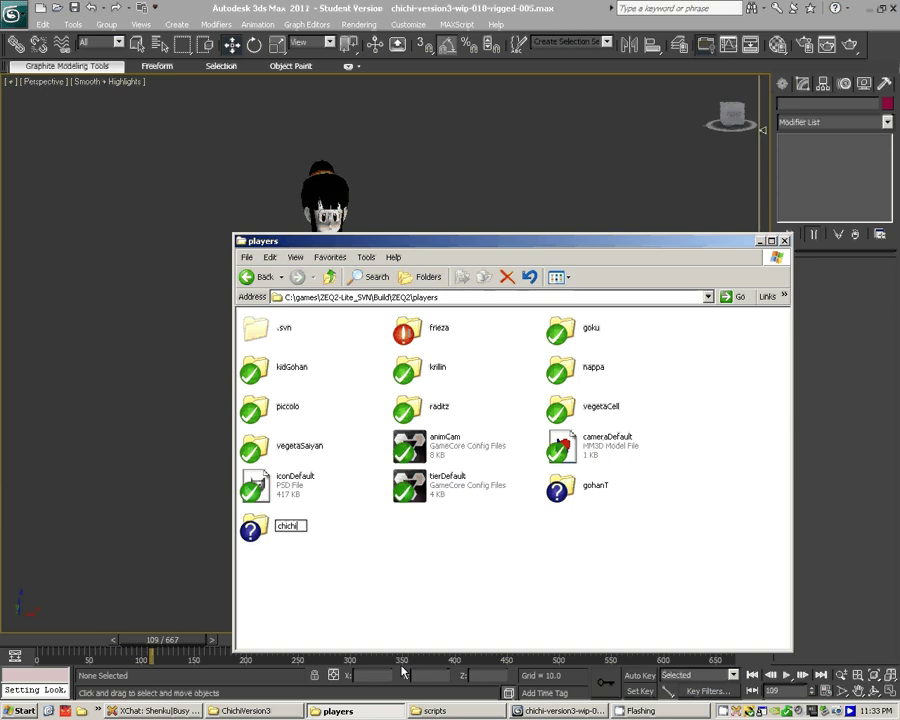
key(Return)
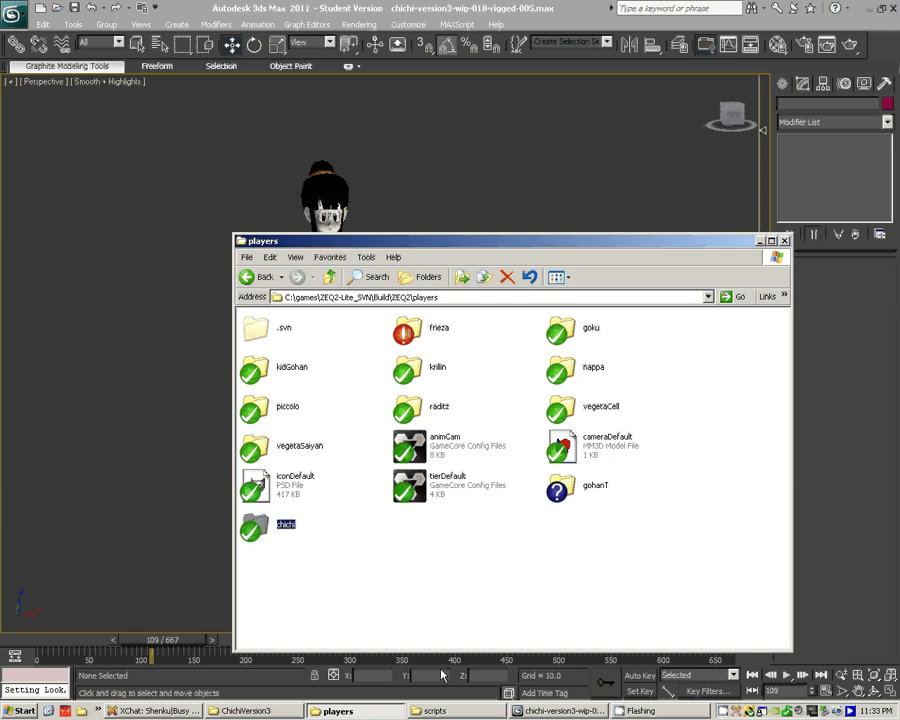
- Open the chichi folder and delete its .svn folder
double_click(266, 530)
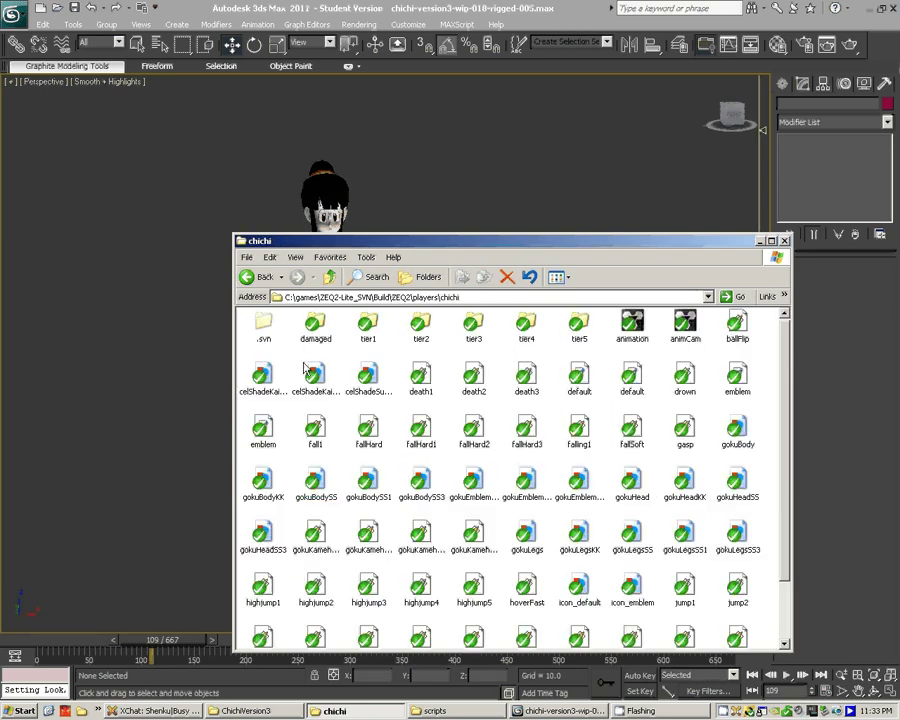
click(258, 325)
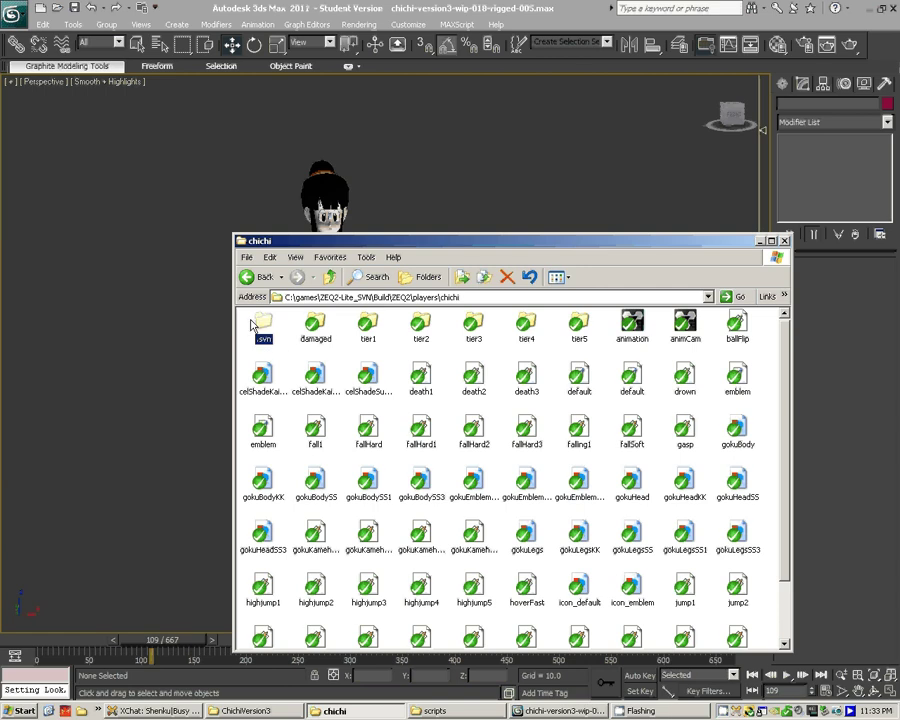
key(Delete)
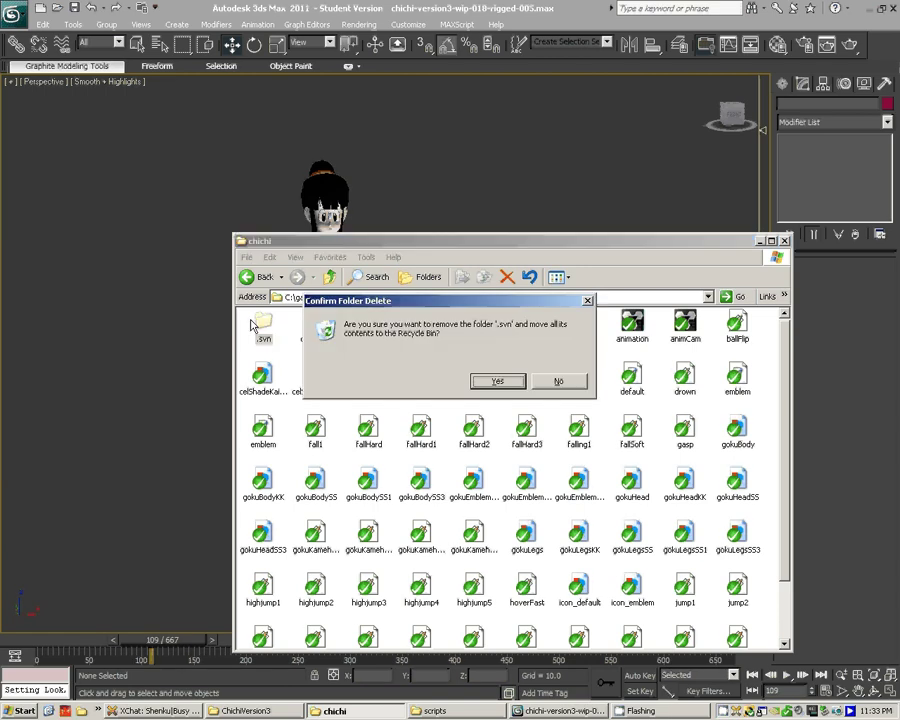
click(479, 385)
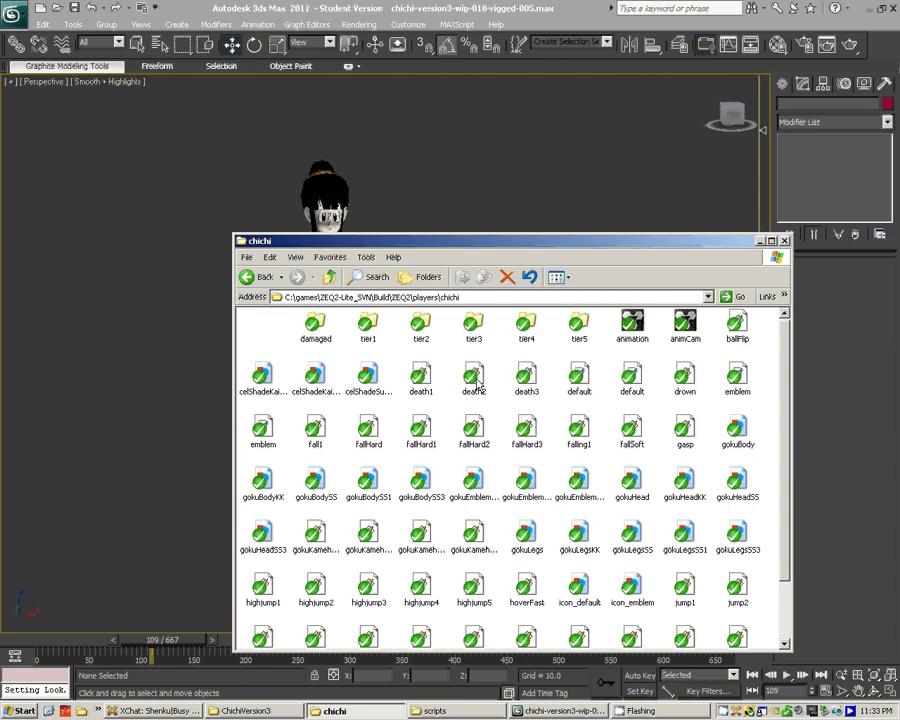
- Look inside the damaged folder and delete the whole folder from chichi
click(329, 334)
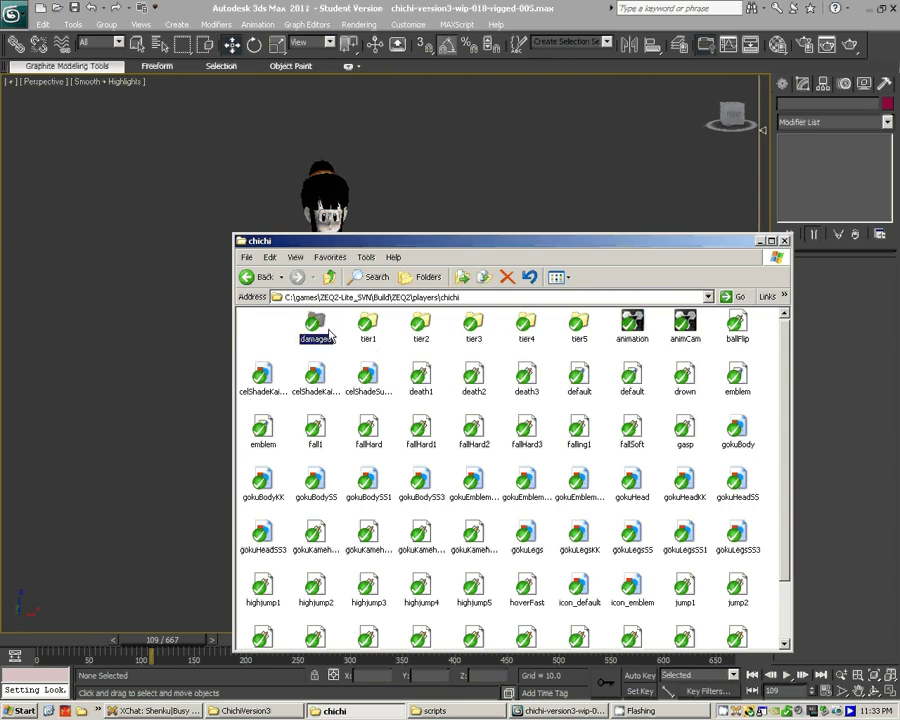
double_click(329, 334)
click(290, 348)
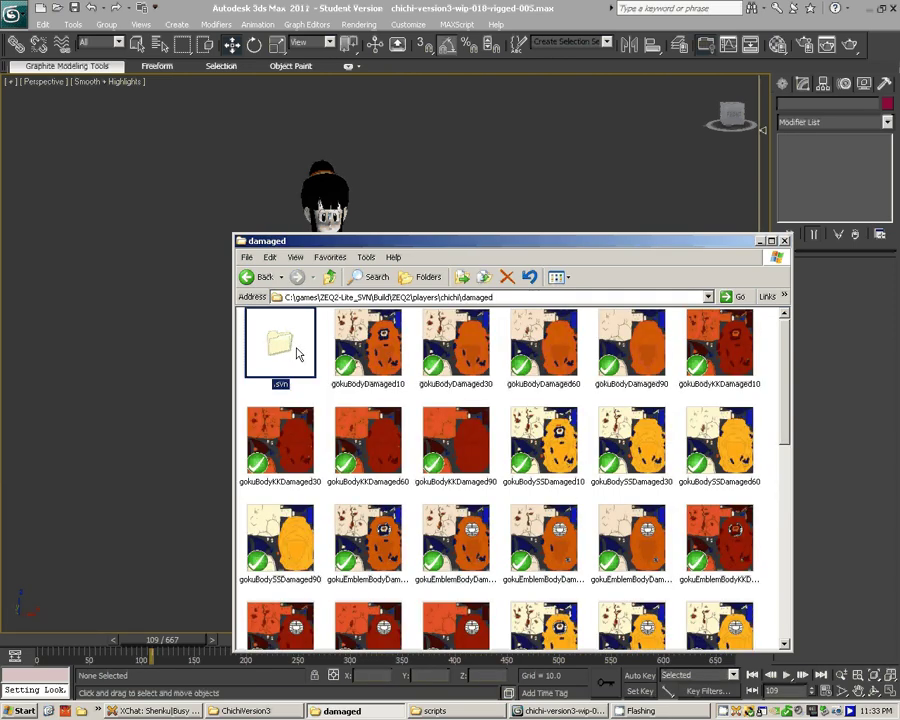
key(BackSpace)
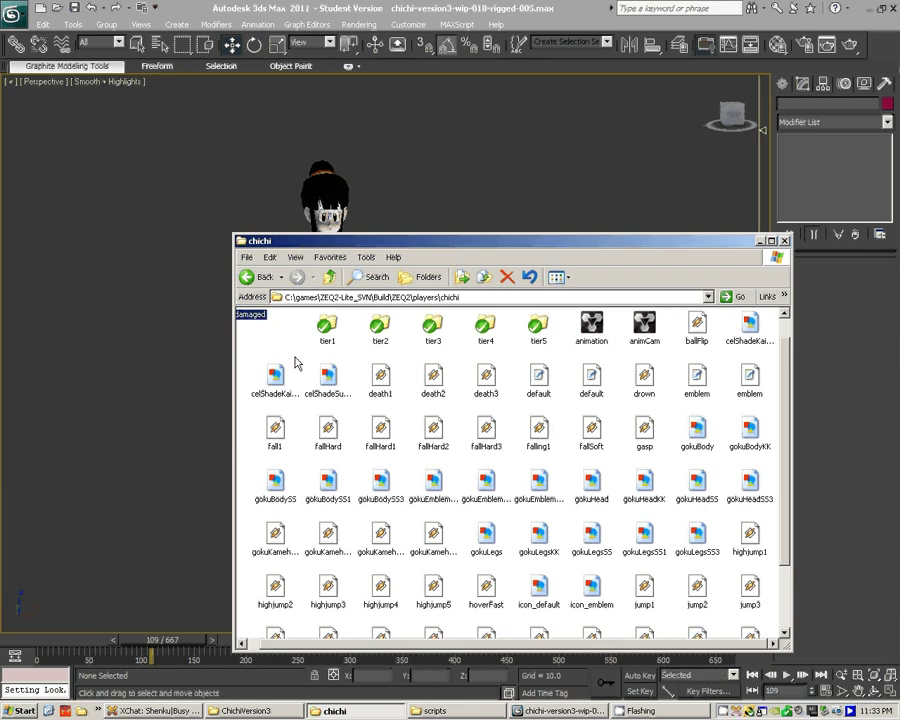
key(Delete)
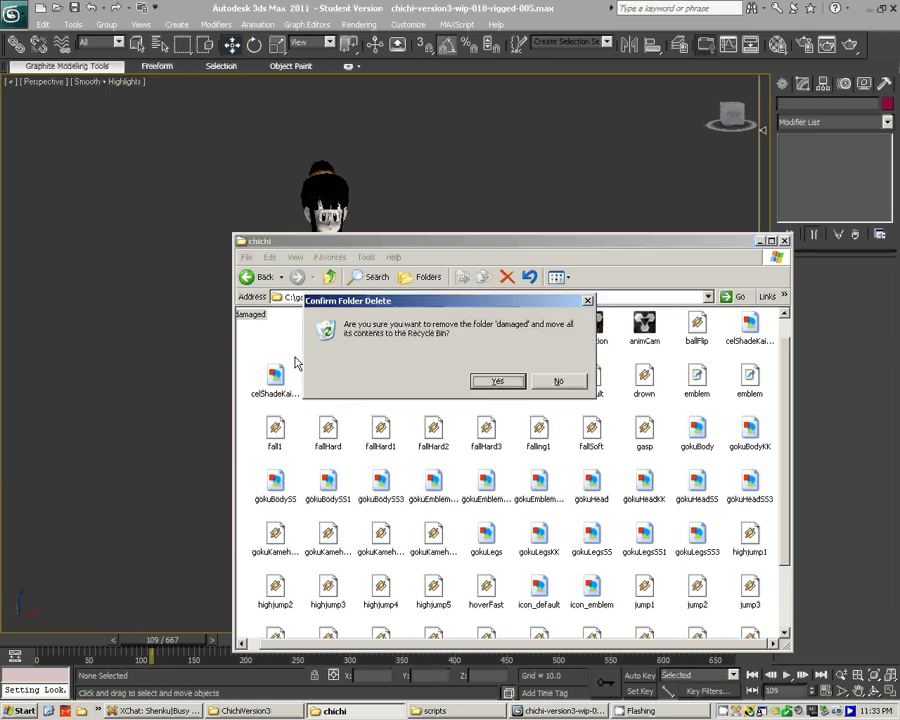
click(498, 379)
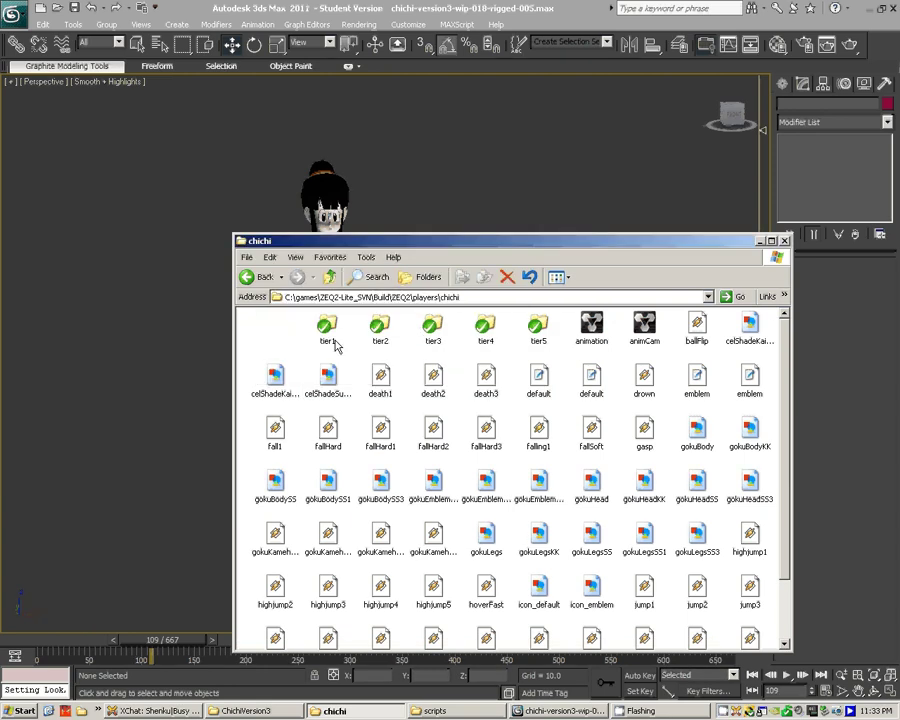
- Delete the .svn folder with all its read-only files from tier1 and return to the chichi folder
double_click(335, 345)
click(250, 333)
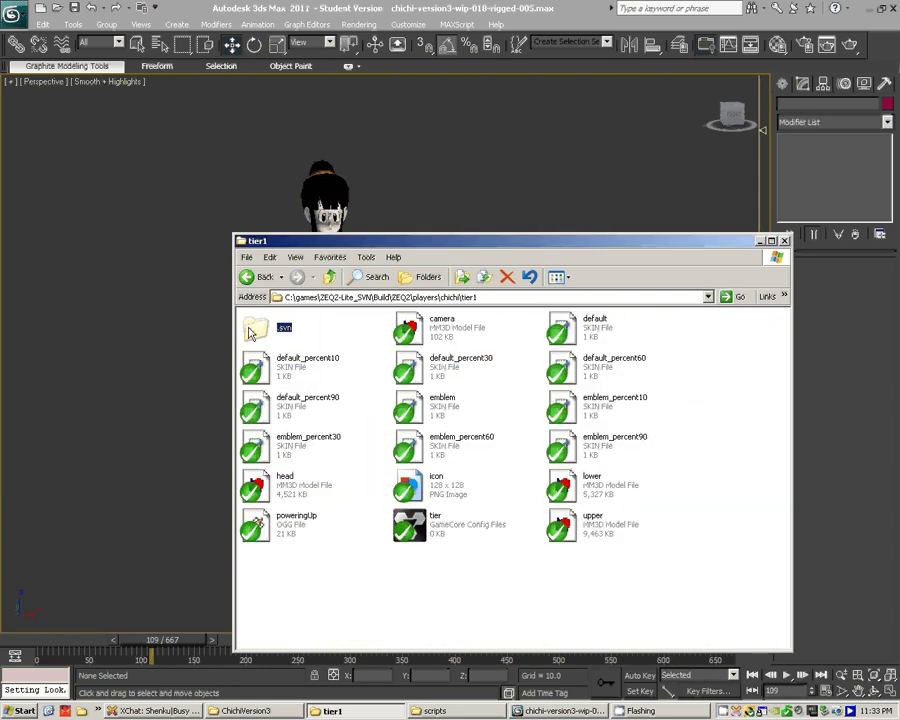
key(Delete)
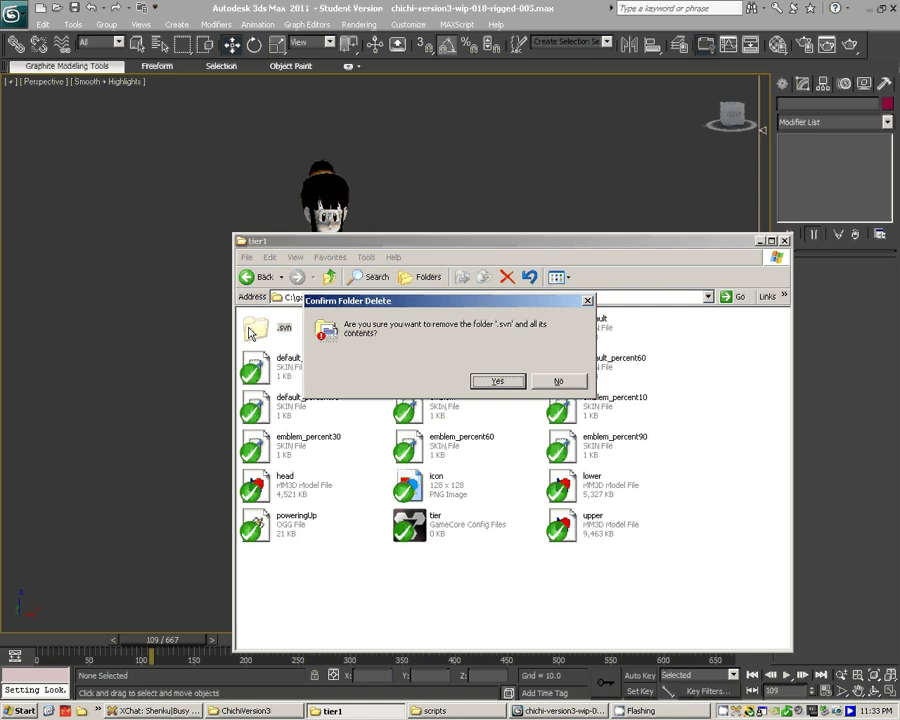
click(510, 381)
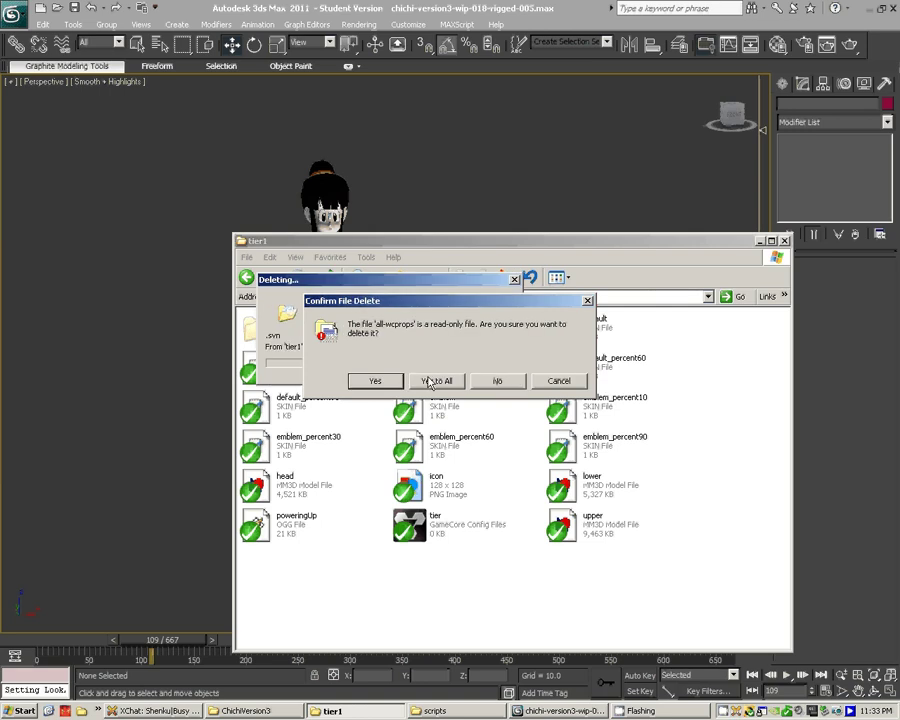
click(430, 381)
click(329, 277)
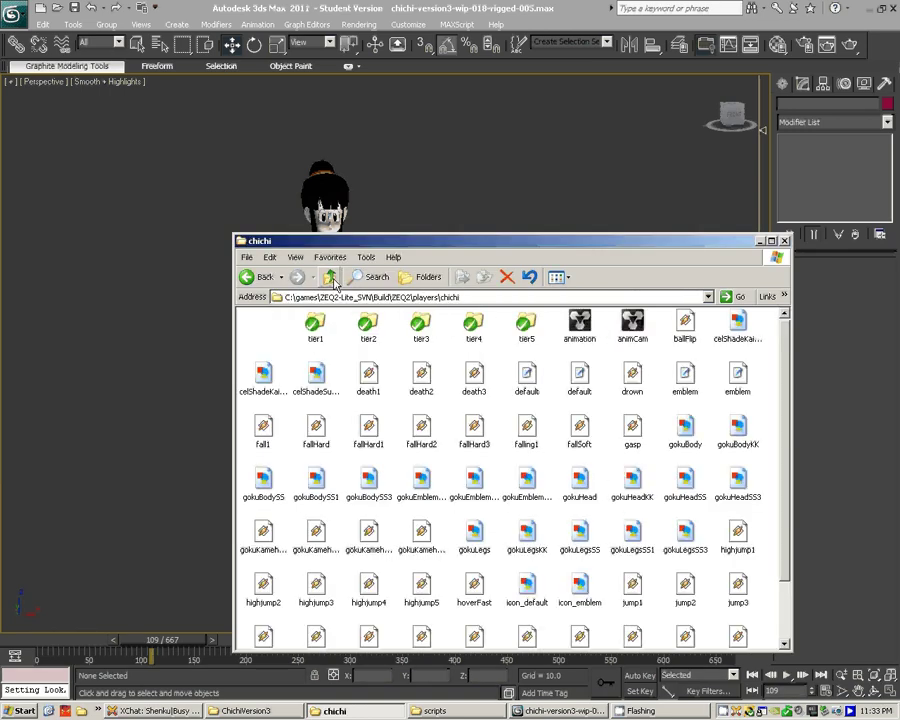
click(316, 326)
double_click(316, 326)
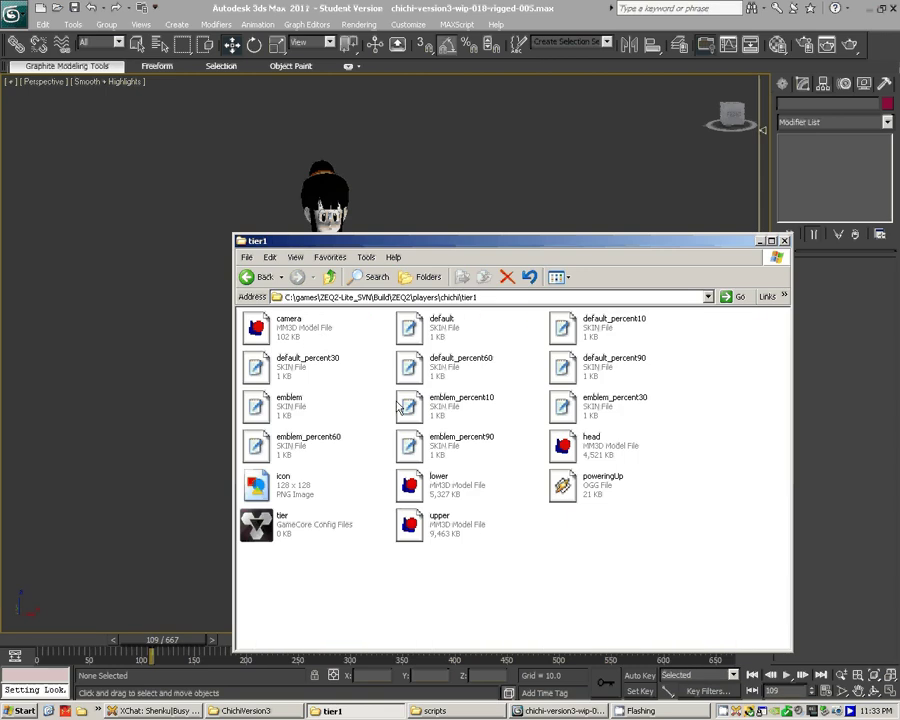
click(330, 277)
- Delete the .svn folder with all its read-only files from tier2 and return to the chichi folder
double_click(313, 320)
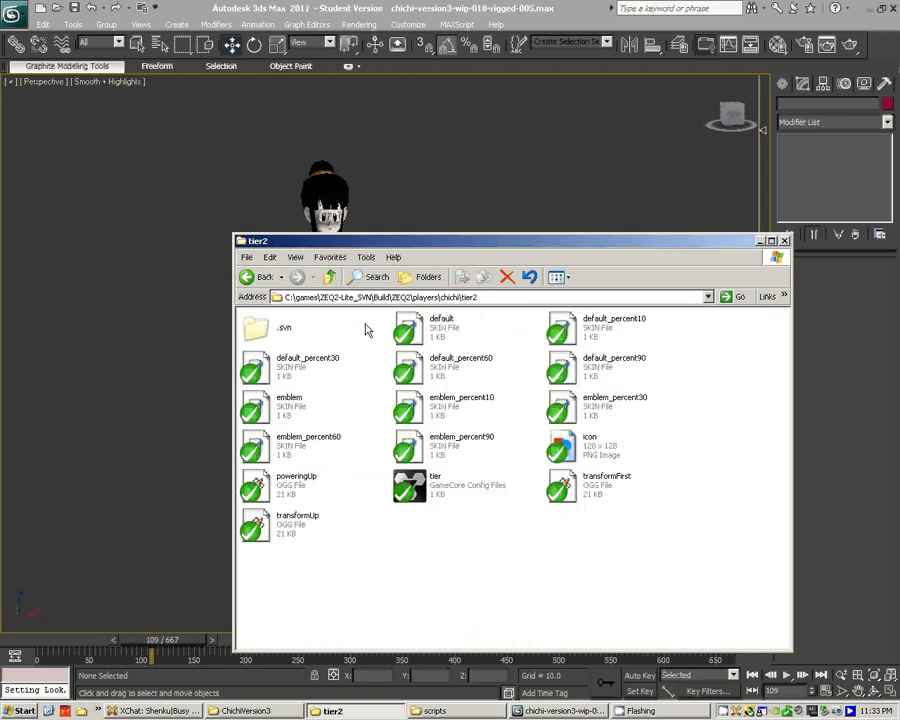
click(284, 330)
key(Delete)
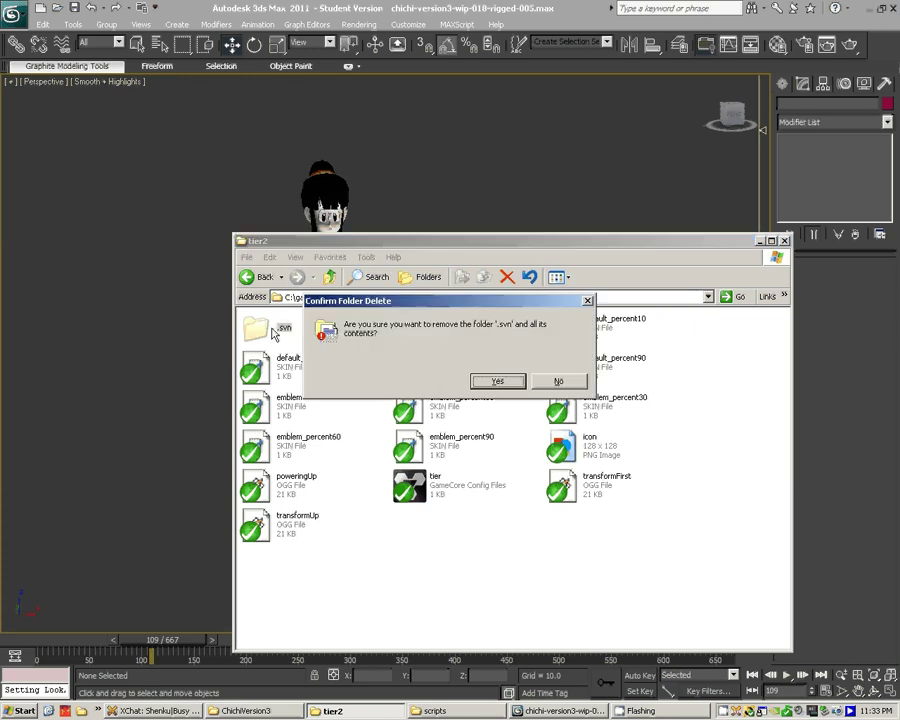
click(497, 381)
click(430, 380)
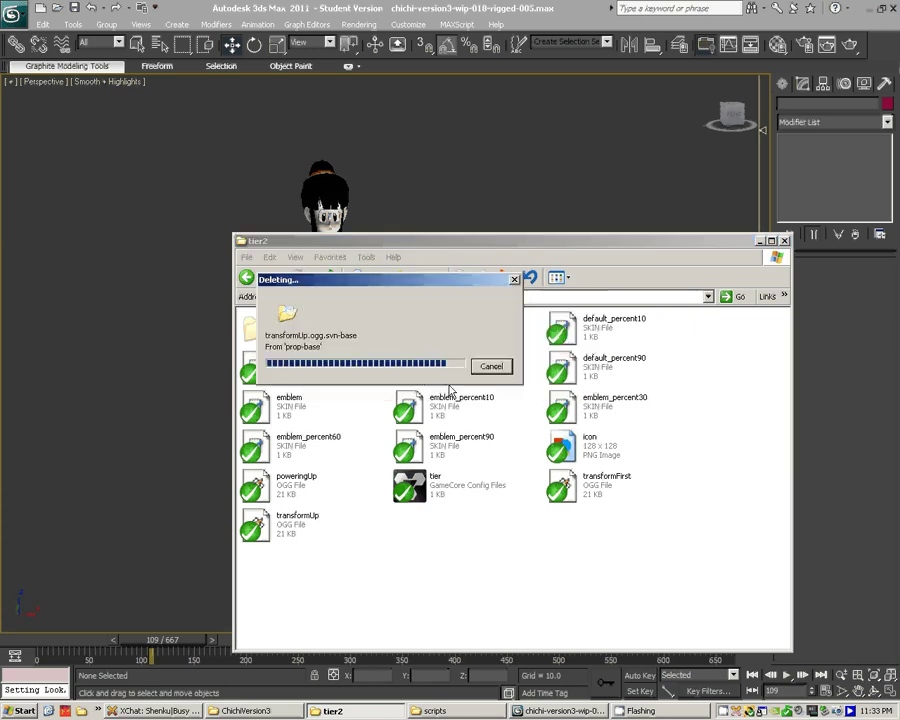
click(330, 277)
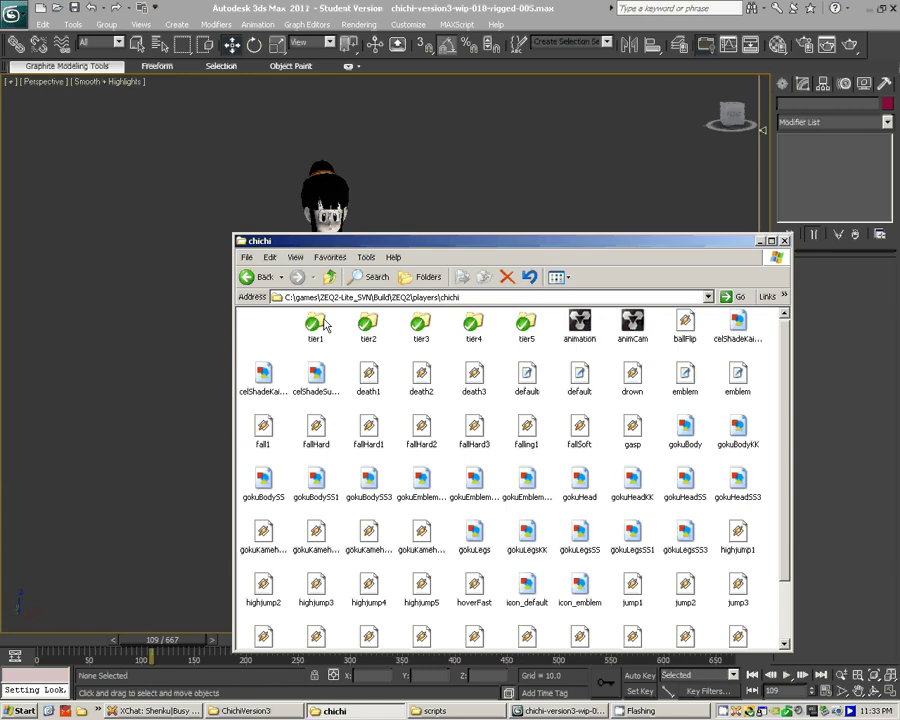
- Delete the .svn folder with all its read-only files from tier3 and return to the chichi folder
double_click(421, 322)
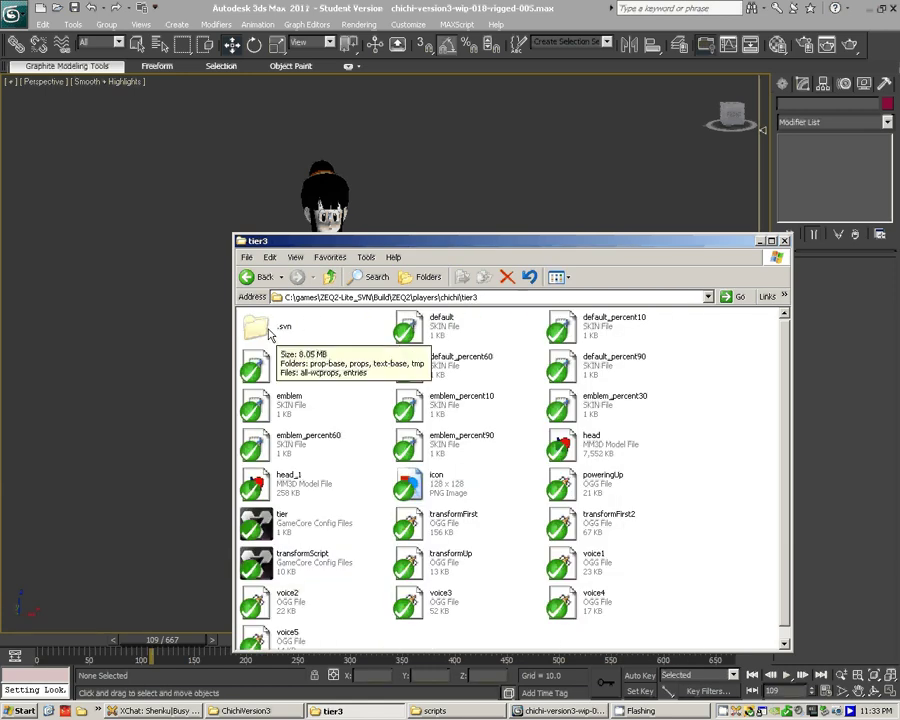
click(268, 333)
key(Delete)
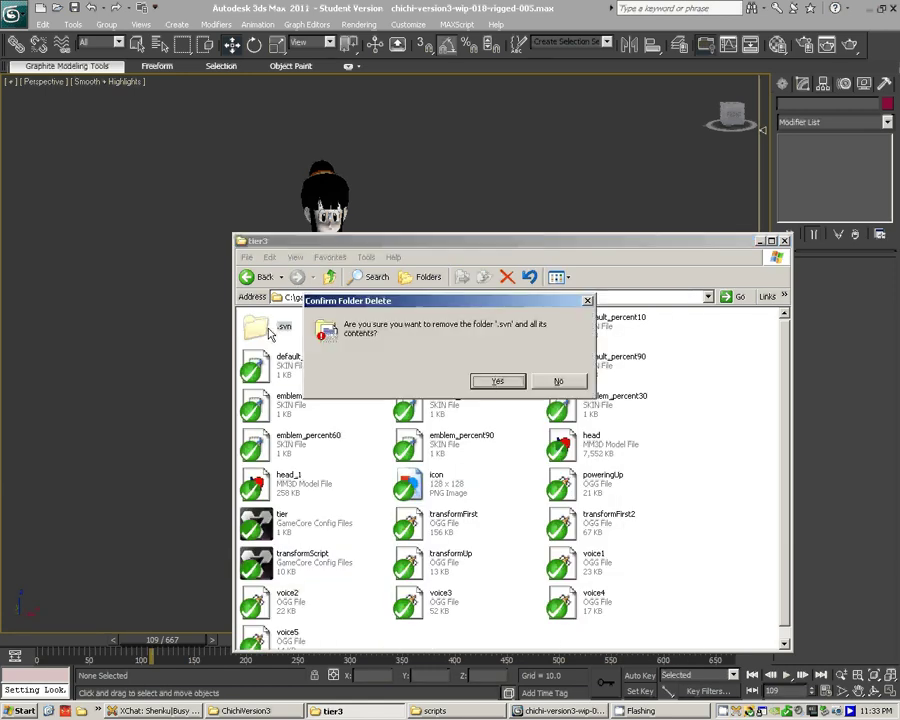
click(497, 381)
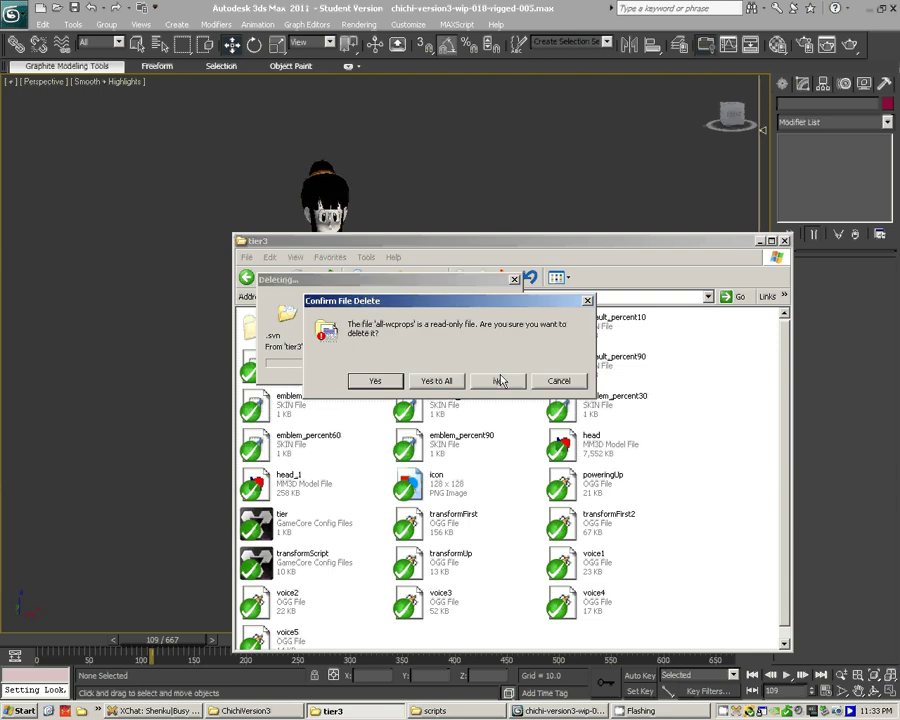
click(430, 373)
click(329, 276)
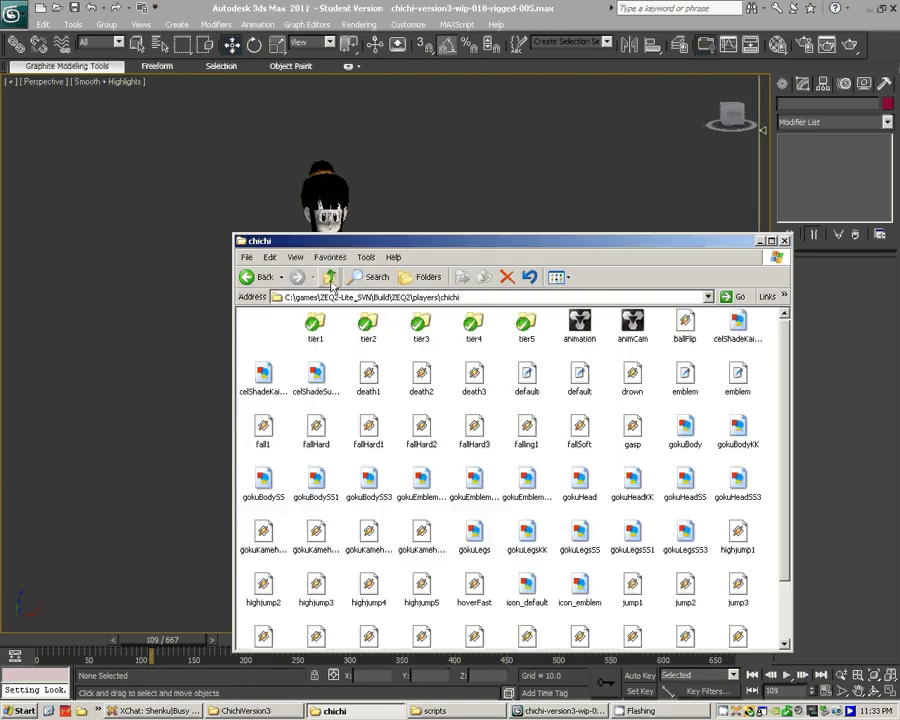
- Delete the tier2, tier3, tier4 and tier5 folders from chichi and open the remaining tier1 folder
drag(529, 348, 368, 322)
key(Delete)
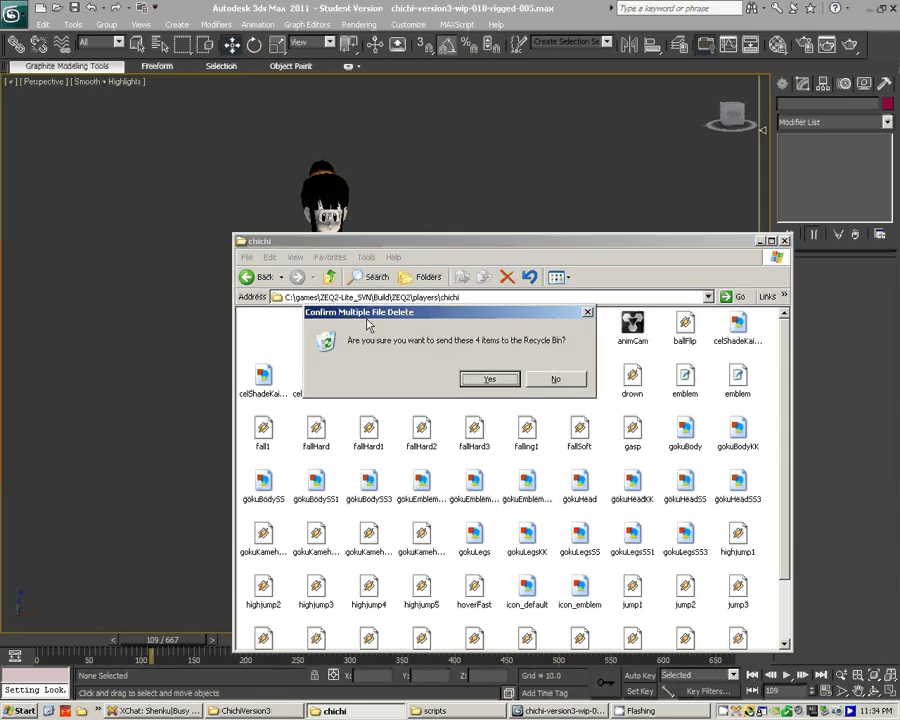
key(Return)
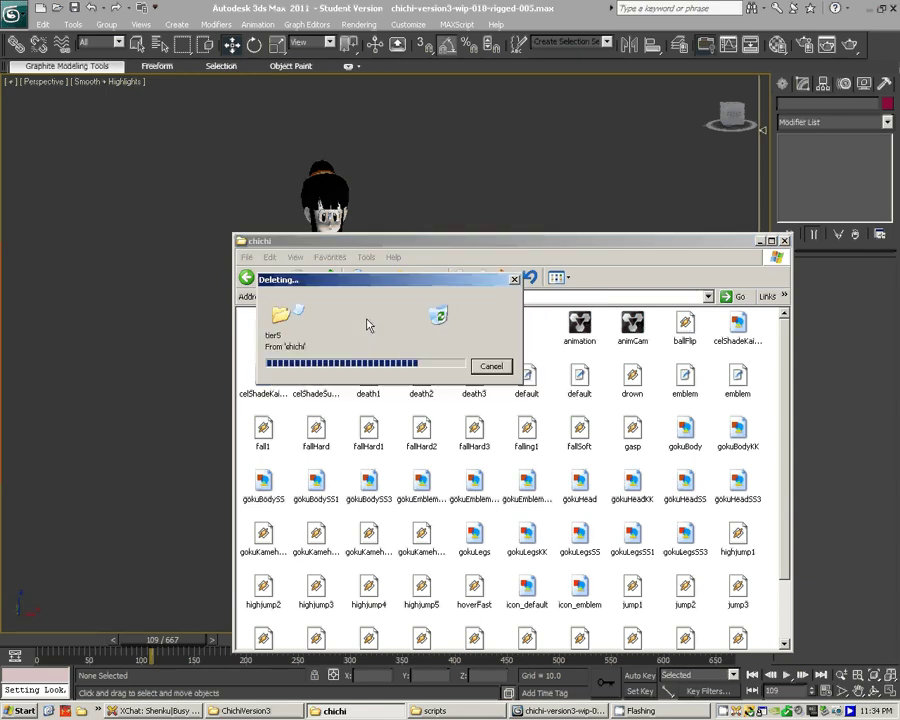
click(320, 332)
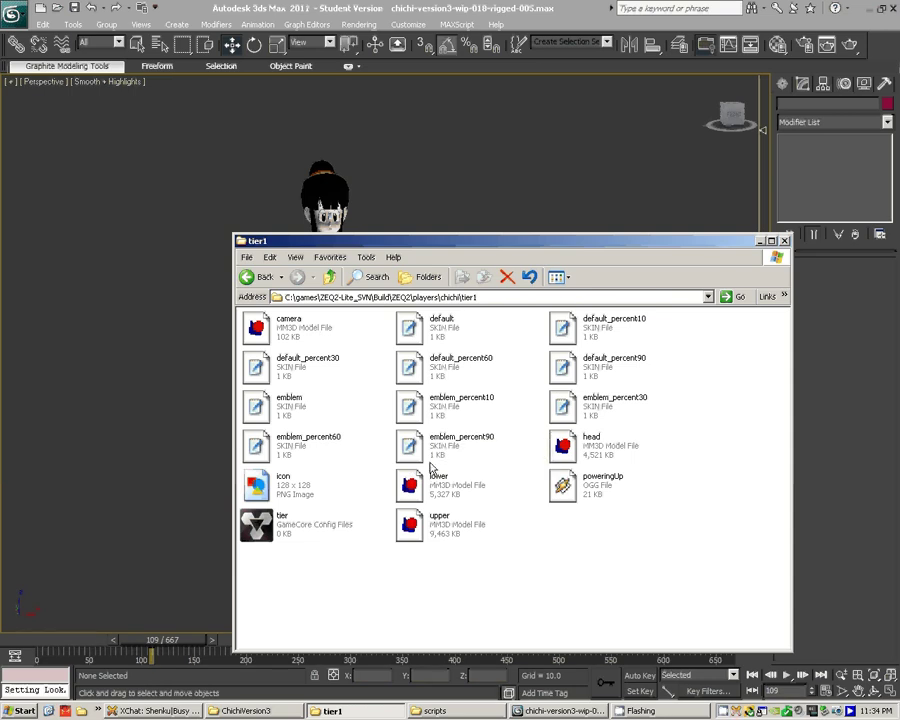
- Delete the default_percent30, default_percent60 and default_percent90 skin files and all emblem skin files from the tier1 folder
drag(503, 457, 408, 368)
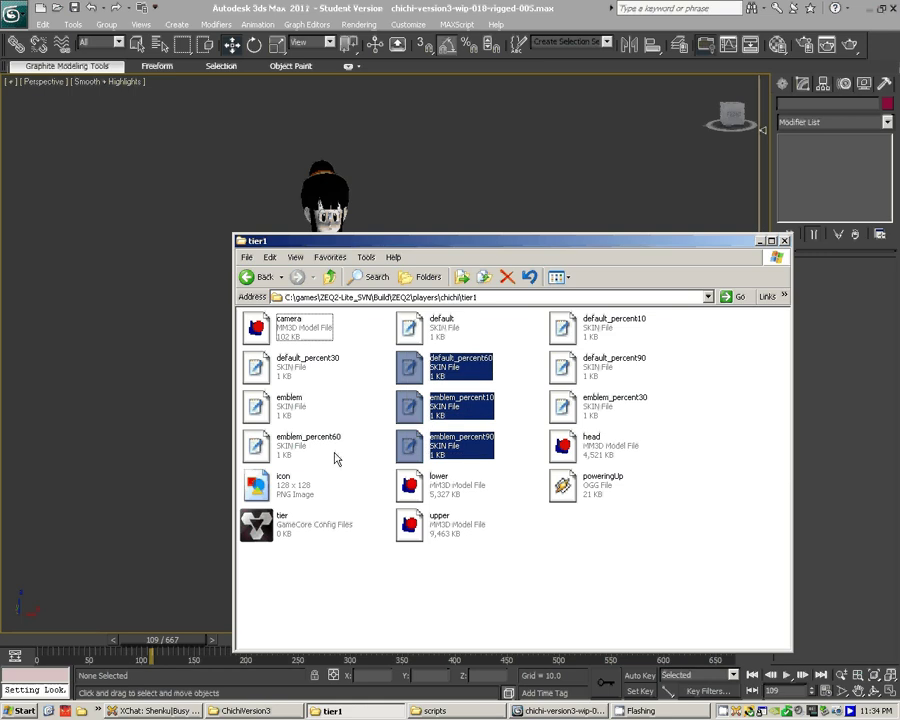
ctrl+click(314, 447)
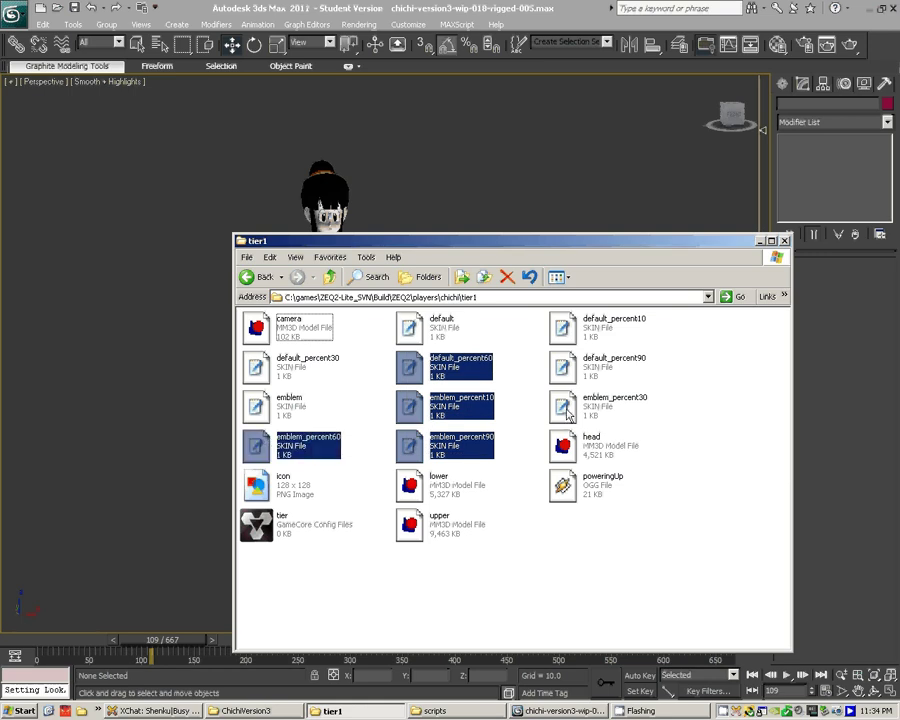
ctrl+drag(660, 411, 616, 368)
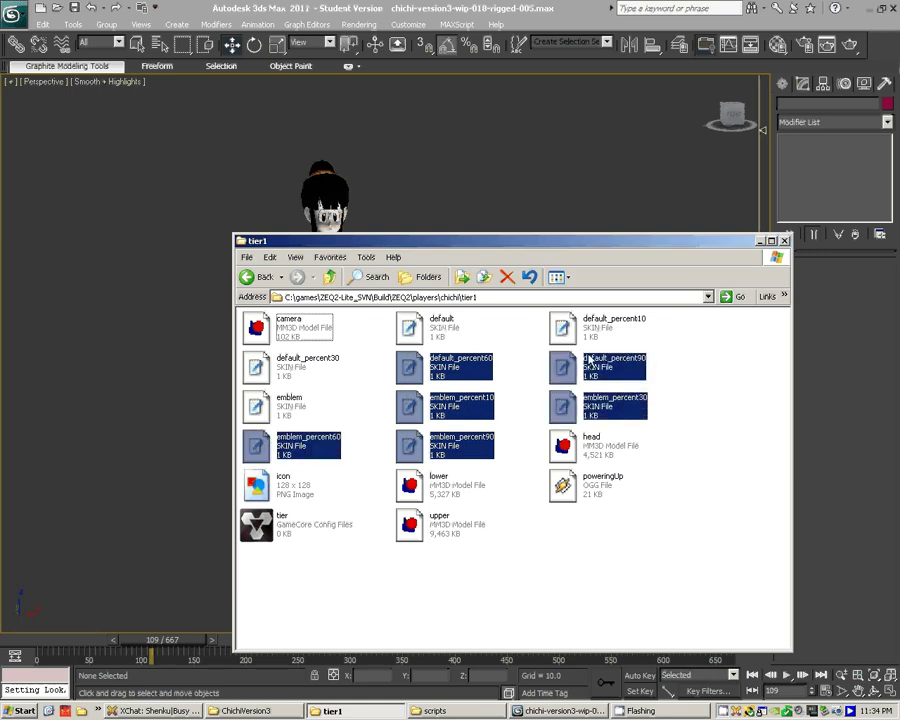
ctrl+drag(334, 404, 240, 365)
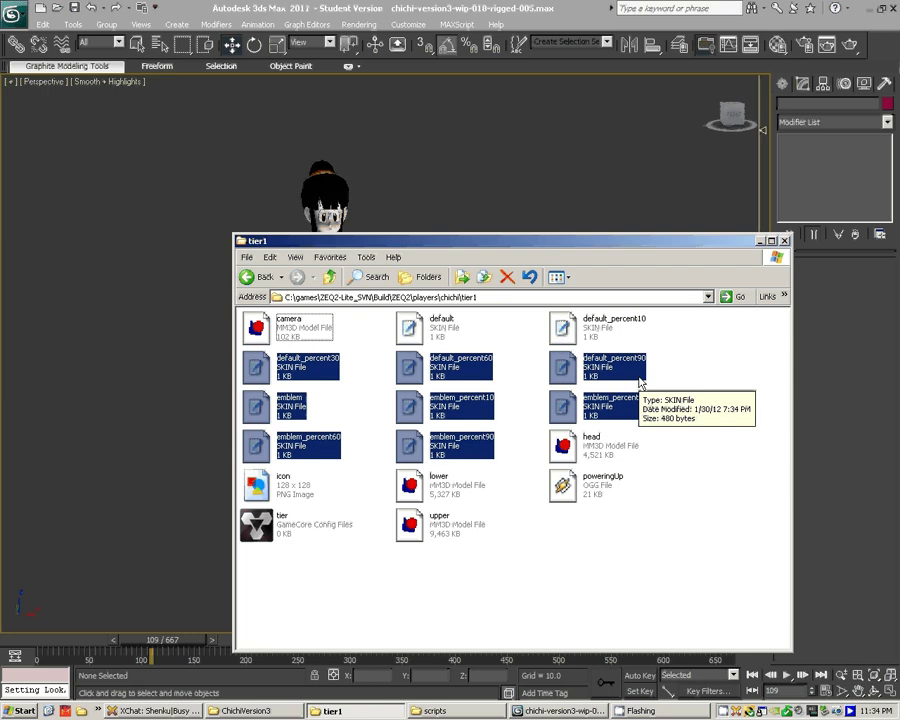
key(Delete)
click(490, 379)
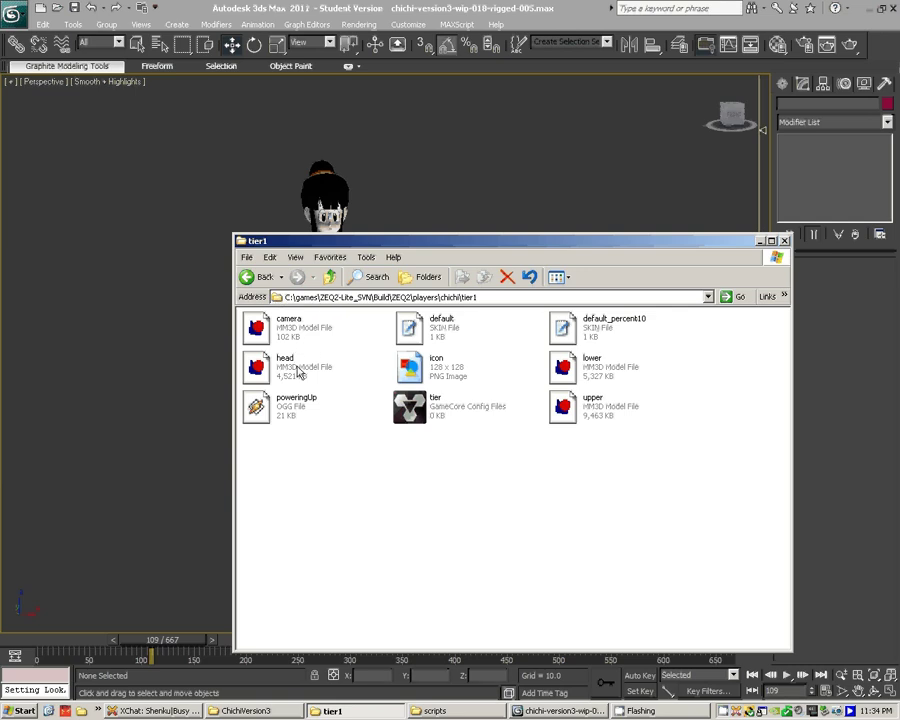
- Delete the poweringUp sound file from tier1 and return to the chichi folder
click(259, 408)
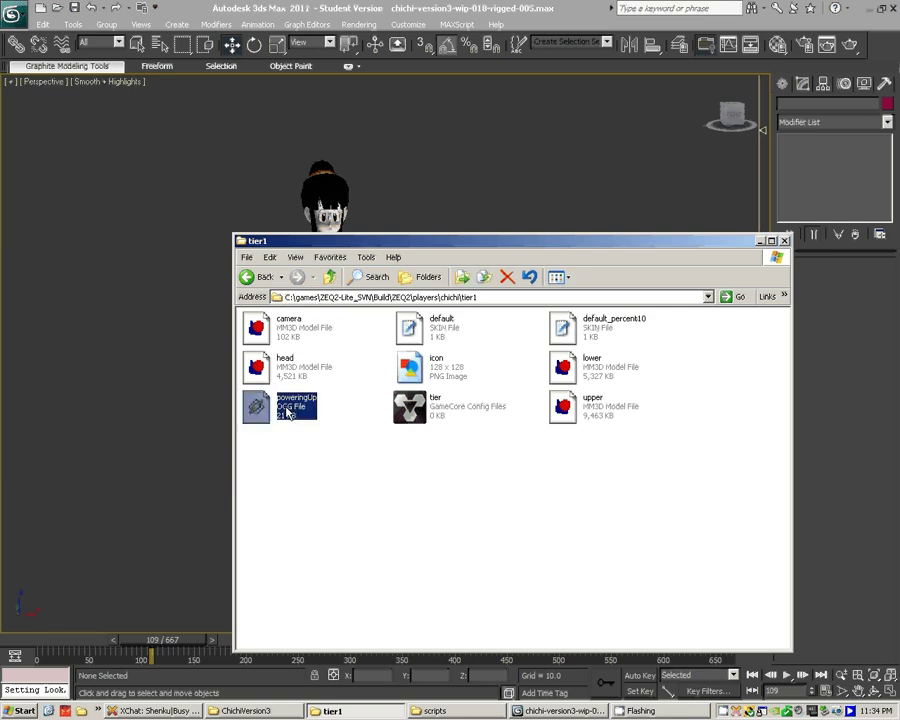
key(Delete)
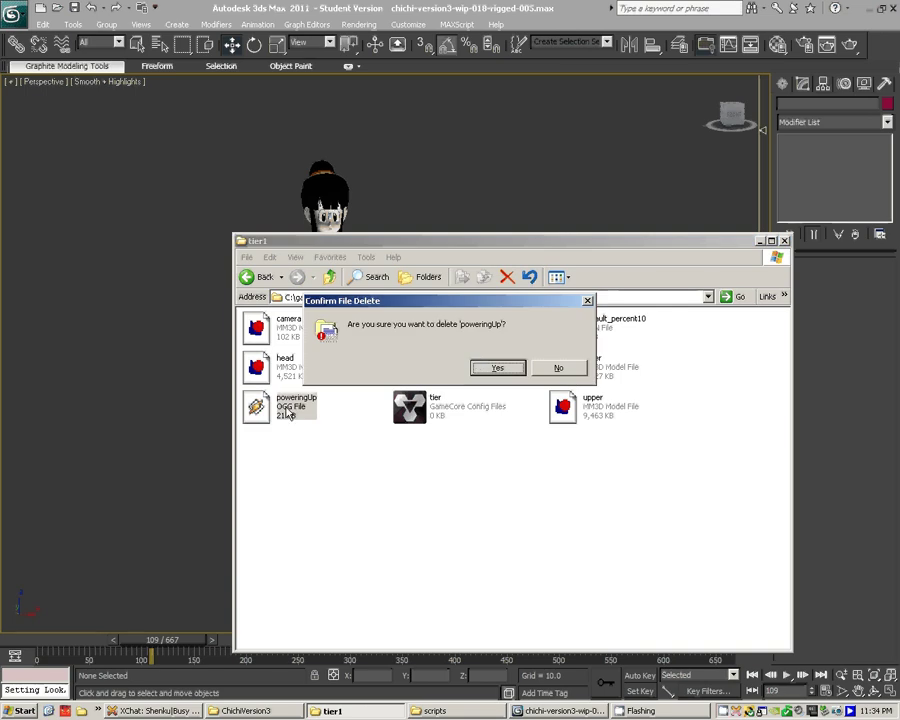
click(481, 367)
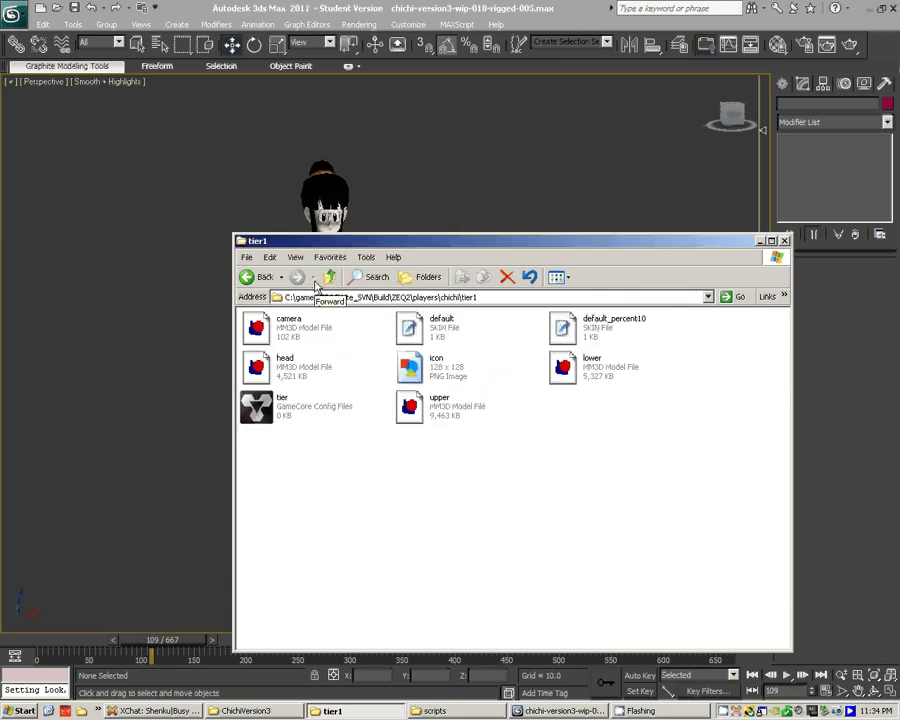
click(331, 278)
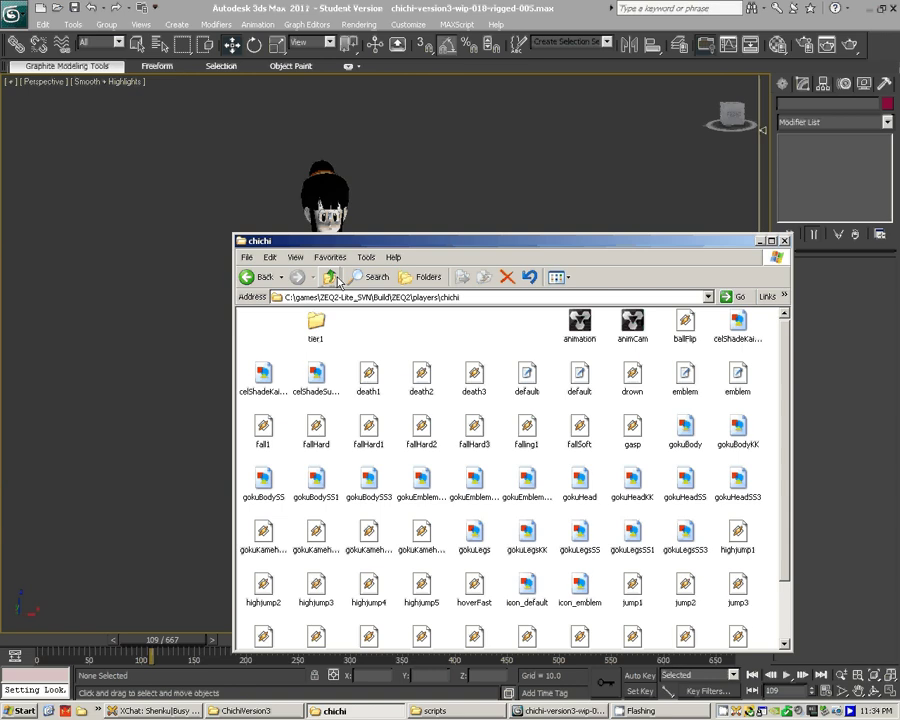
- Arrange the files in the chichi folder by type
drag(367, 373, 606, 399)
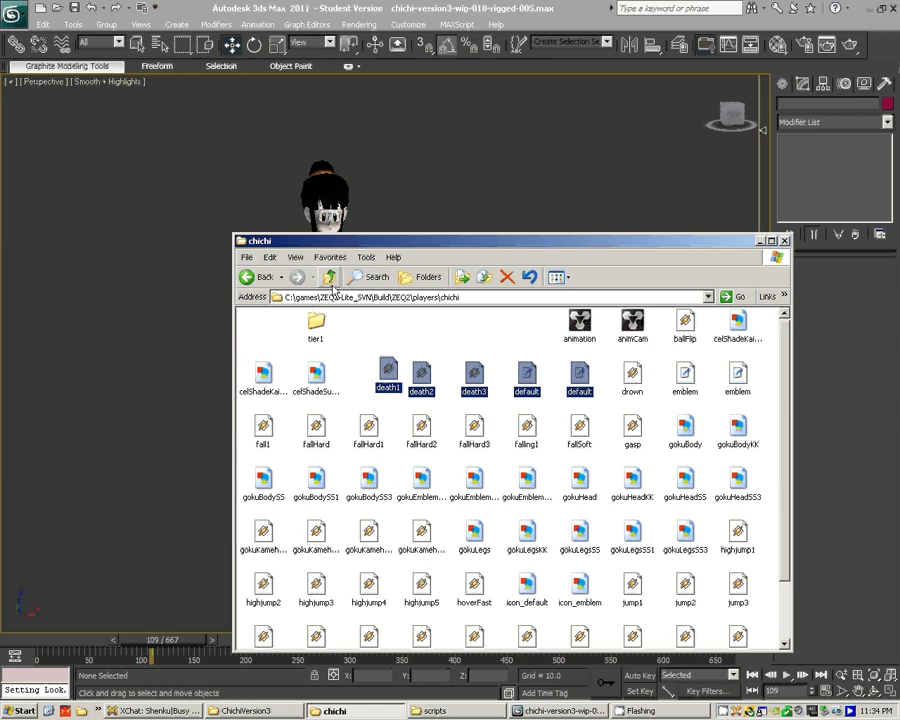
click(296, 257)
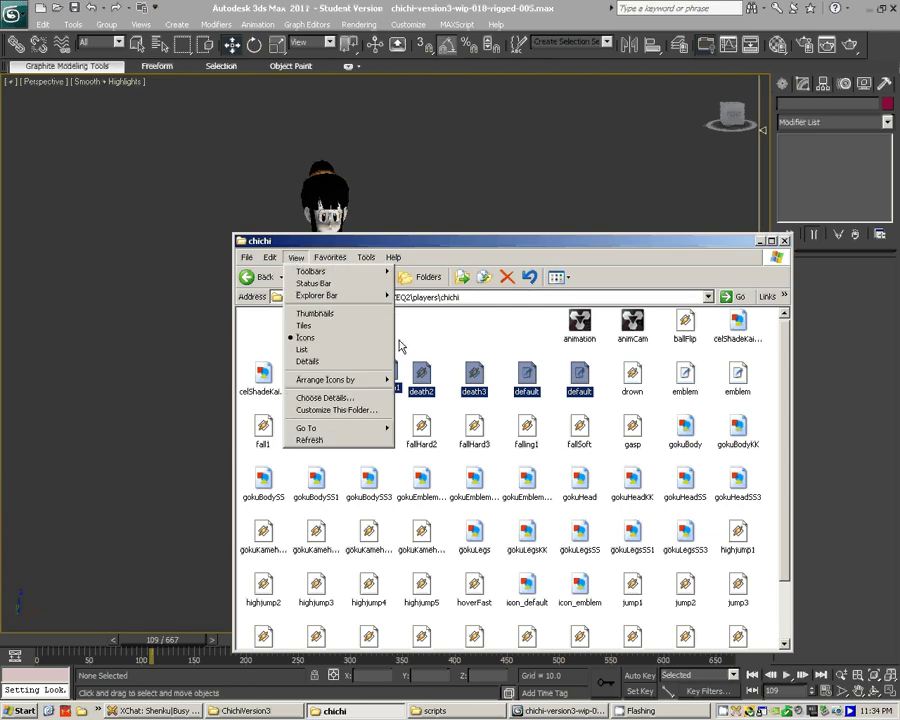
right_click(456, 337)
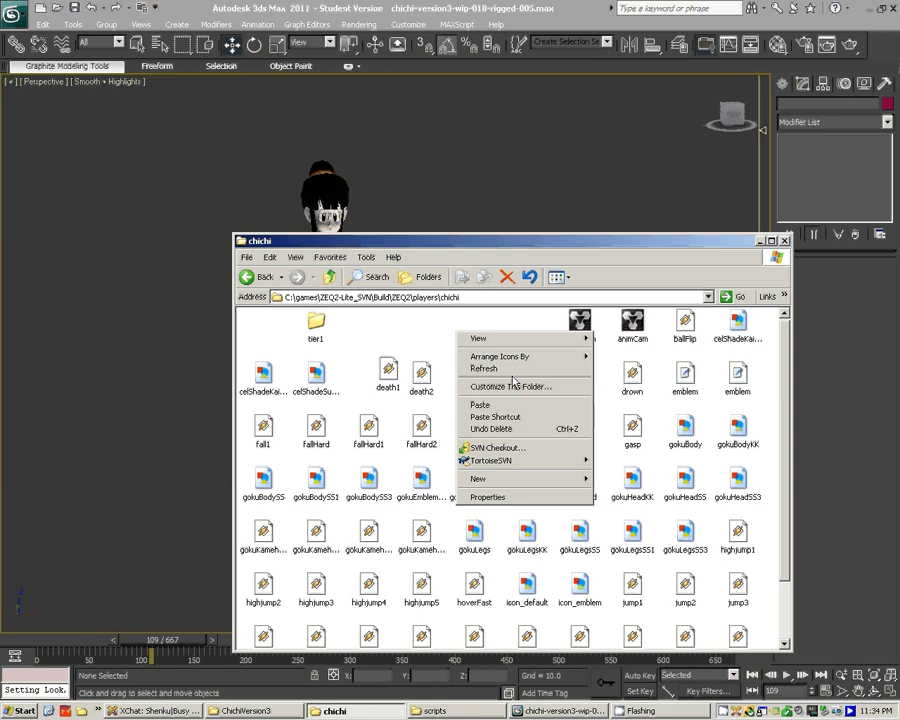
mouse_move(516, 358)
click(645, 380)
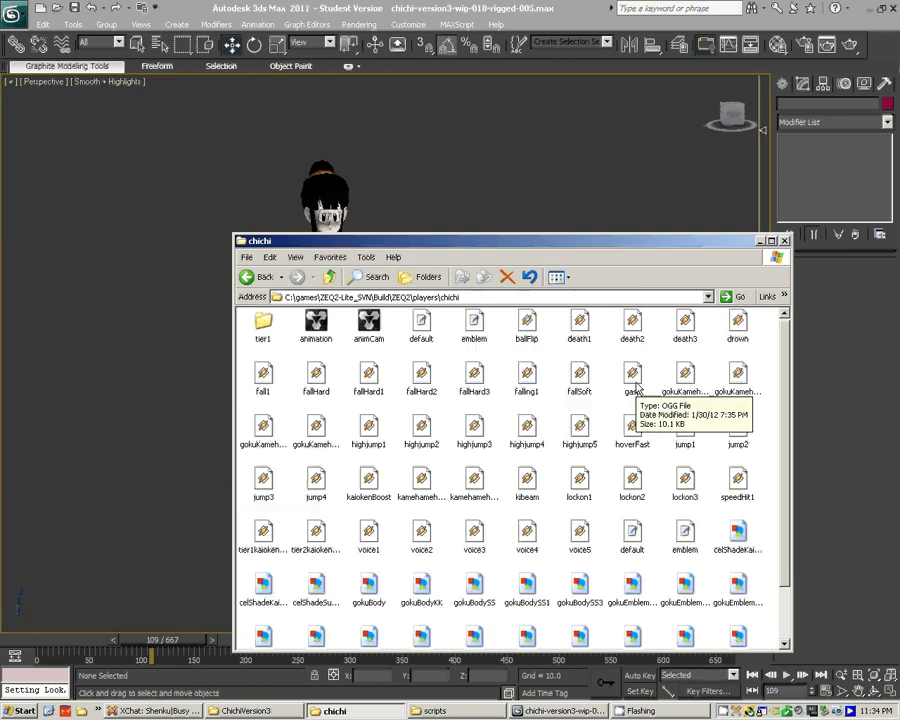
- Delete all the OGG sound files from ballFlip through voice5 in the chichi folder
click(527, 322)
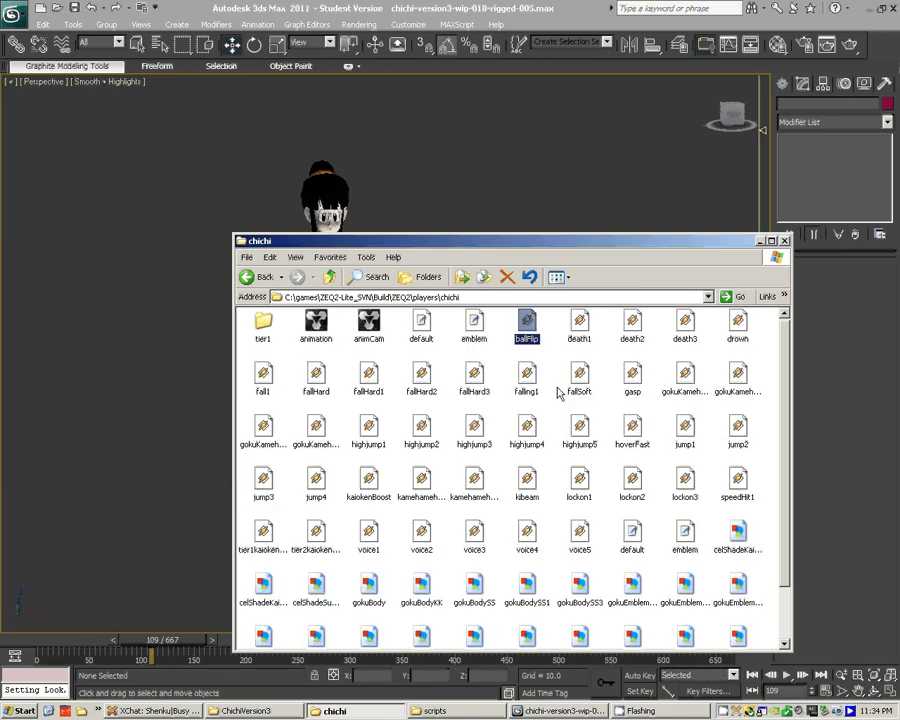
shift+click(588, 530)
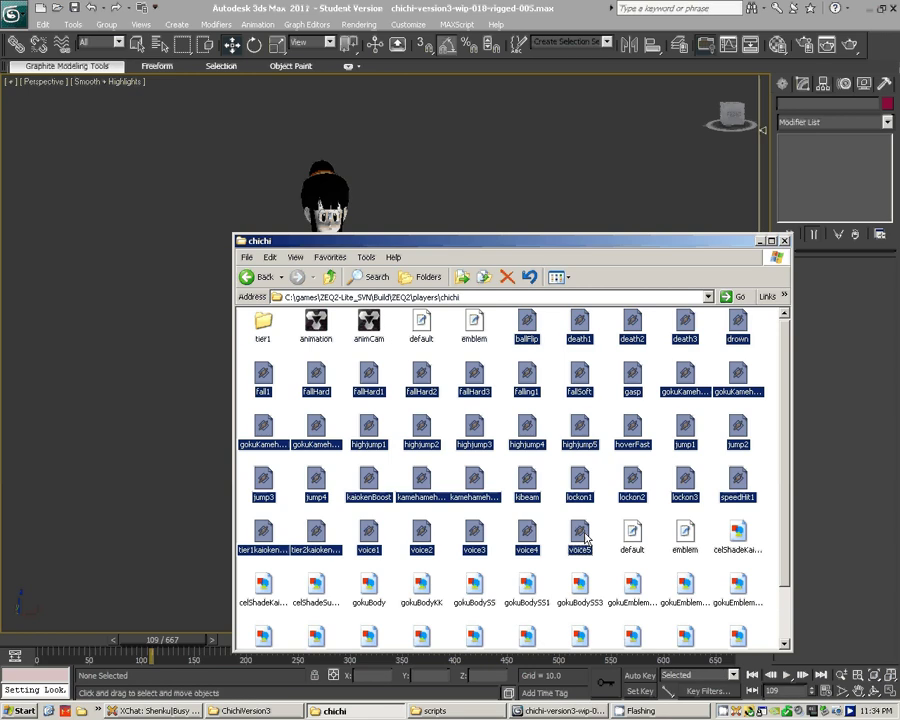
key(Delete)
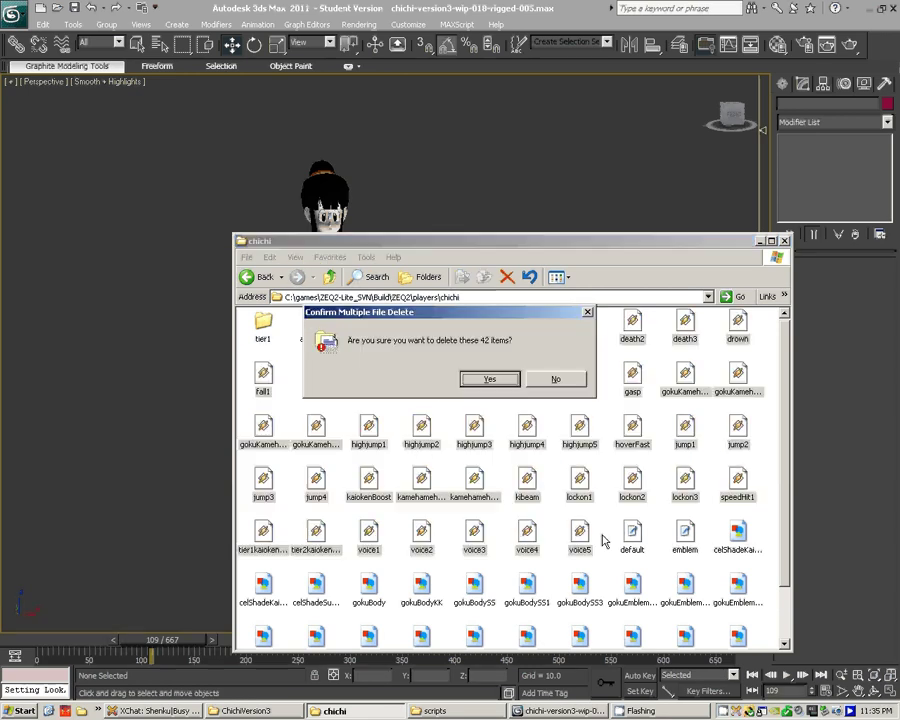
click(490, 380)
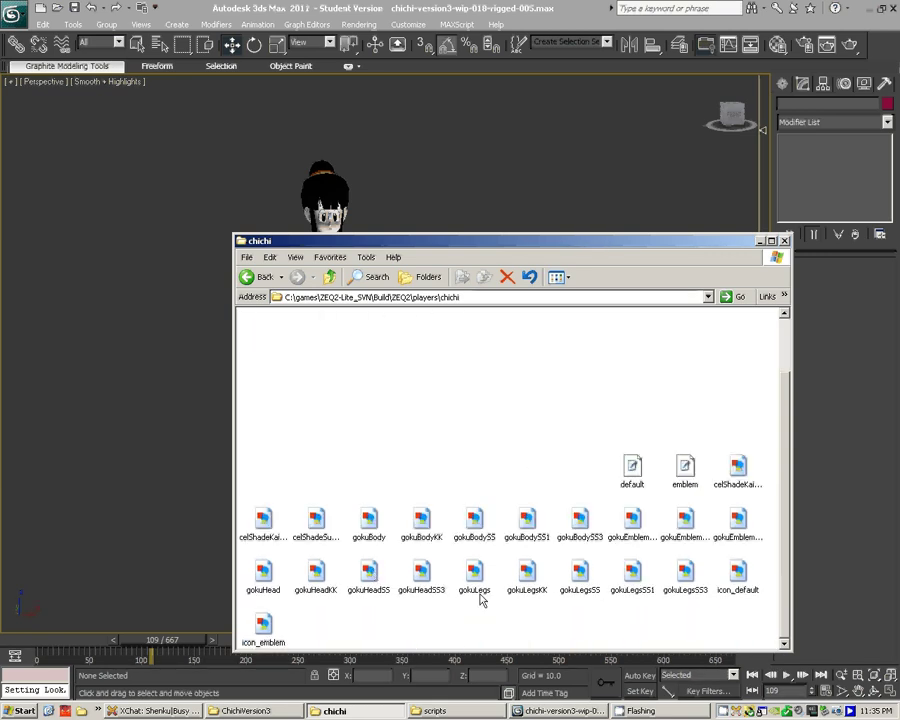
- Delete all the celShade and goku texture images from the chichi folder, keeping icon_default and icon_emblem
drag(697, 632, 308, 515)
ctrl+drag(239, 480, 277, 534)
ctrl+click(278, 578)
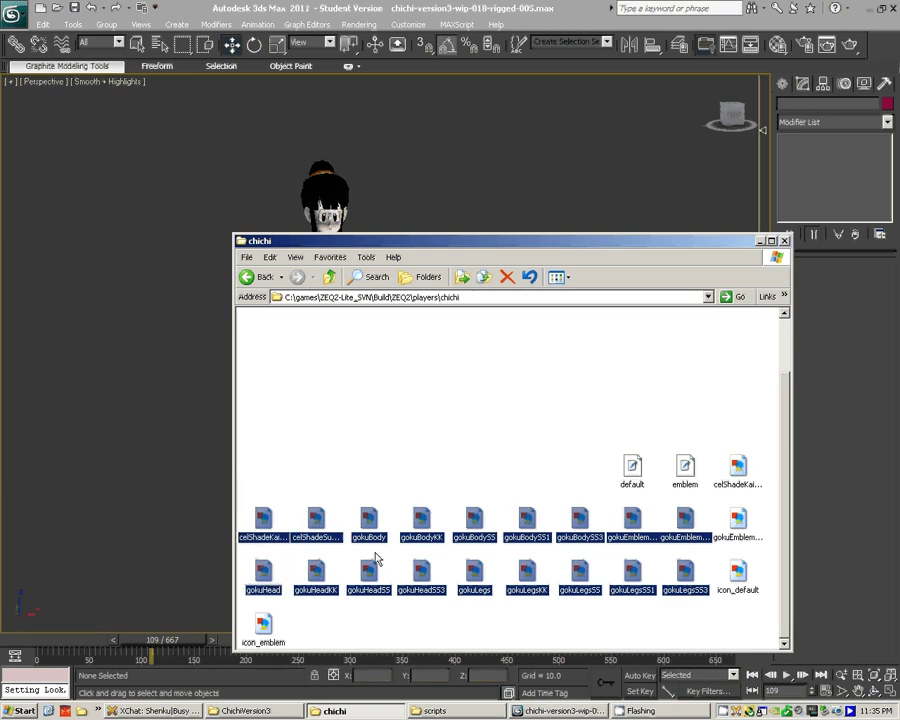
ctrl+drag(733, 427, 750, 540)
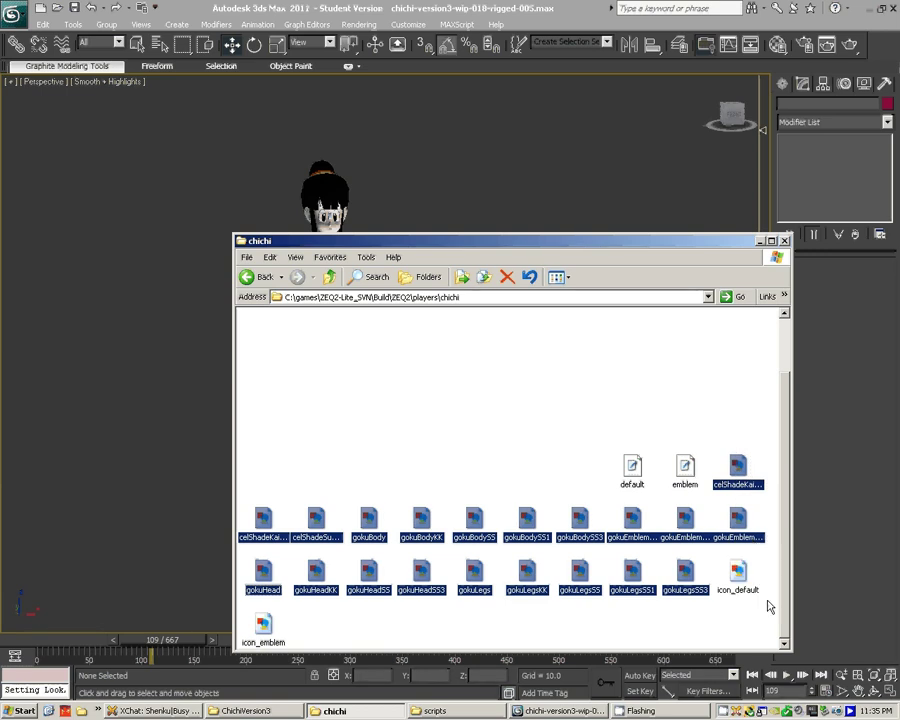
key(Delete)
click(505, 387)
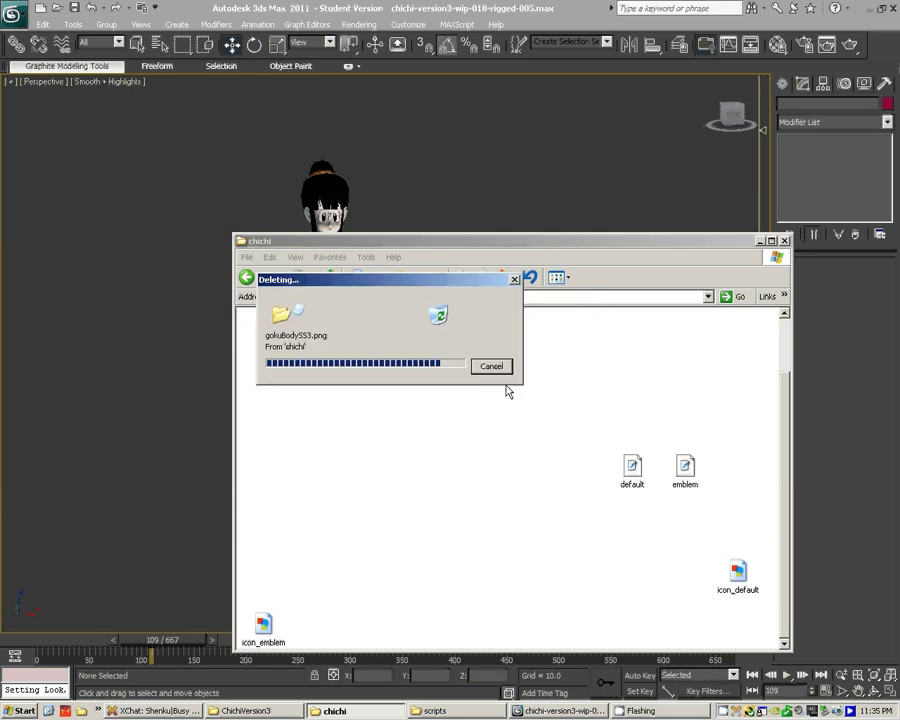
- Reopen the chichi folder from players and delete both of its emblem files
click(330, 277)
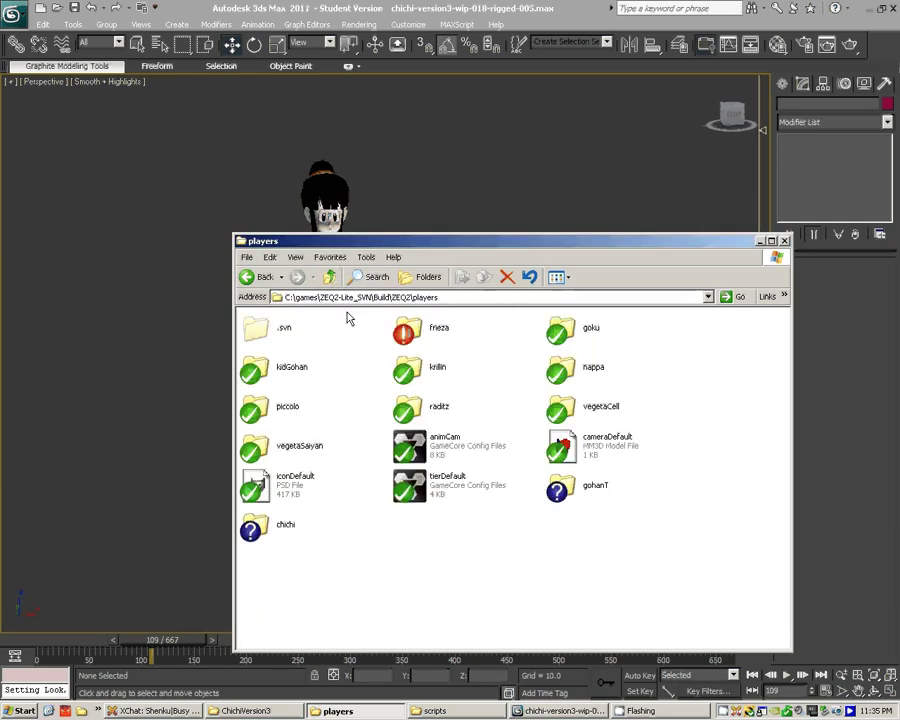
double_click(278, 530)
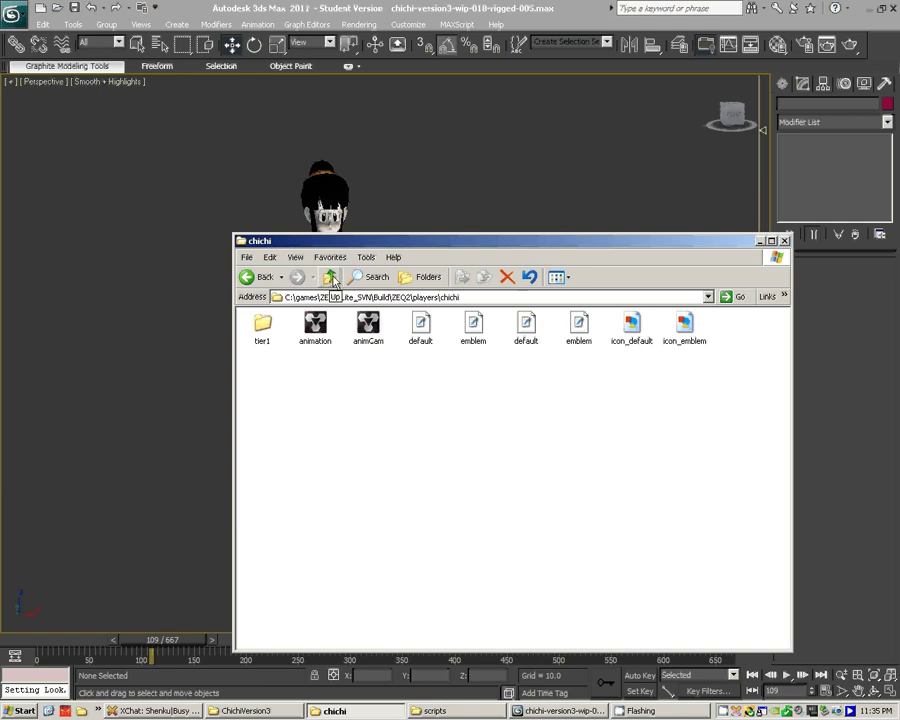
click(473, 325)
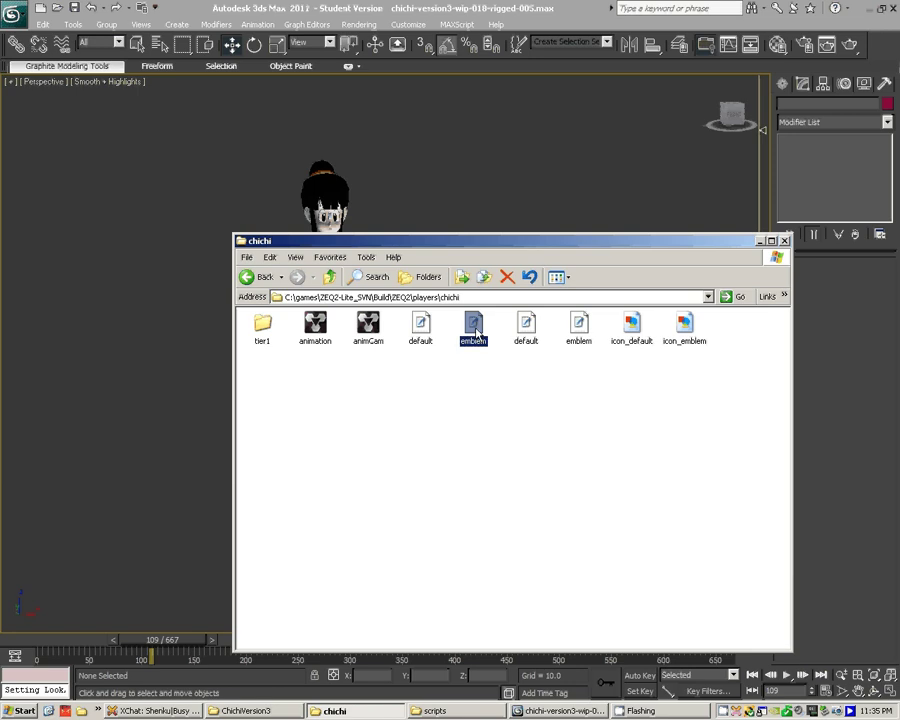
ctrl+click(591, 331)
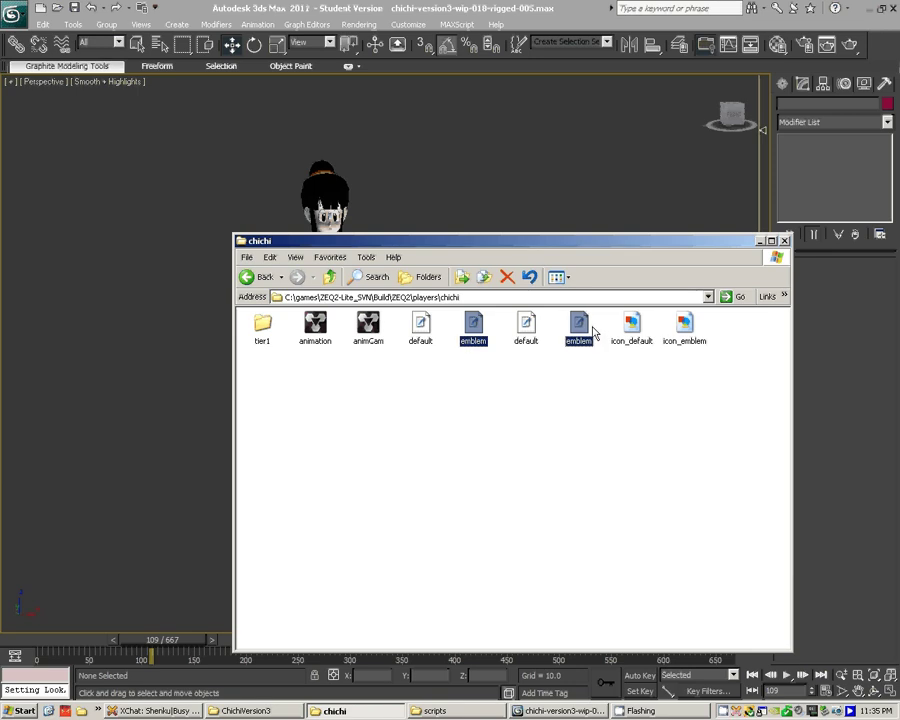
key(Delete)
click(489, 379)
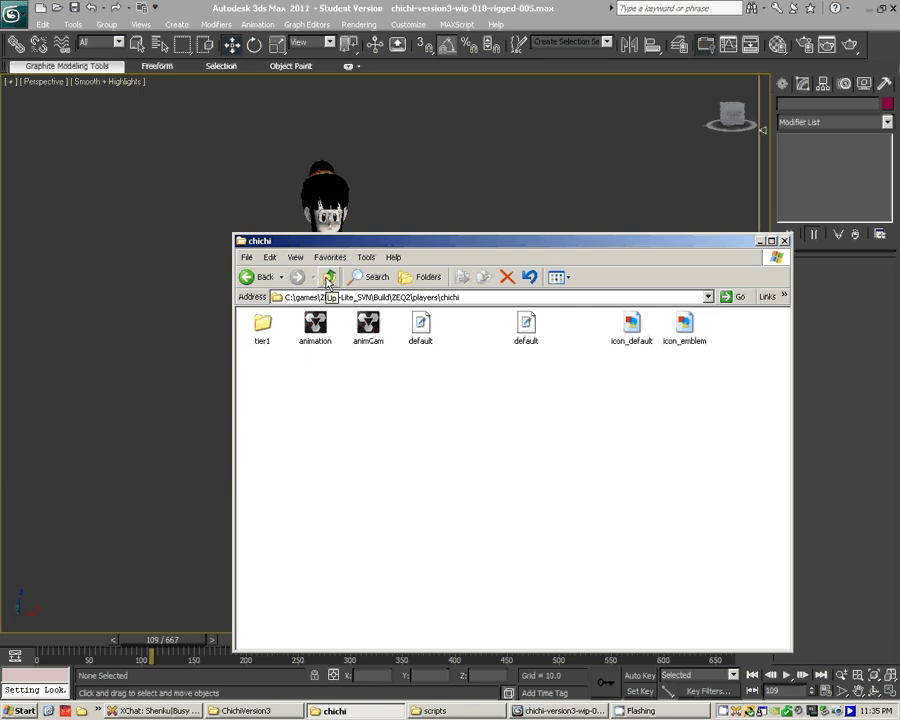
- Delete default_percent10 from the tier1 folder and open the remaining default skin file in WordPad
double_click(264, 326)
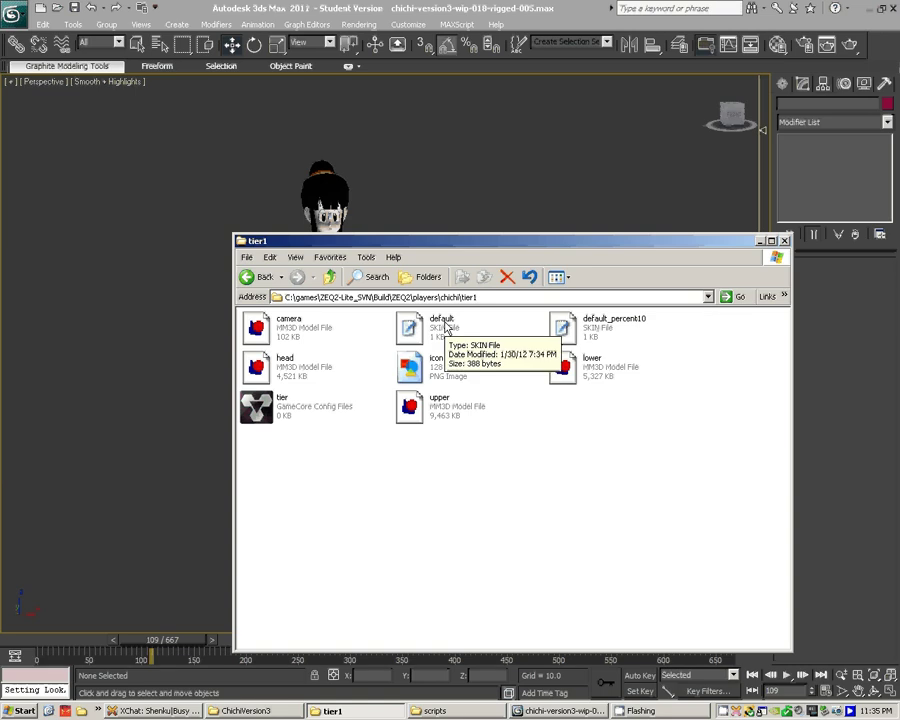
click(570, 330)
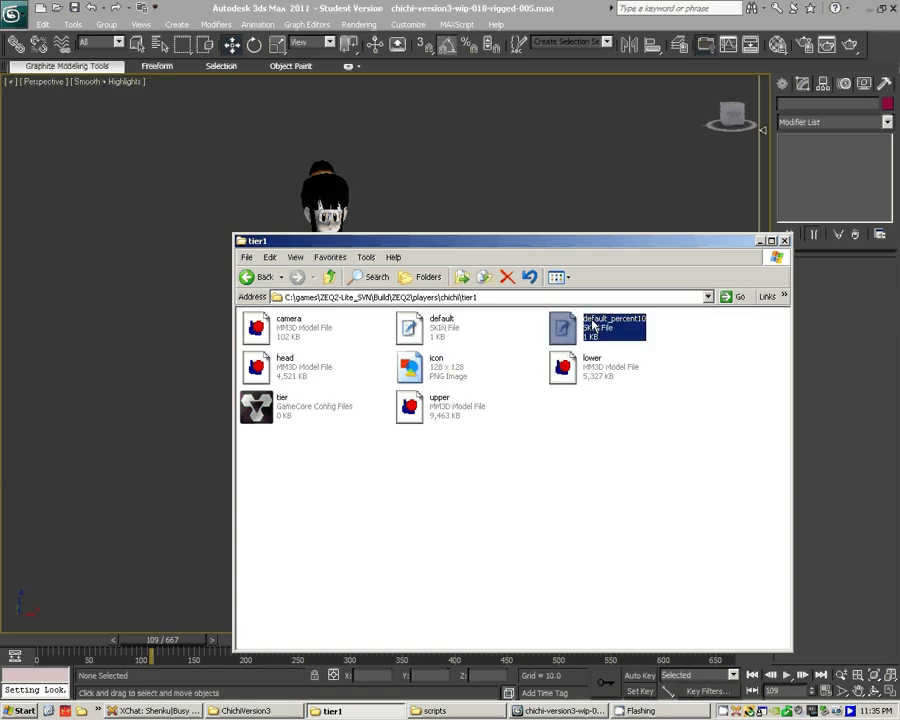
key(Delete)
click(505, 370)
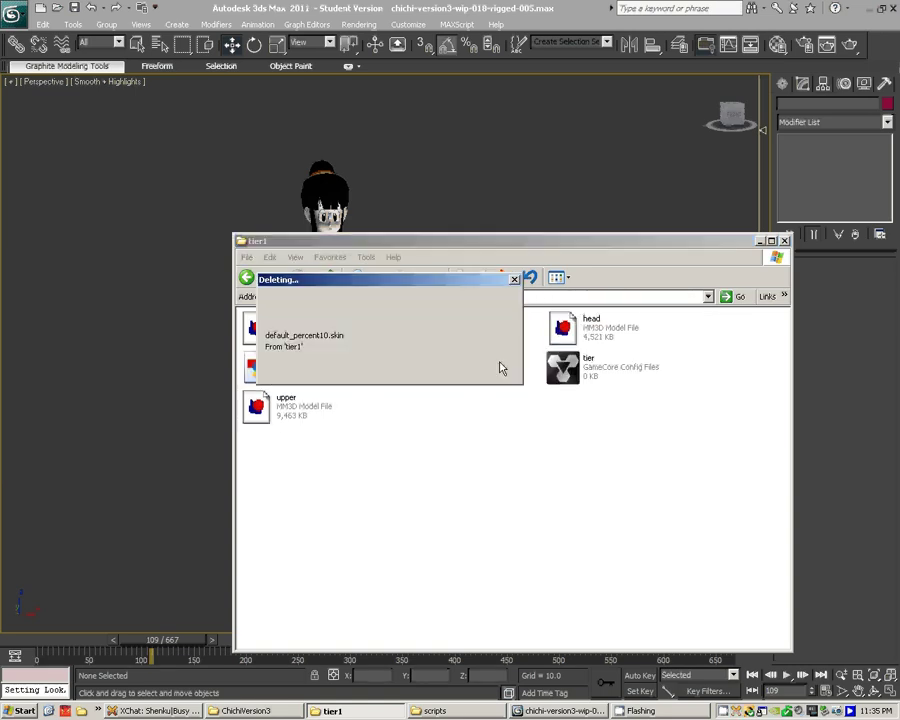
click(428, 332)
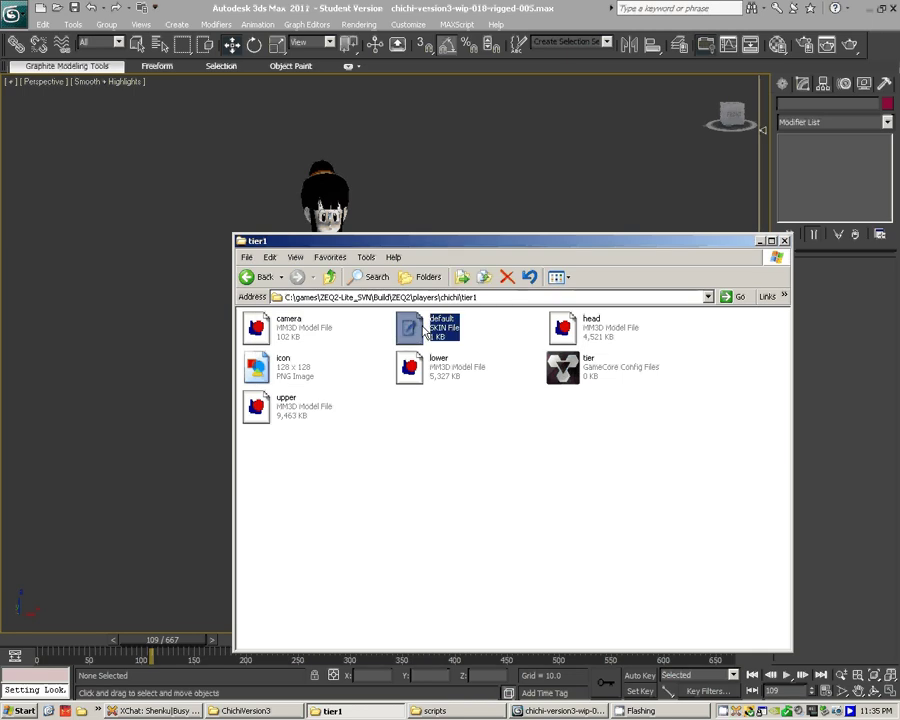
double_click(428, 332)
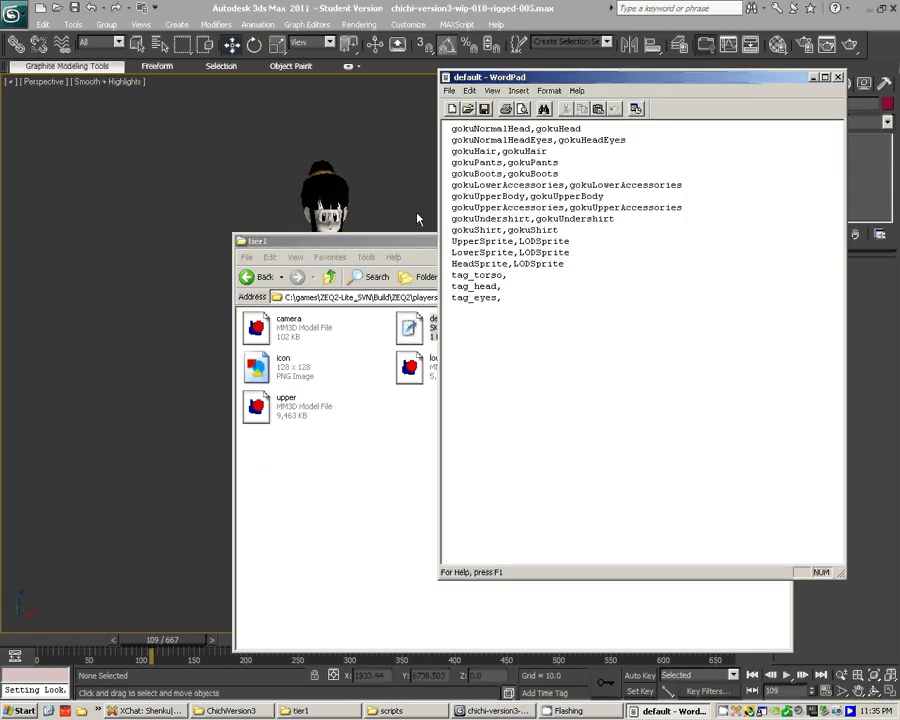
- Switch to 3ds Max, list the scene objects in descending name order and highlight the meshes from chichiSocks to chichiAnkleCloth
click(431, 58)
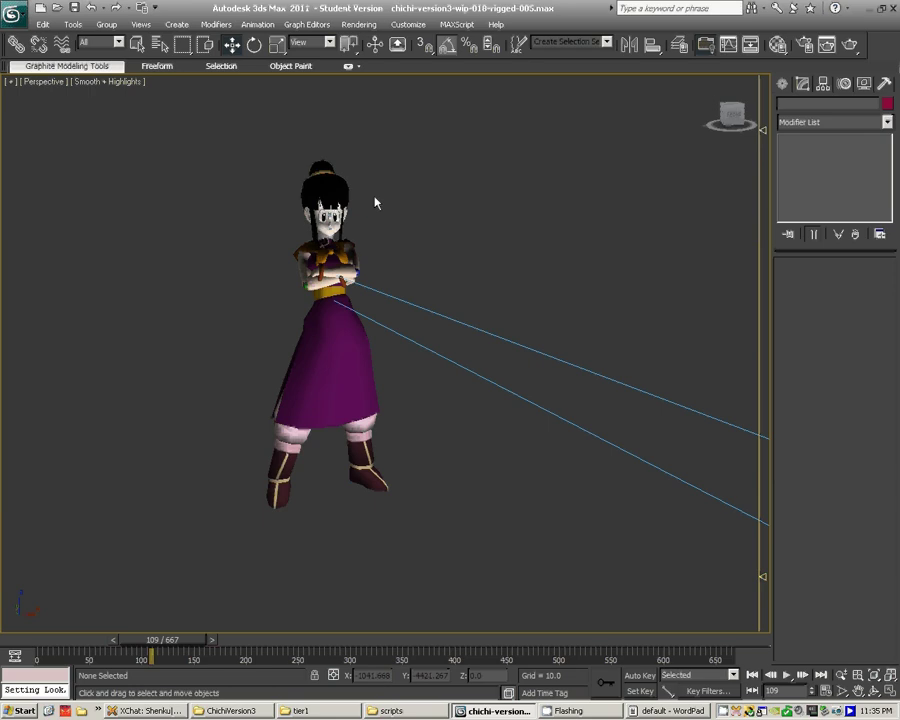
key(h)
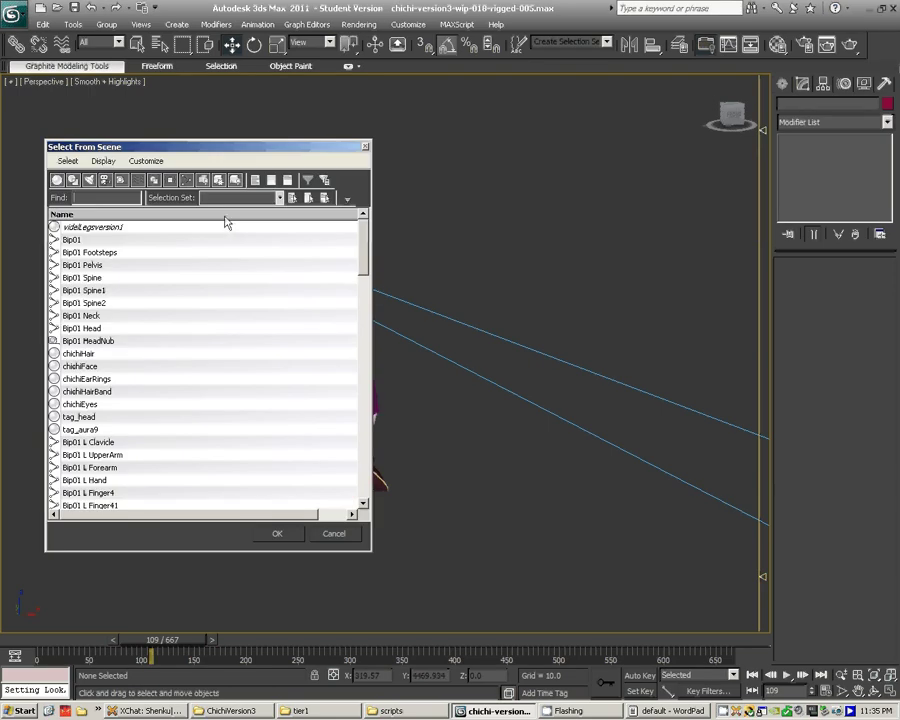
click(224, 216)
click(221, 217)
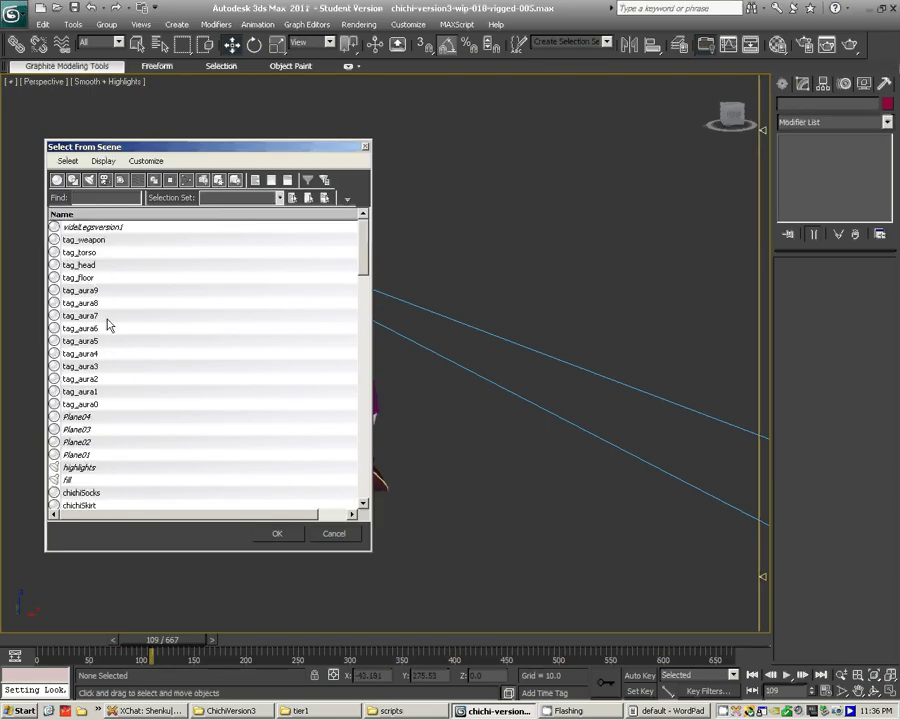
scroll(140, 290, down, 6)
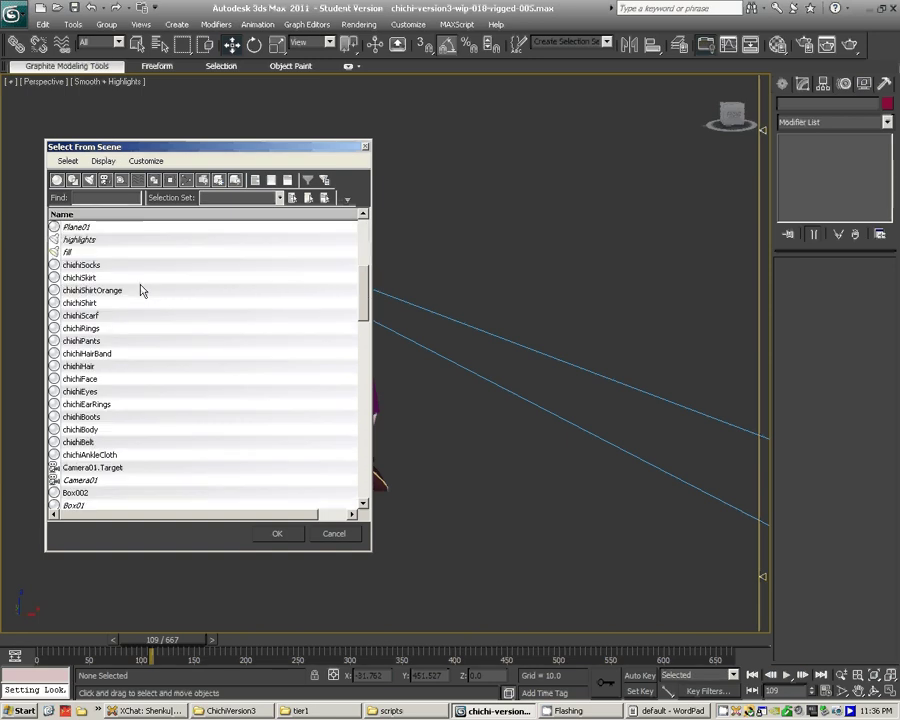
click(110, 455)
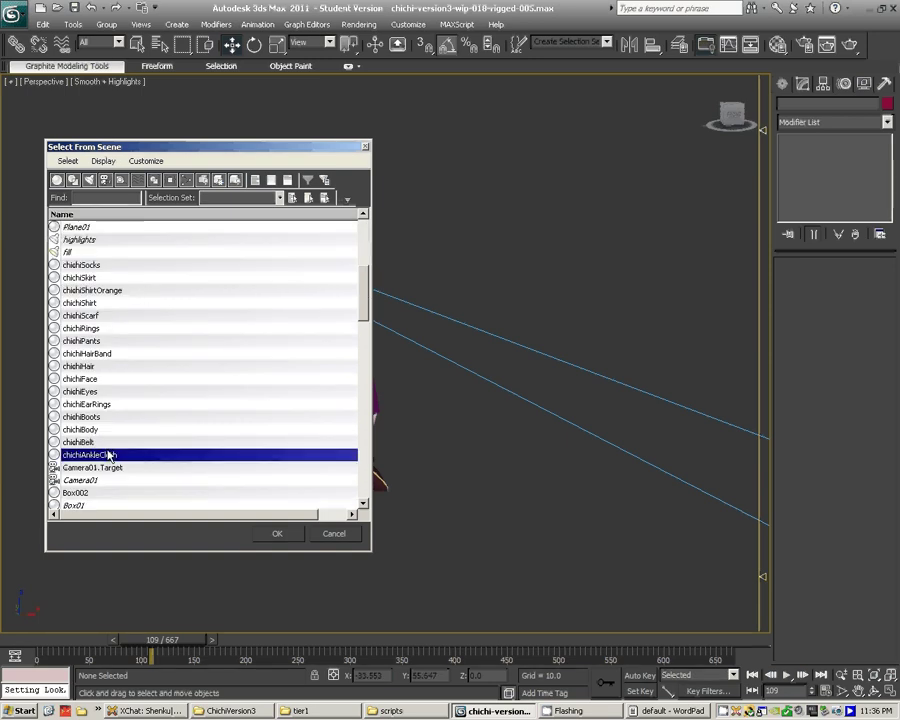
shift+click(116, 265)
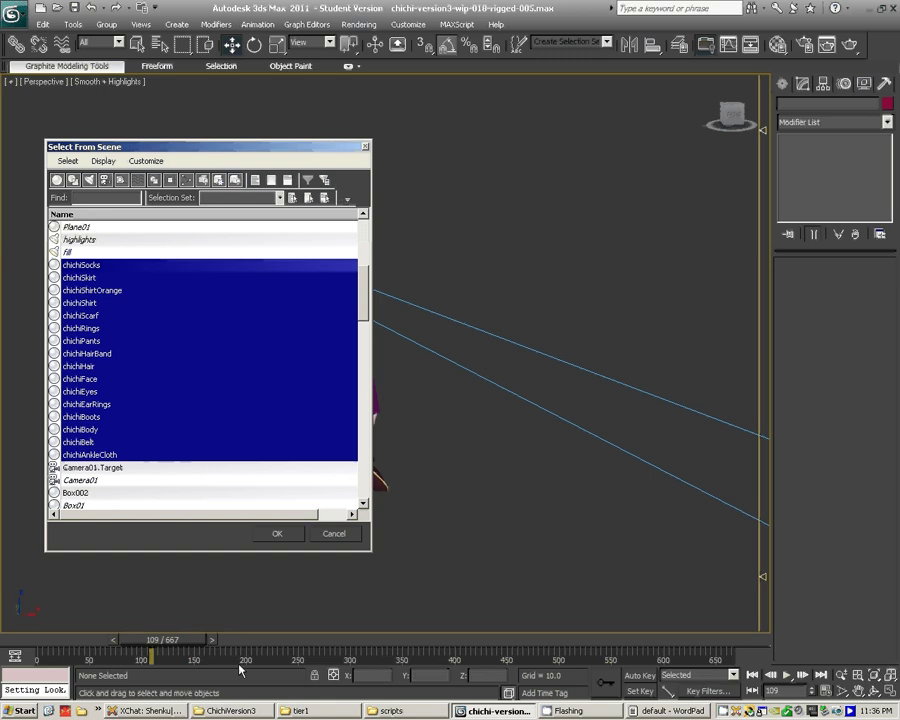
- Switch to the default skin file in WordPad and place its window beside the Select From Scene object list
drag(233, 146, 275, 141)
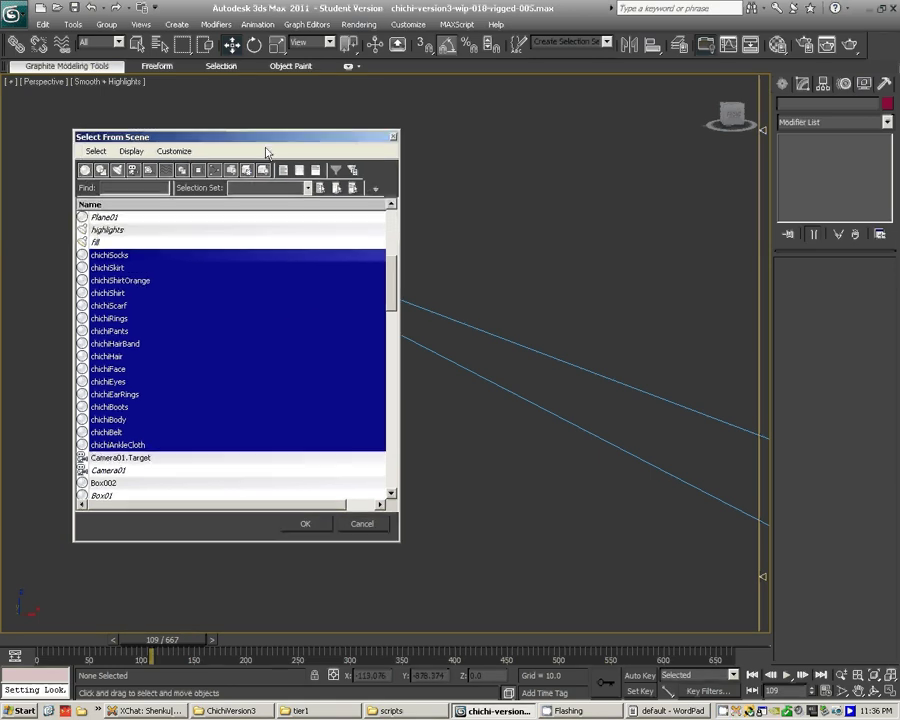
click(645, 713)
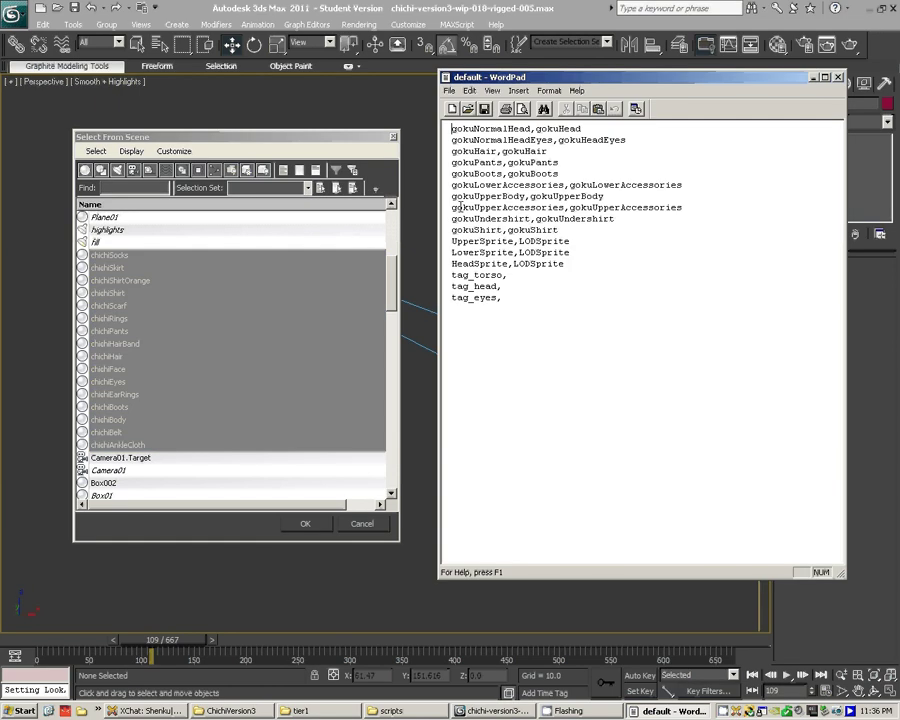
drag(615, 78, 565, 218)
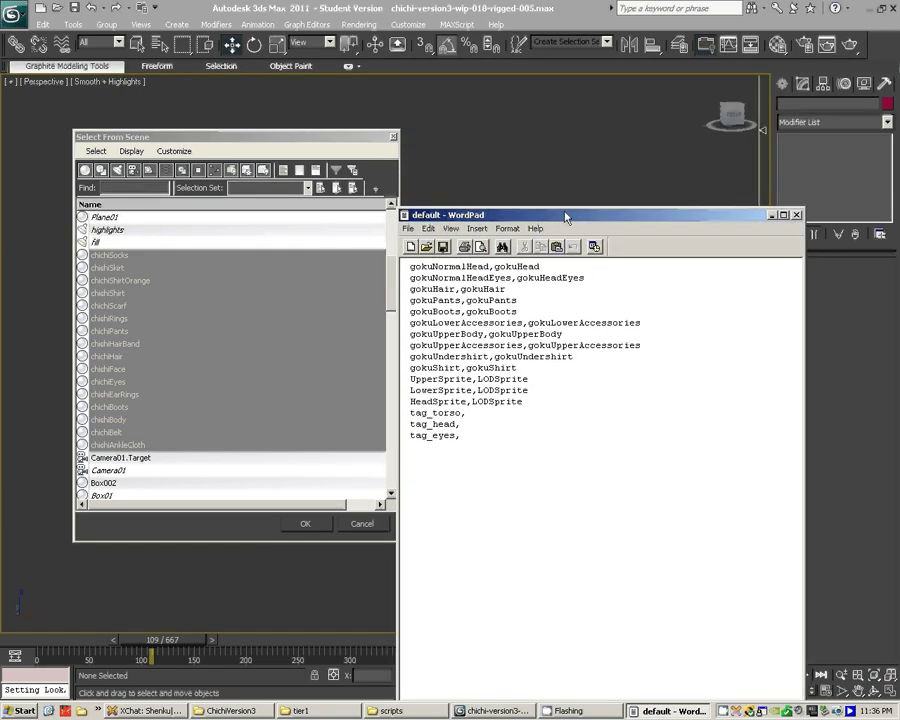
- Replace all the goku lines above UpperSprite with a first line reading chichiSocks
click(531, 369)
drag(531, 369, 403, 265)
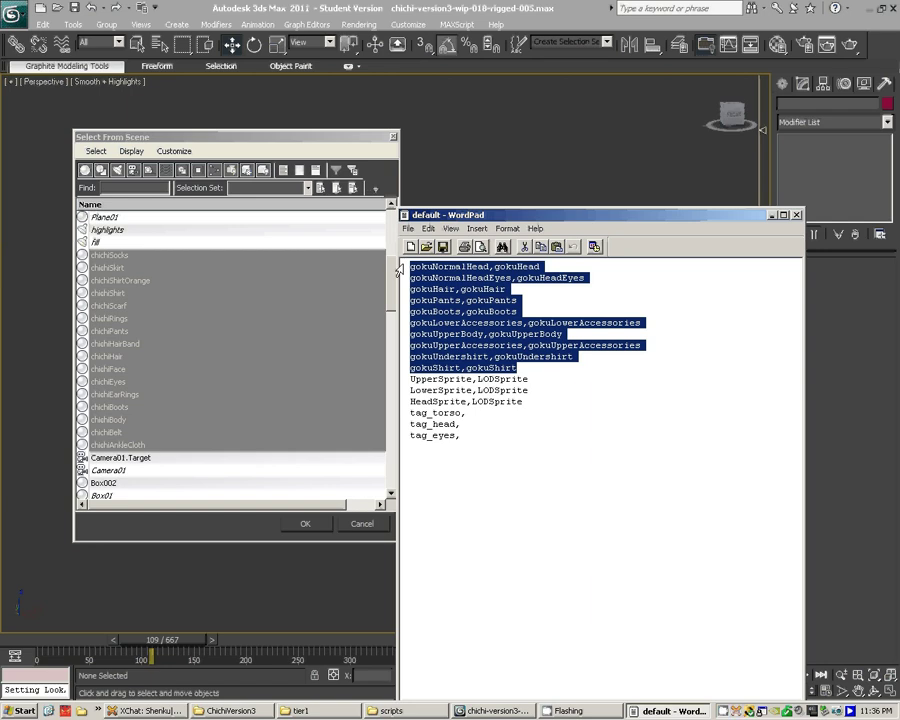
text(ch)
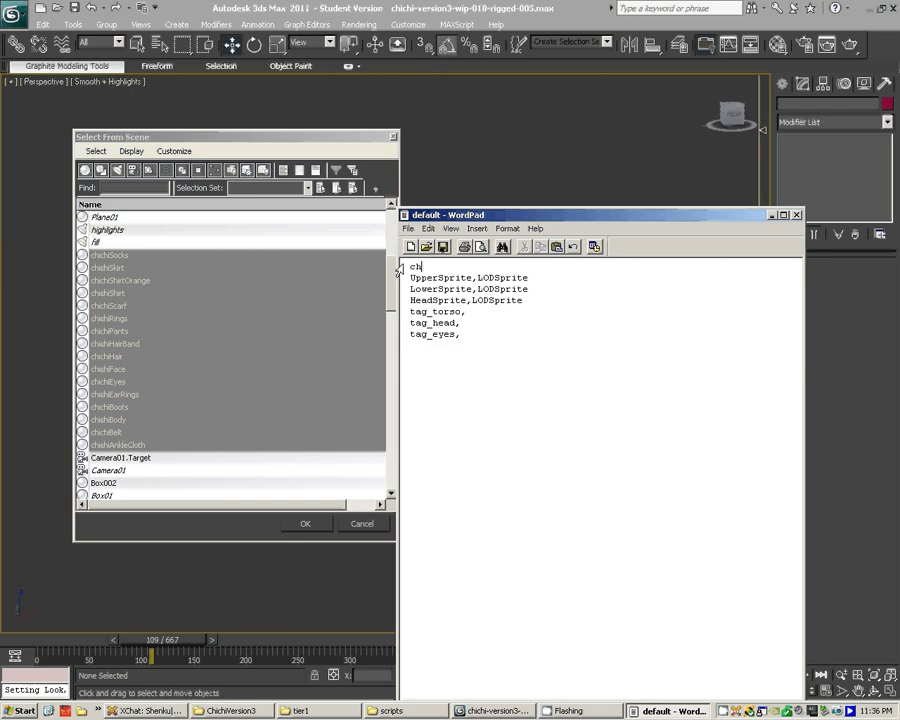
text(ichiSocks)
key(Return)
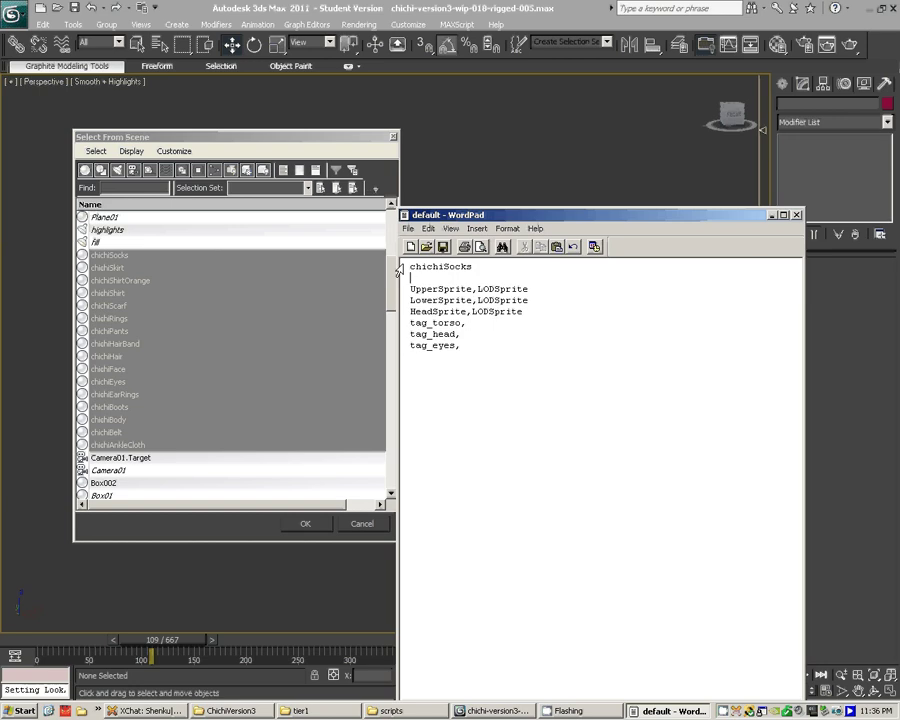
- Add a chichiSkirt line and complete the two mesh entries as chichiSocks,chichiSocks and chichiSkirt,chichiSkirt
text(chichi)
key(shift+Home)
key(End)
text(Skirt)
key(Up)
text(,chichiSocks)
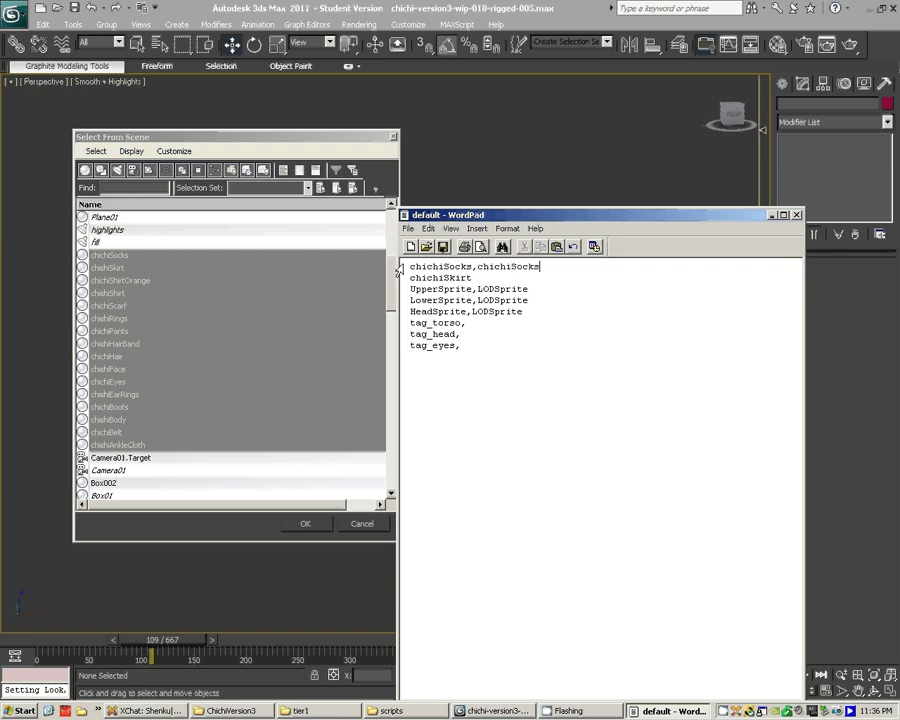
key(Down)
text(,chichiSkirt)
key(Return)
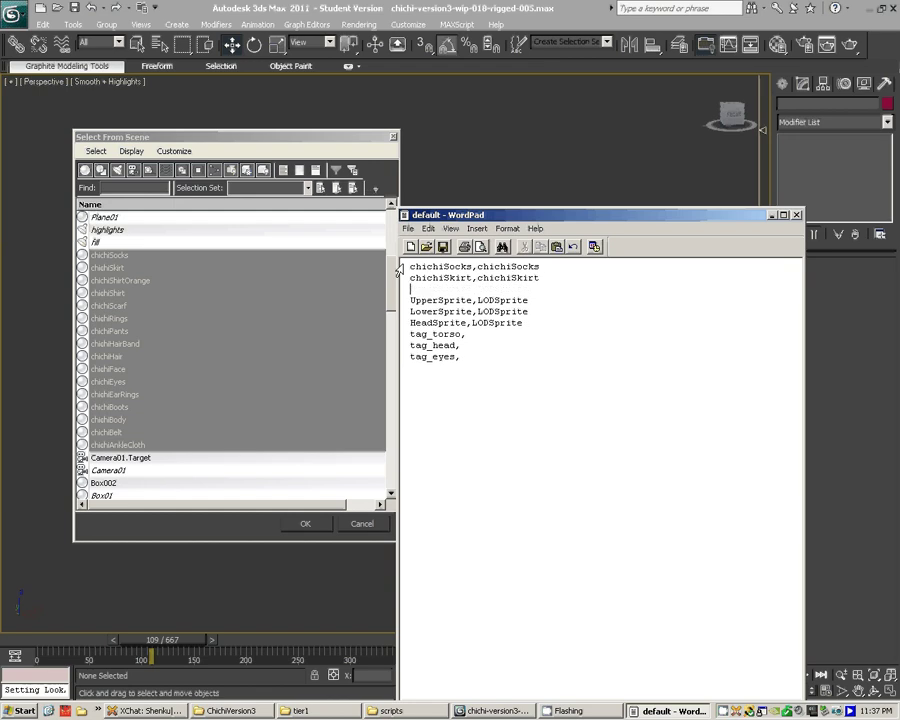
- Add the entries chichiShirtOrange,chichiShirtOrange and chichiShirt,chichiShirt on separate lines below the skirt entry
text(chichi)
text(Shirt)
text(Ors)
text(nge)
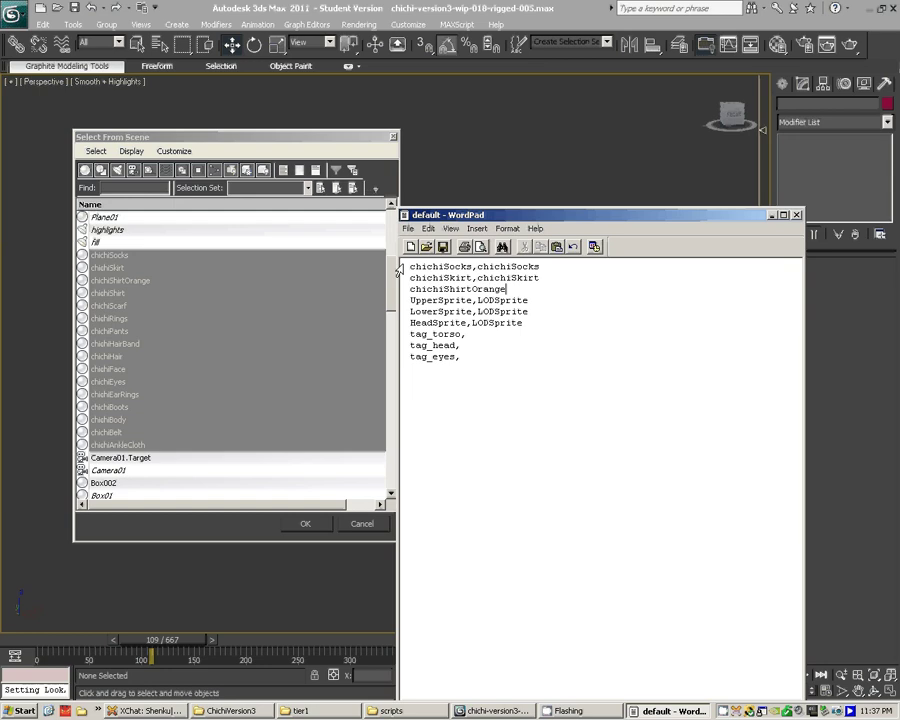
text(,chichiShirtOrange)
key(Return)
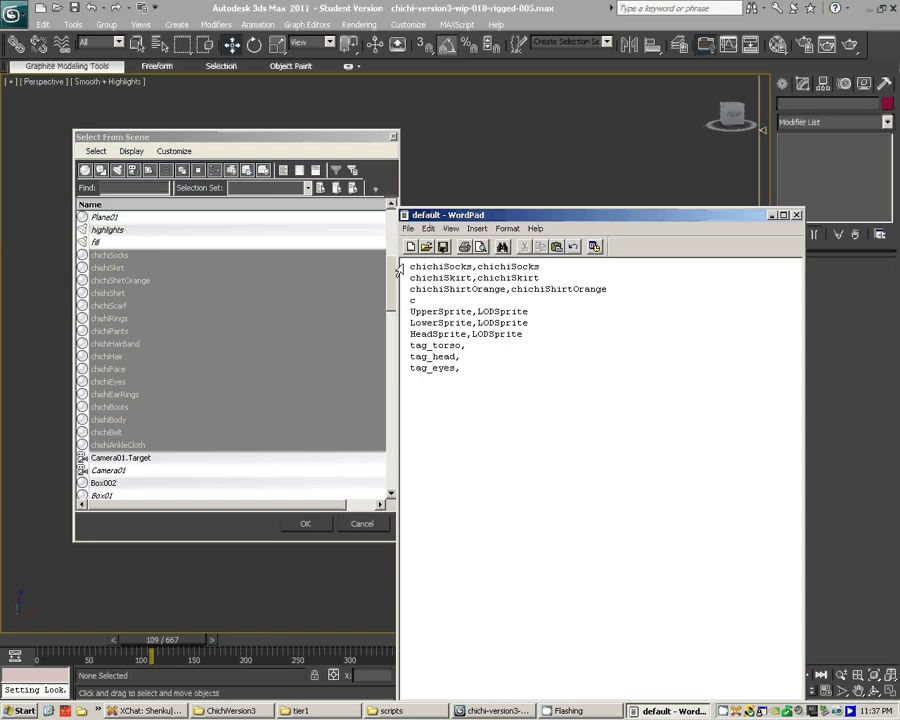
text(hichiShirt,chichiShirt)
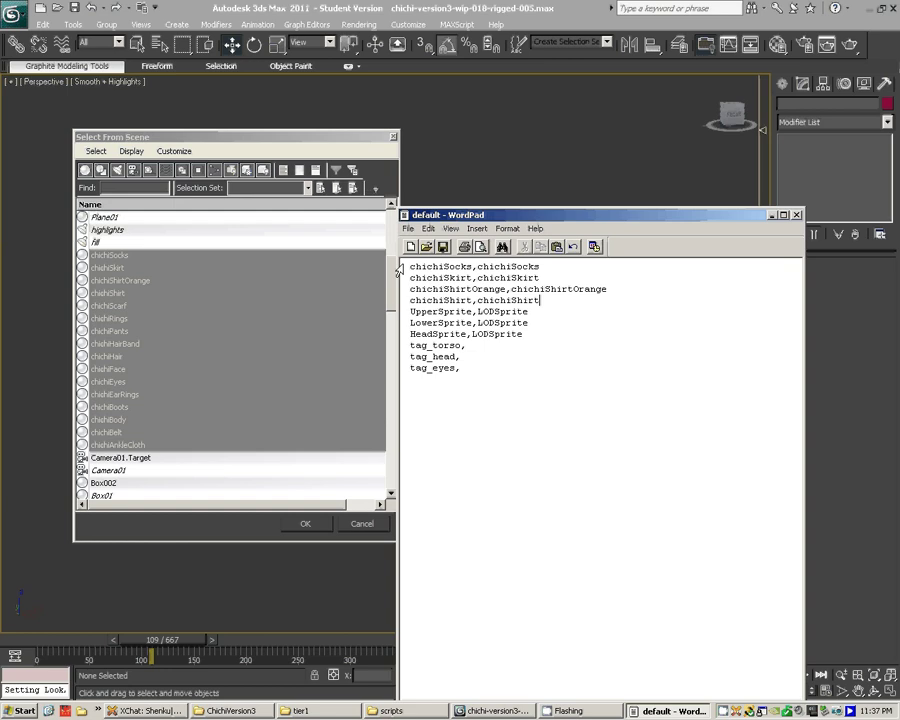
key(Return)
- Add the entries chichiScarf,chichiScarf and chichiRings,chichiRings on separate lines below the shirt entry
text(chichi)
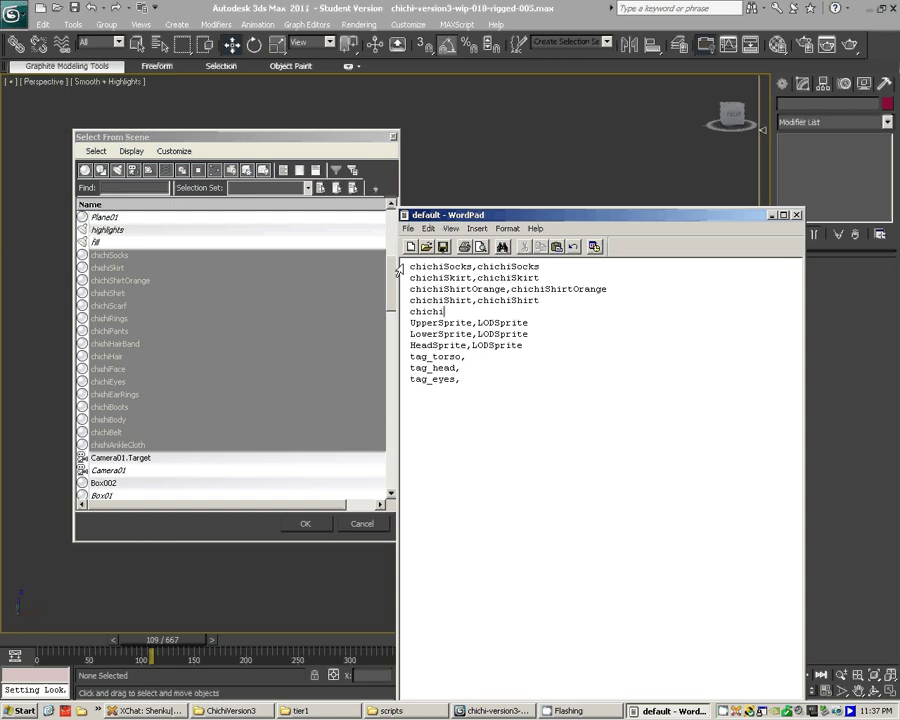
text(Scarf,chichiScarf)
key(Return)
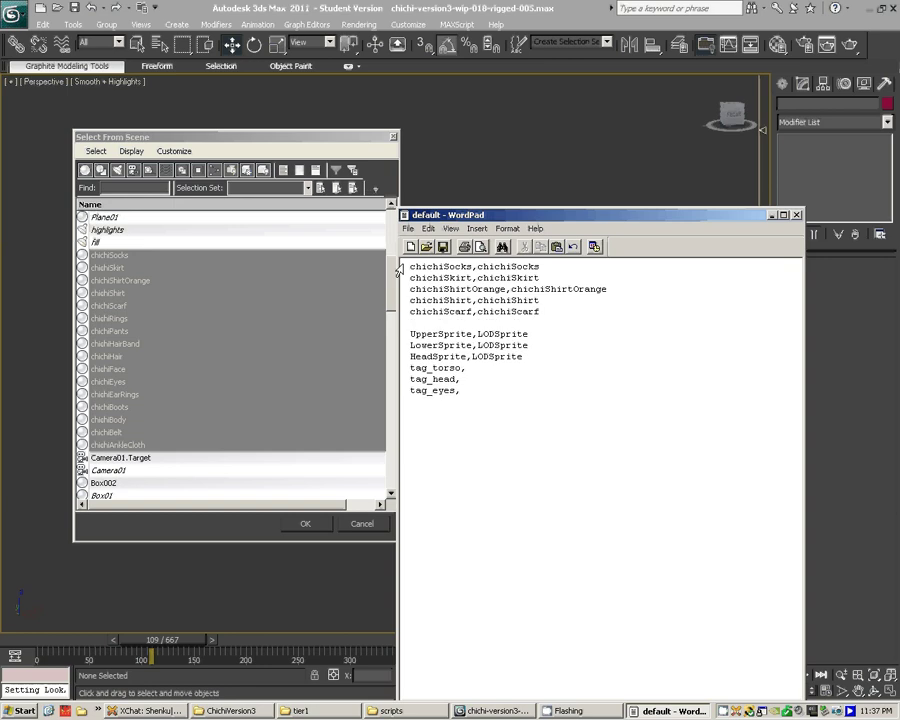
text(chichiRings,chichiRings)
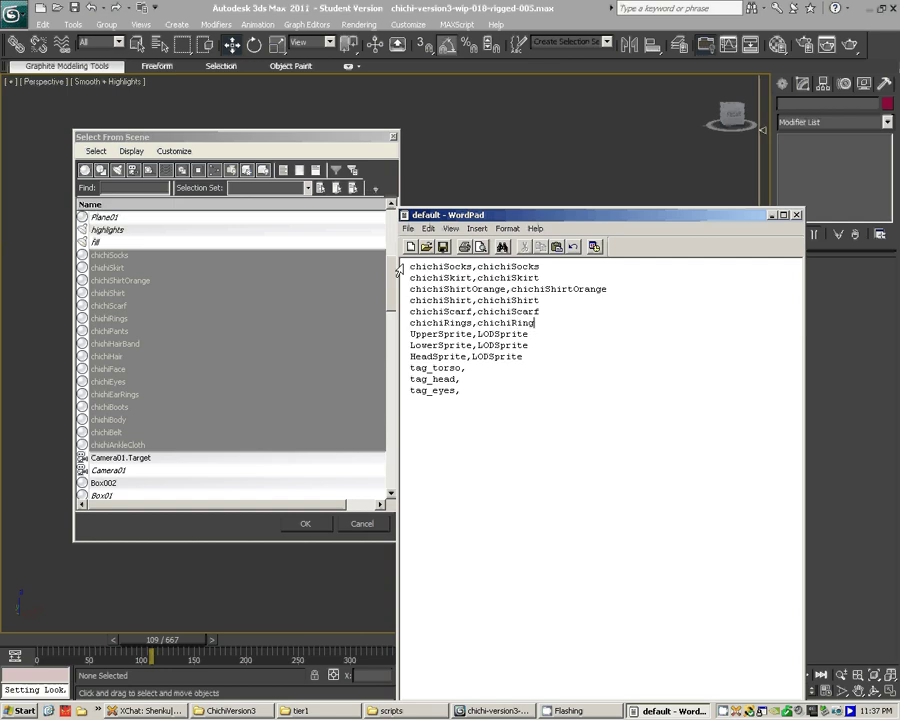
key(Return)
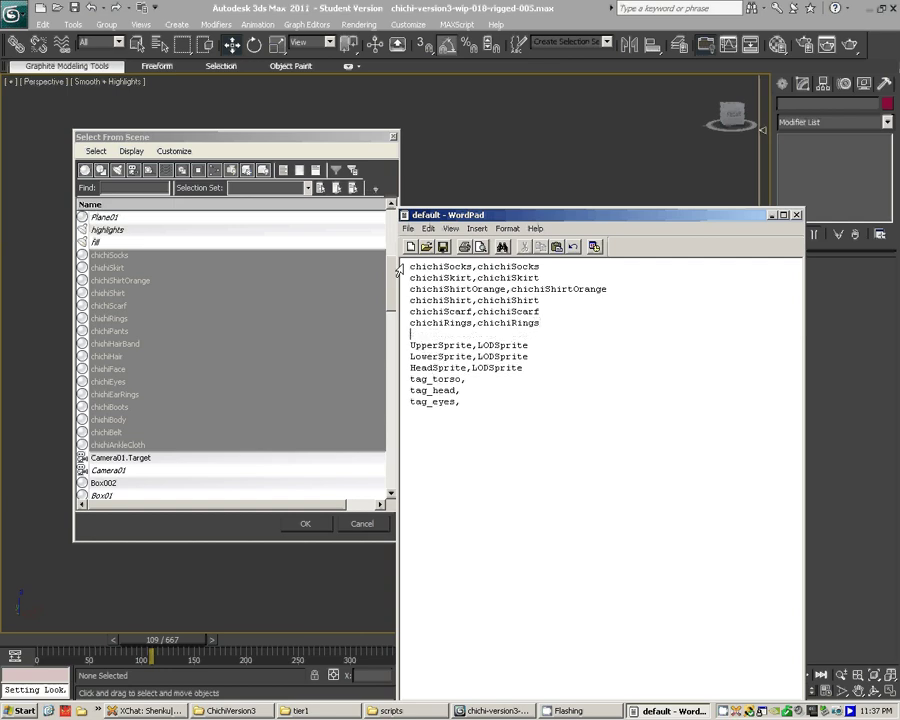
- Add the entries chichiPants,chichiPants and chichiHairBand,chichiHairBand on separate lines below the rings entry
text(chichiPants,chichiPants)
key(Return)
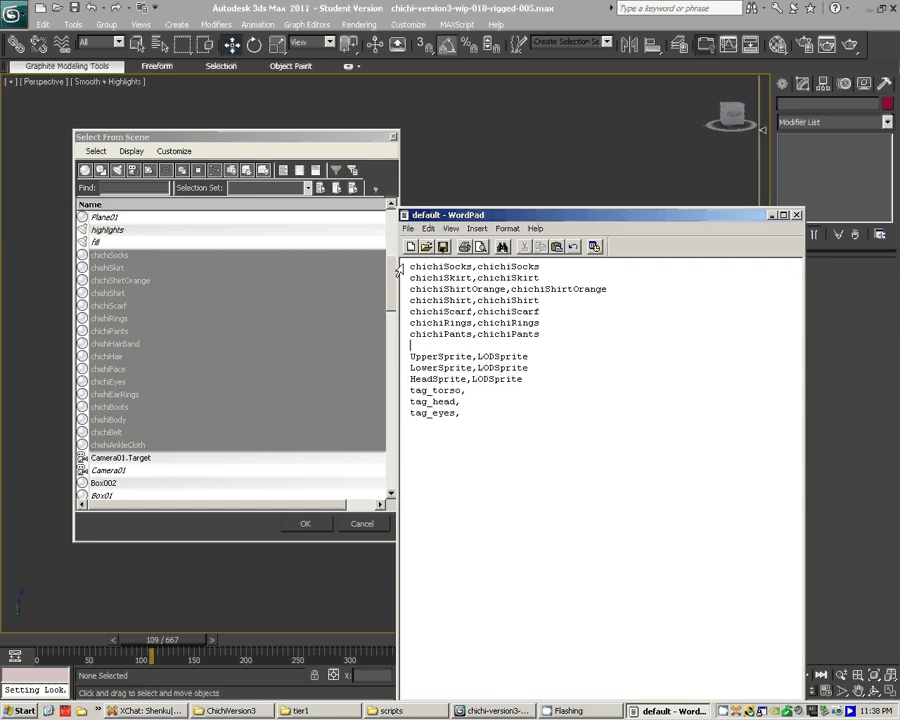
text(chichiHairBand)
key(Return)
key(BackSpace)
text(,chichiHair)
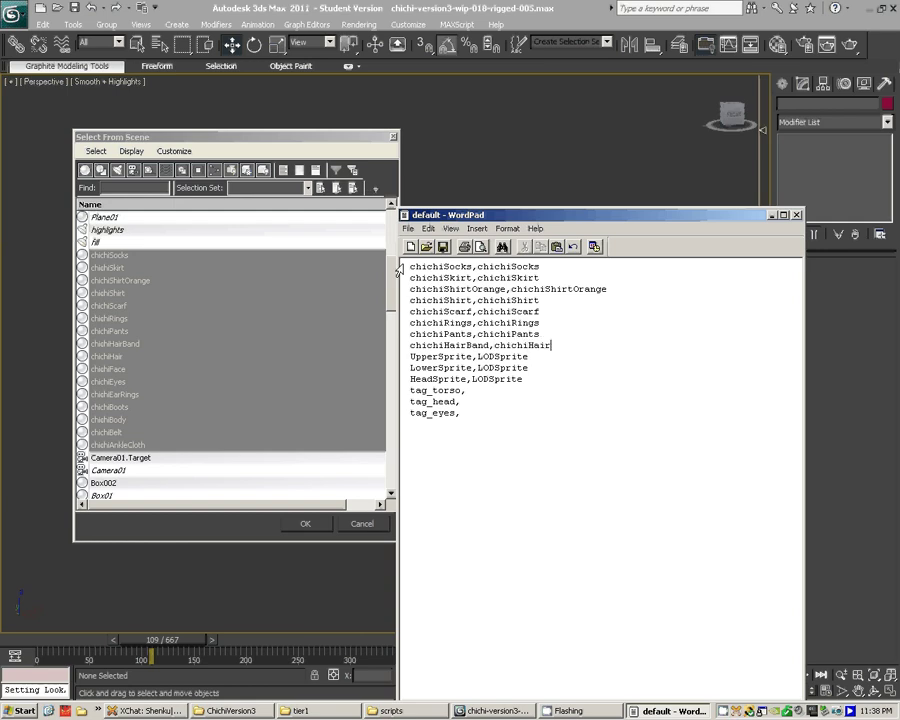
text(Band)
key(Return)
- Add the entries chichiHair,chichiHair and chichiFace,chichiFace on separate lines below the hair band entry
text(chichi)
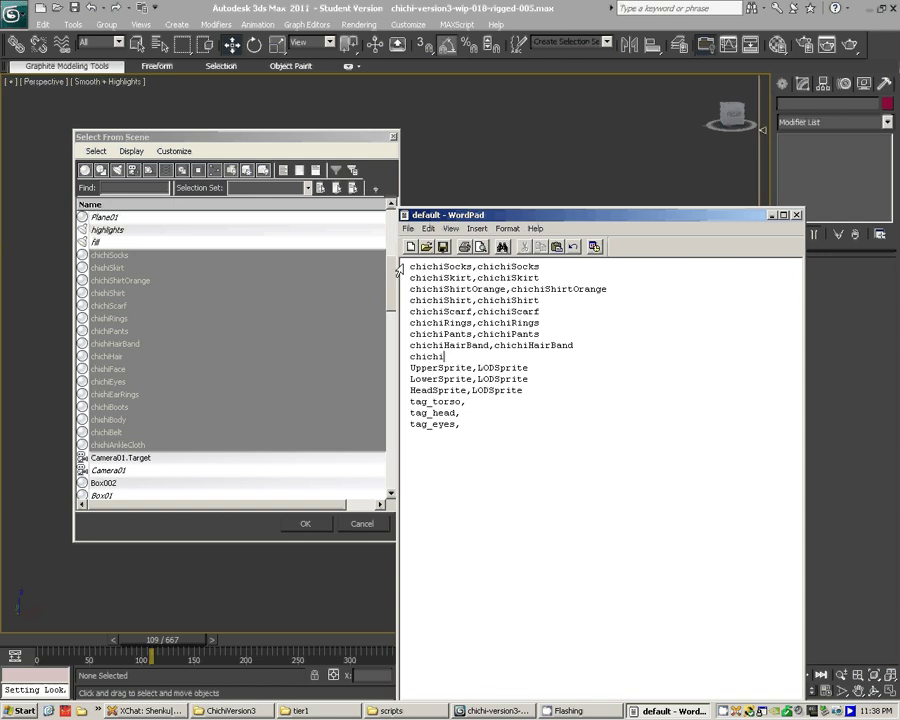
text(Hair,chichiHair)
key(Return)
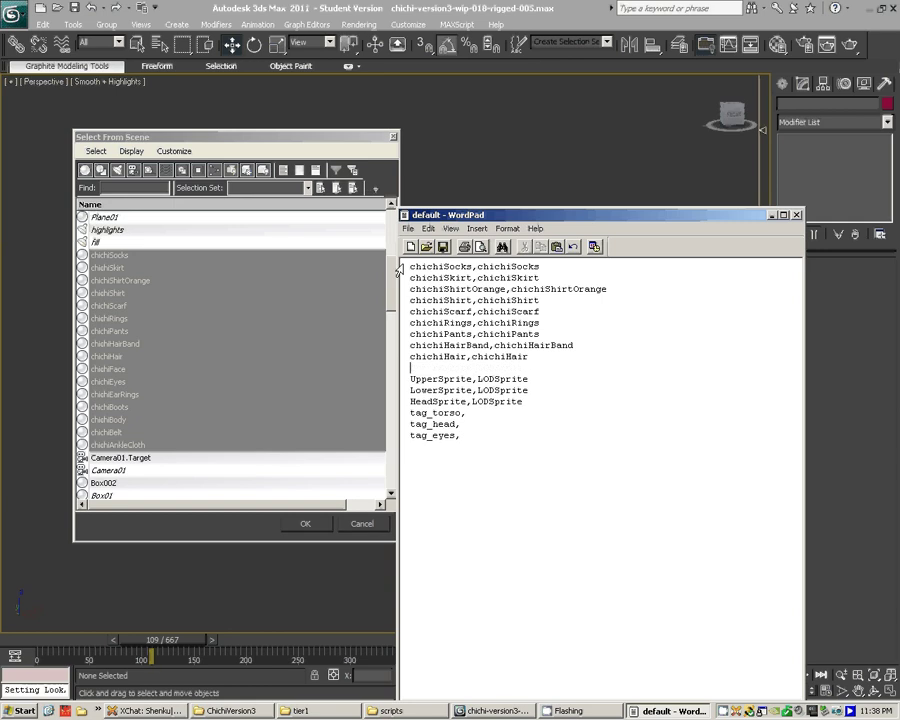
text(chichiFace,chichiFac)
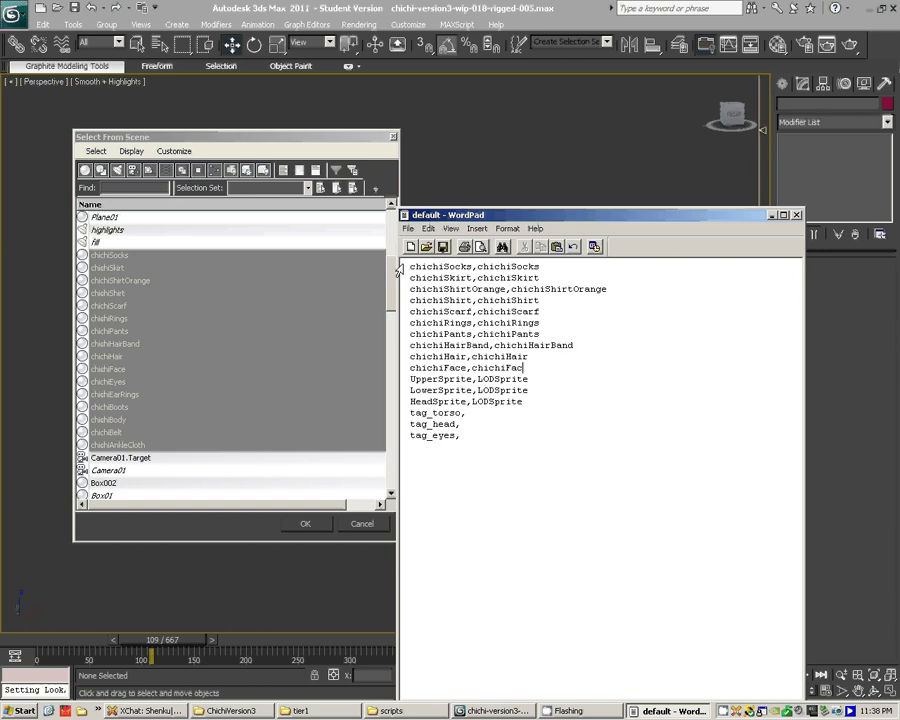
text(e)
key(Return)
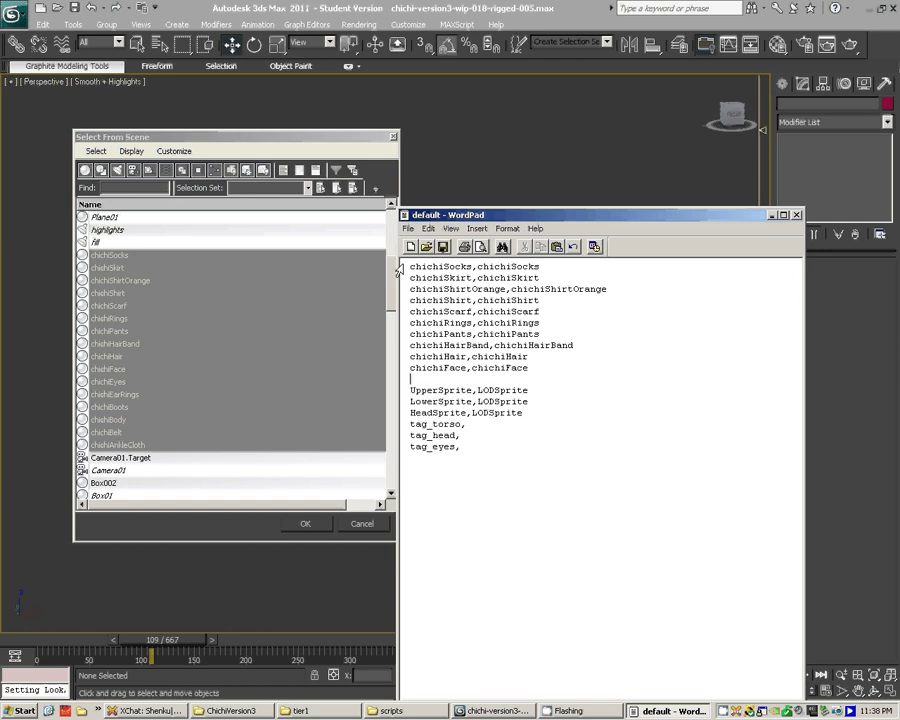
- Add the entries chichiEyes,chichiEyes and chichiEarRings,chichiEarRings on separate lines below the face entry
text(chichiEyes,chichiEyes)
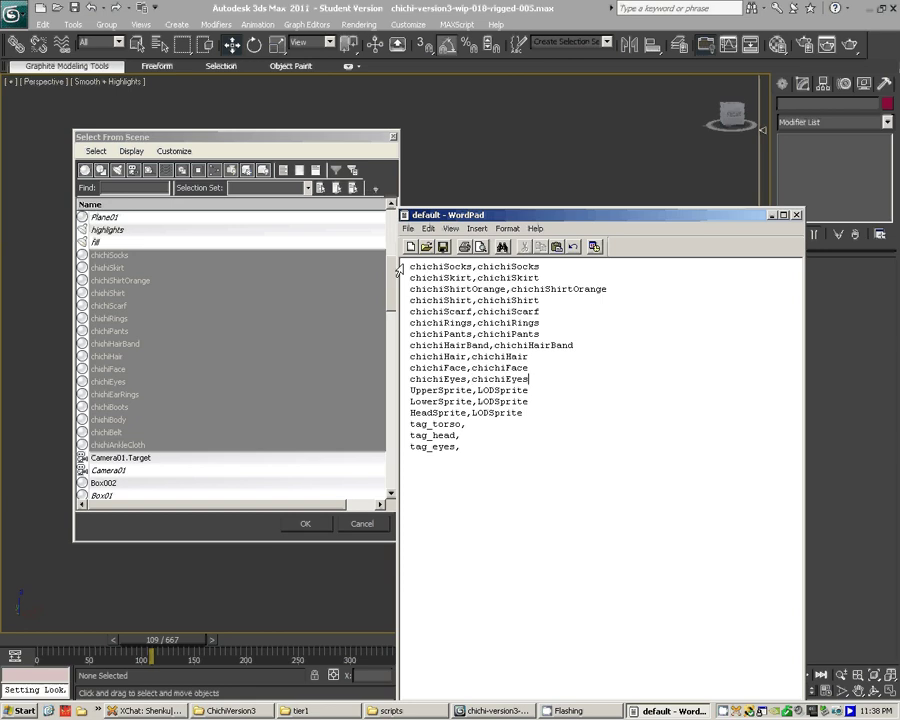
key(Return)
text(chichi)
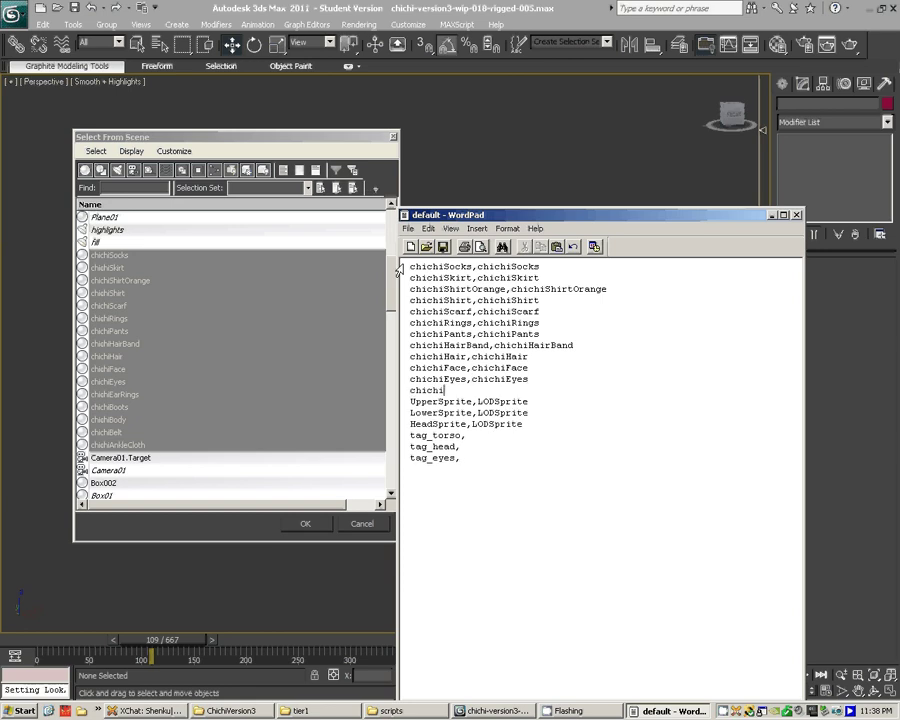
text(EarRings,chichiEar)
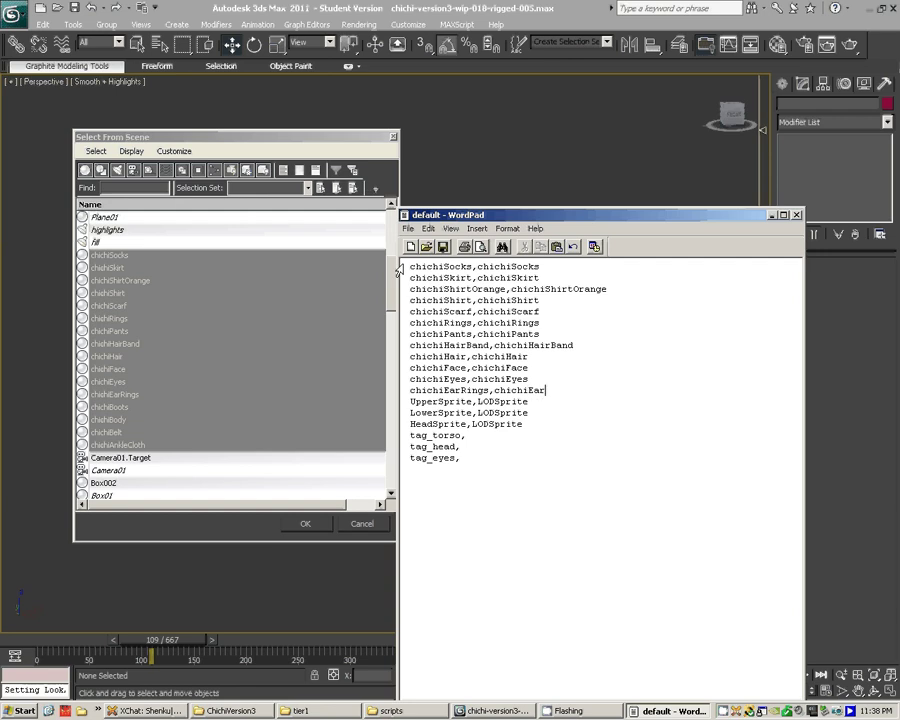
text(Rings)
key(Return)
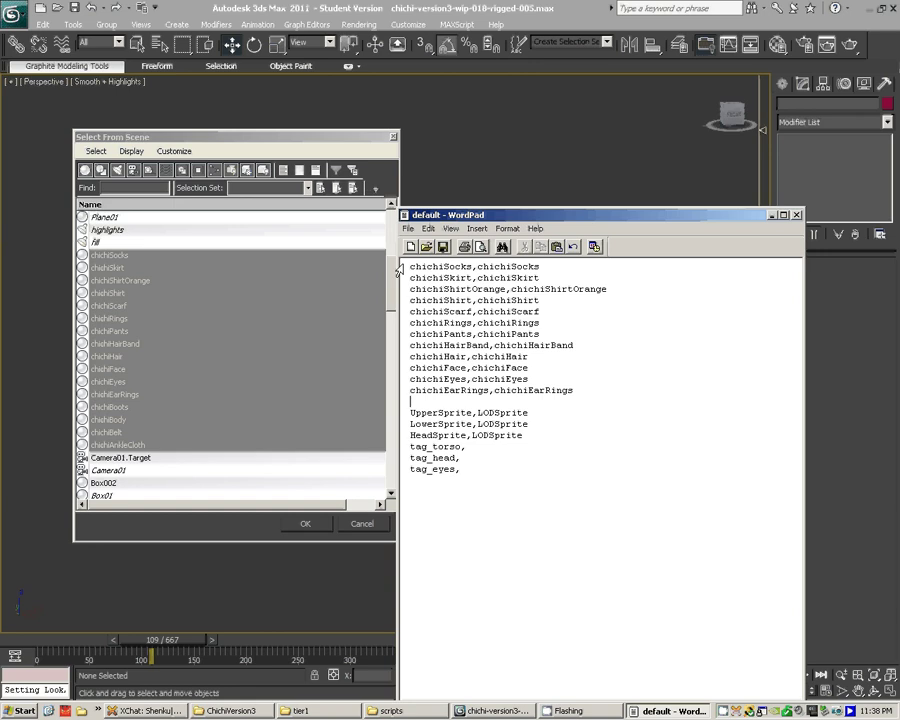
- Add the entries chichiBoots,chichiBoots and chichiBody,chichiBody on separate lines below the earrings entry
text(chichiBoots,chichiBoots)
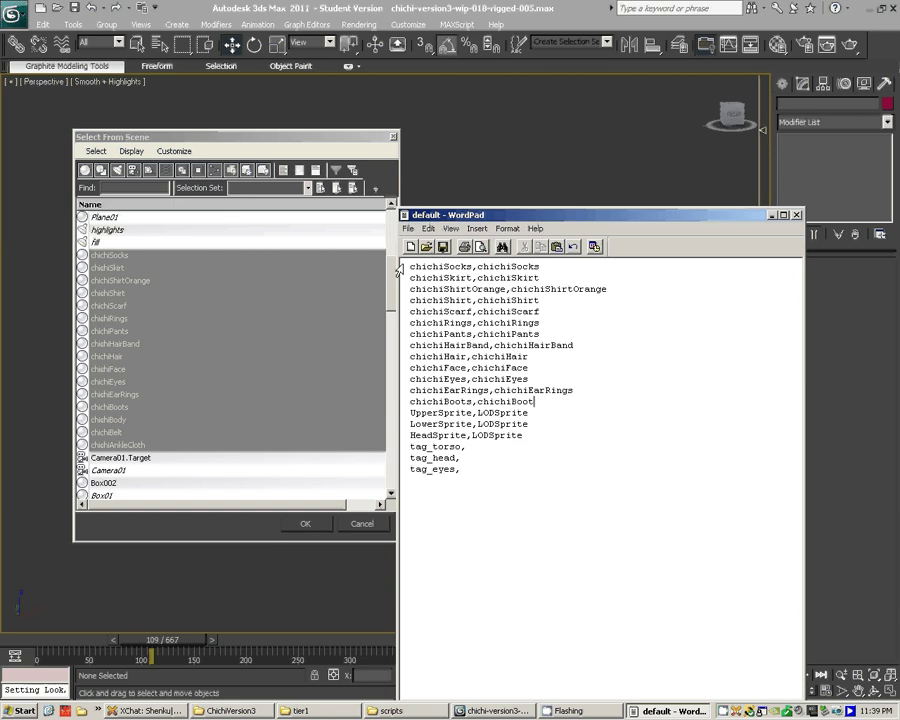
key(Return)
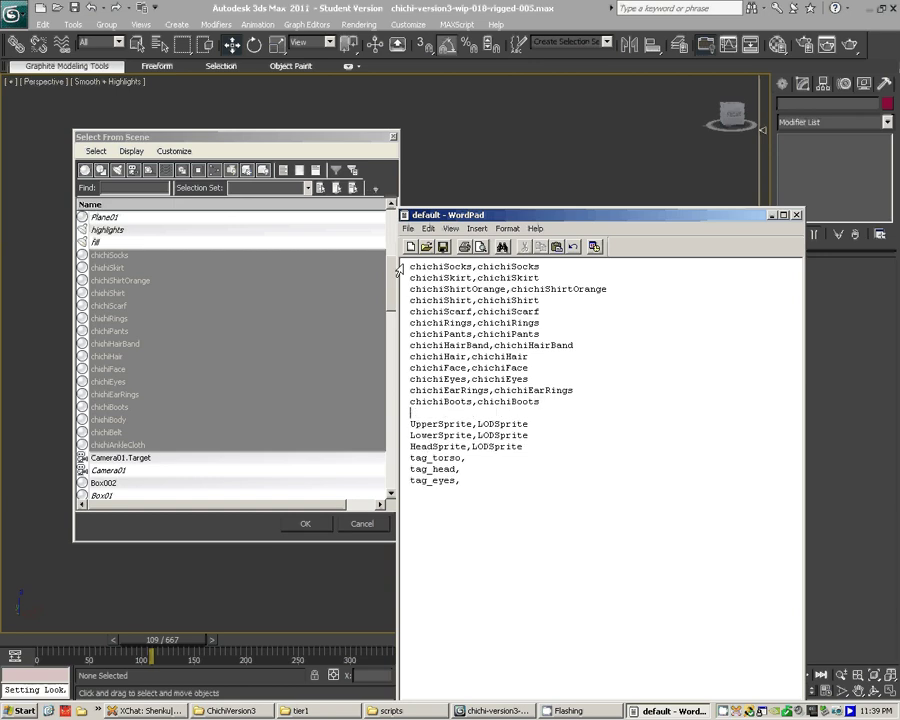
text(chichiBody,chichiBody)
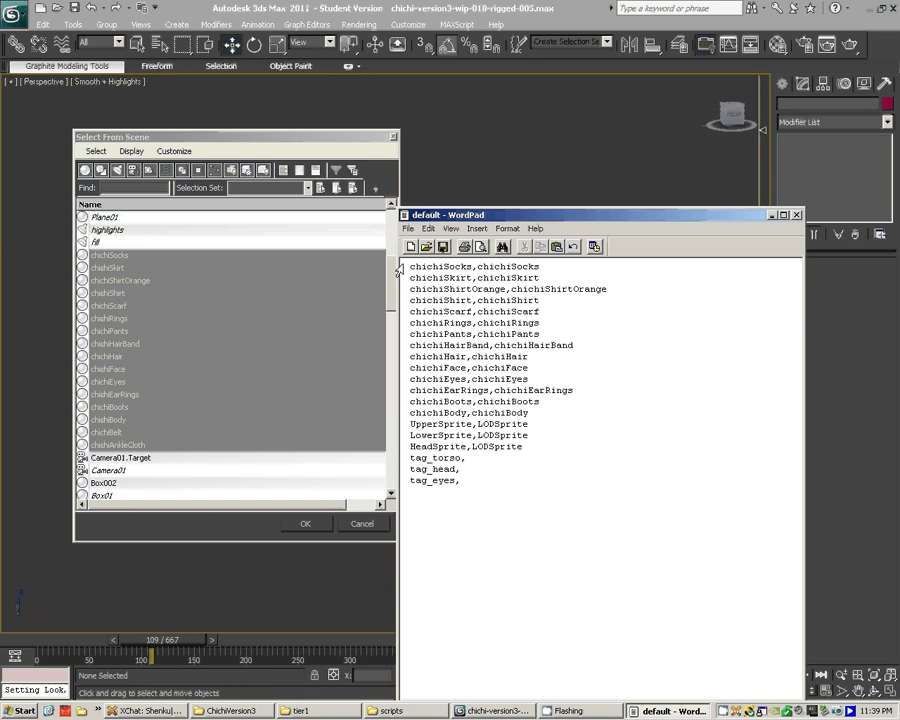
key(Return)
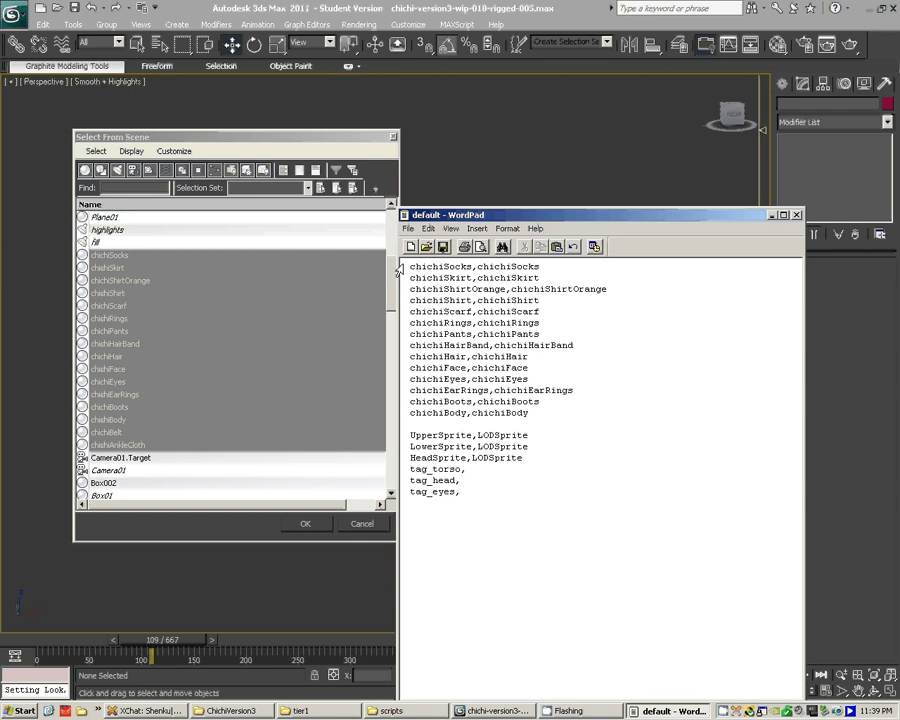
- Add the entries chichiBelt,chichiBelt and chichiAnkleCloth,chichiAnkleCloth below the body entry, and save and close the file
text(chichiBelt,chichiBelt)
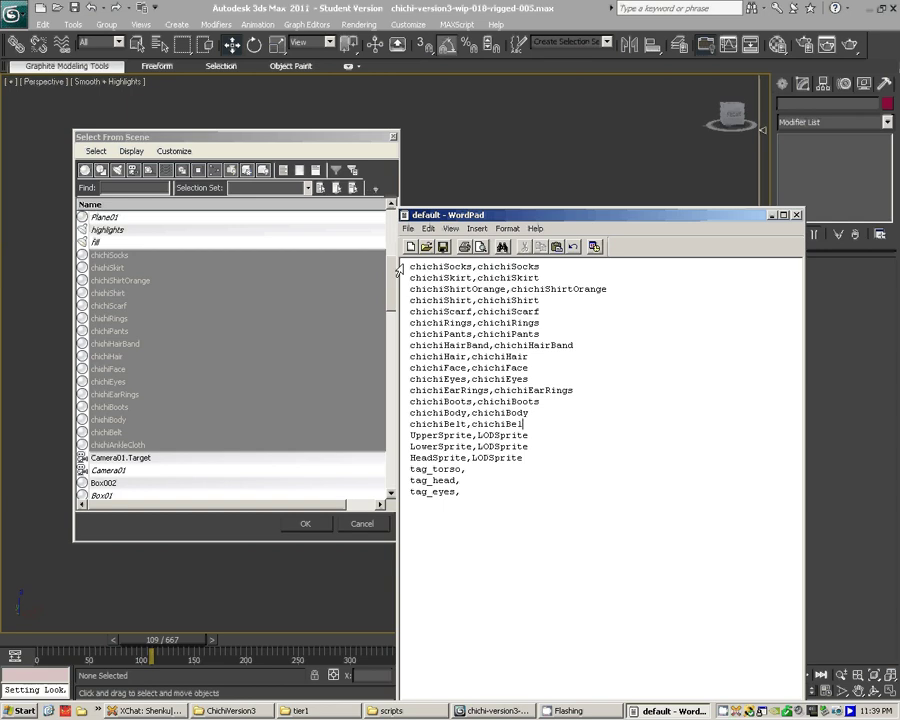
key(Return)
text(chichi)
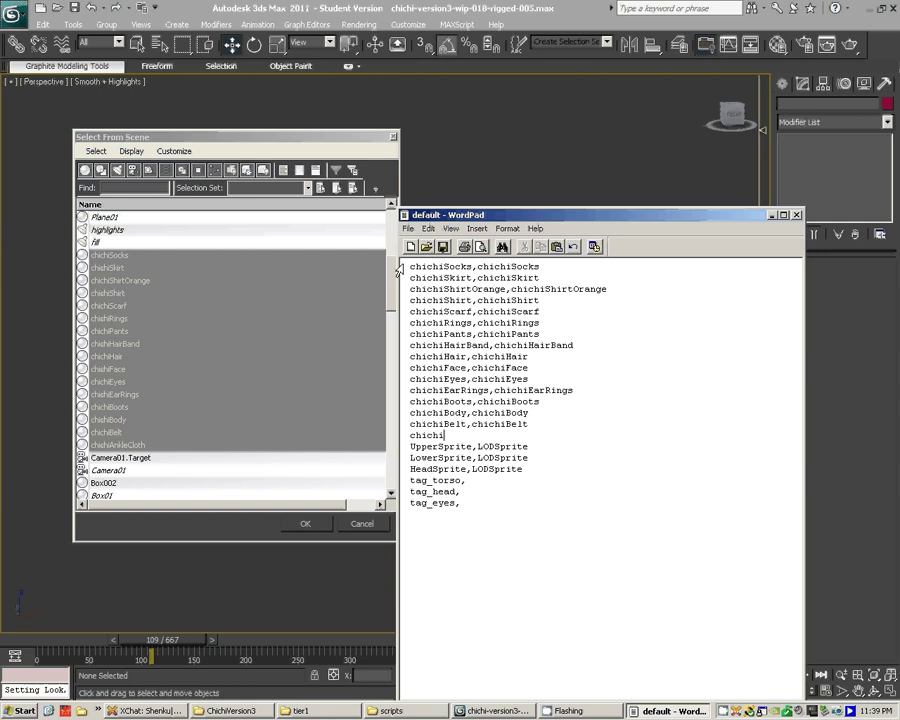
text(AnkleCloth,chichiAn)
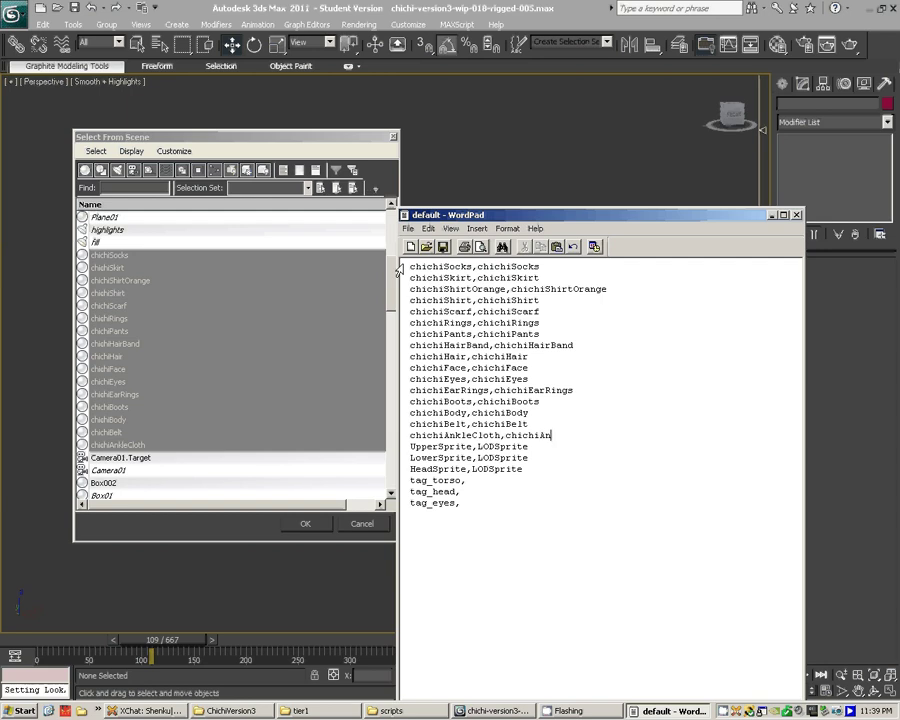
text(kleCloth)
click(444, 247)
click(796, 215)
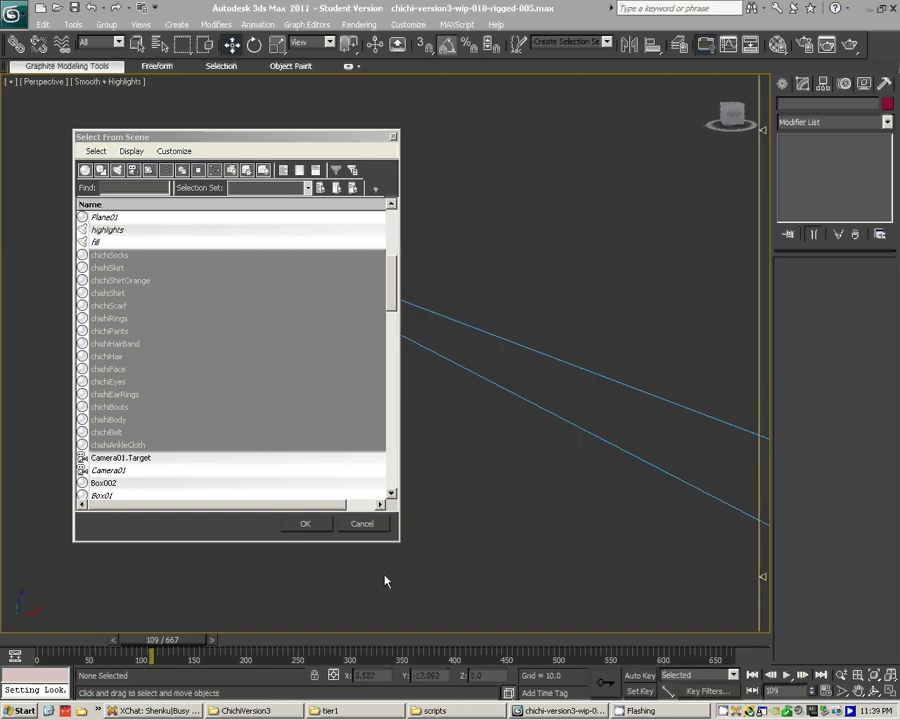
- Duplicate the playerKidGohan shader file inside the ZEQ2 scripts folder
click(429, 711)
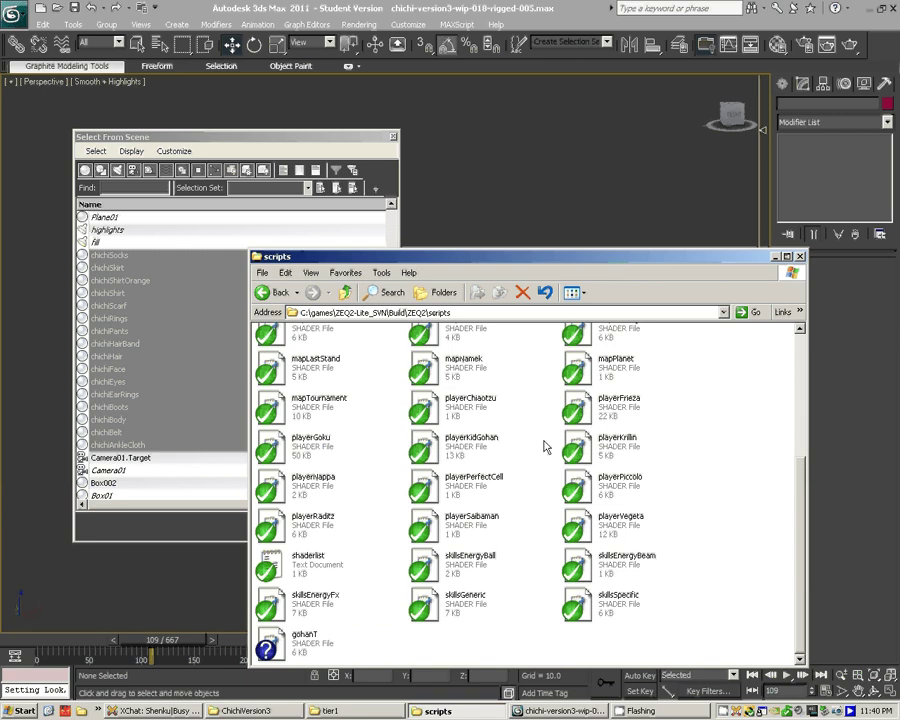
click(462, 446)
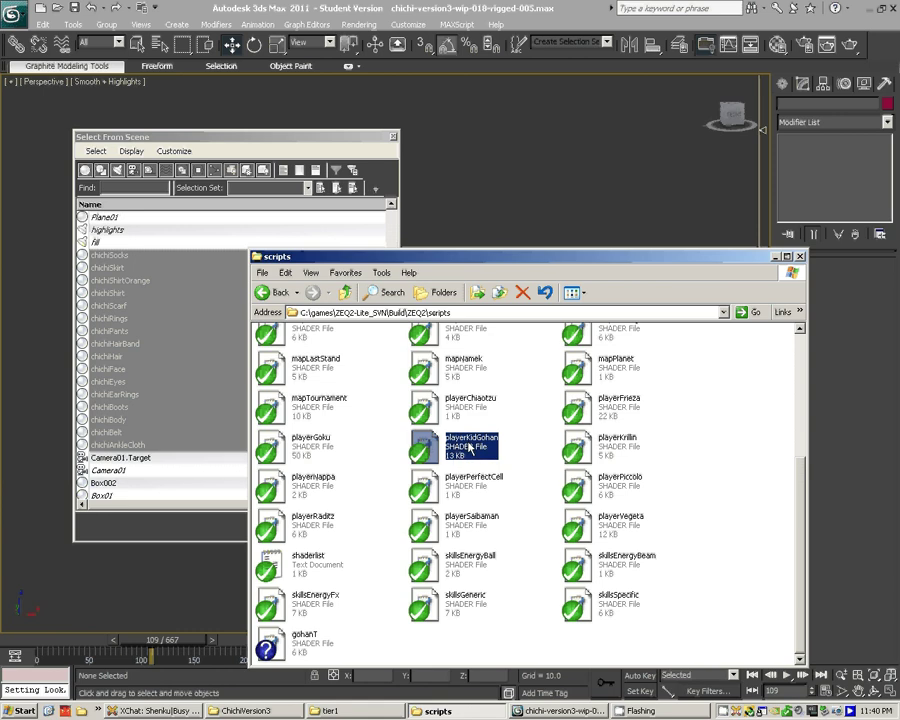
right_click(468, 447)
click(532, 369)
right_click(507, 648)
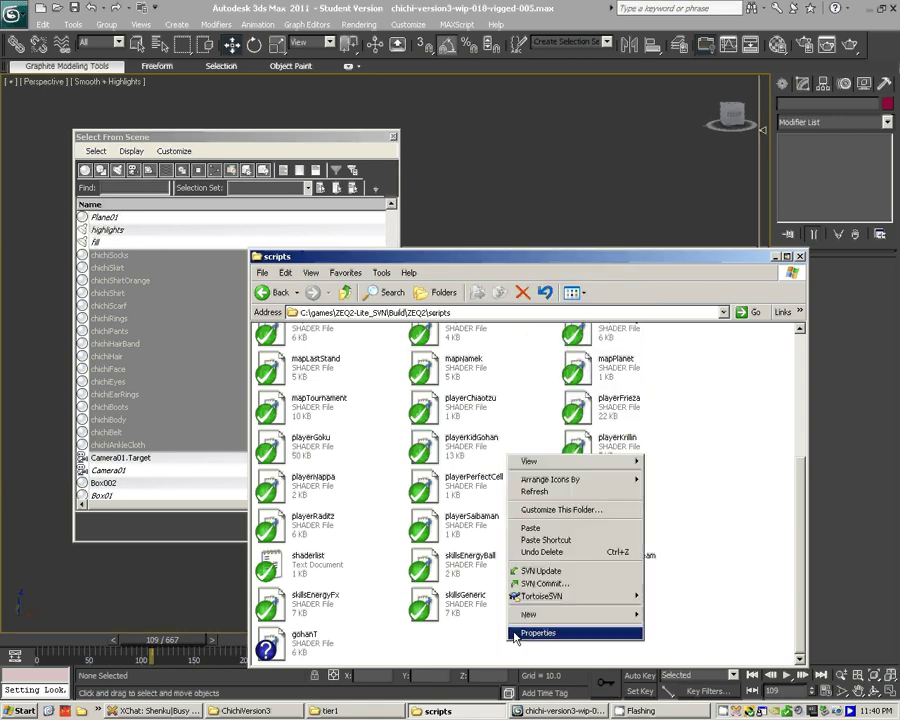
click(539, 530)
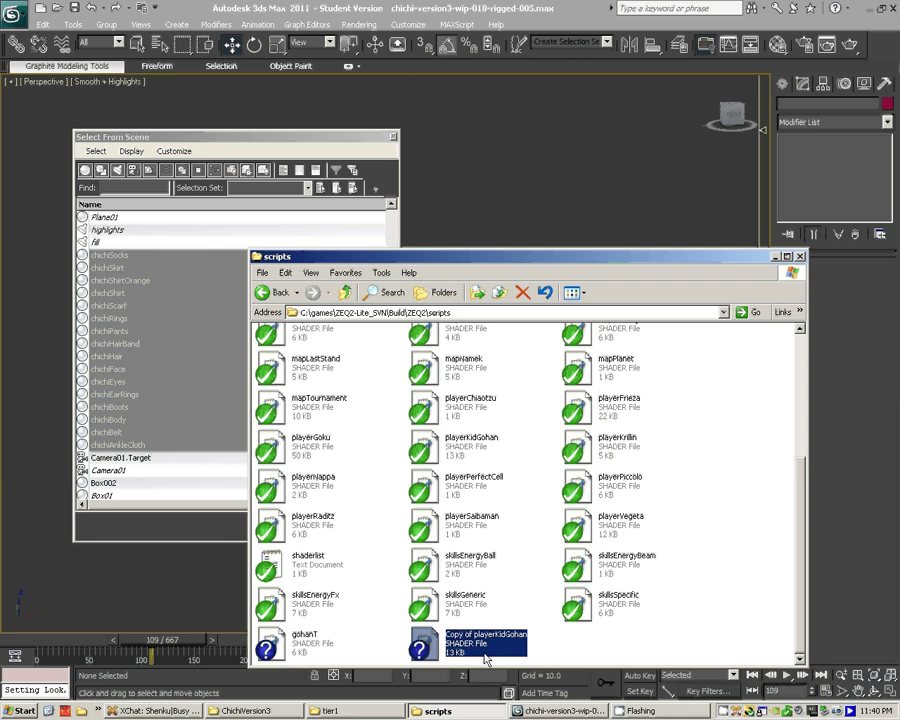
- Rename the copied playerKidGohan shader file as playerChiChi
click(487, 643)
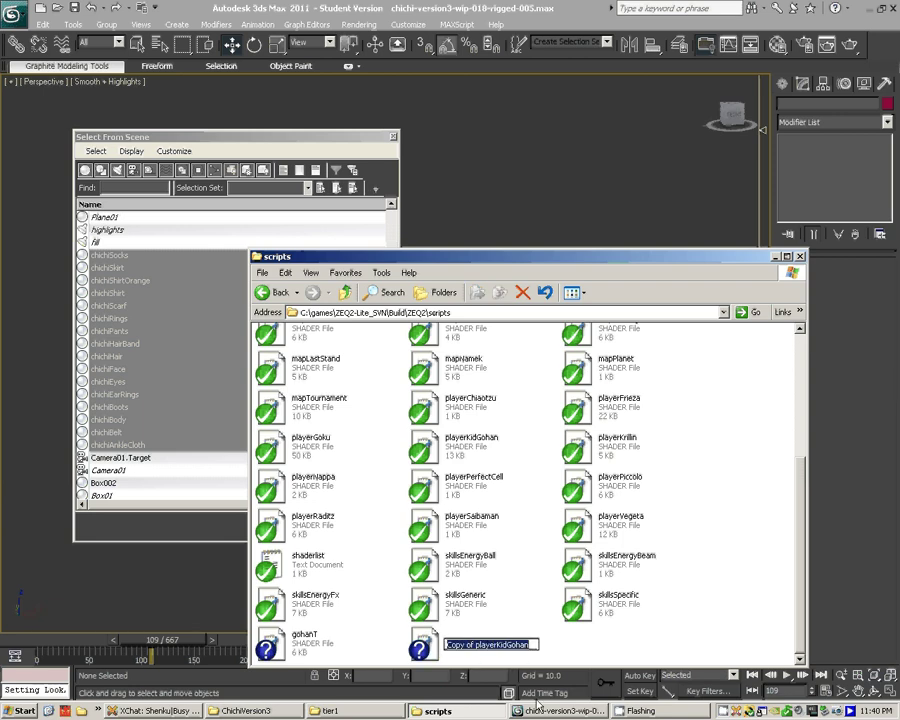
key(Home)
key(Delete)
key(Delete)
key(Delete)
key(Delete)
key(Delete)
key(Delete)
key(Delete)
key(Delete)
key(End)
key(BackSpace)
key(BackSpace)
key(BackSpace)
key(BackSpace)
key(BackSpace)
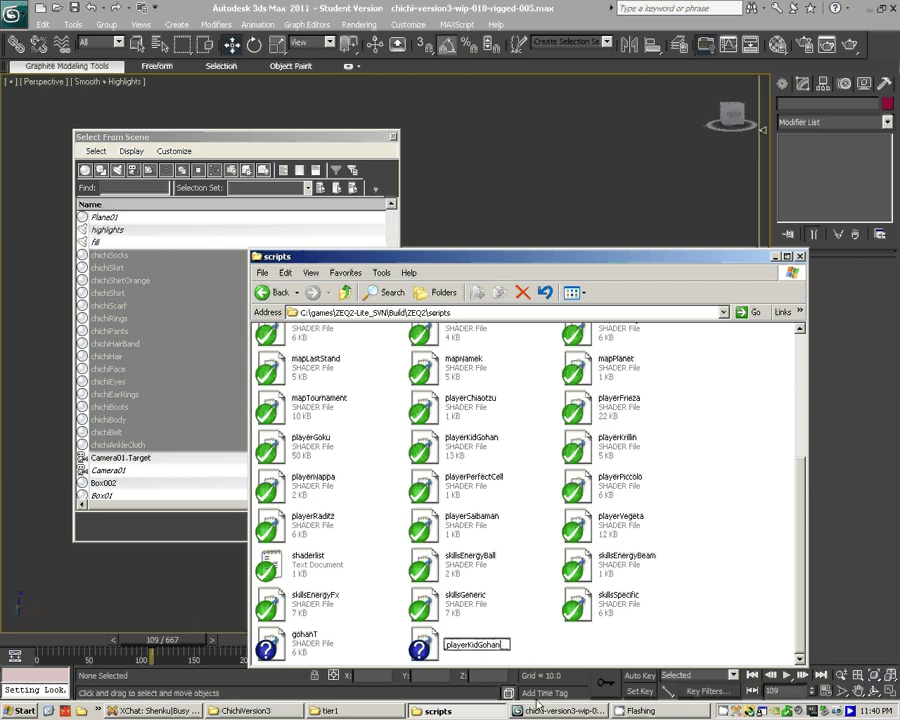
key(BackSpace)
key(BackSpace)
key(BackSpace)
text(ChiChi)
key(Return)
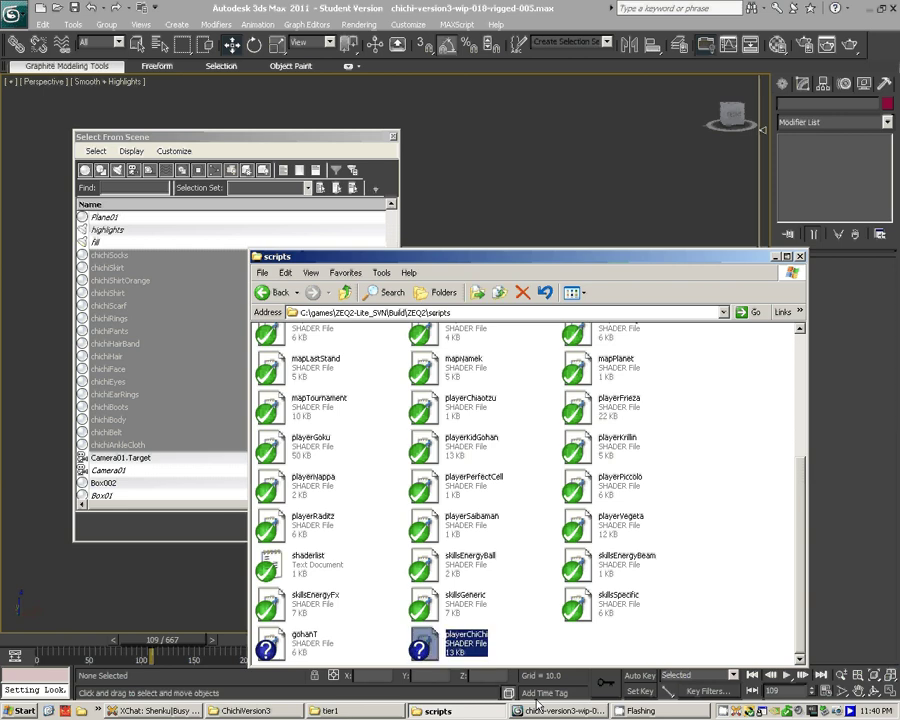
- Open the playerChiChi shader file and change the character name in its header comment to Chi-Chi
double_click(424, 645)
drag(543, 216, 422, 92)
drag(368, 157, 298, 156)
text(Chi)
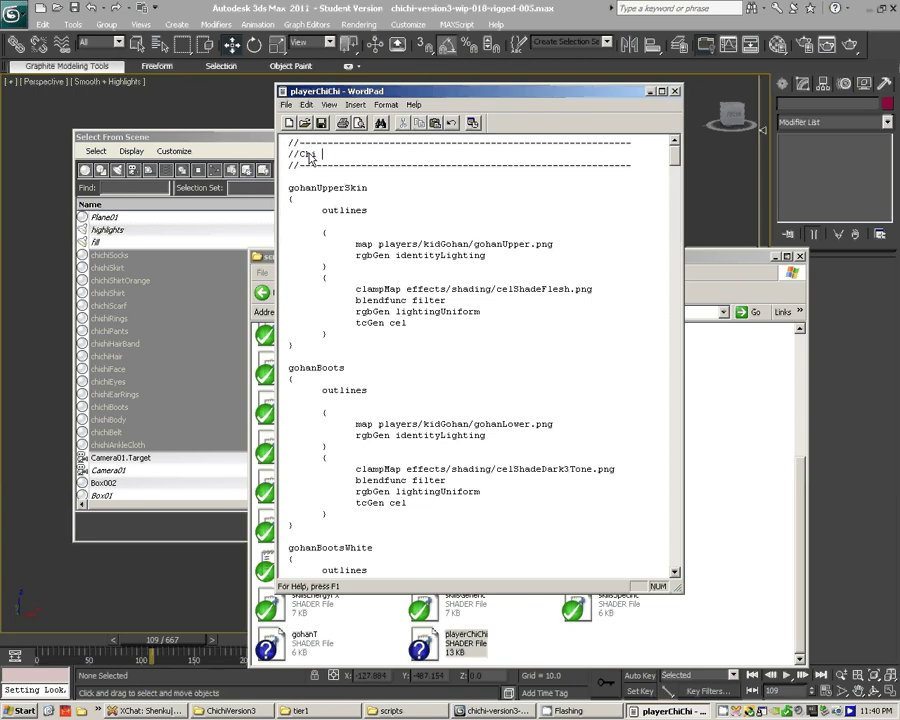
text( Chi)
key(Left)
key(Left)
key(Left)
key(BackSpace)
text(-)
key(End)
- Delete all the damaged shader sections, from the "gohan - 10% Damaged" header block to the end of the file
scroll(363, 201, down, 6)
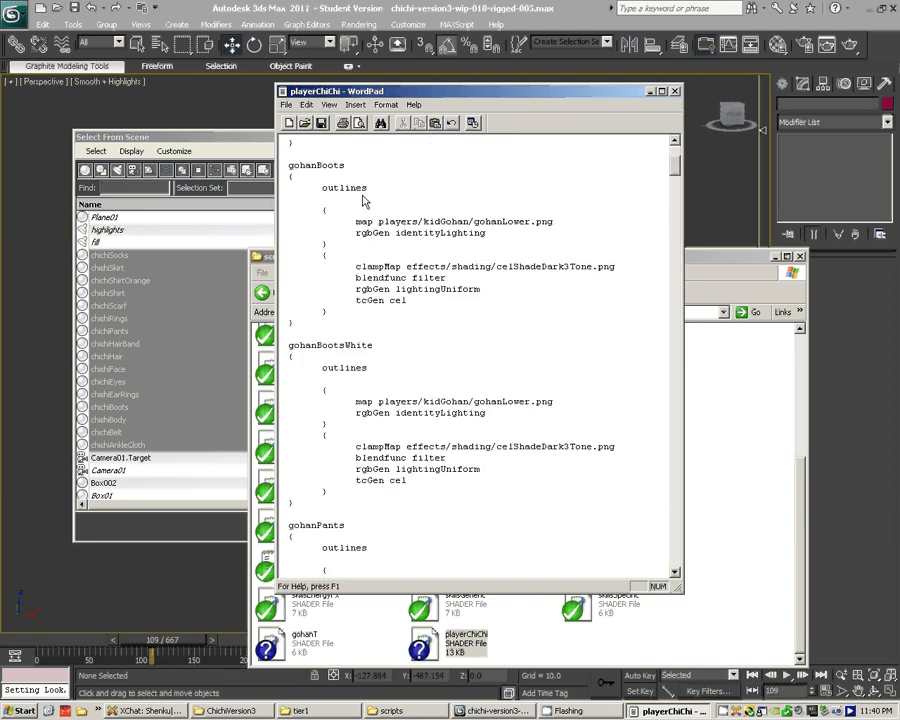
scroll(363, 201, down, 3)
scroll(361, 200, down, 12)
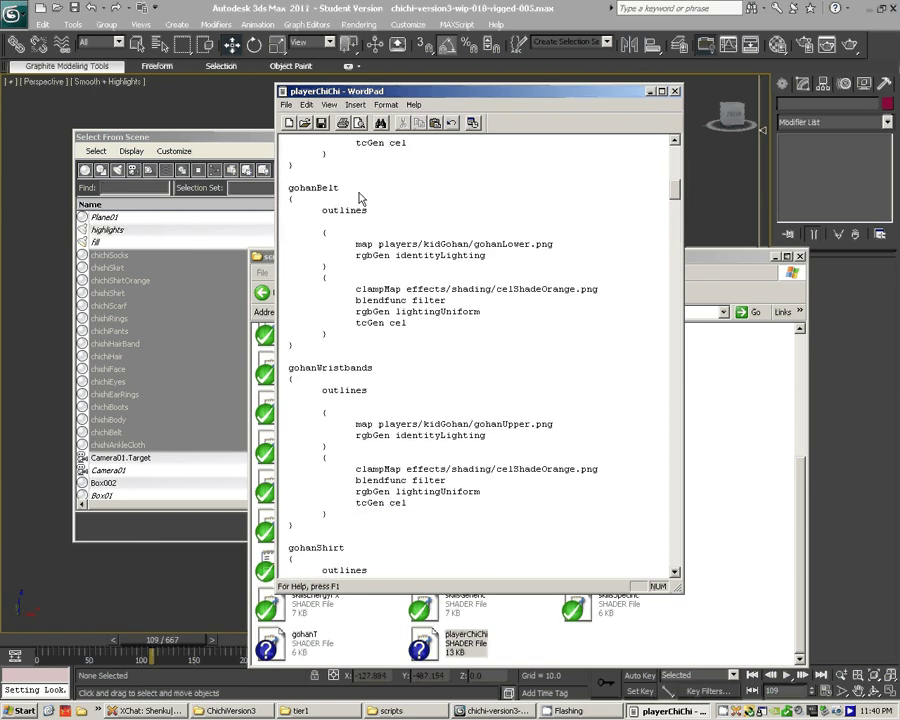
scroll(361, 200, down, 12)
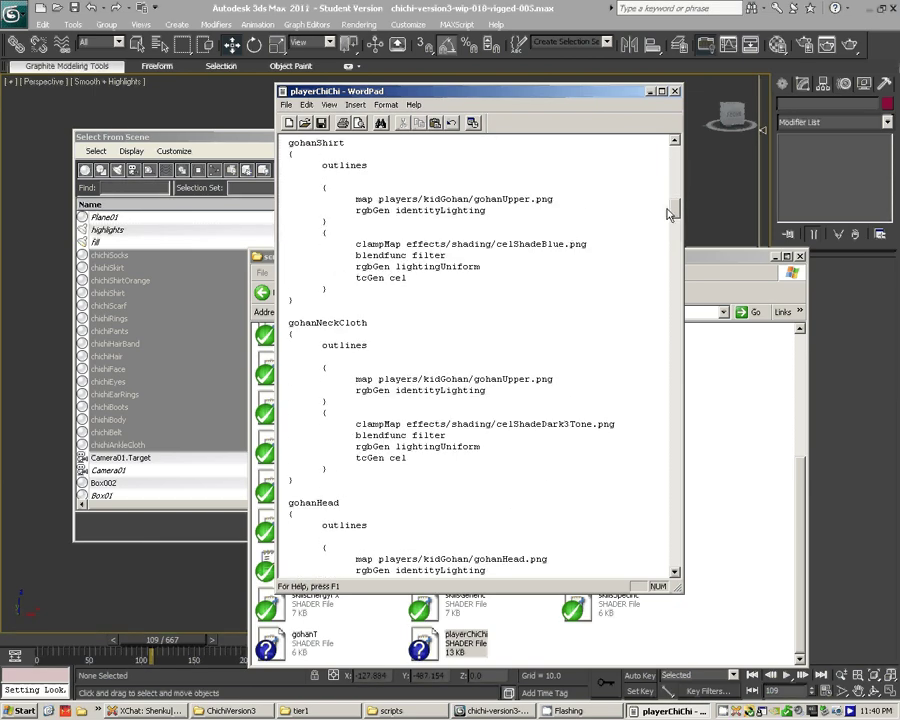
scroll(674, 232, down, 10)
drag(669, 300, 290, 322)
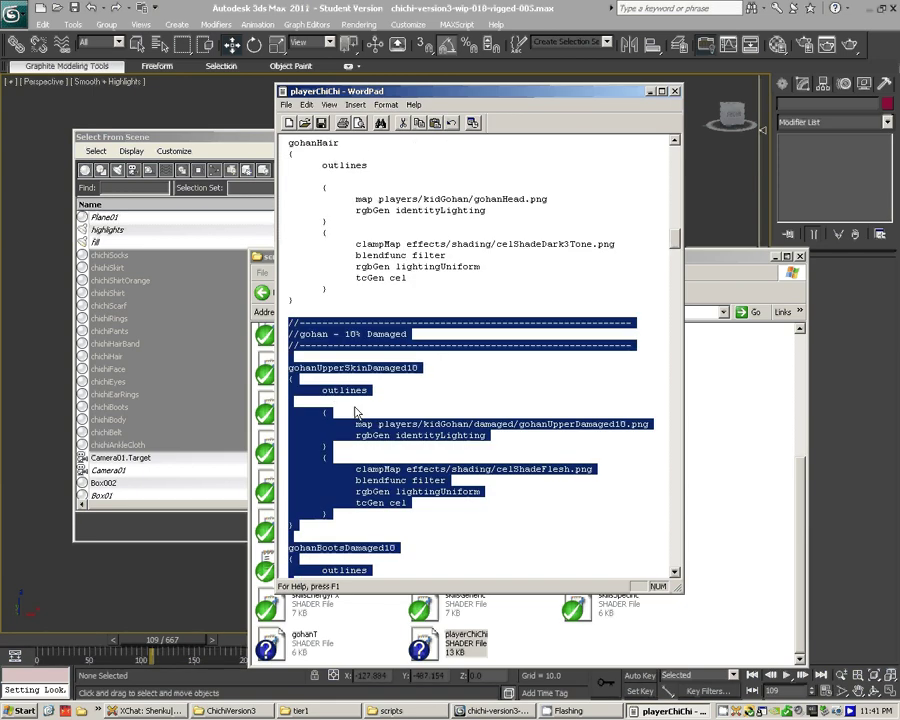
key(Delete)
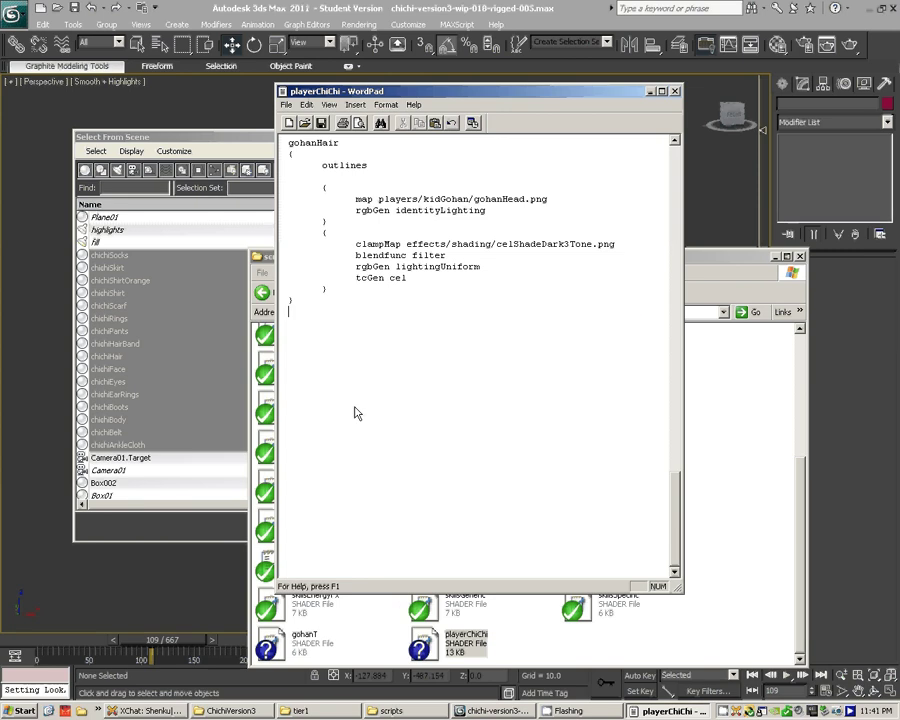
- Rename the gohanEyes shader as chichiEyes
scroll(380, 237, up, 10)
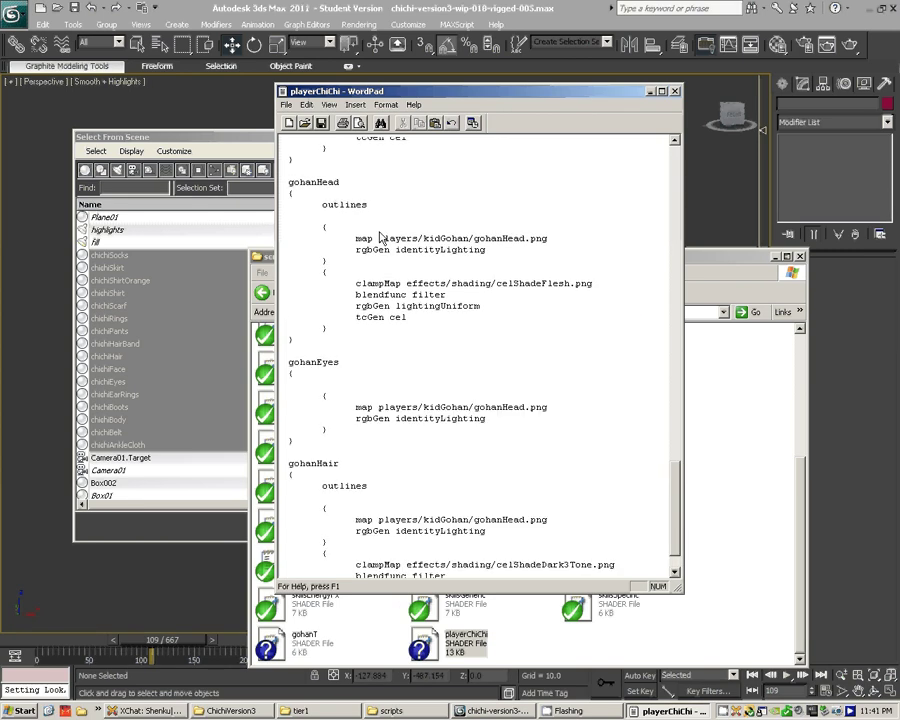
scroll(380, 237, down, 2)
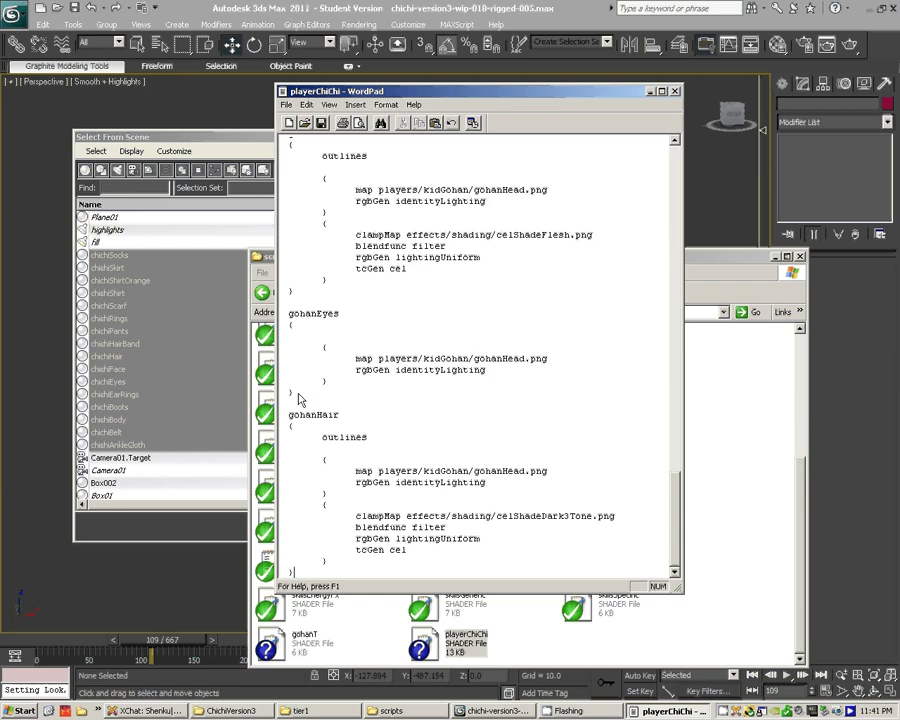
double_click(336, 316)
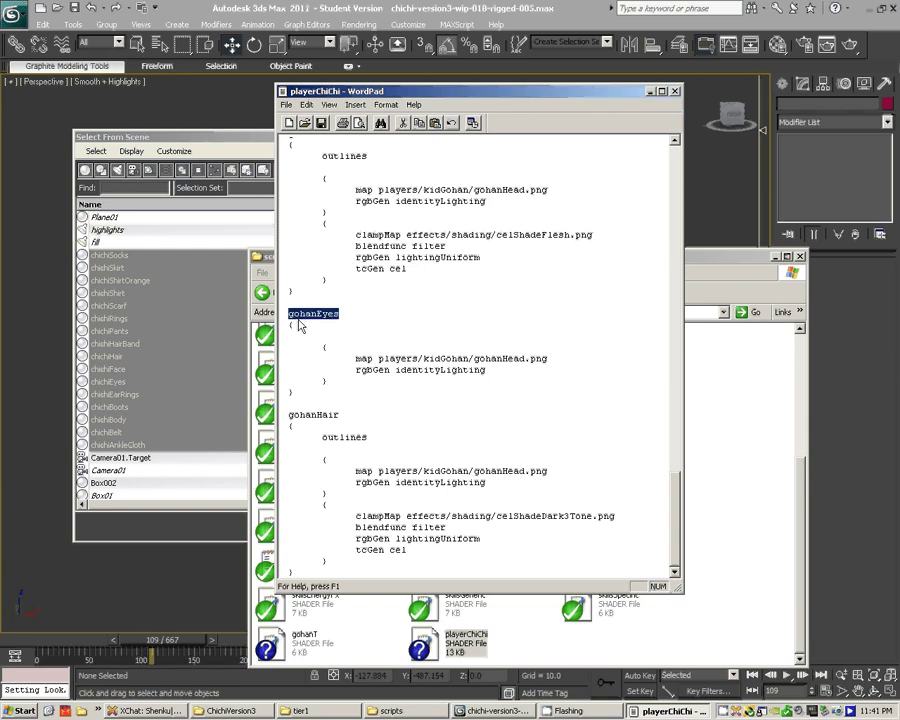
text(chich)
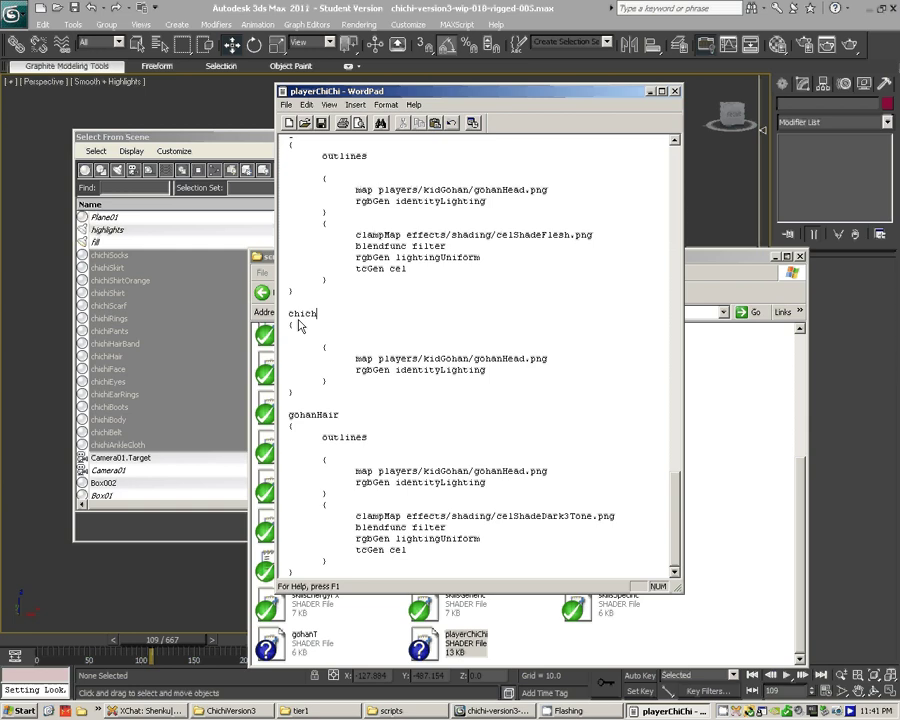
text(iEyes)
- Set the chichiEyes map path to players/chichi/chichiHead.png and select the gohanHair shader name below it
click(467, 358)
key(BackSpace)
key(BackSpace)
key(BackSpace)
key(BackSpace)
key(BackSpace)
key(BackSpace)
key(BackSpace)
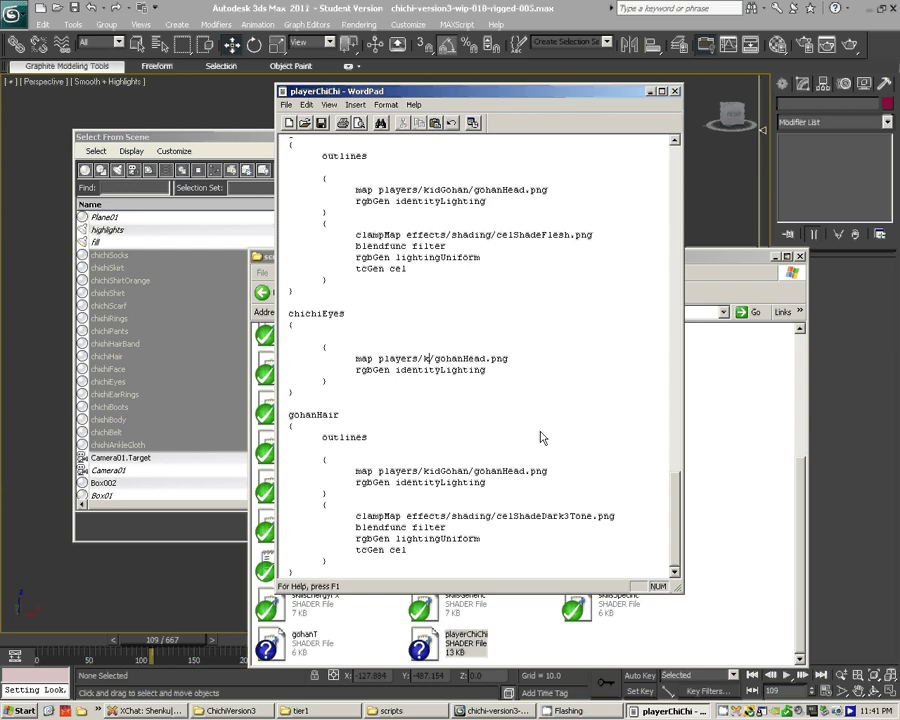
key(BackSpace)
text(chichi)
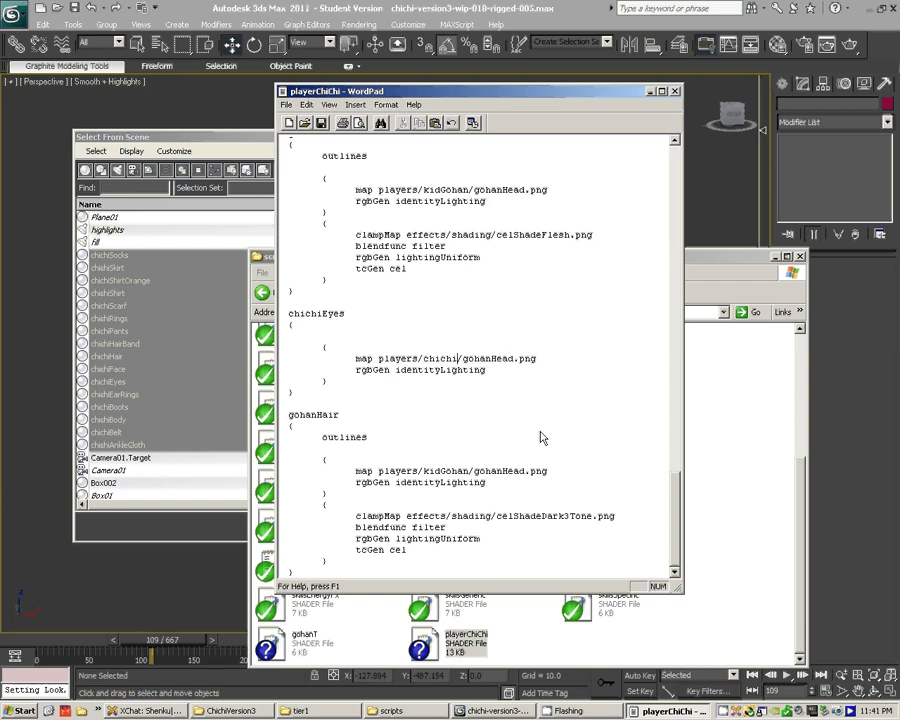
key(Right)
key(Delete)
key(Delete)
key(Delete)
key(Delete)
key(Delete)
text(chichi)
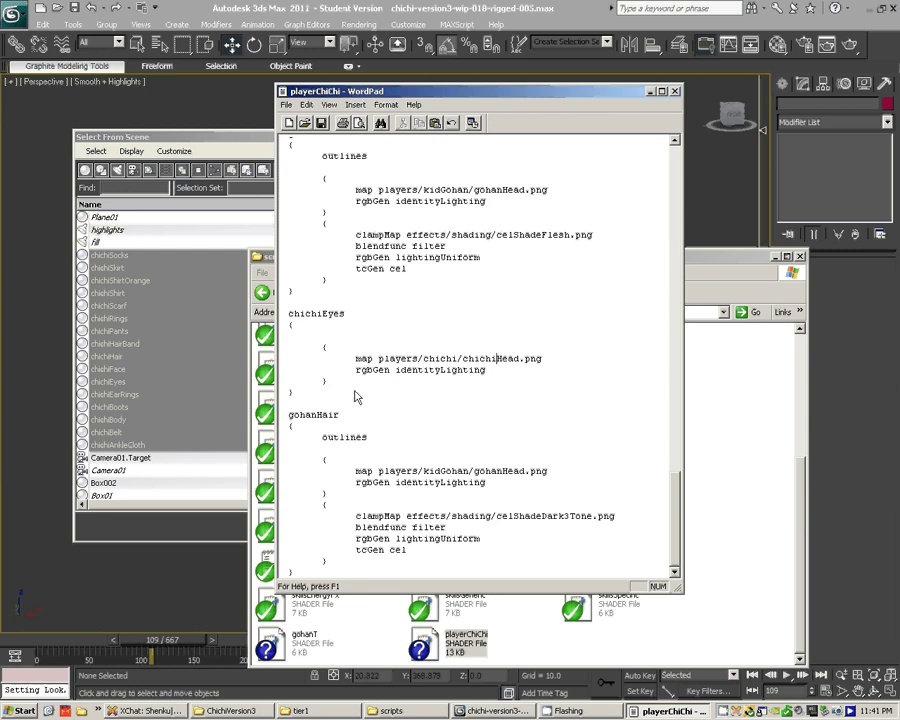
drag(287, 415, 339, 415)
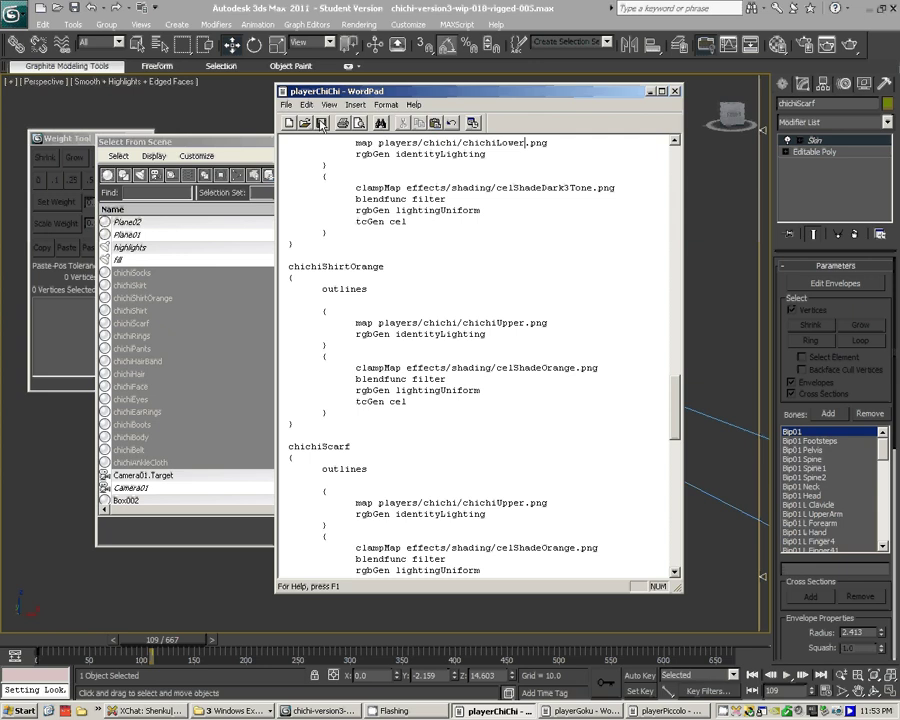
- Examine the cel-shading clampMap lines of the body, boots, ankle cloth and pants shaders in the playerChiChi script
drag(673, 392, 667, 155)
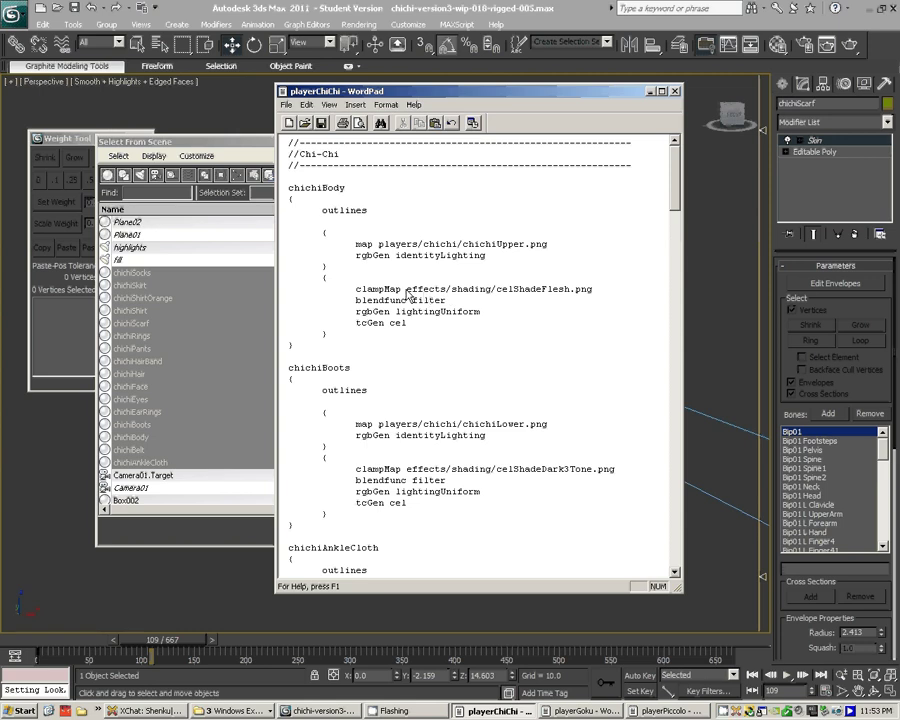
drag(406, 290, 576, 291)
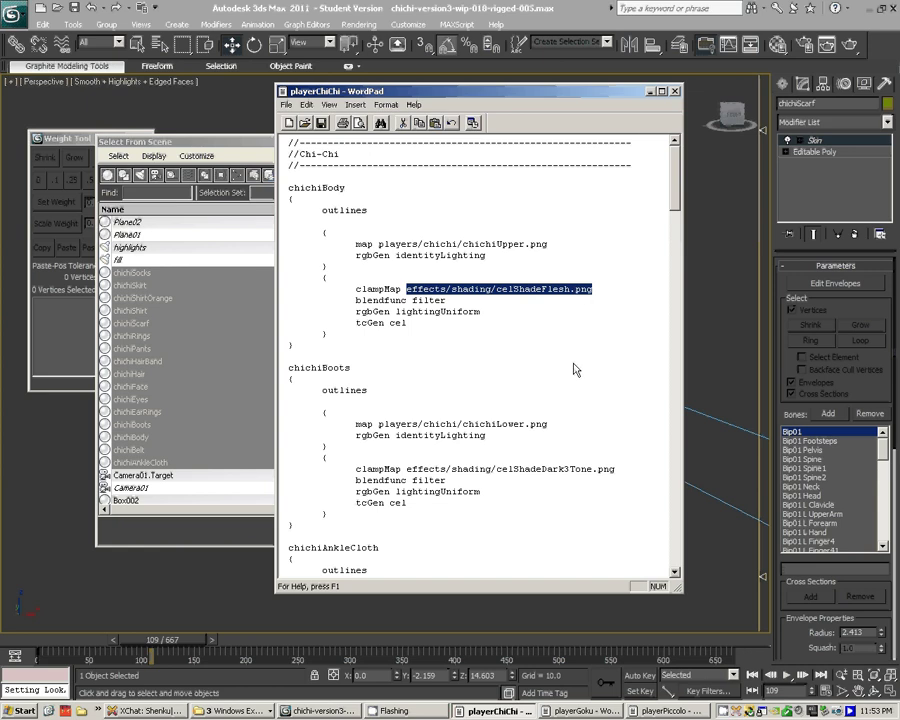
scroll(577, 368, down, 3)
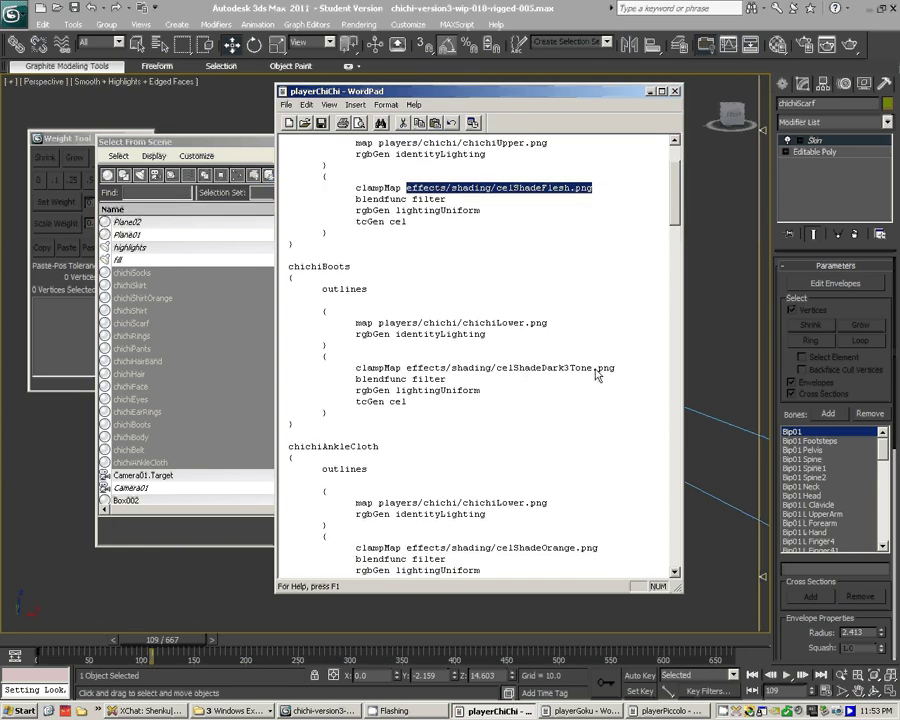
scroll(488, 394, down, 10)
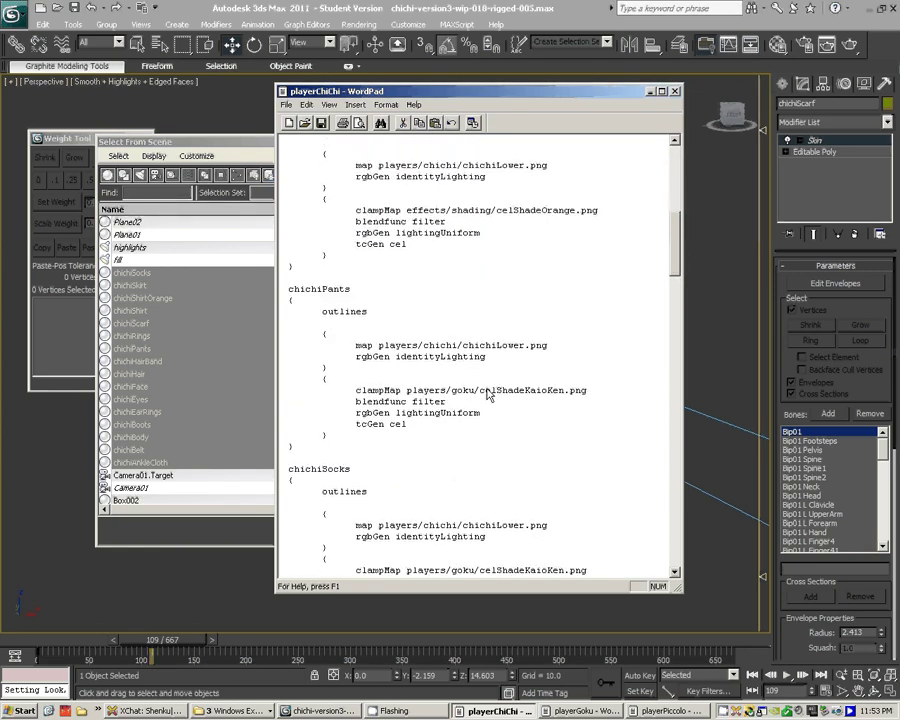
scroll(488, 394, up, 10)
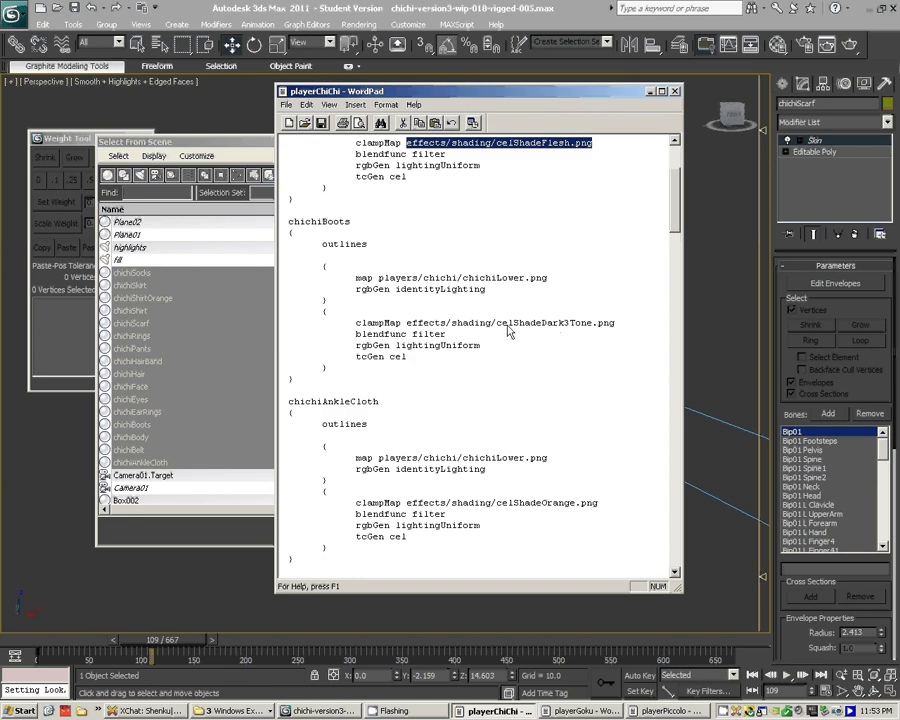
drag(496, 323, 538, 332)
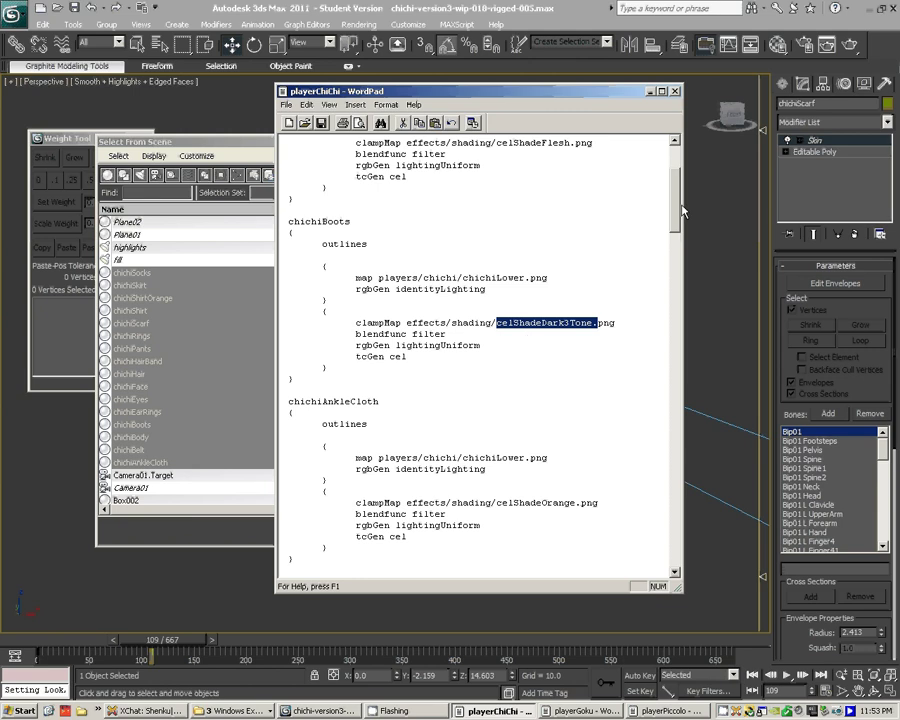
drag(678, 185, 675, 158)
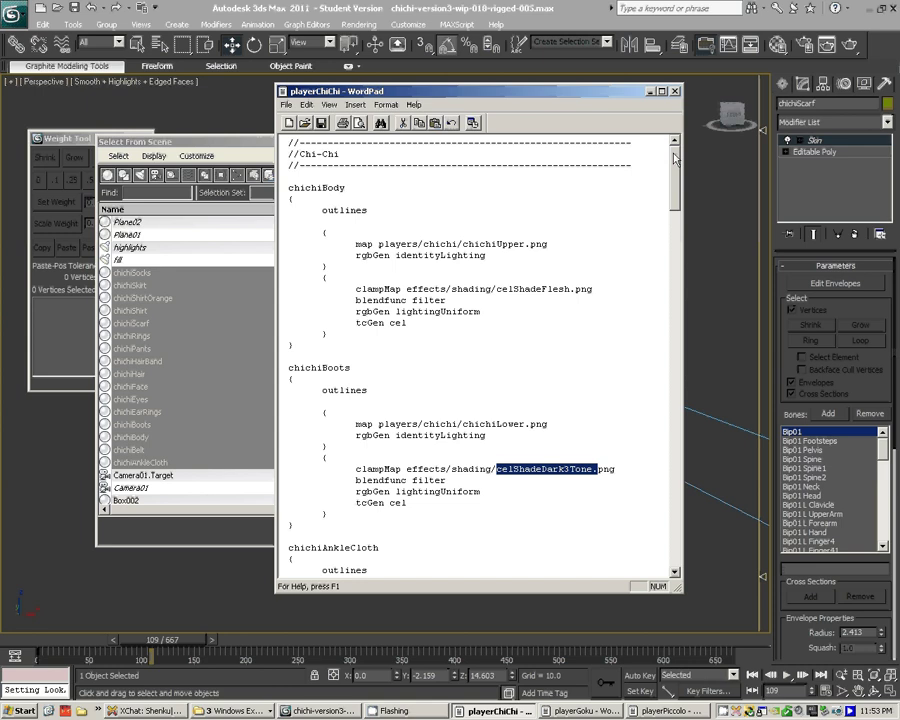
drag(675, 158, 677, 233)
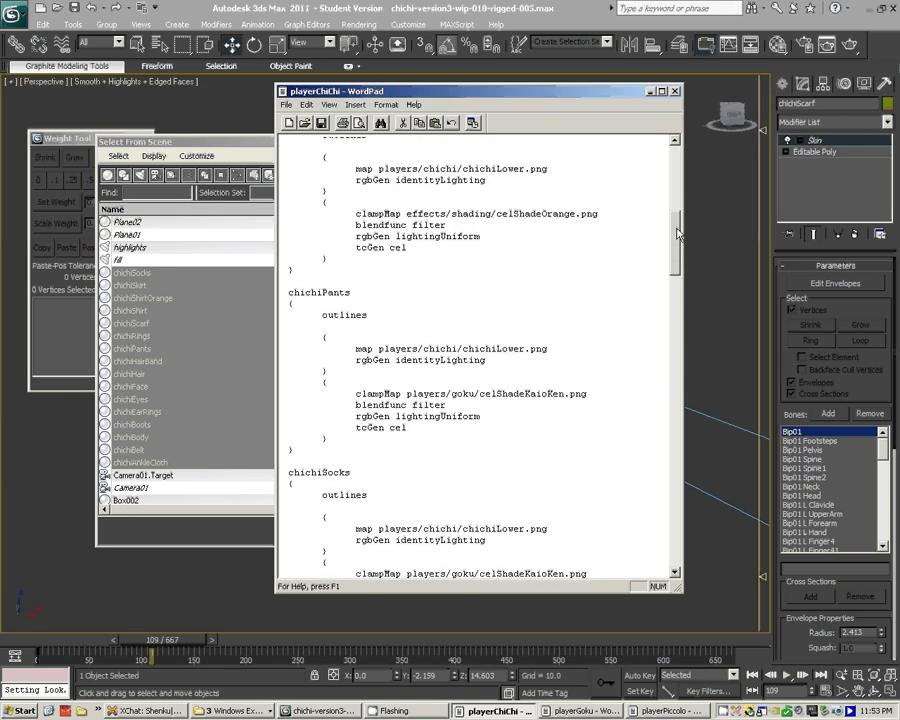
scroll(474, 172, up, 3)
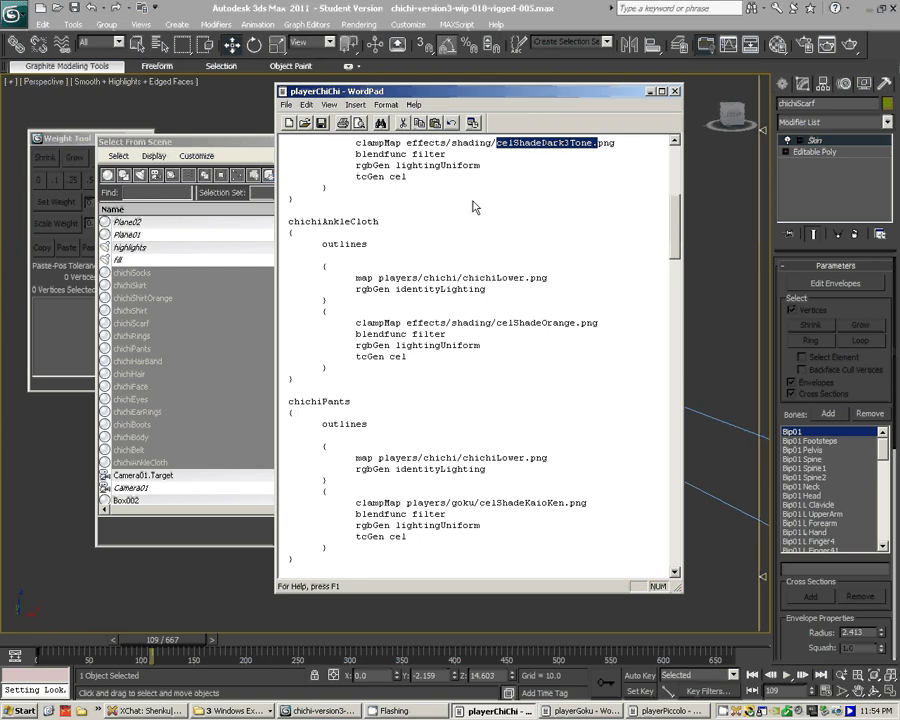
- Save and close the playerChiChi shader file
click(321, 124)
click(675, 91)
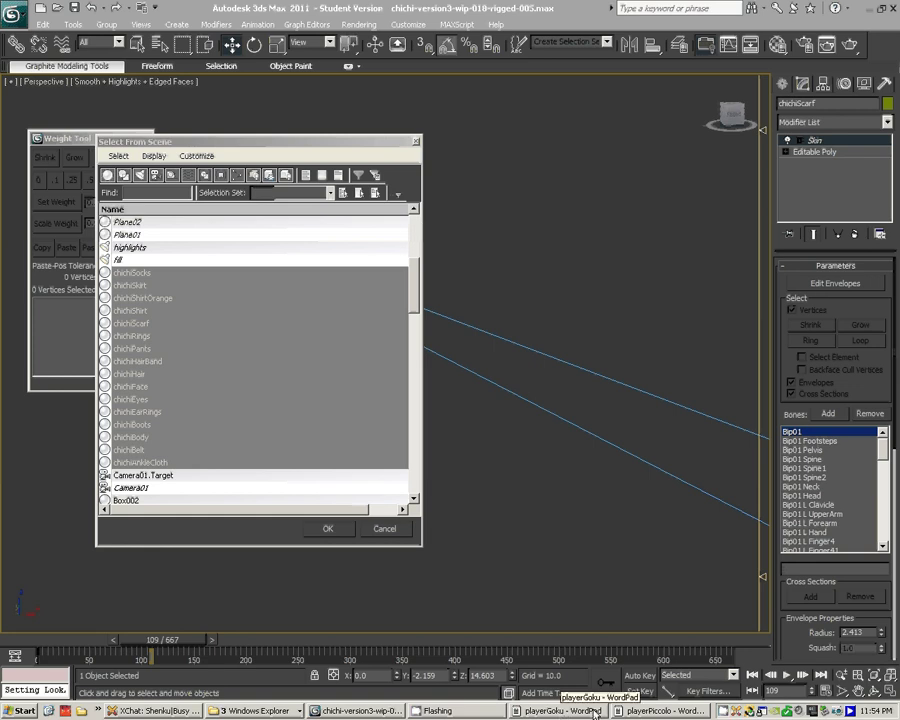
- Bring up the tier1 folder window, go up to its parent chichi folder, and select the icon_emblem file
click(255, 711)
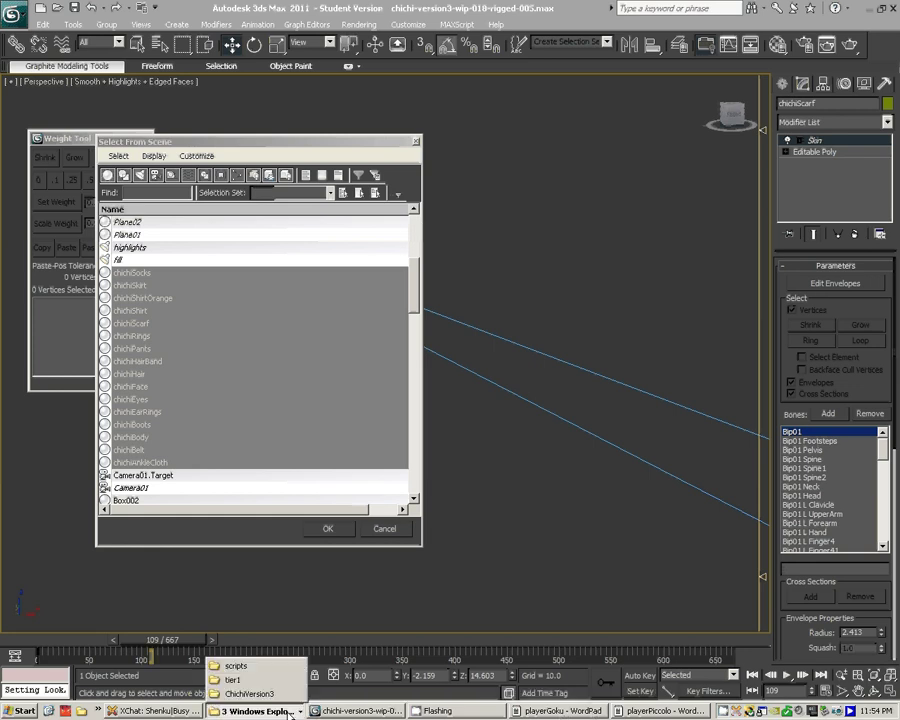
click(250, 682)
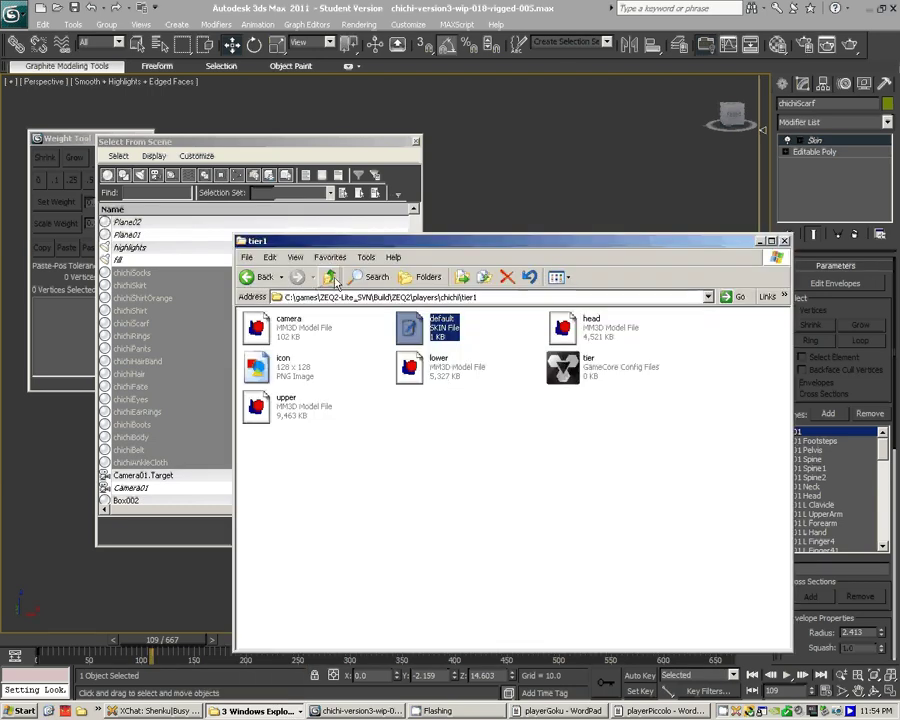
click(332, 278)
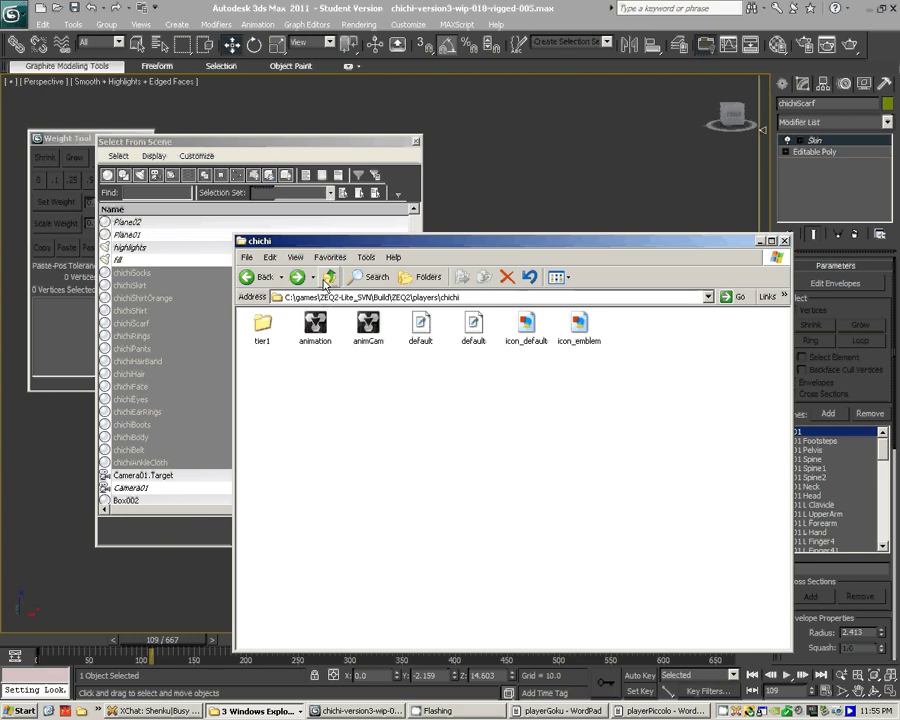
click(580, 322)
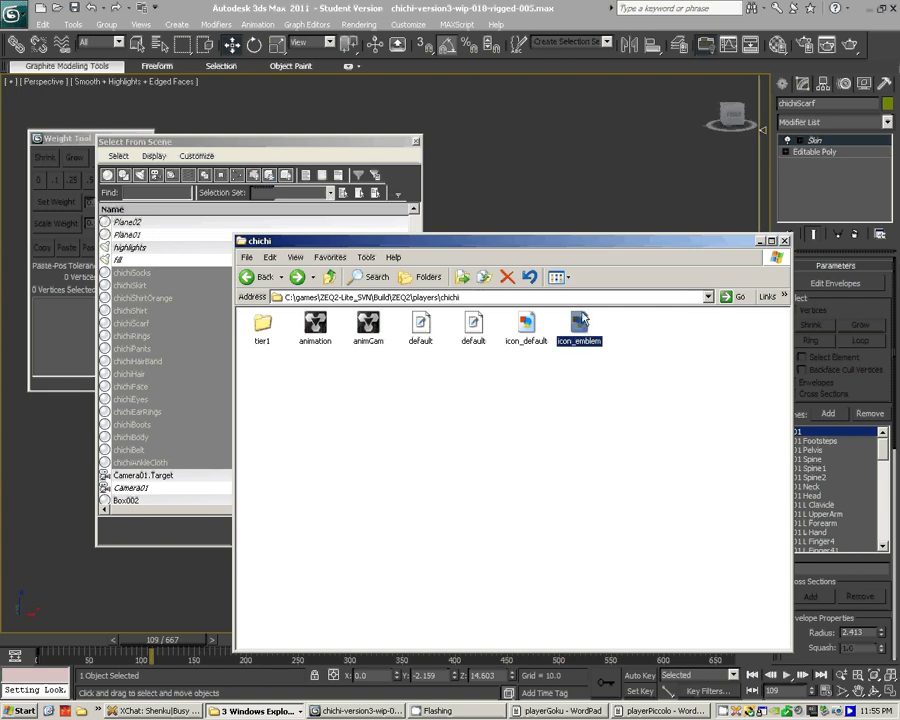
- Delete the icon_emblem file from the chichi folder and enter its tier1 subfolder
key(Delete)
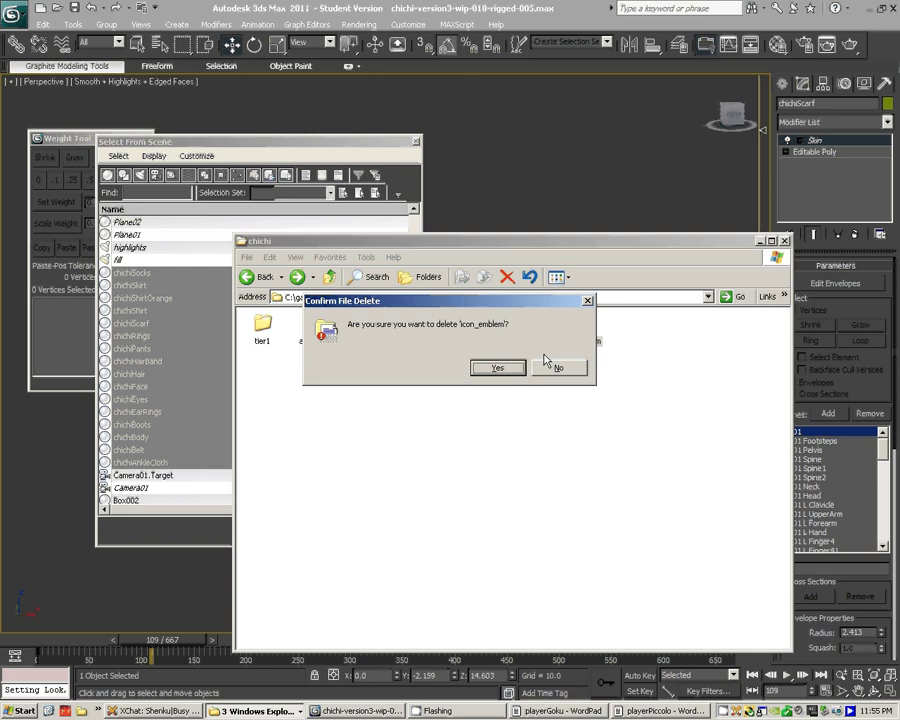
click(493, 369)
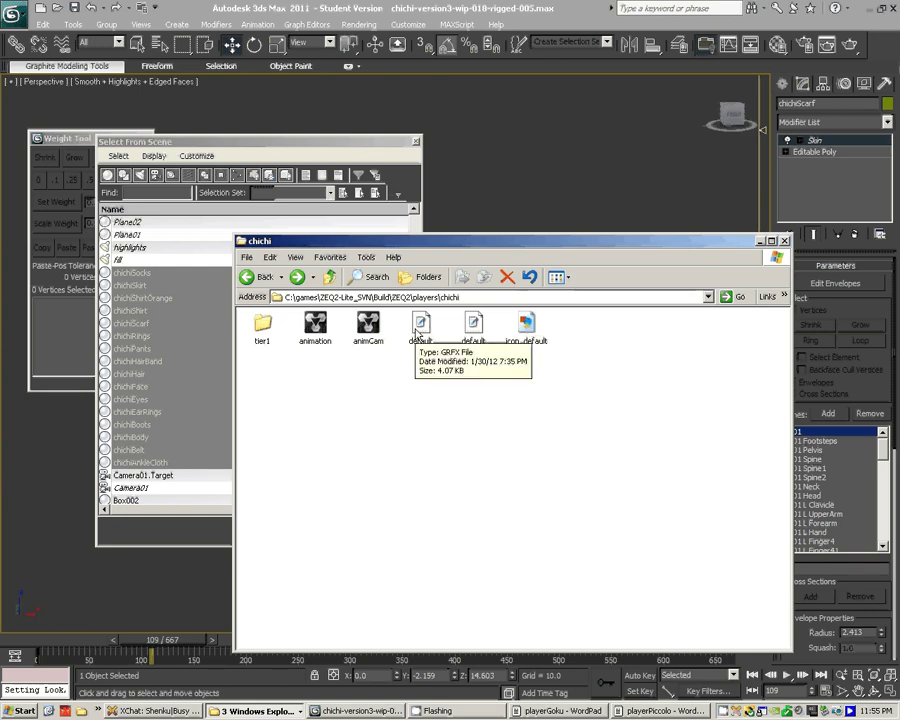
double_click(261, 324)
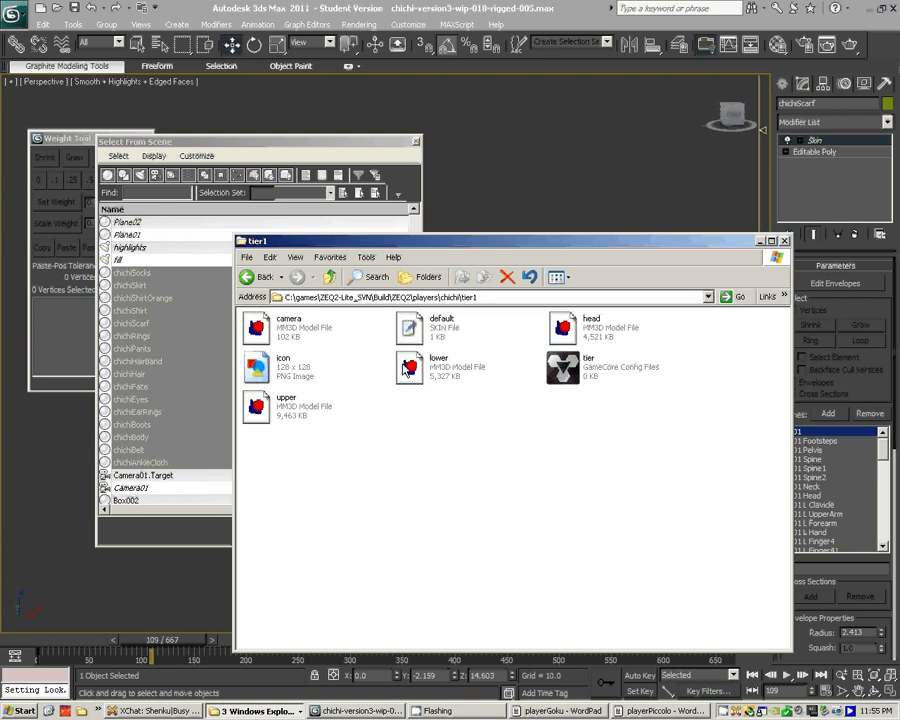
- Open the default skin file in tier1, review its mesh and shader name pairs, and close it
click(419, 333)
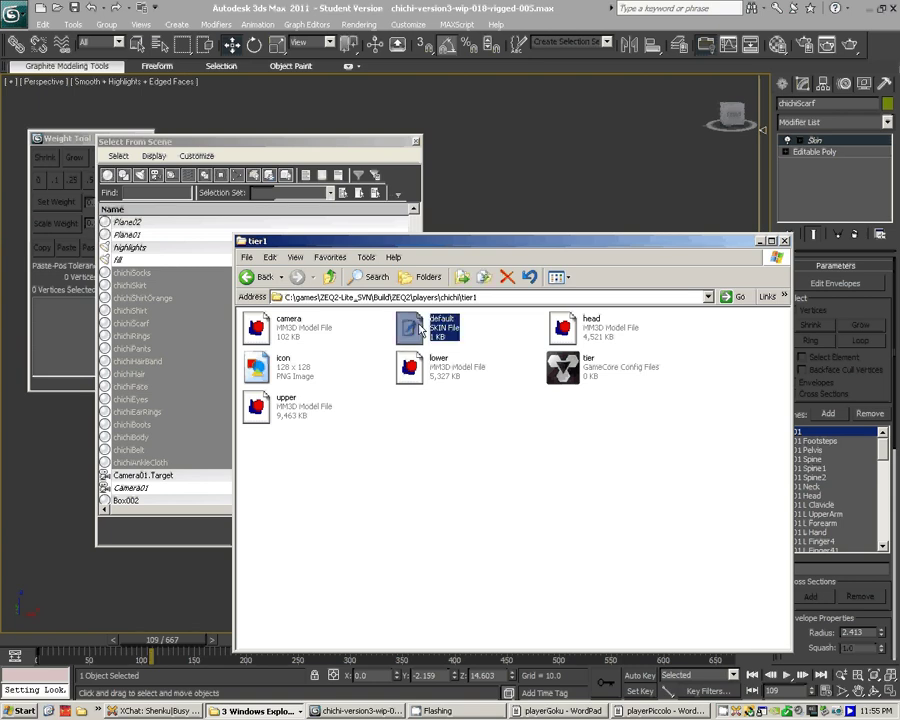
double_click(419, 333)
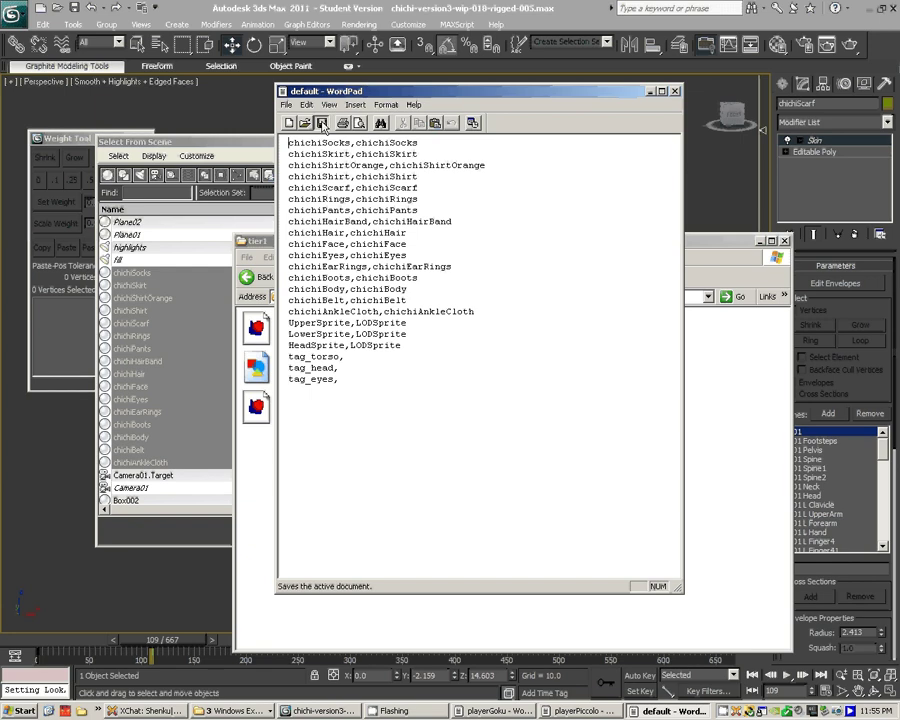
click(675, 92)
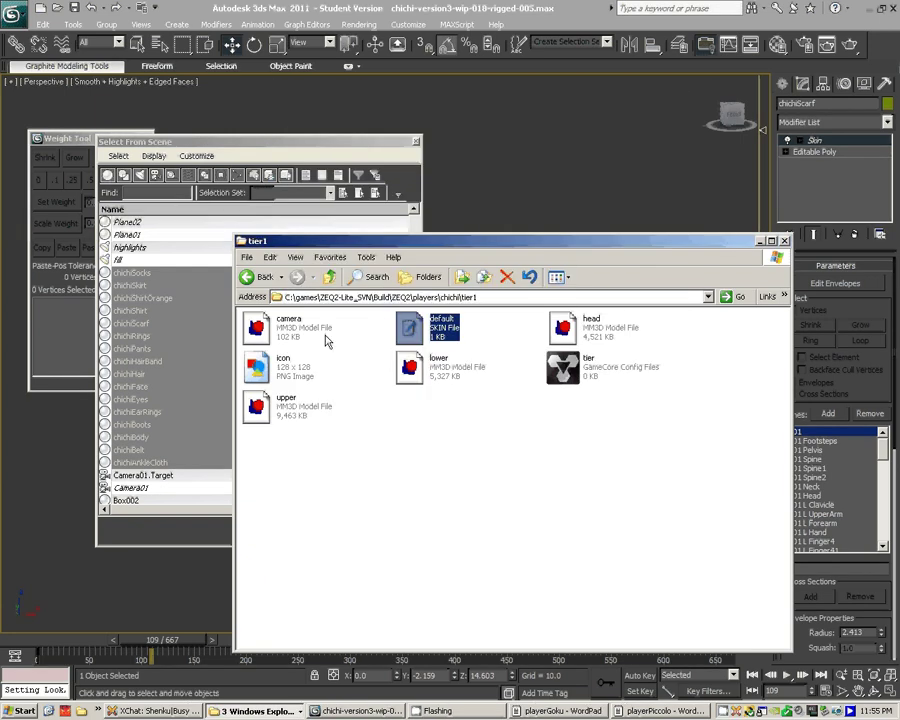
- Switch to 3ds Max and mark chichiAnkleCloth, chichiBelt, chichiBoots, chichiPants and chichiSkirt in the scene object list
click(527, 168)
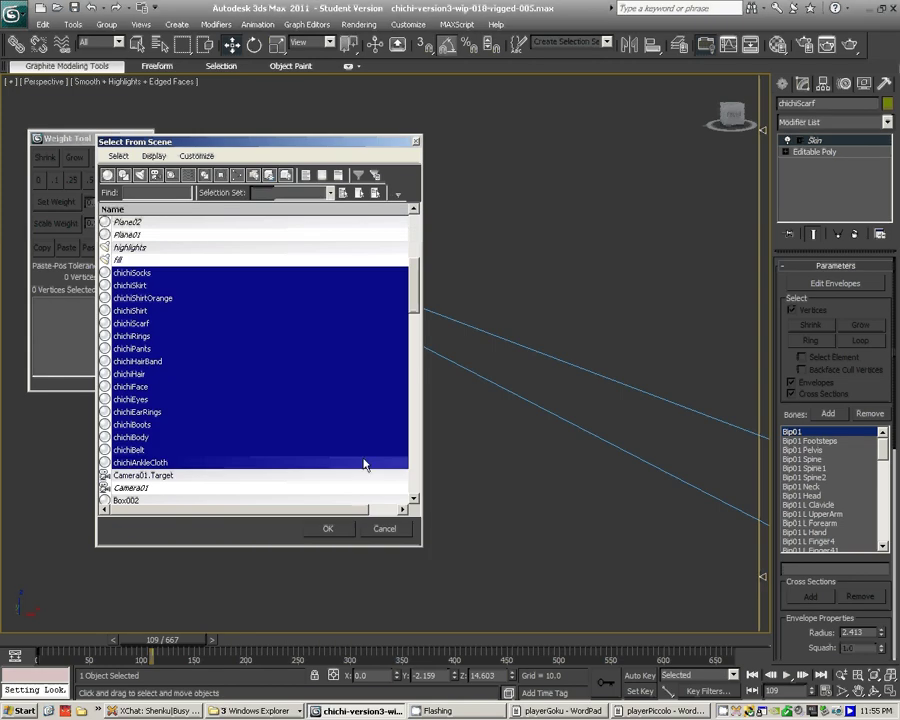
click(276, 211)
click(276, 212)
scroll(237, 261, up, 8)
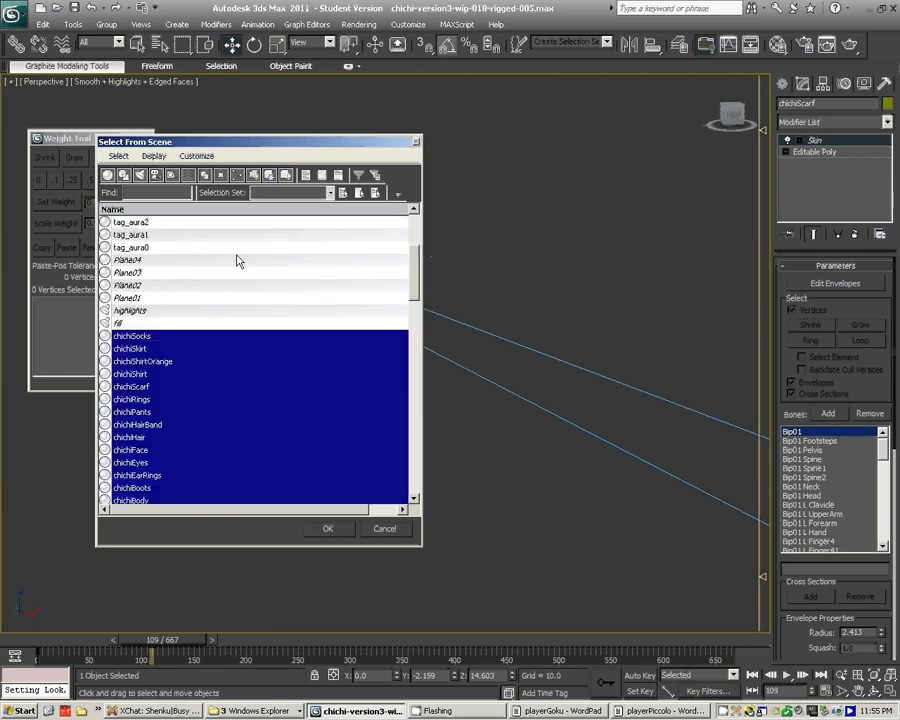
scroll(237, 261, down, 1)
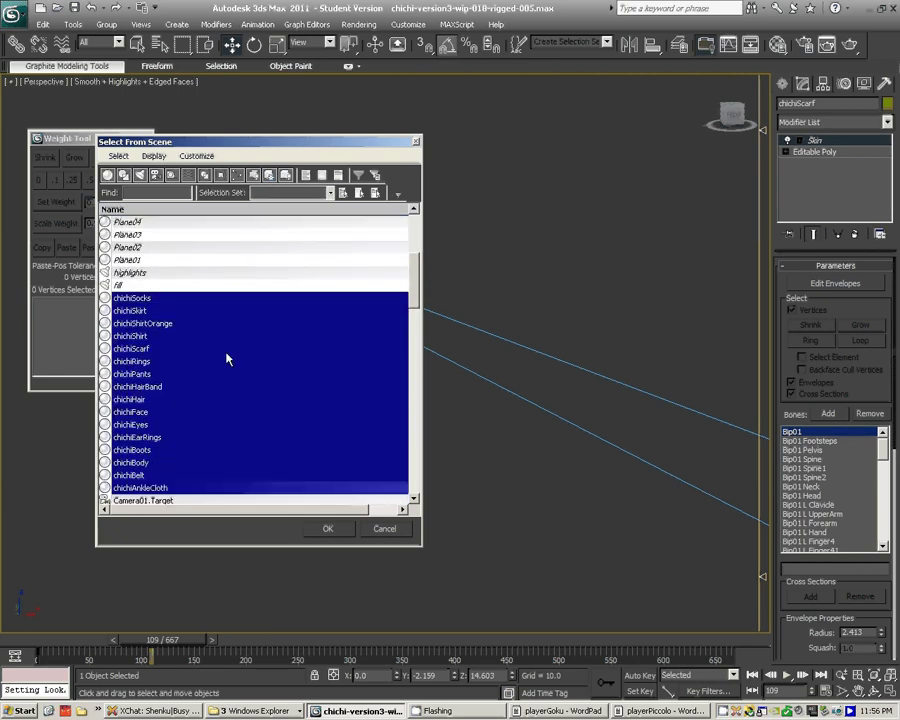
click(156, 494)
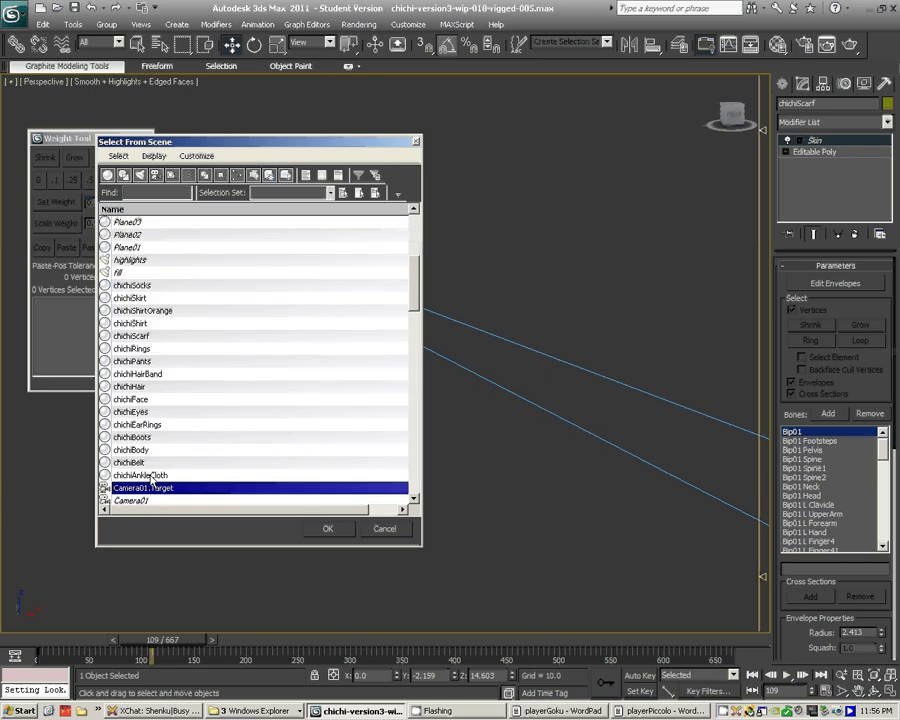
key(Up)
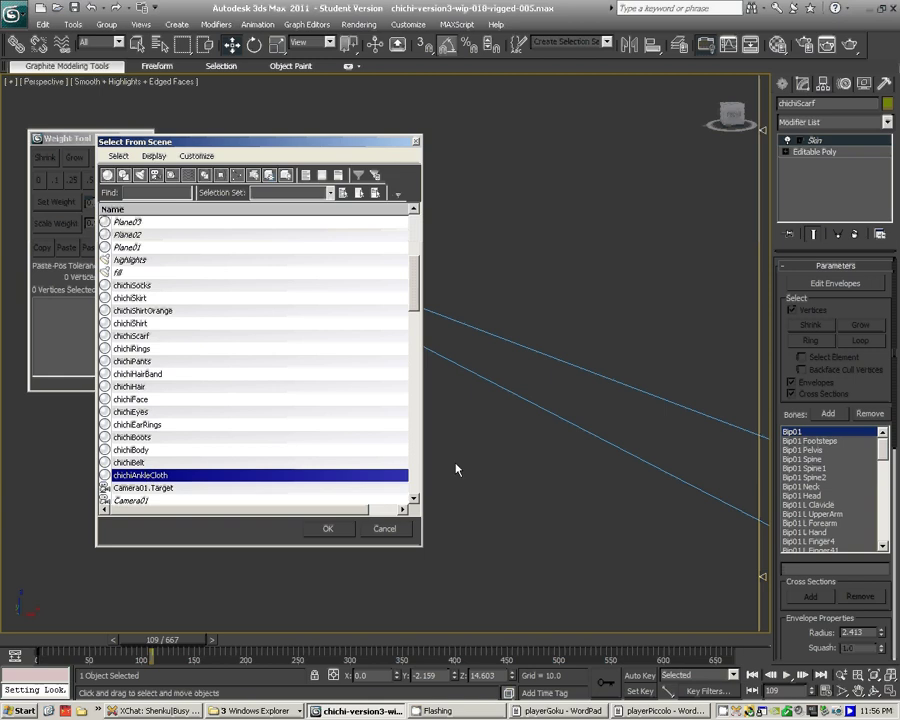
ctrl+click(136, 463)
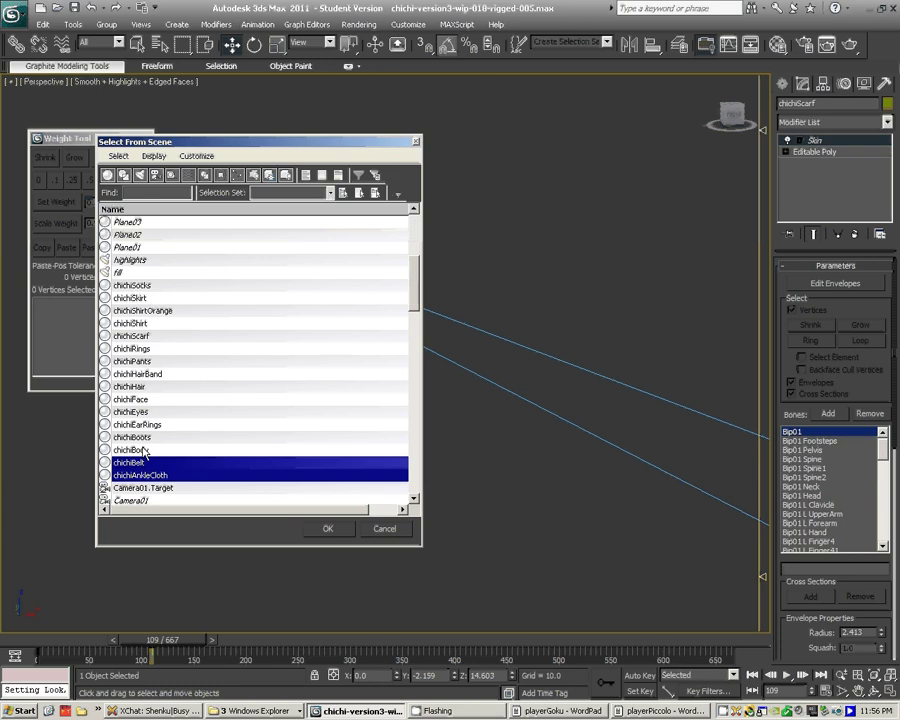
ctrl+click(142, 438)
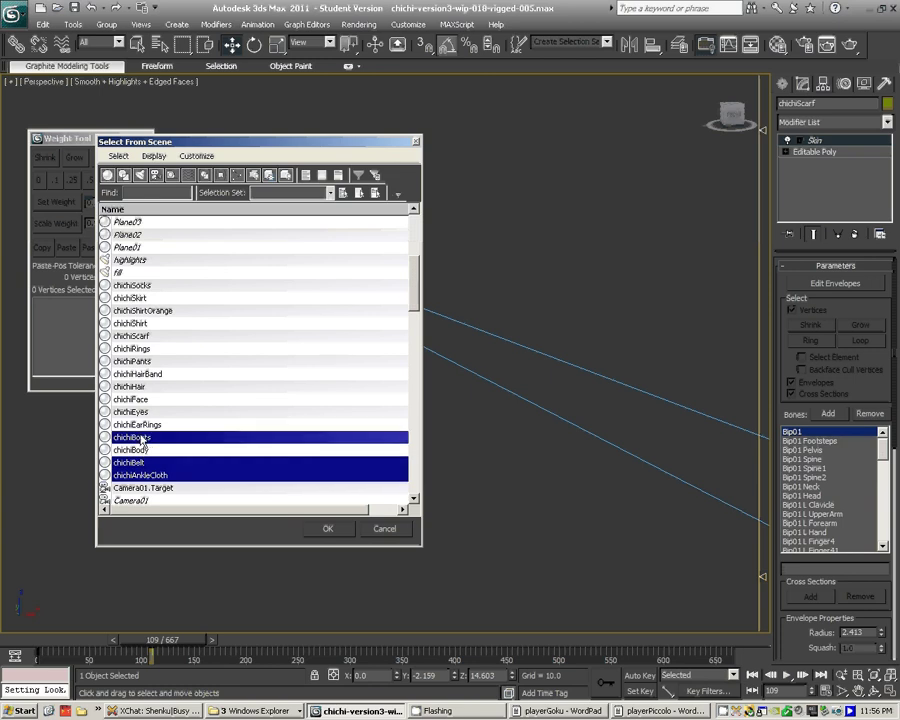
ctrl+click(142, 362)
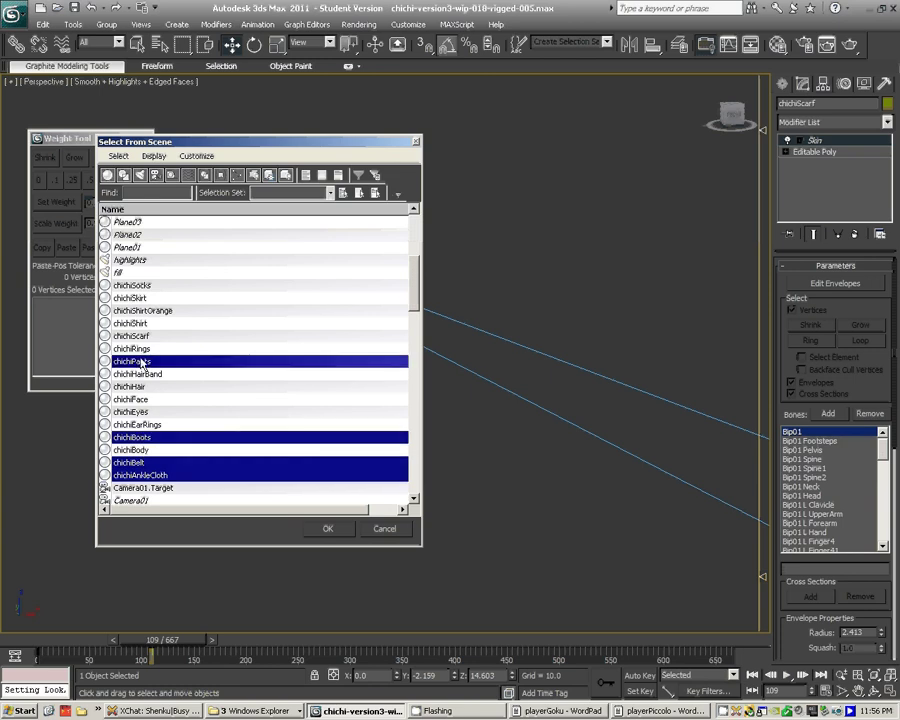
ctrl+click(142, 298)
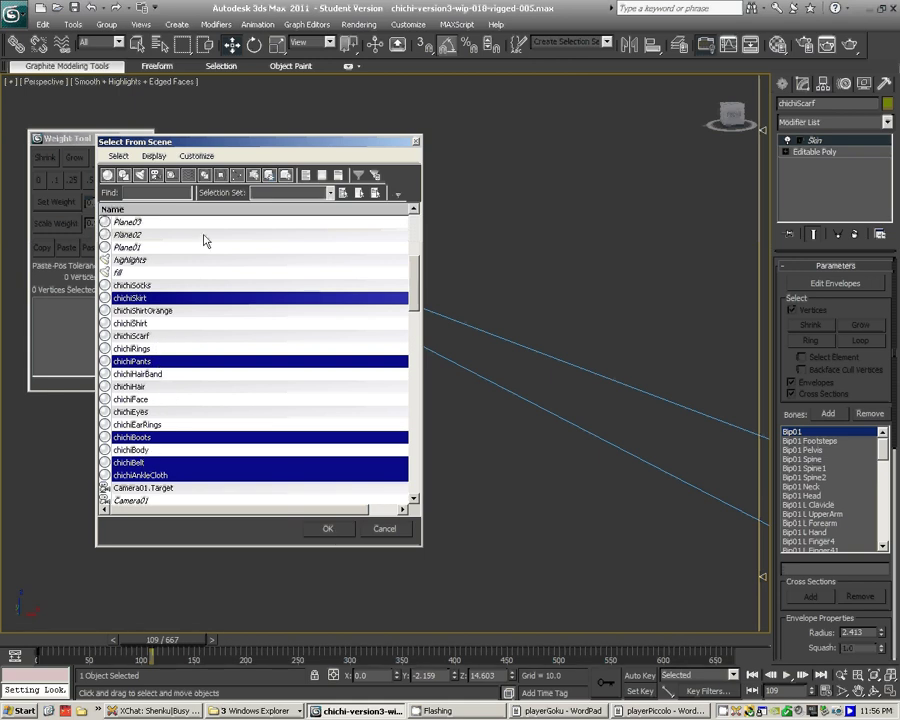
- Add tag_aura0 through tag_aura4, tag_floor and tag_torso to the marked leg meshes and select them all in the scene
scroll(228, 273, up, 3)
scroll(228, 273, up, 2)
scroll(228, 273, up, 1)
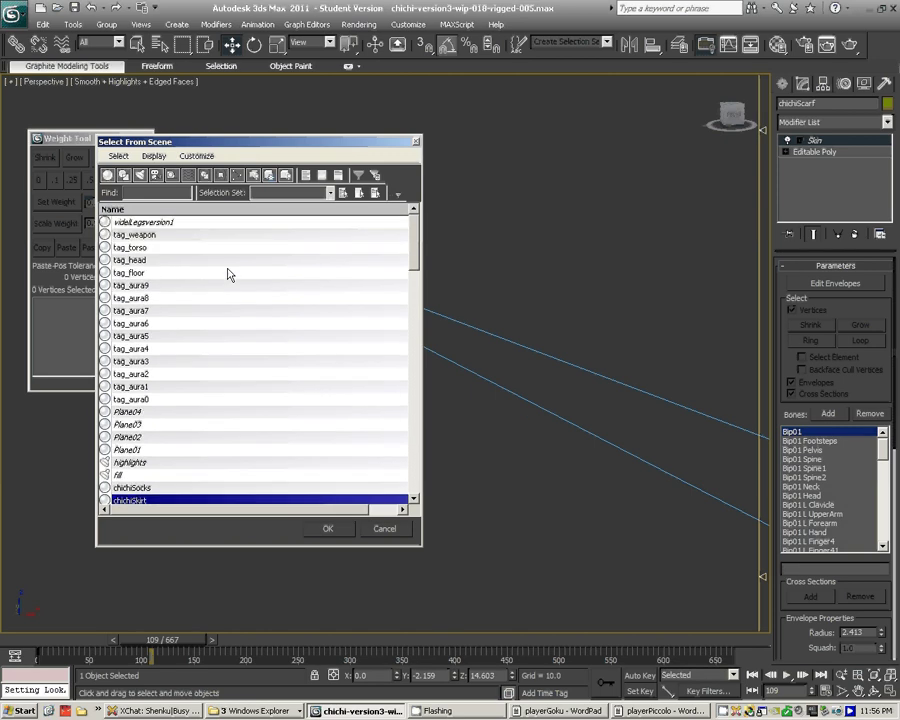
ctrl+click(143, 400)
ctrl+shift+click(145, 362)
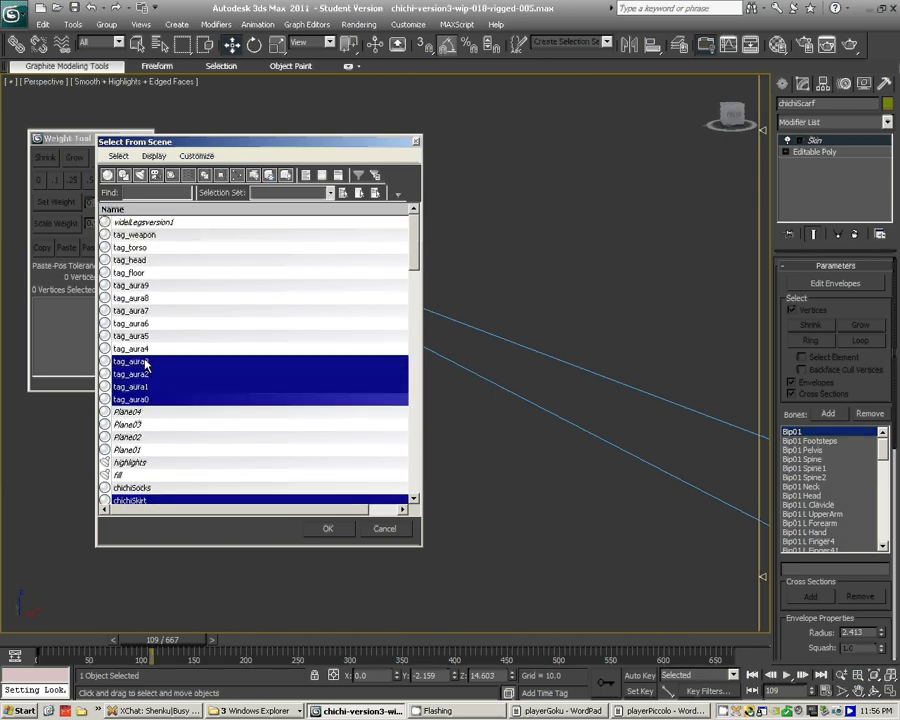
ctrl+shift+click(146, 349)
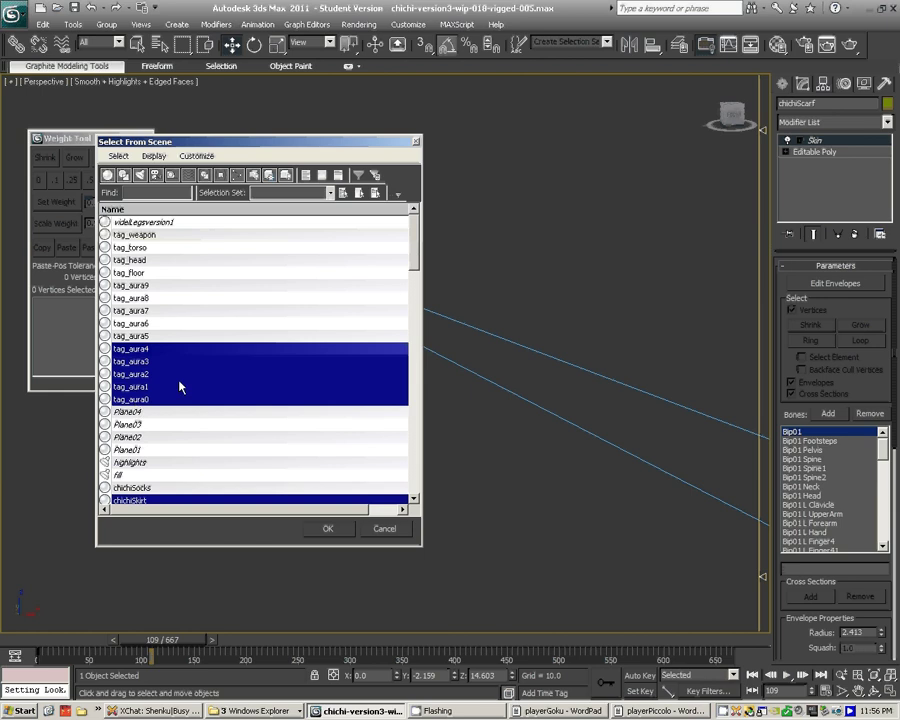
ctrl+click(137, 273)
ctrl+click(153, 247)
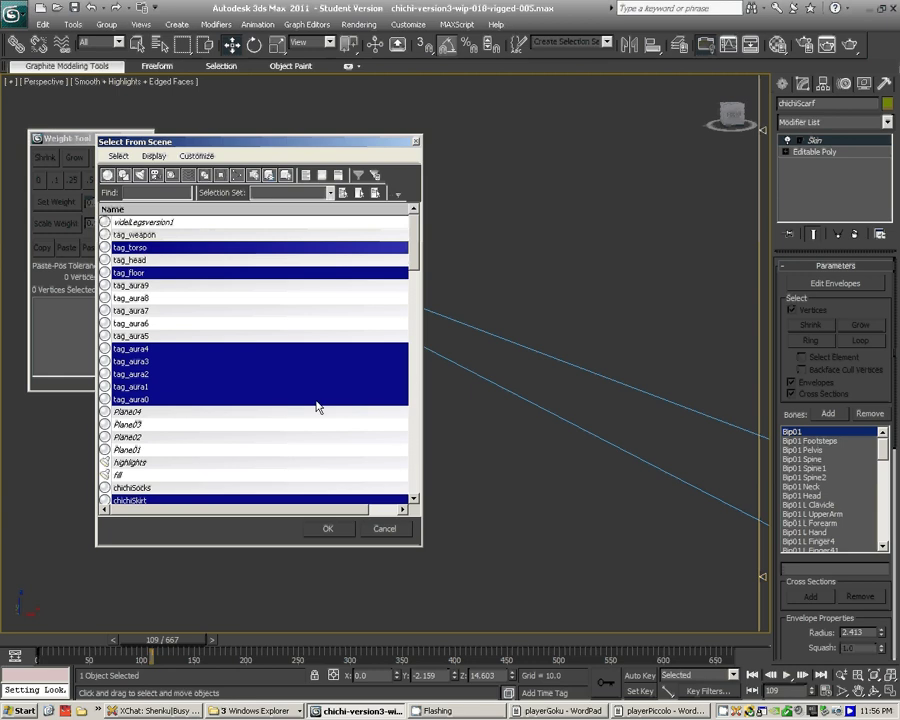
click(338, 530)
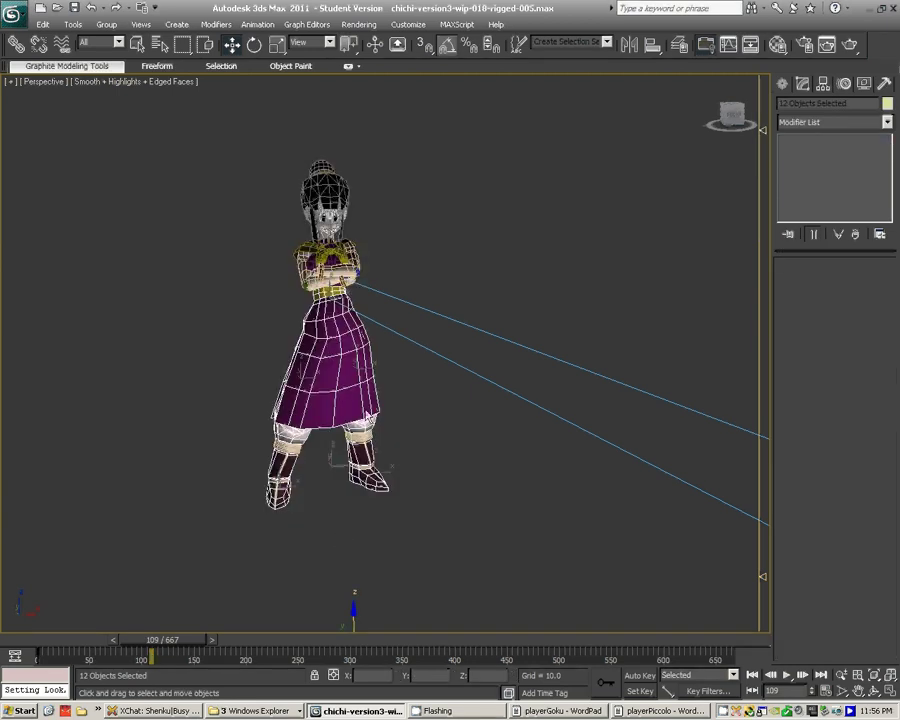
- Save the selected leg meshes and tags as a named selection set called LegsExport, and clear the selection
right_click(311, 392)
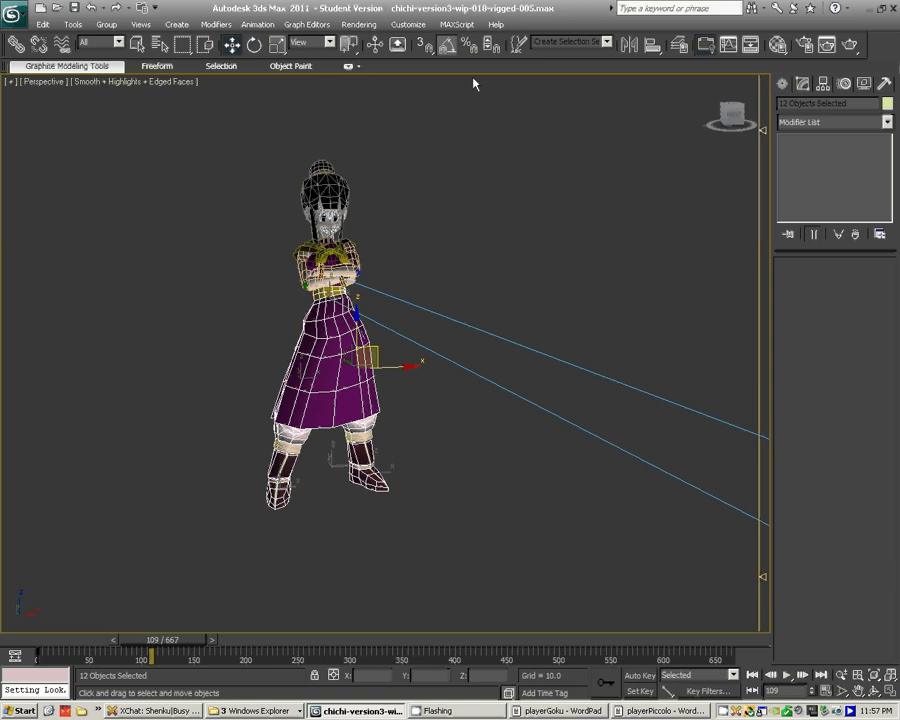
click(576, 45)
text(LegsExplort)
click(606, 42)
click(570, 108)
click(563, 158)
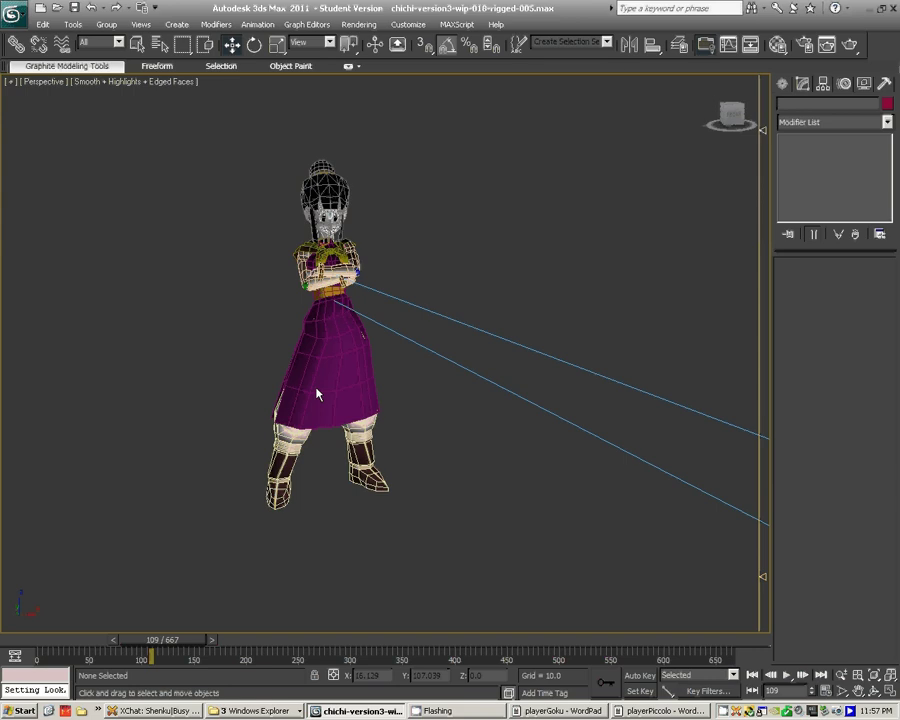
- Recall the LegsExport selection set to check its objects, and deselect everything
click(606, 42)
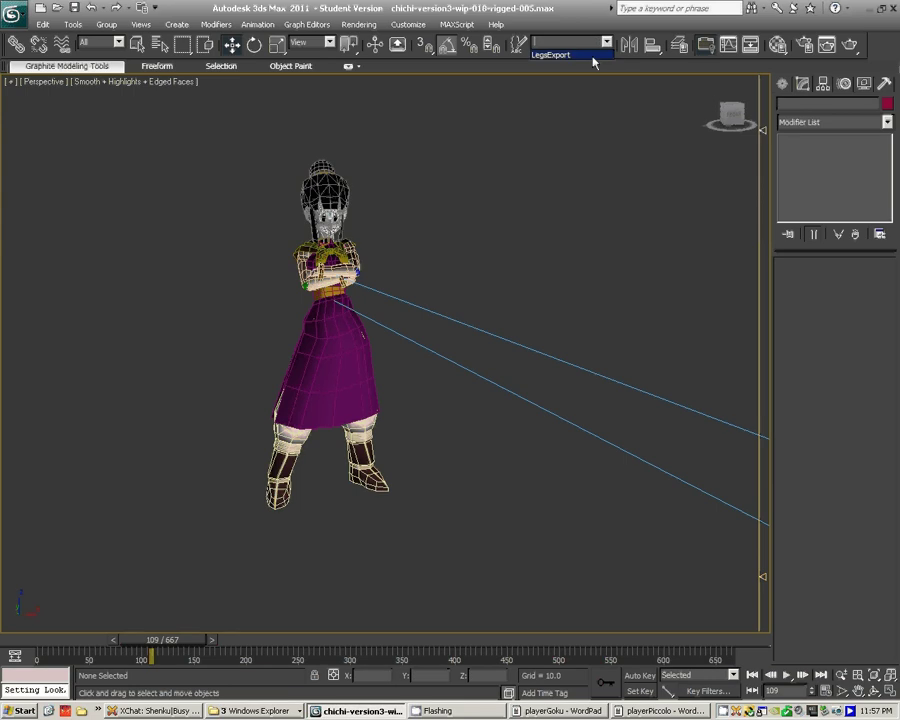
click(592, 56)
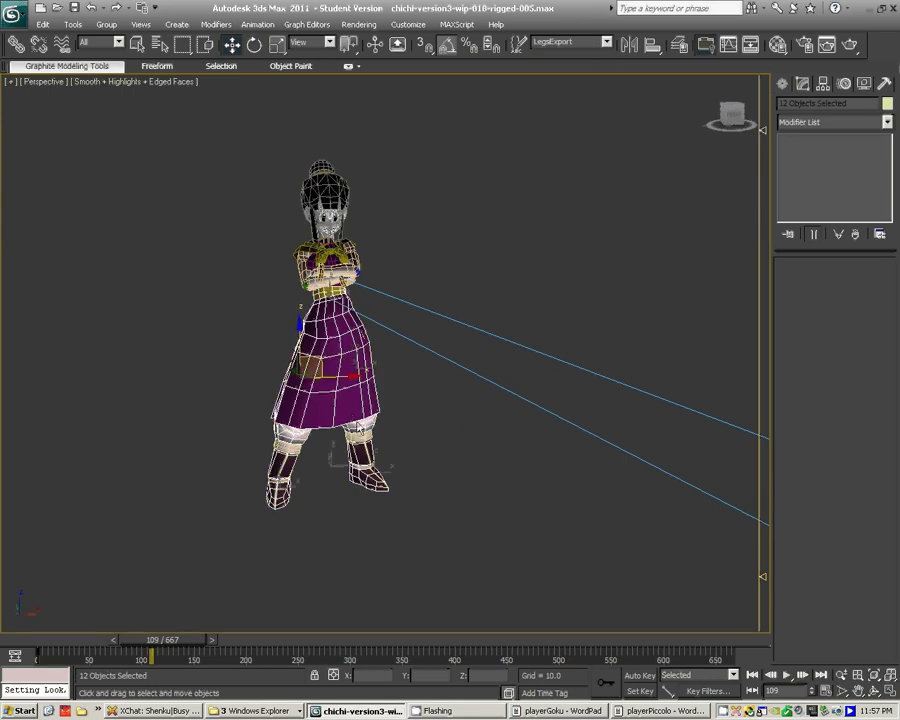
click(508, 266)
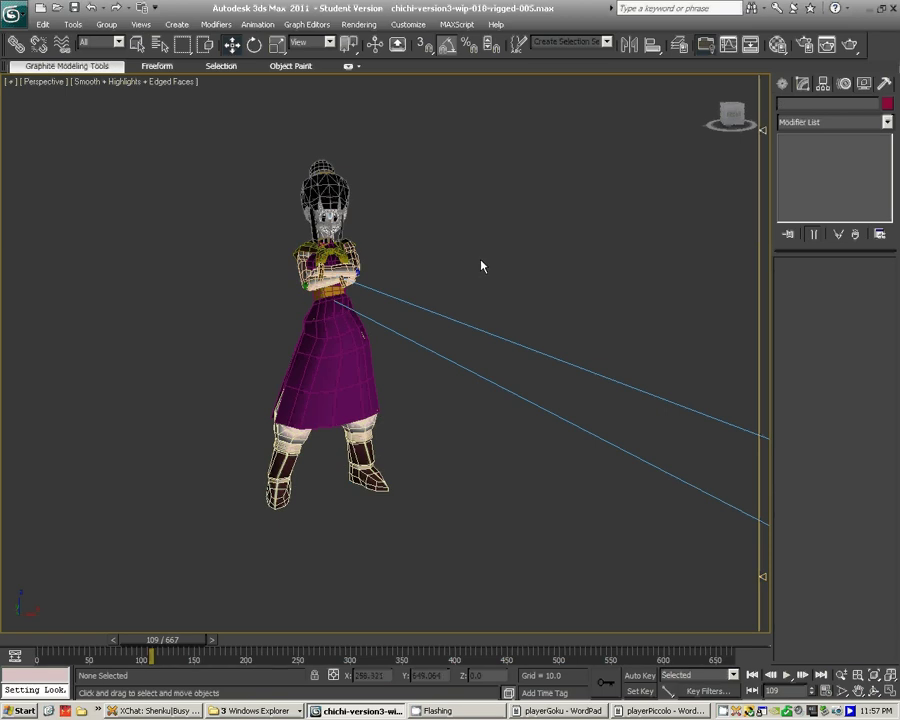
- Mark chichiBody, chichiScarf, chichiShirt, chichiShirtOrange and chichiRings in the scene object list for the upper-body group
key(h)
click(228, 210)
click(228, 210)
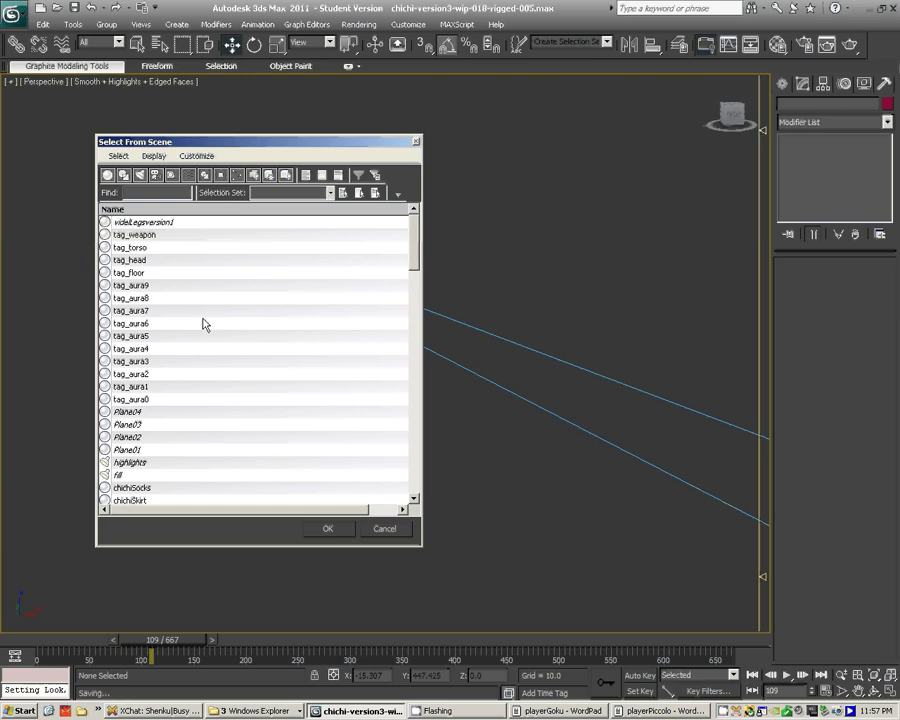
scroll(204, 328, down, 4)
scroll(204, 328, down, 5)
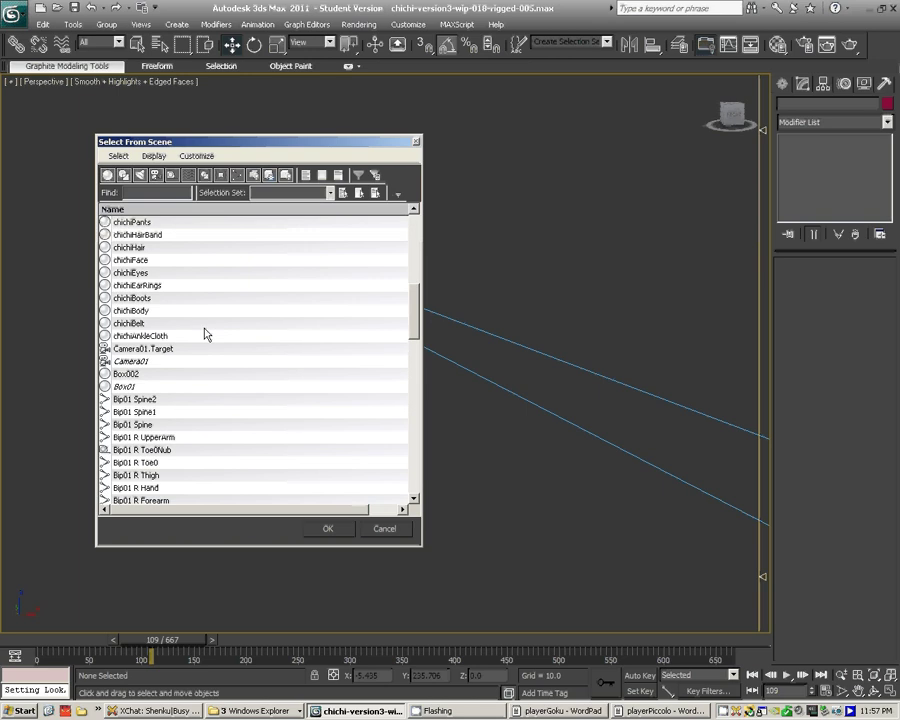
scroll(204, 330, up, 2)
click(140, 387)
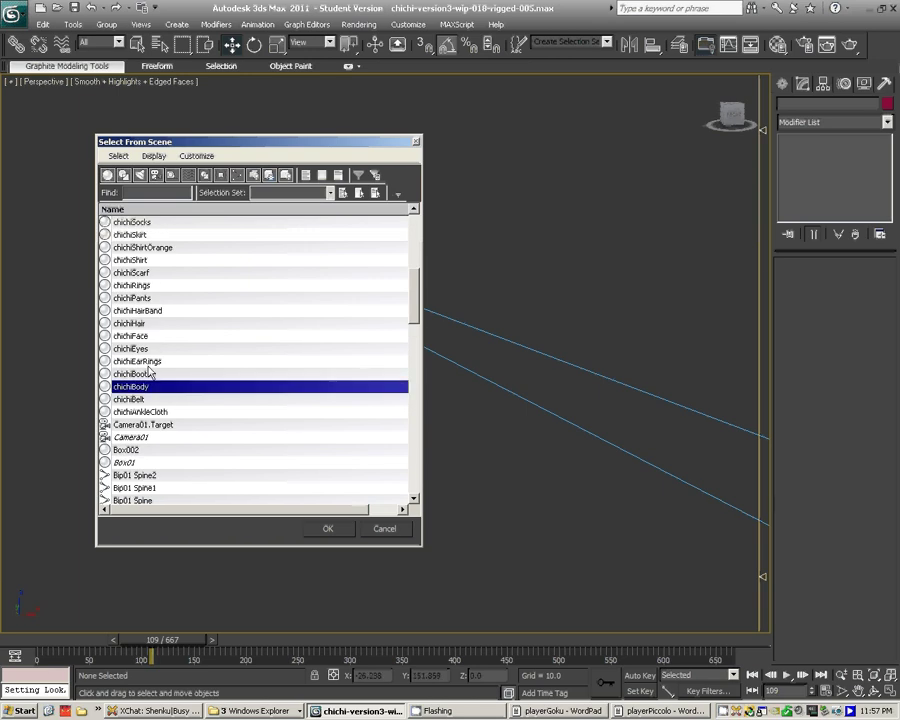
ctrl+click(148, 272)
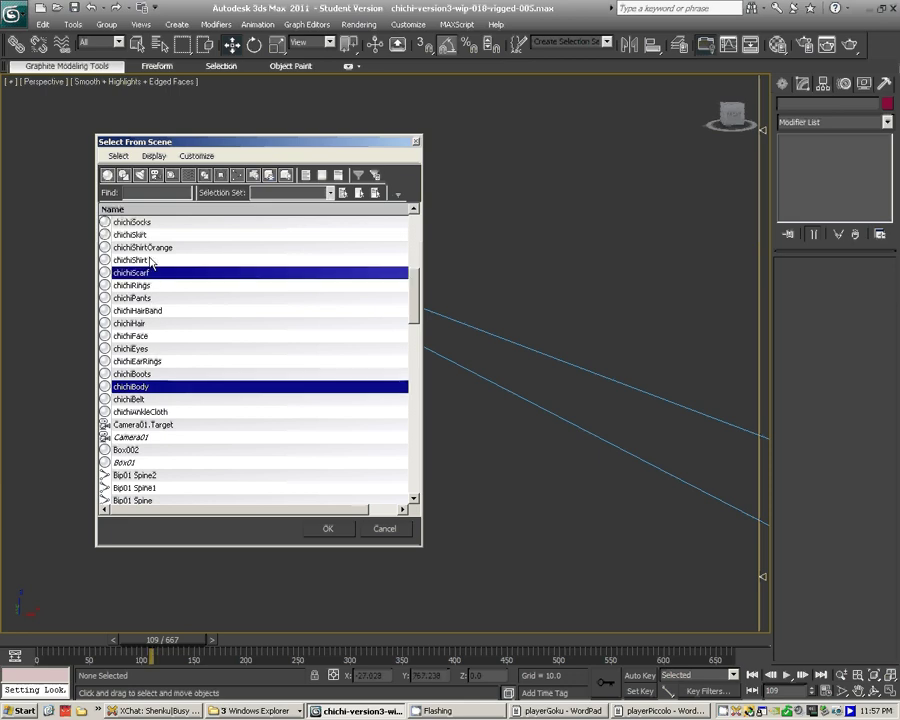
ctrl+click(150, 261)
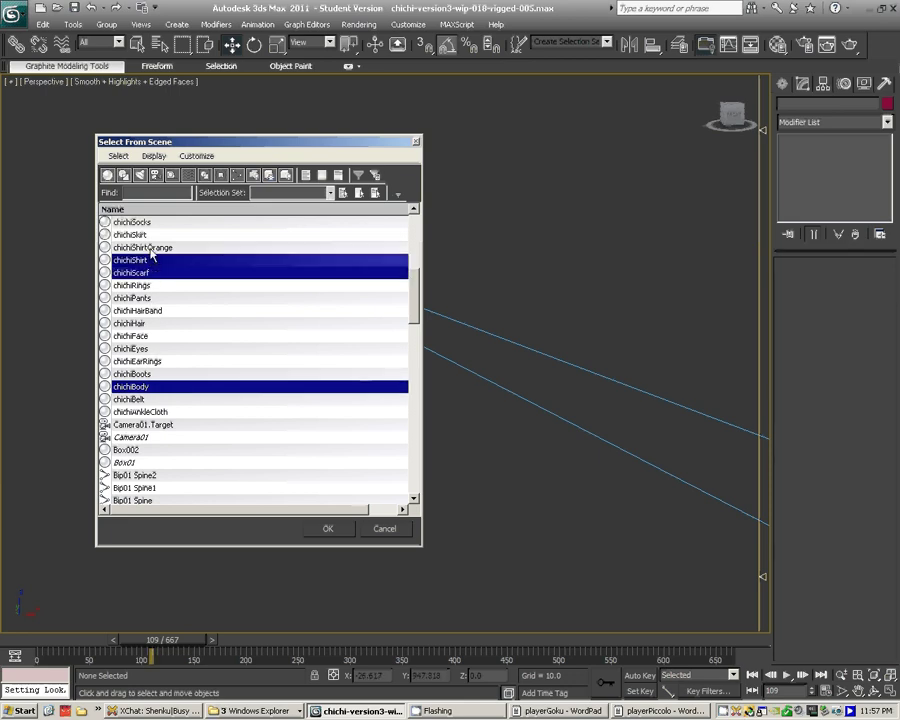
ctrl+click(150, 248)
scroll(165, 280, up, 1)
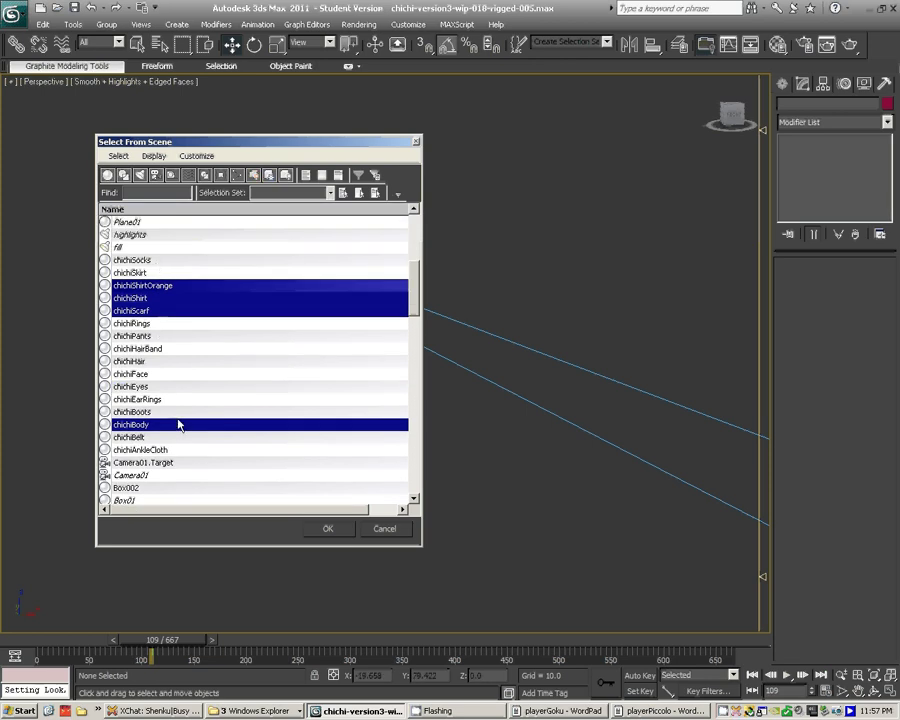
ctrl+click(153, 324)
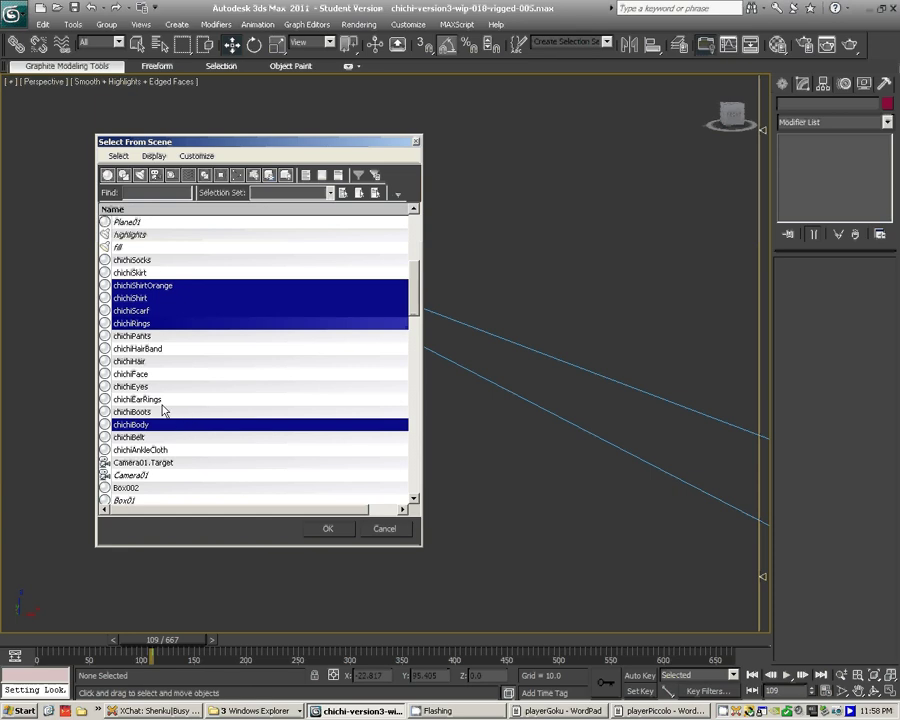
- Add tag_aura4 through tag_aura8, tag_torso, tag_head and tag_weapon to the marked upper-body meshes and select them all in the scene
scroll(217, 338, up, 5)
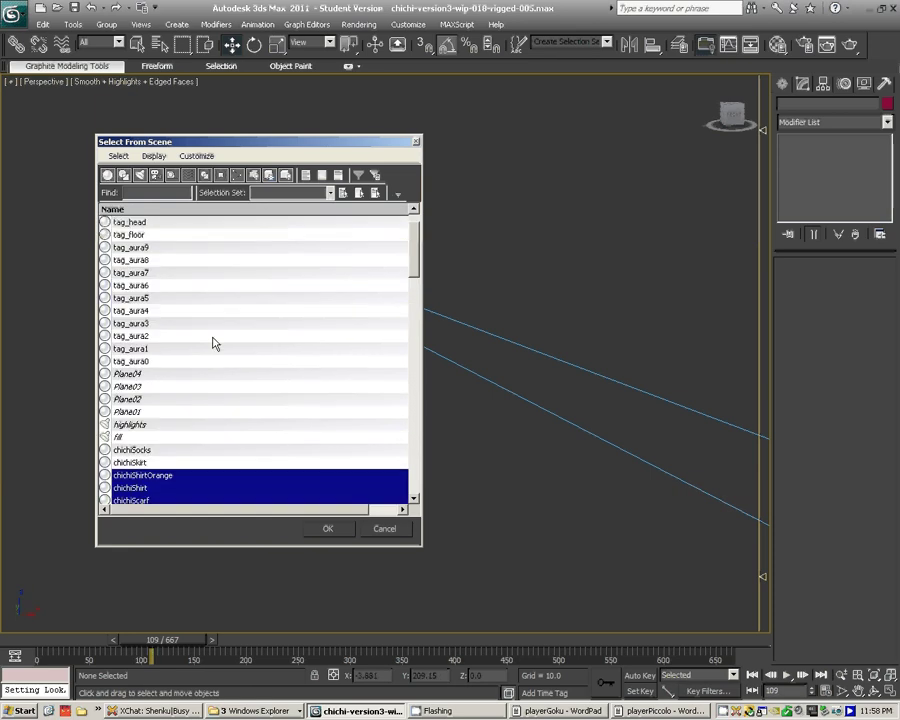
scroll(214, 342, up, 1)
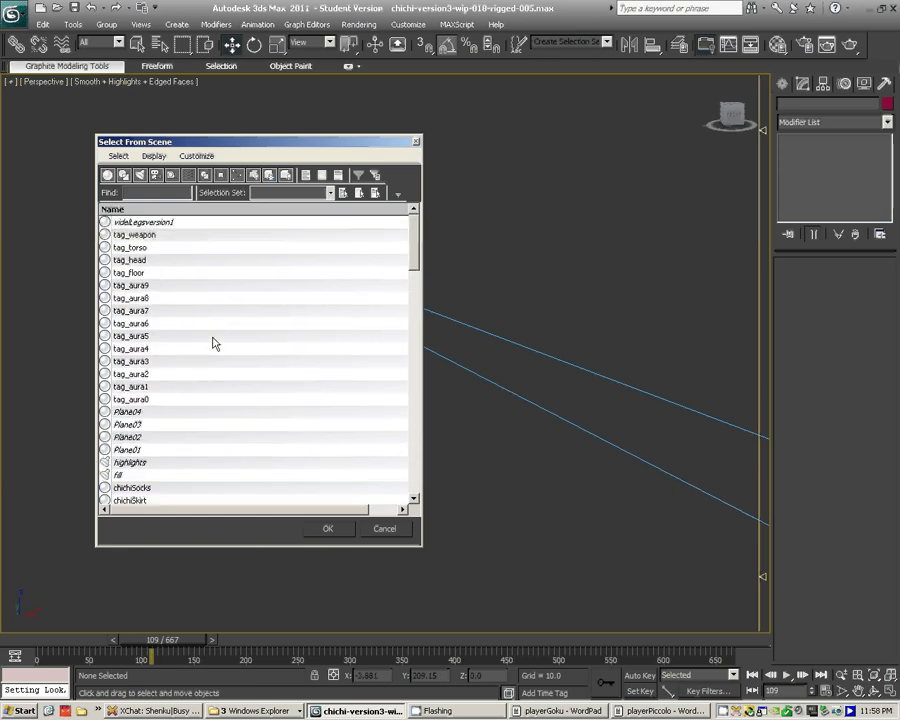
click(148, 349)
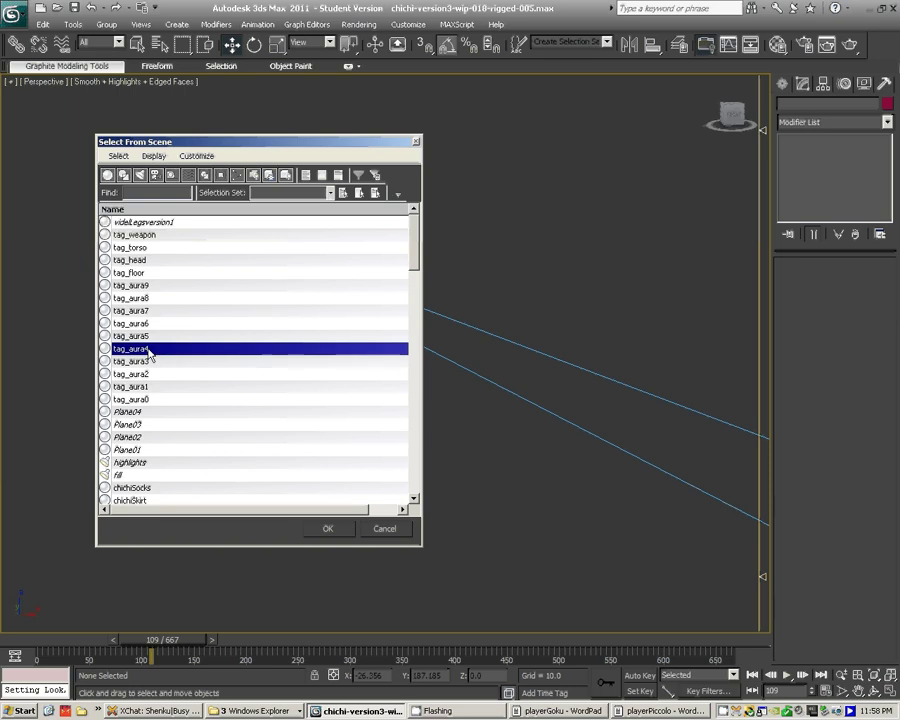
drag(148, 352, 145, 298)
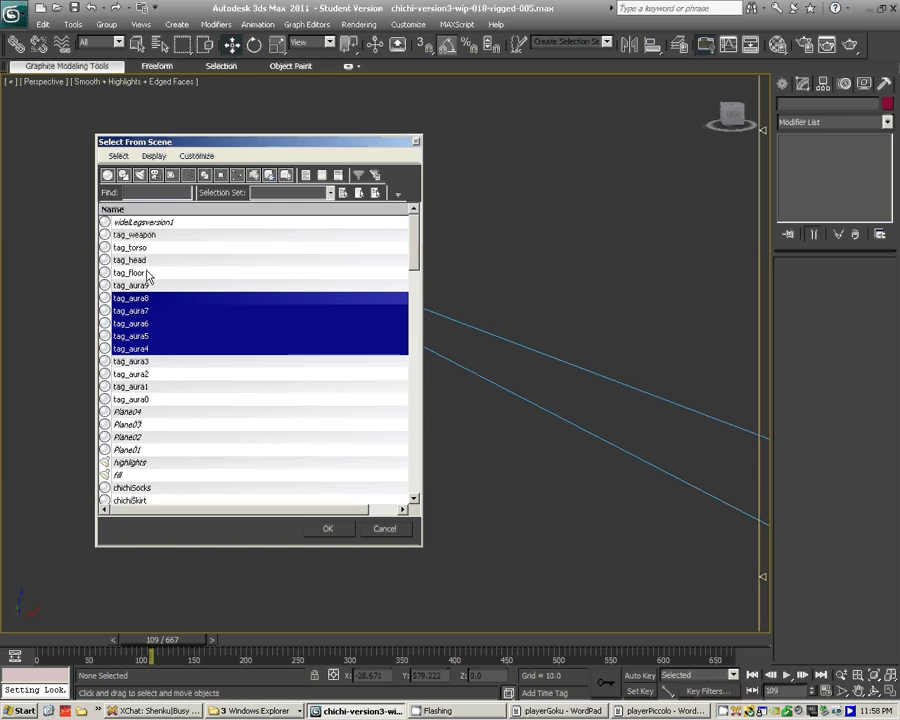
ctrl+click(144, 247)
ctrl+click(144, 260)
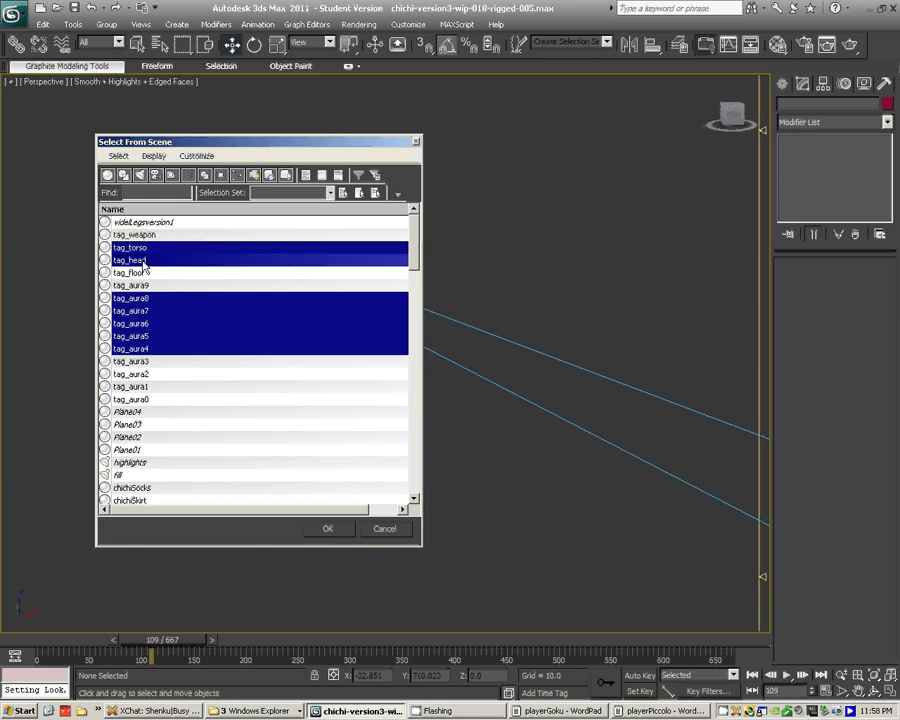
ctrl+click(151, 236)
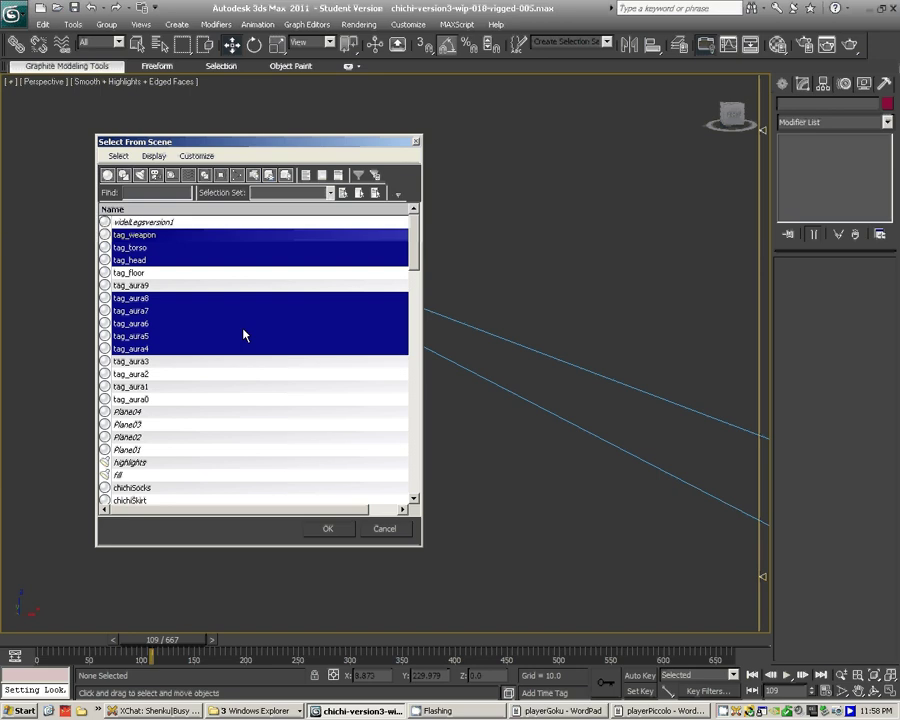
click(327, 528)
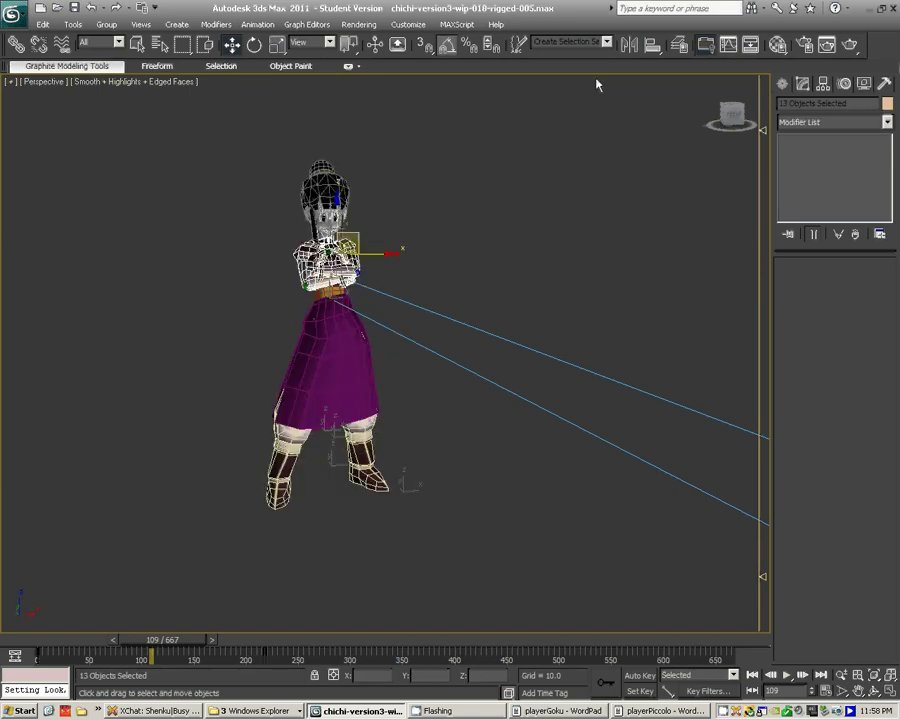
- Save the selected upper-body meshes and tags as a named selection set called BodyExport
click(584, 44)
text(BodyExport)
key(ctrl+s)
- Recall the LegsExport selection set and add chichiSocks to the selected leg objects
click(607, 43)
click(588, 65)
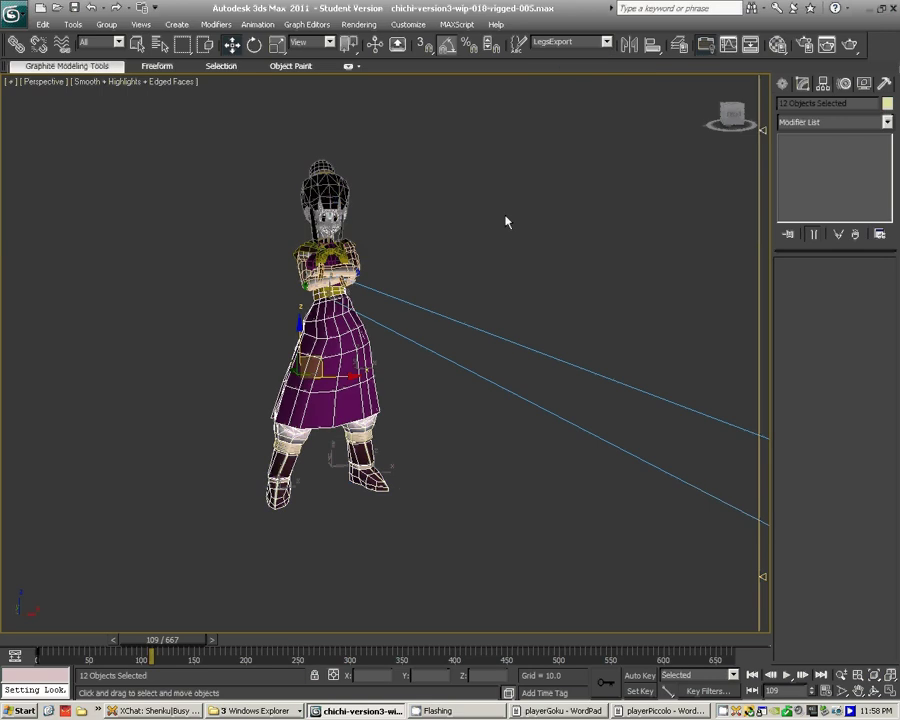
key(h)
click(308, 210)
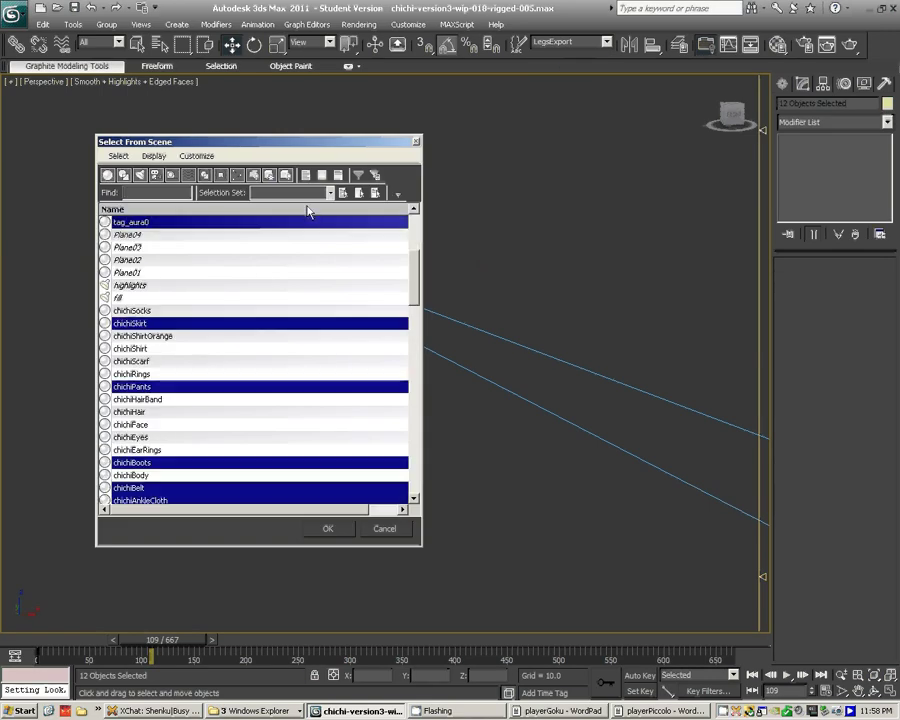
scroll(259, 281, down, 4)
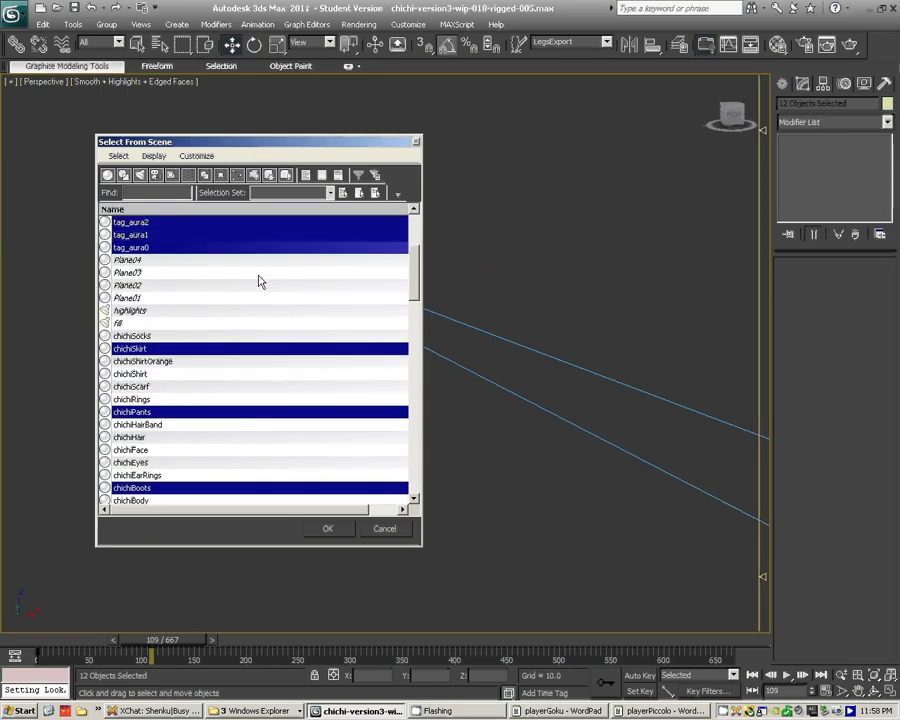
ctrl+click(148, 338)
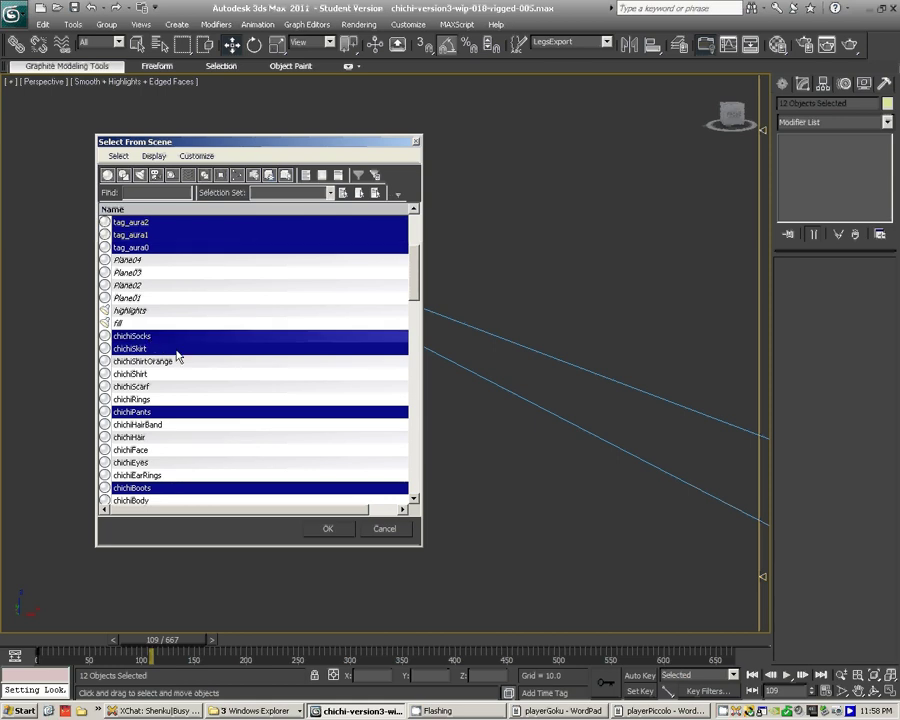
scroll(180, 354, down, 1)
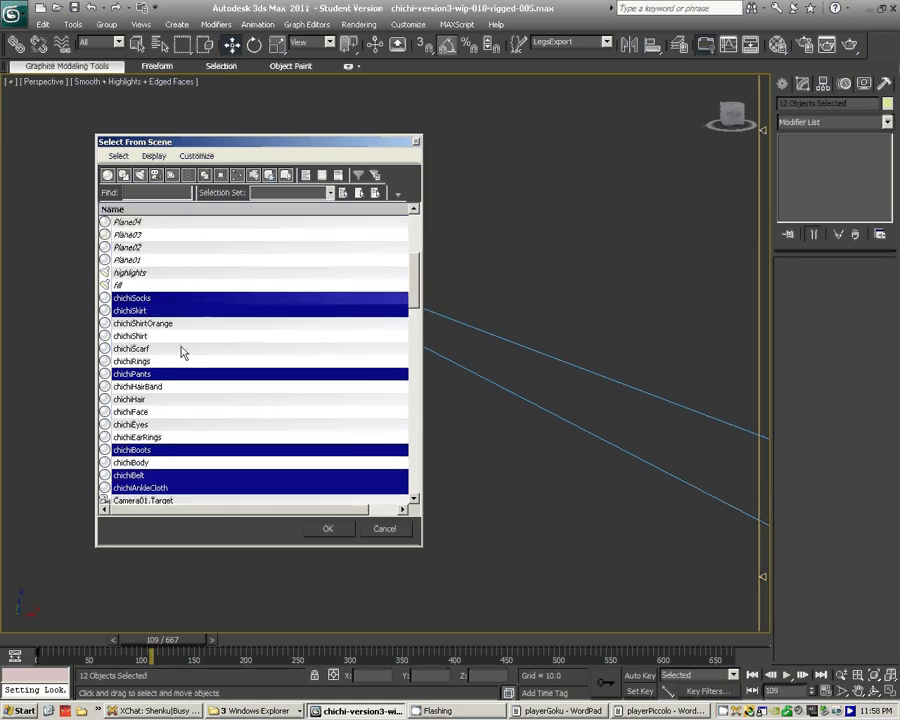
scroll(181, 352, down, 1)
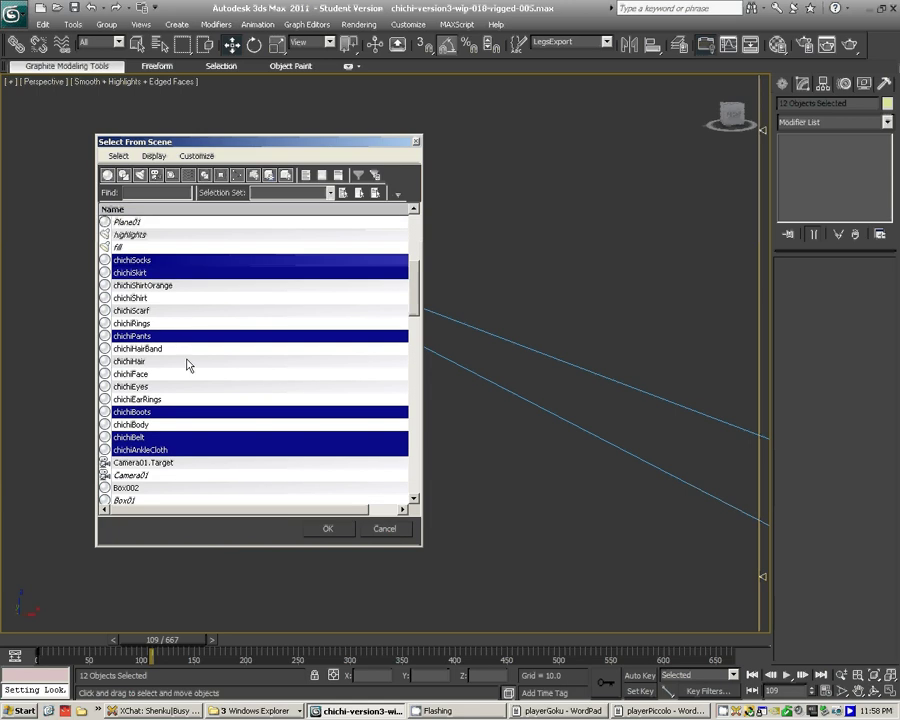
scroll(185, 360, up, 1)
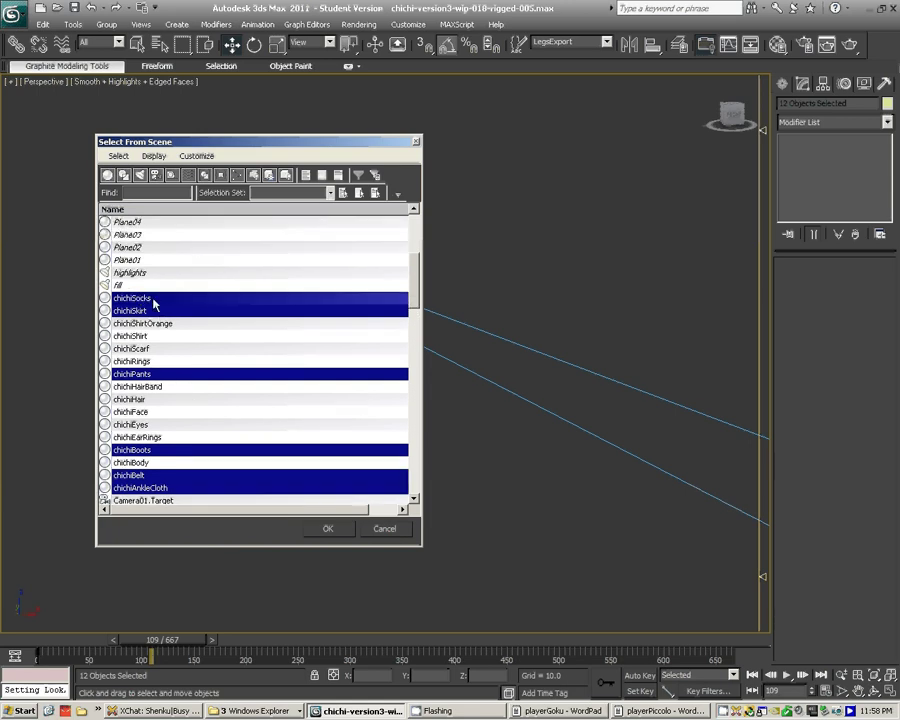
click(325, 527)
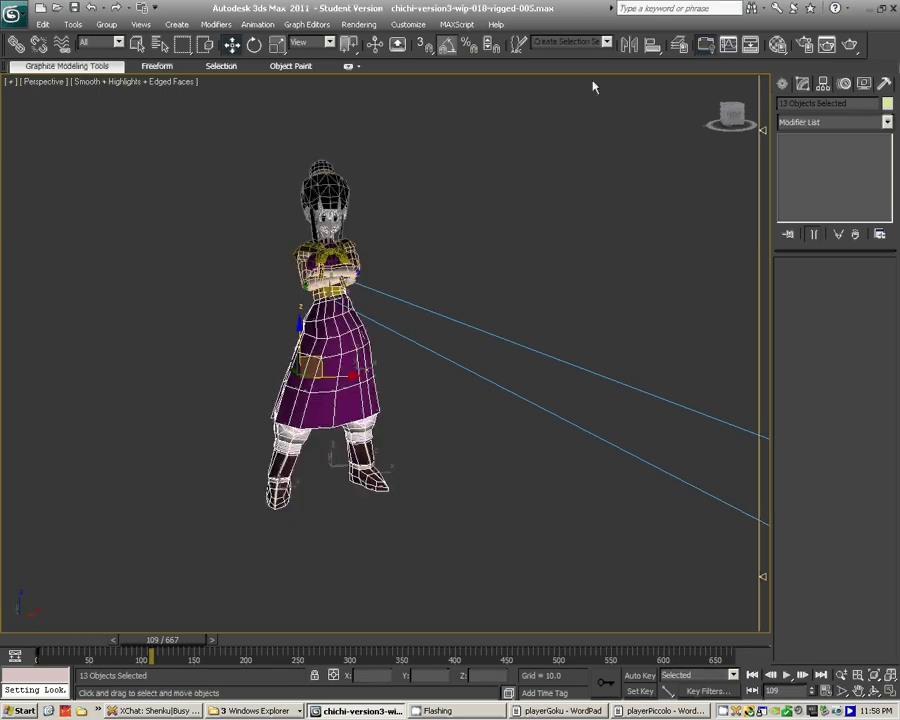
- Remove the outdated LegsExport named selection set and save the current selection as a new set called LegsExport
click(516, 46)
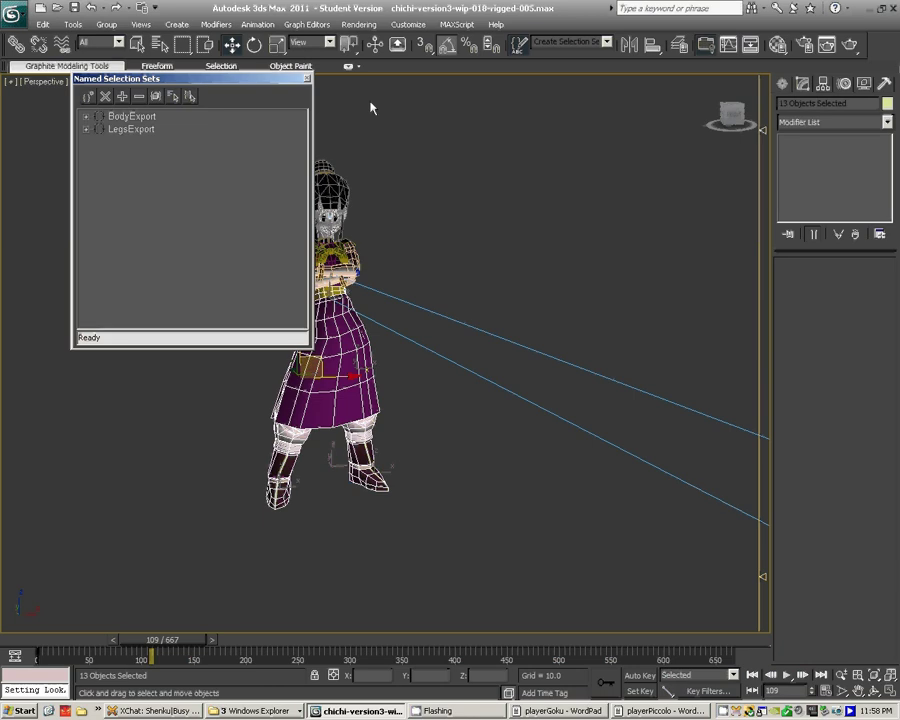
right_click(119, 131)
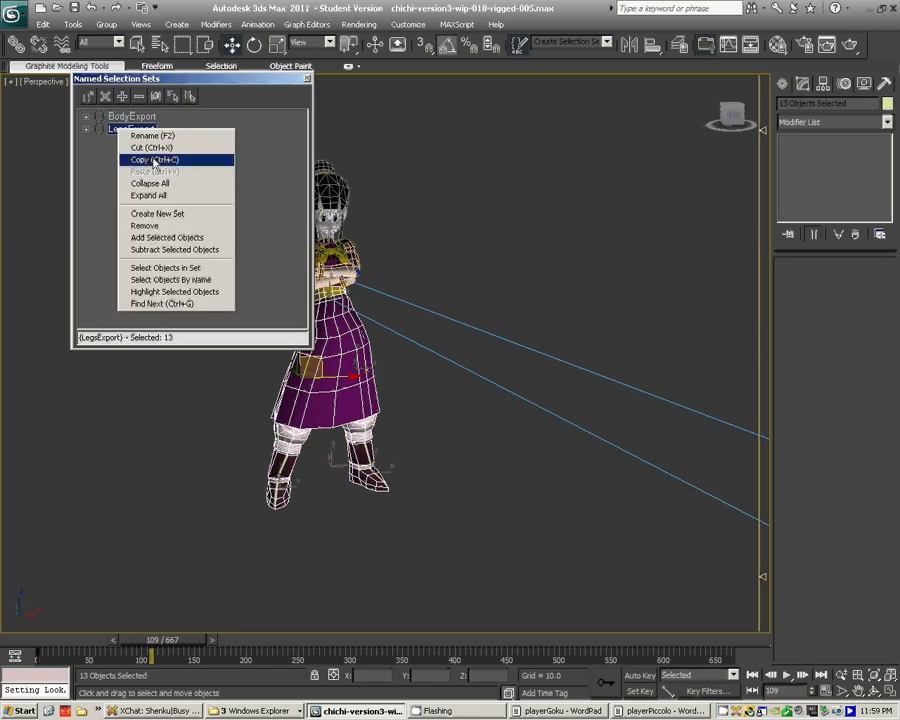
click(148, 225)
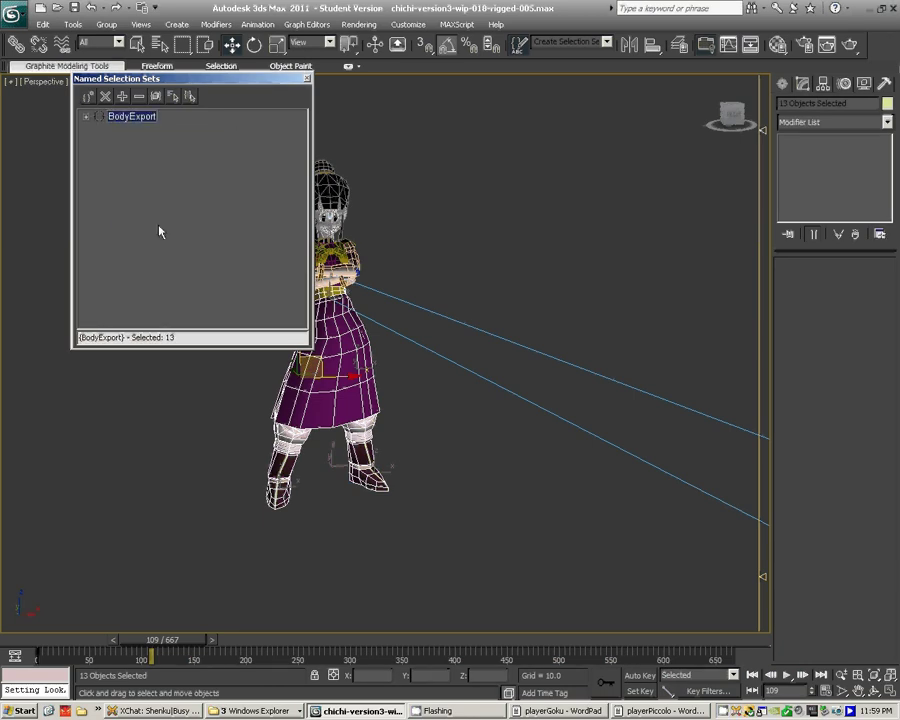
click(309, 81)
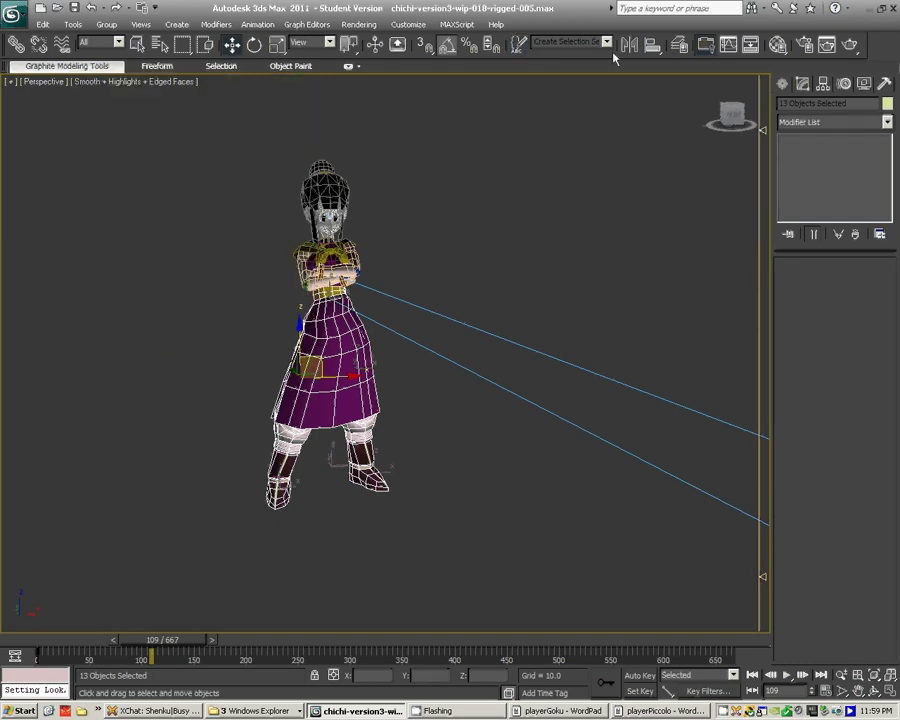
text(LegsExport)
key(Return)
- Clear the selection, recall the new LegsExport set to check its meshes and tags in the scene object list, and deselect everything
click(597, 143)
click(605, 42)
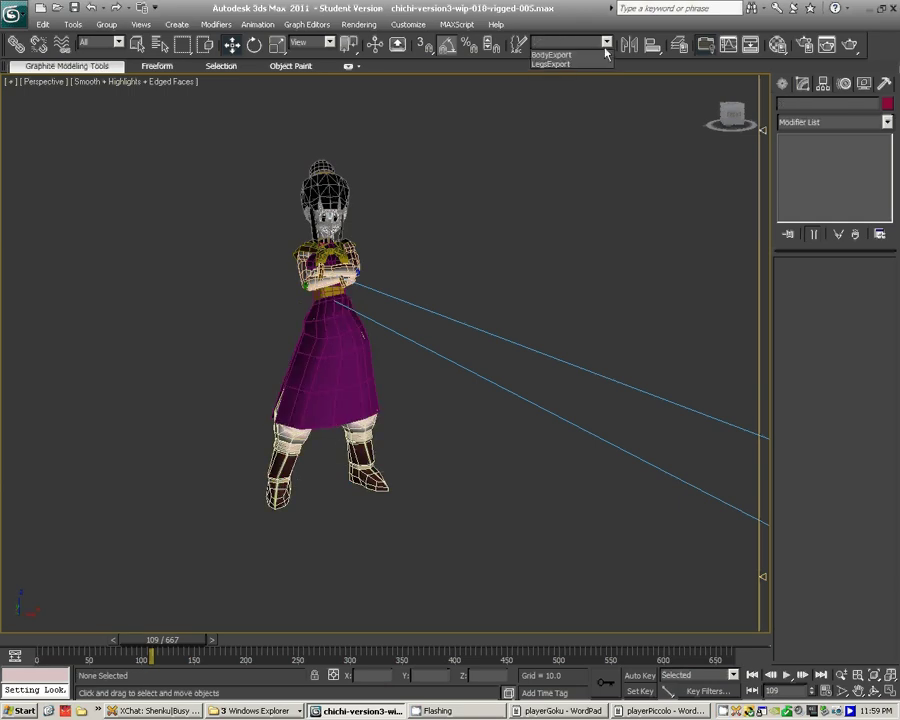
click(578, 64)
key(h)
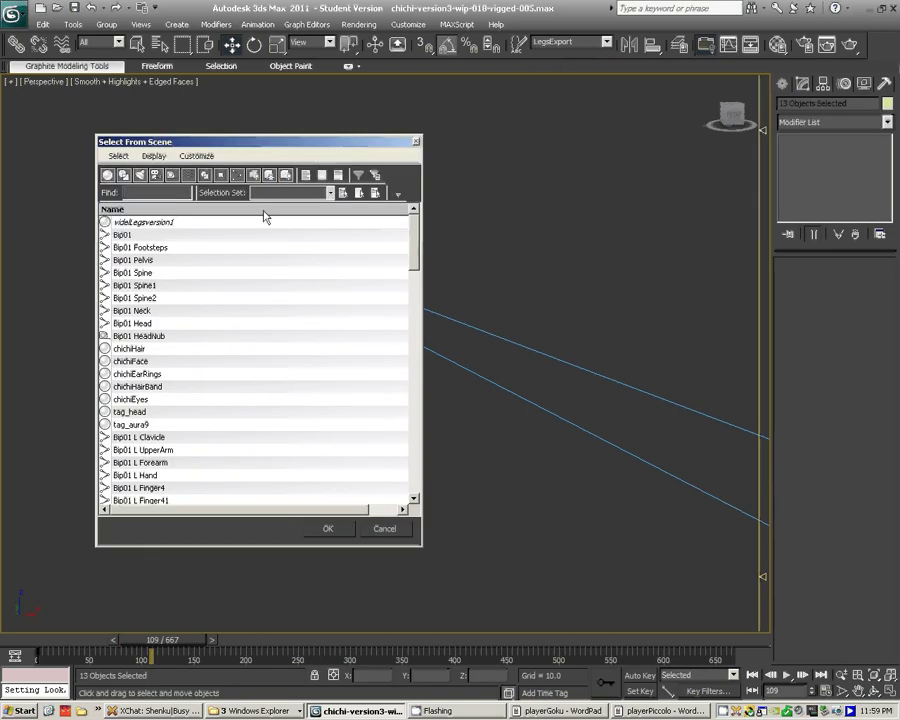
click(264, 211)
click(262, 211)
scroll(171, 265, up, 1)
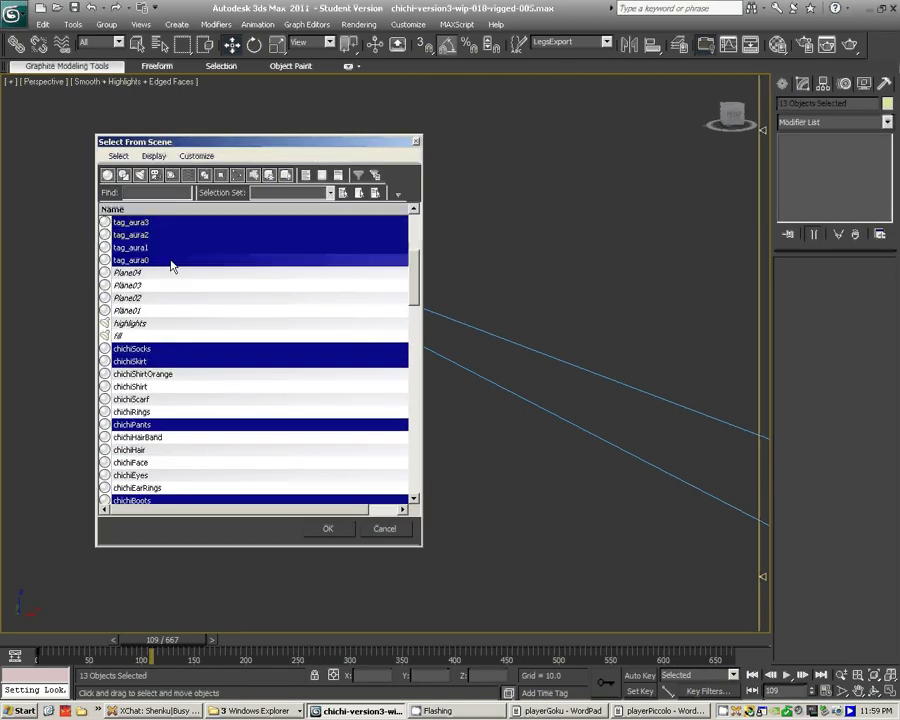
scroll(171, 265, down, 2)
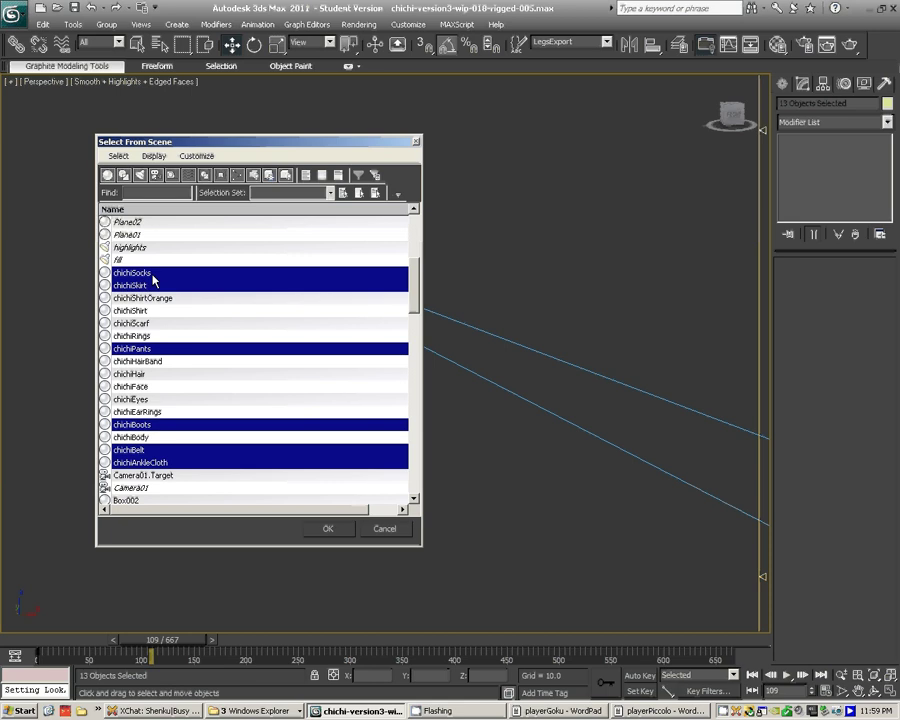
scroll(188, 275, up, 5)
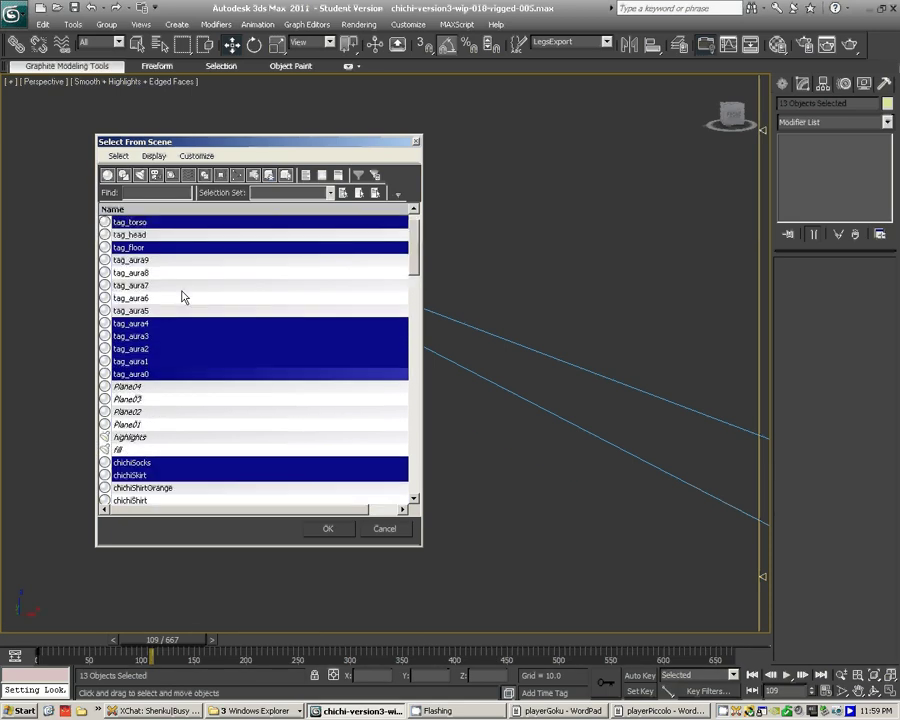
scroll(183, 297, up, 1)
click(344, 527)
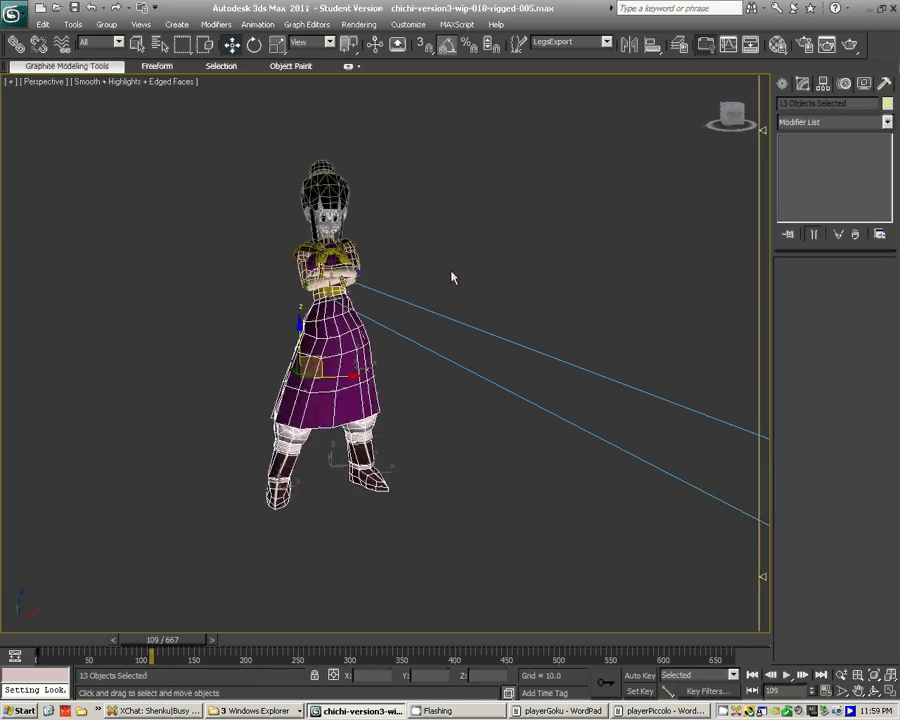
click(452, 278)
- Mark chichiFace, chichiEyes, chichiEarRings, chichiHair and chichiHairBand in the scene object list for the head group
key(h)
click(155, 210)
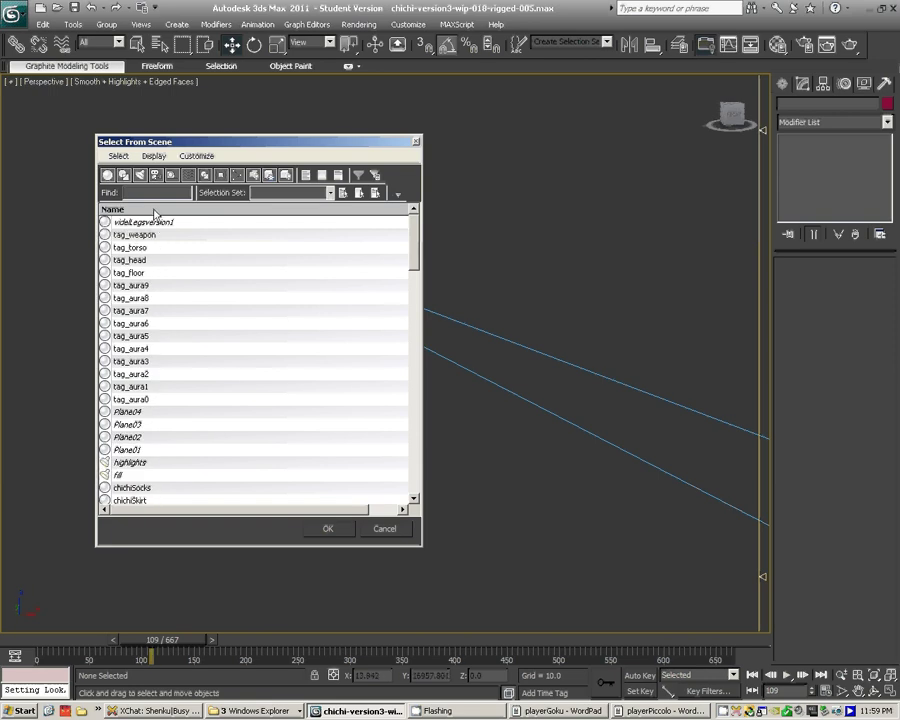
scroll(157, 227, down, 2)
scroll(155, 226, up, 2)
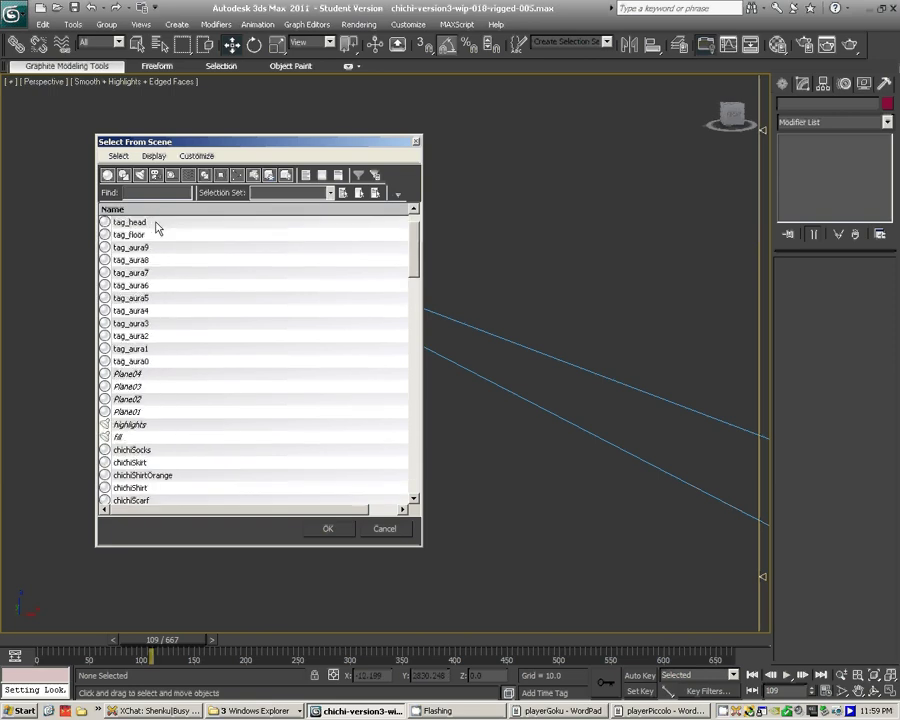
scroll(144, 289, down, 6)
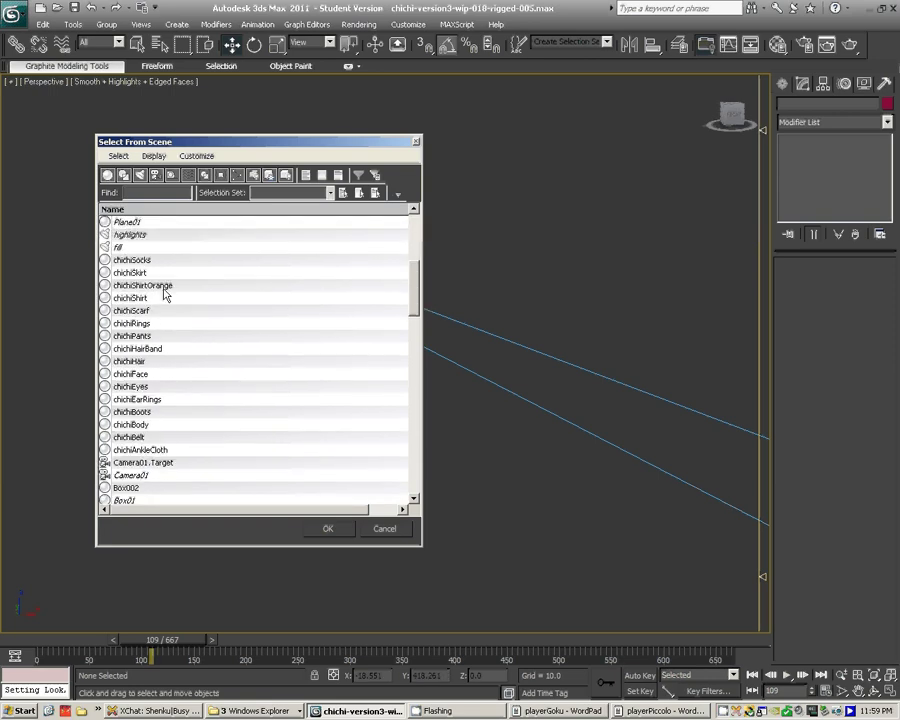
click(143, 375)
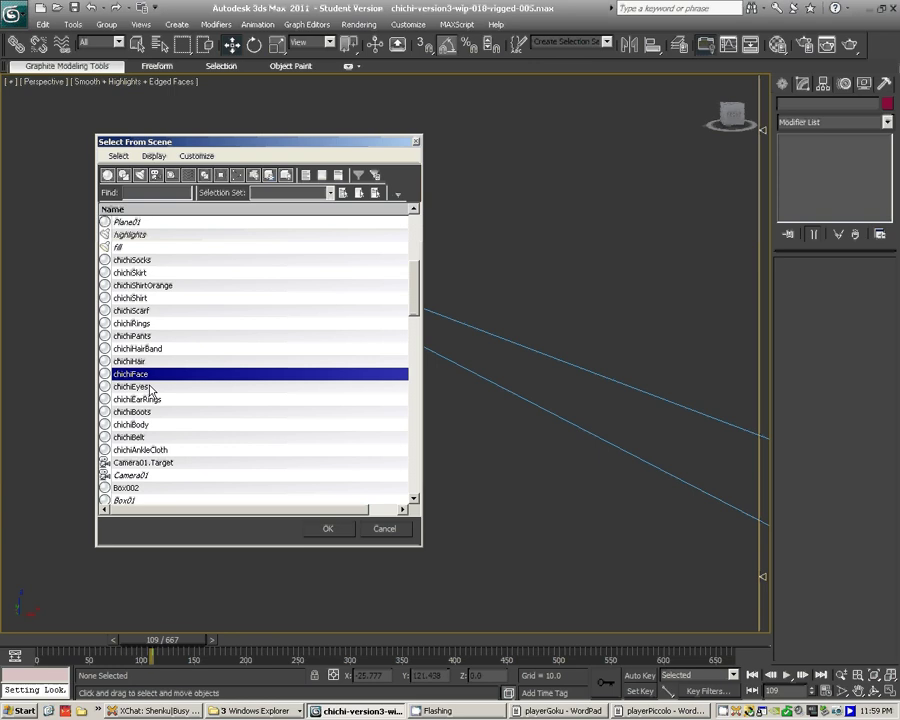
ctrl+click(150, 387)
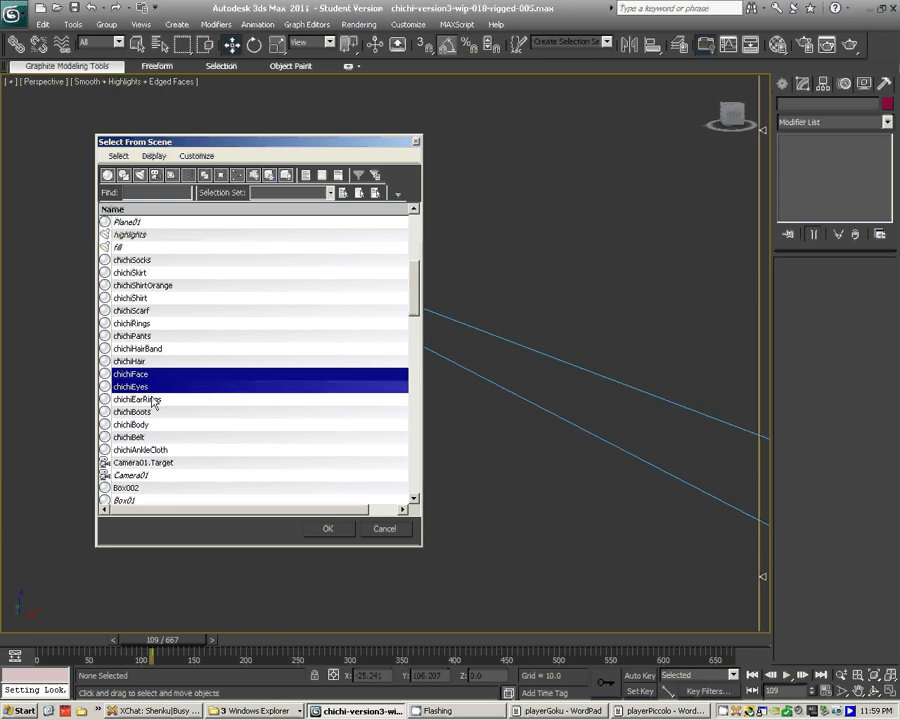
ctrl+click(150, 400)
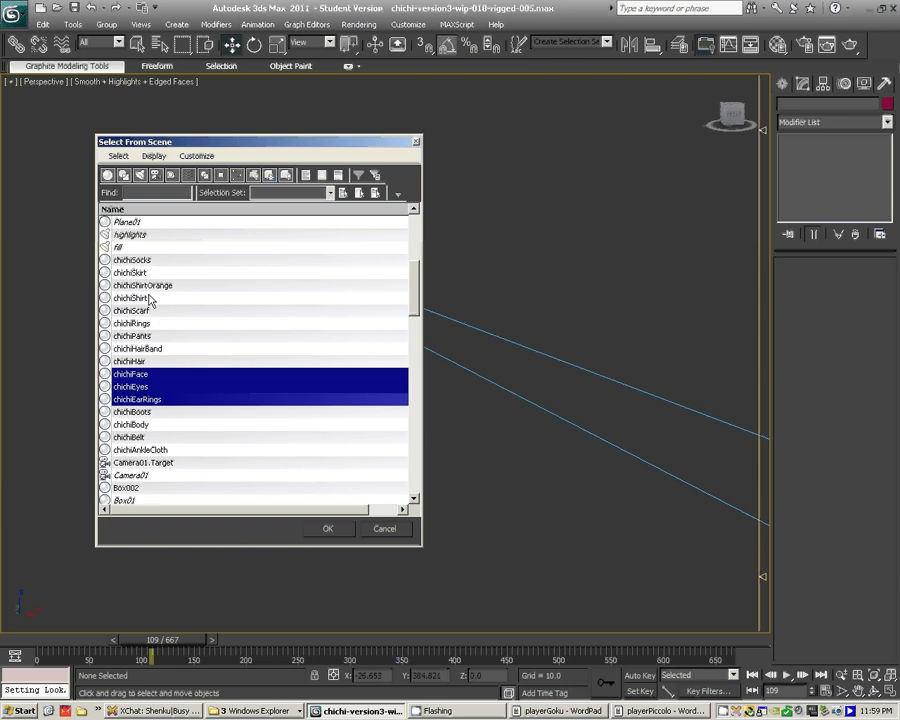
ctrl+click(146, 361)
ctrl+click(143, 348)
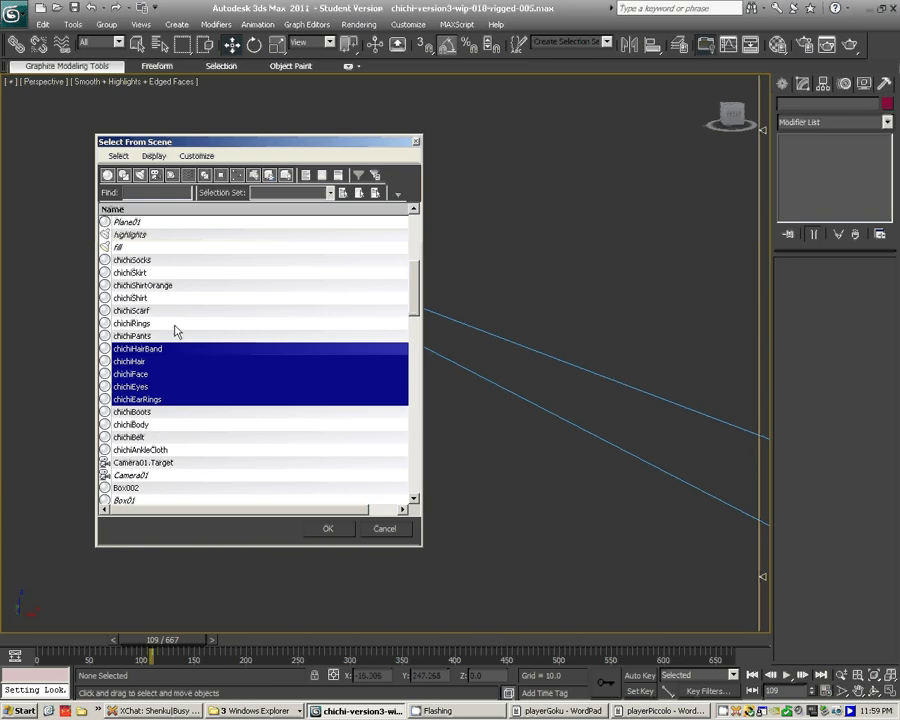
- Add tag_aura9 and tag_head to the marked head meshes and select all of them in the scene
scroll(230, 291, up, 1)
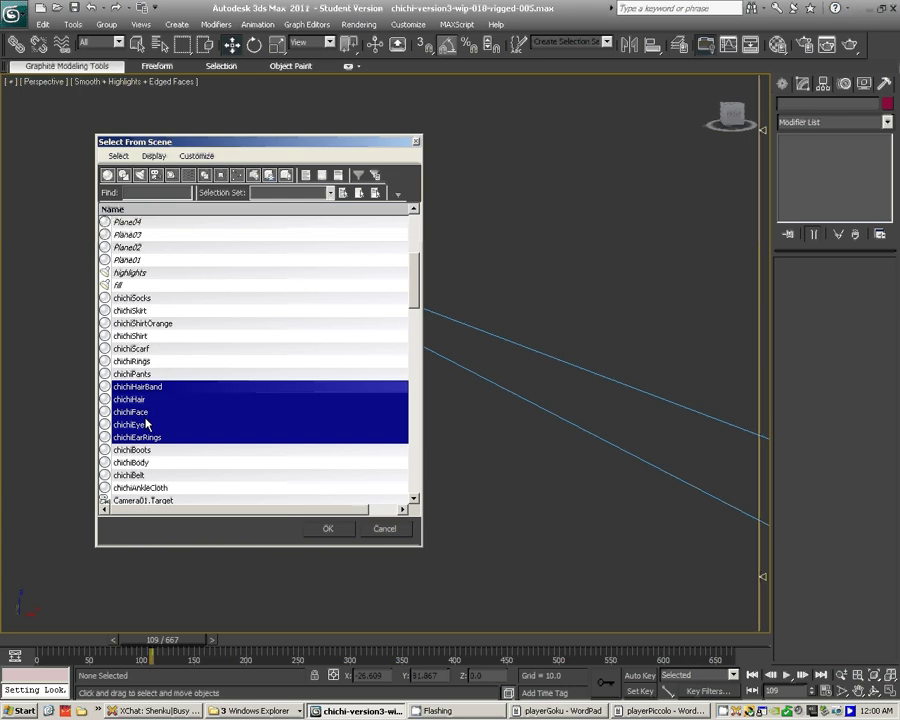
scroll(152, 425, up, 5)
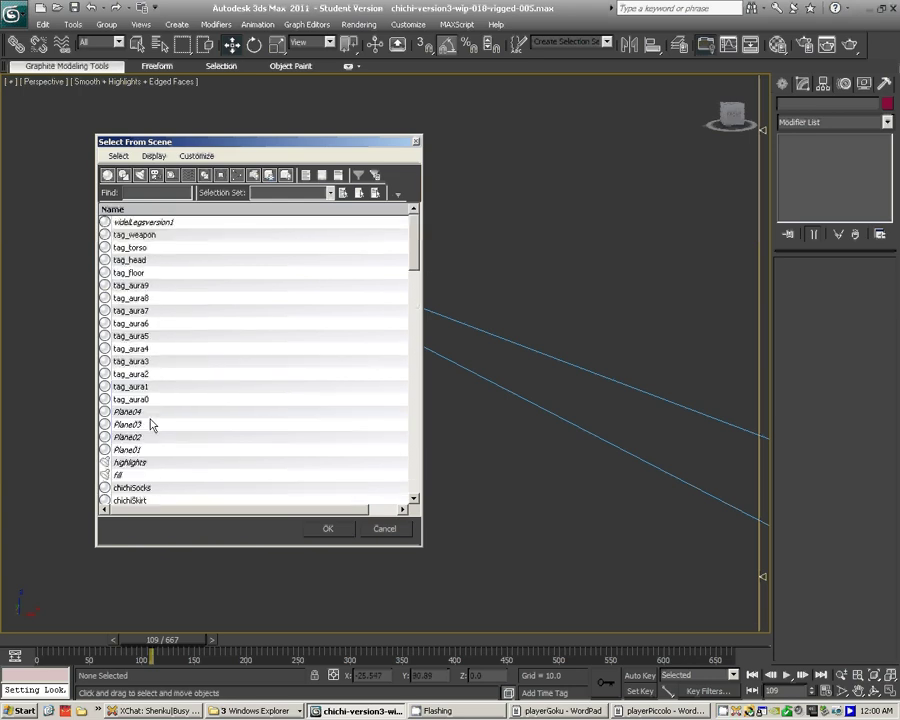
click(151, 287)
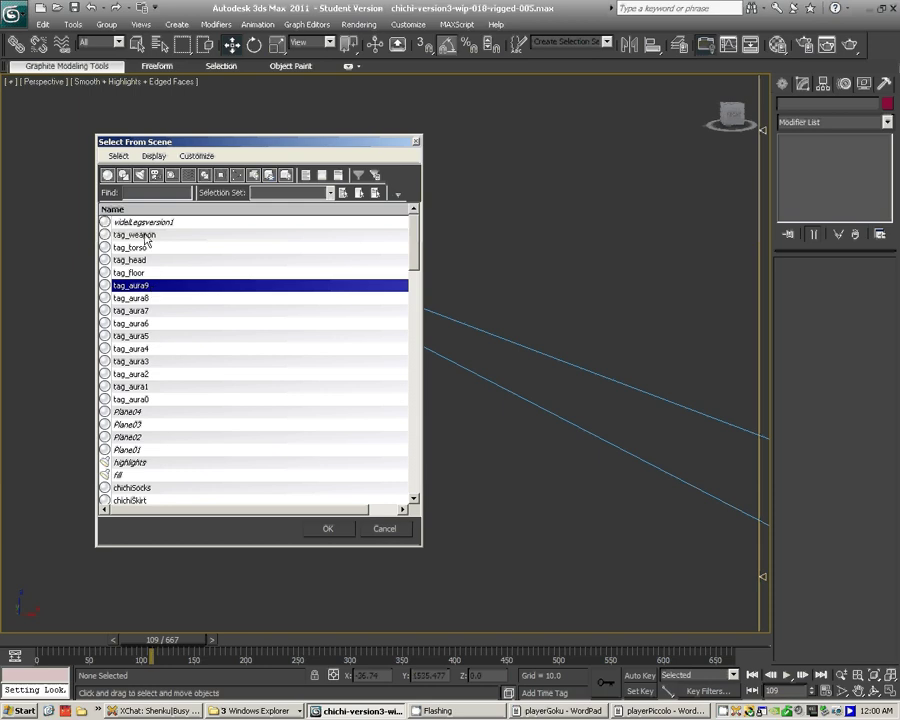
ctrl+click(144, 261)
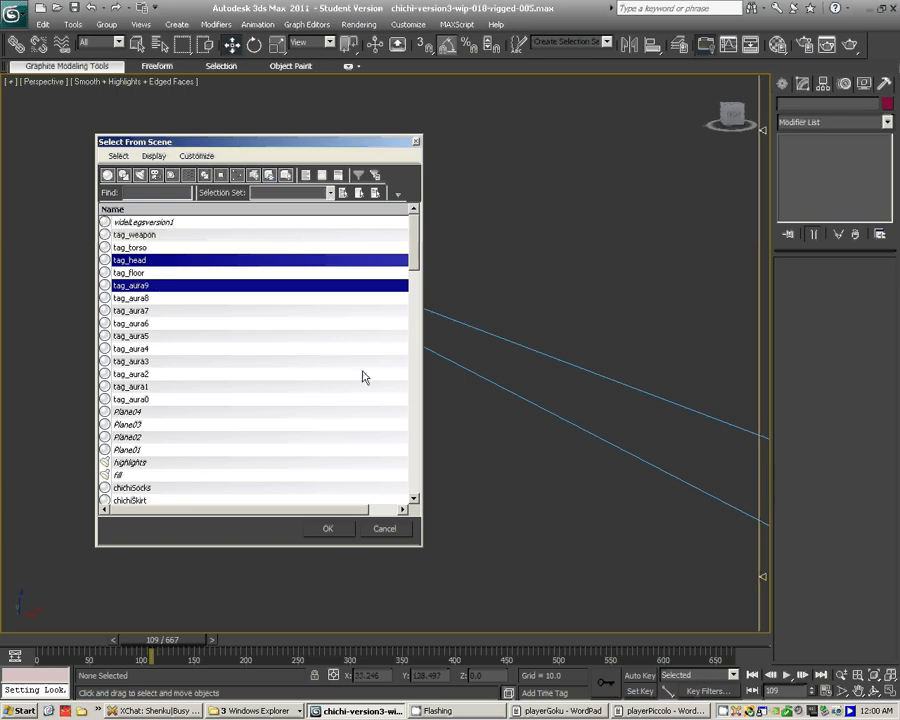
scroll(395, 315, down, 1)
scroll(321, 310, up, 1)
scroll(270, 316, down, 4)
scroll(271, 320, up, 4)
scroll(295, 376, down, 4)
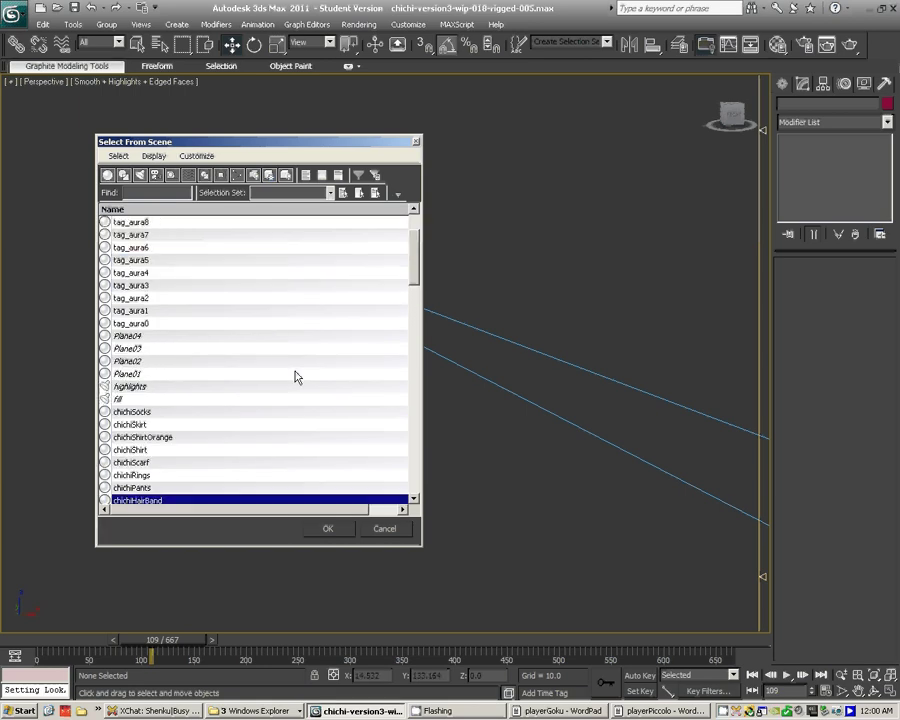
click(329, 531)
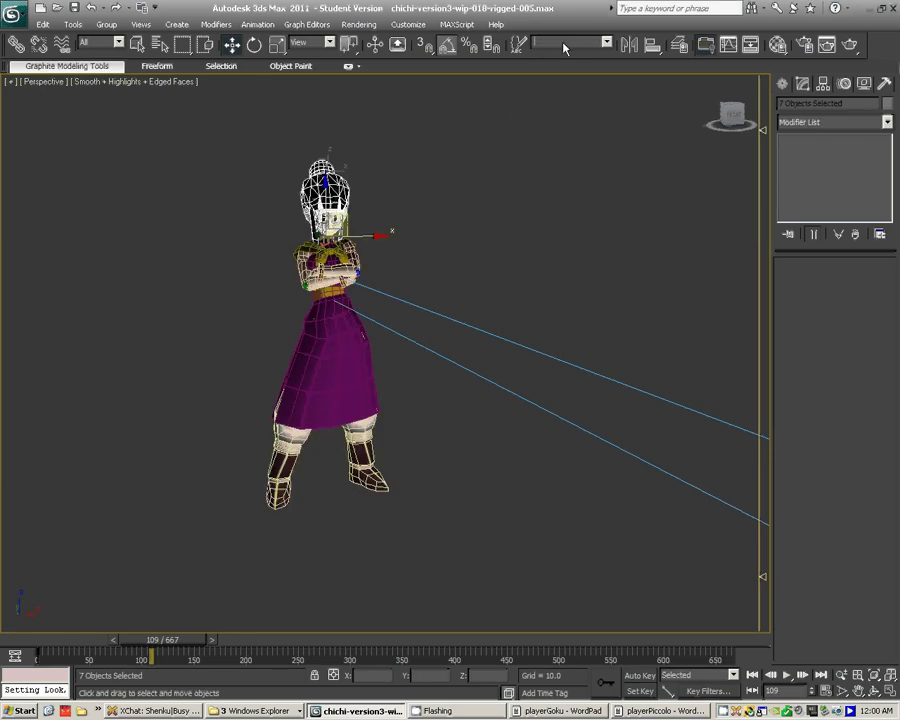
- Save the selected head objects as a named selection set called HeadExport and save the scene
text(HeadExport)
key(Return)
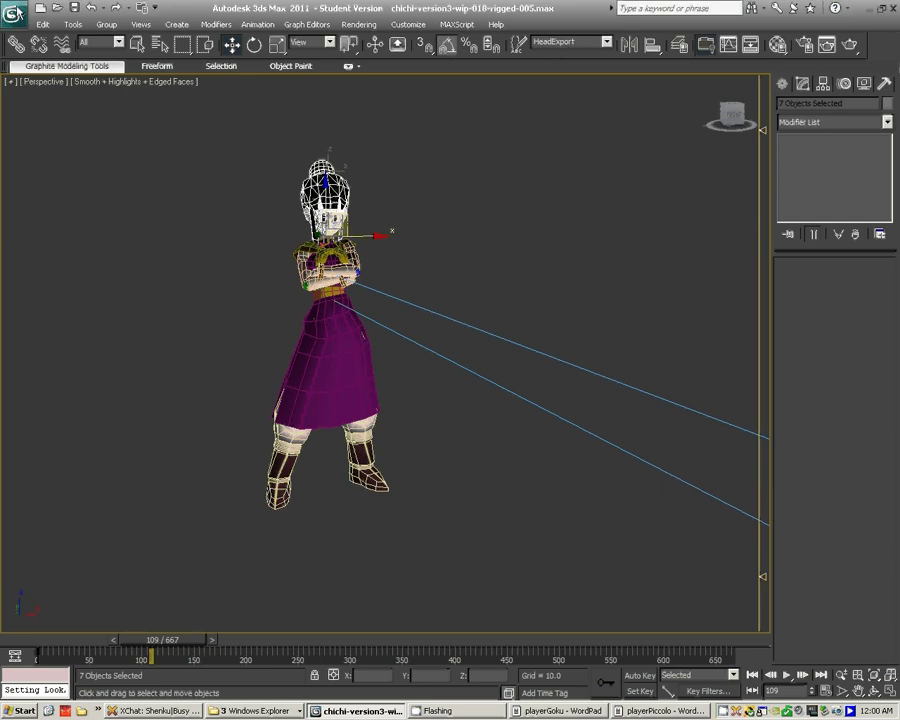
key(ctrl+s)
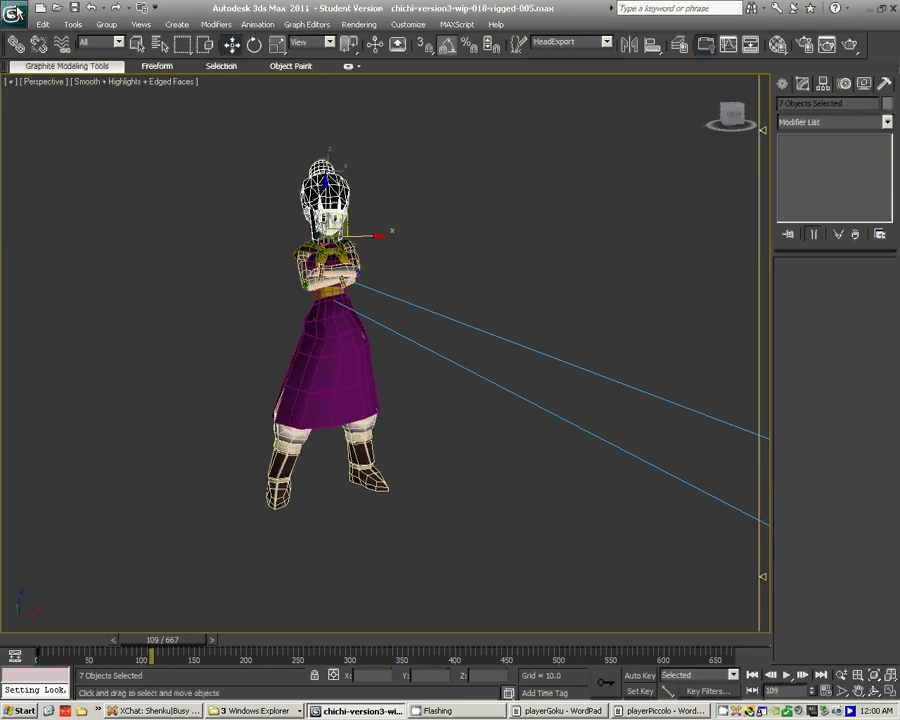
- Start exporting only the selected objects and browse to C:\games\ZEQ2-Lite_SVN\Build\ZEQ2\players\chichi\tier1 as the destination
click(14, 14)
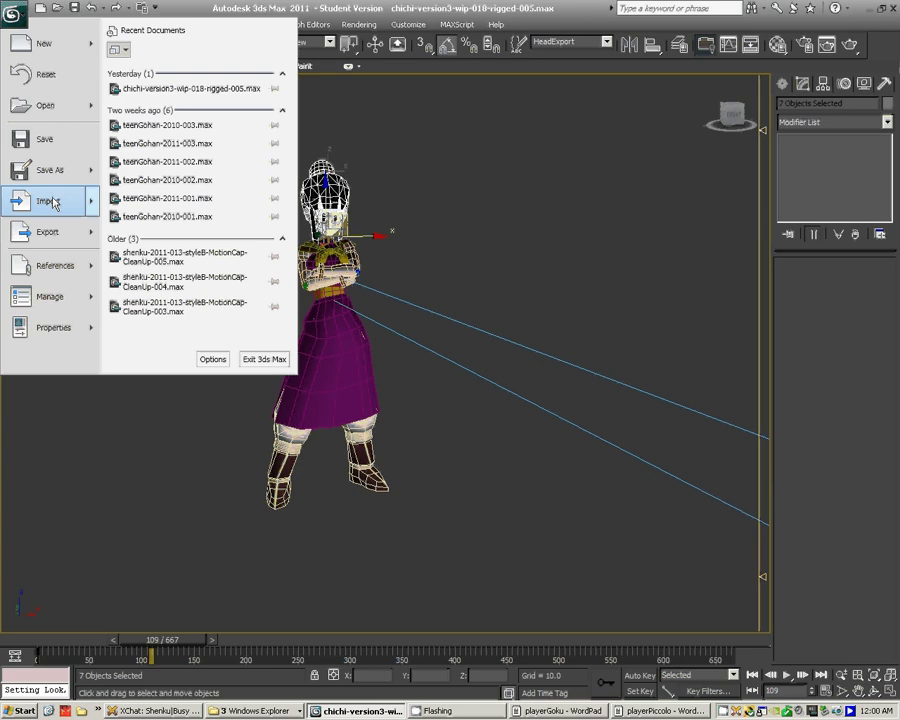
mouse_move(60, 236)
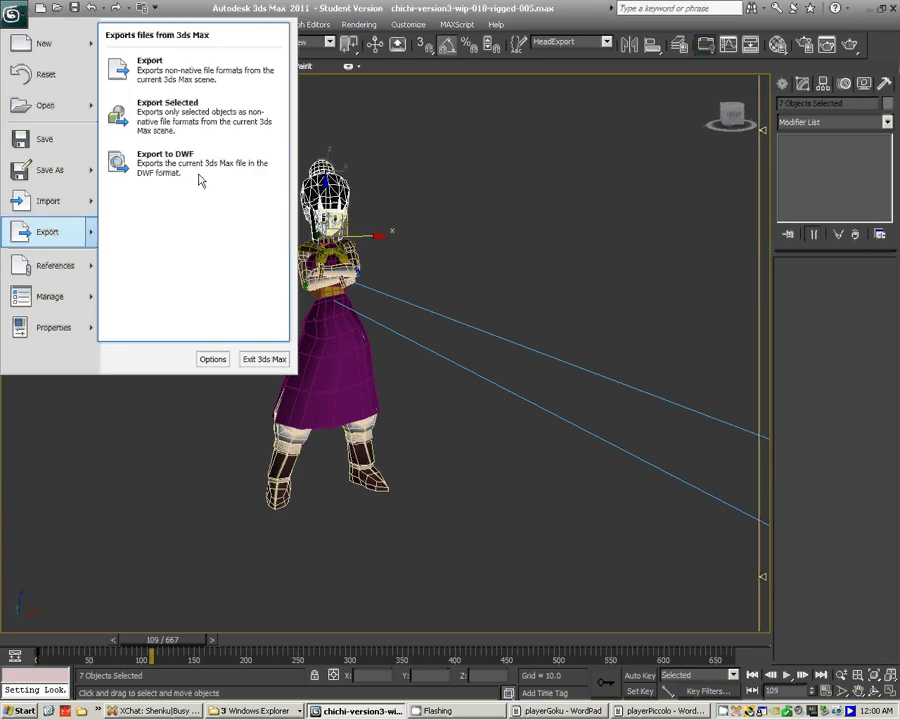
click(186, 125)
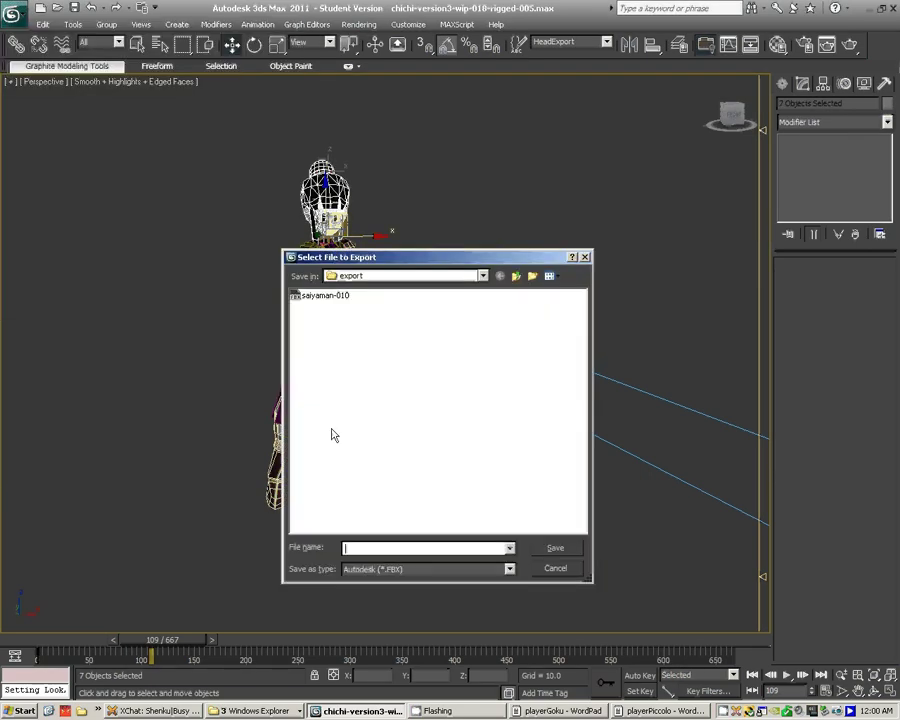
click(484, 276)
click(484, 276)
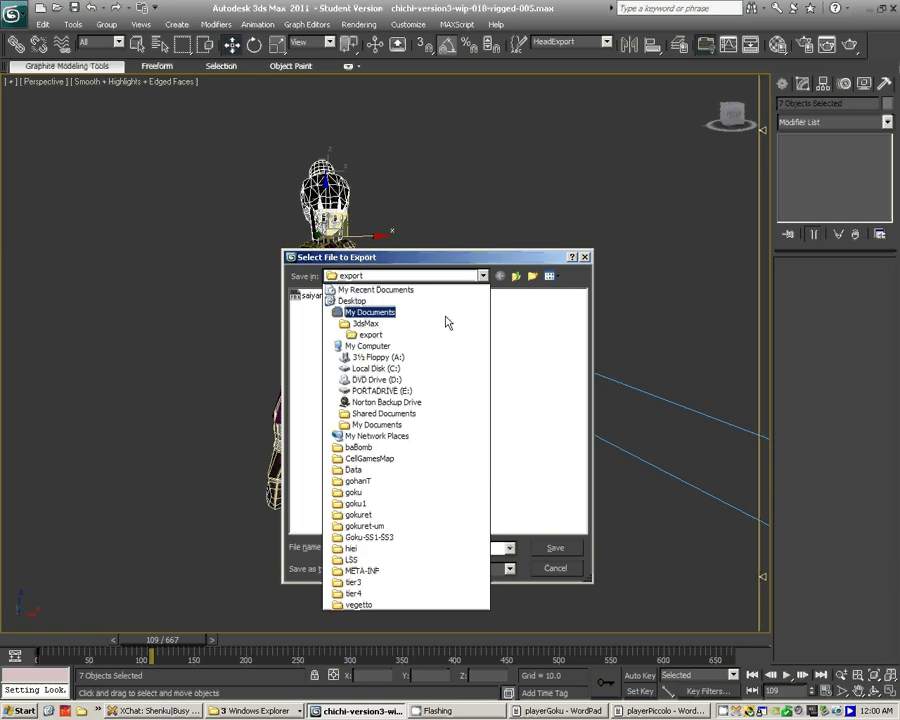
click(378, 369)
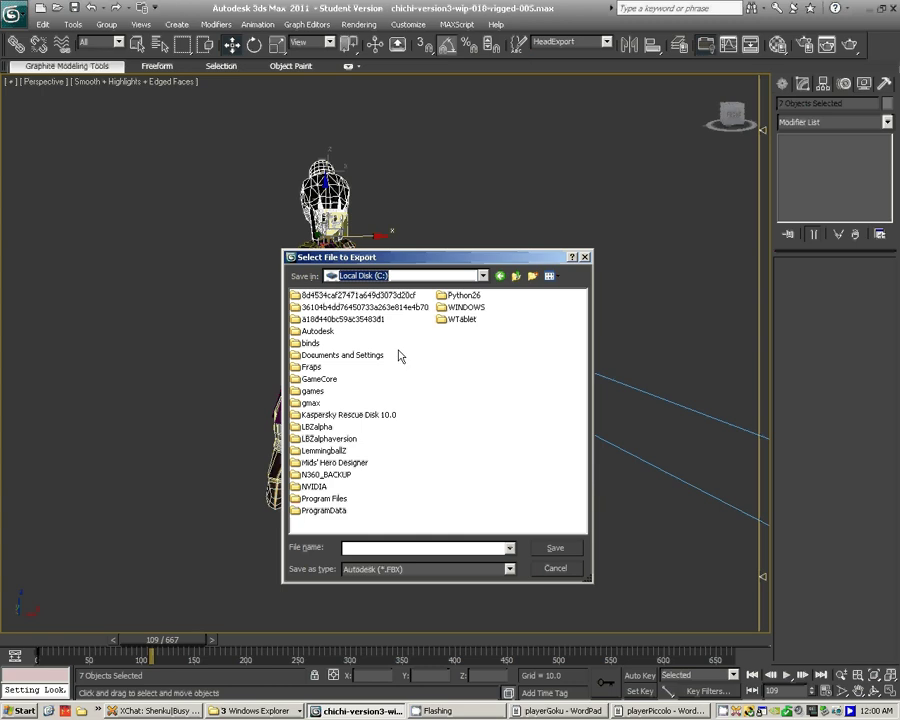
double_click(311, 392)
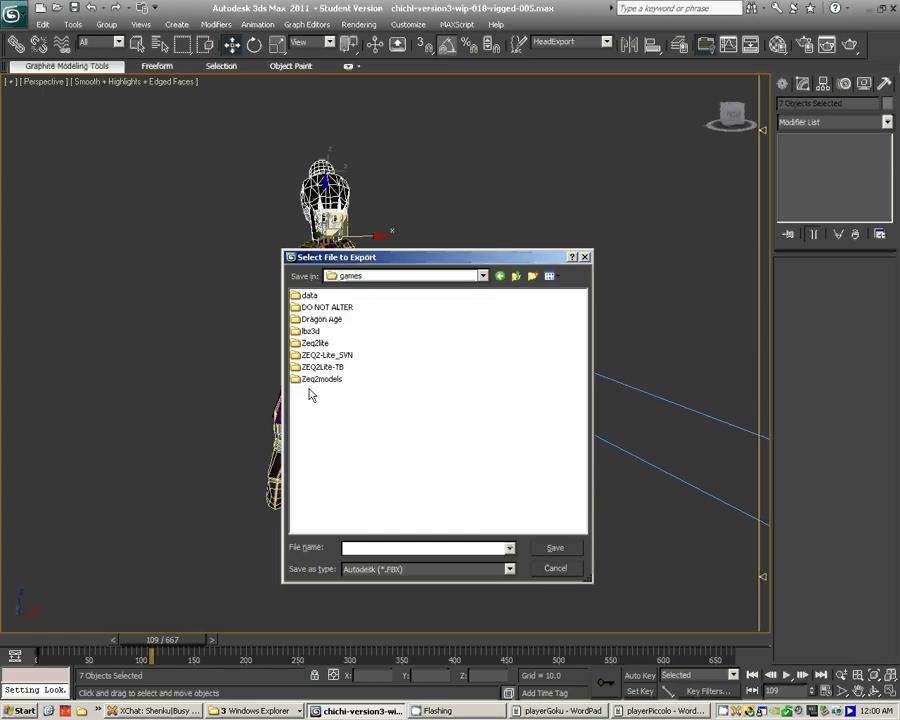
double_click(334, 357)
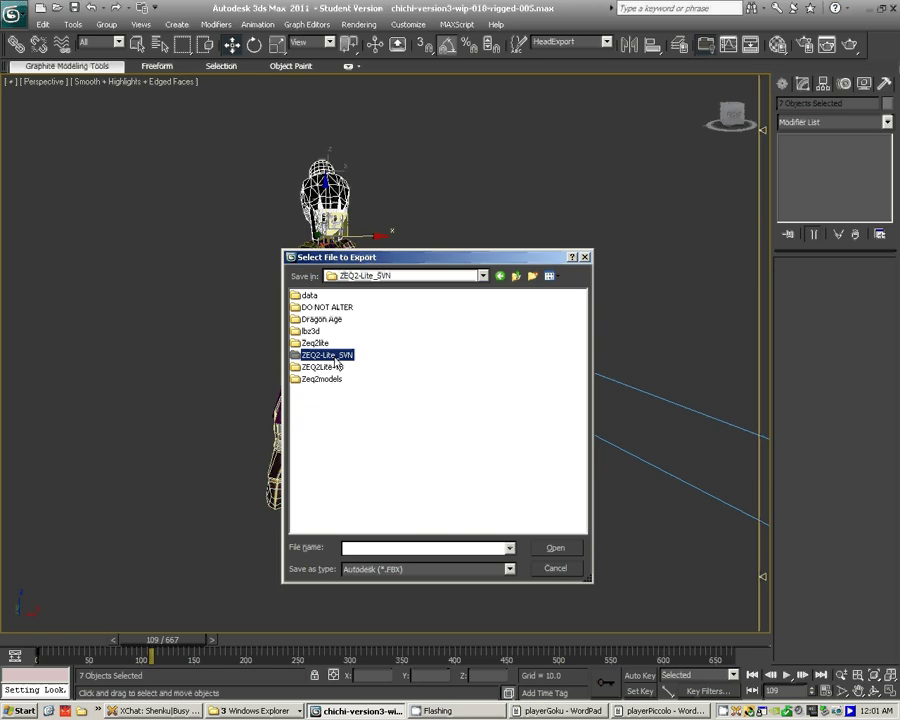
click(311, 307)
double_click(311, 307)
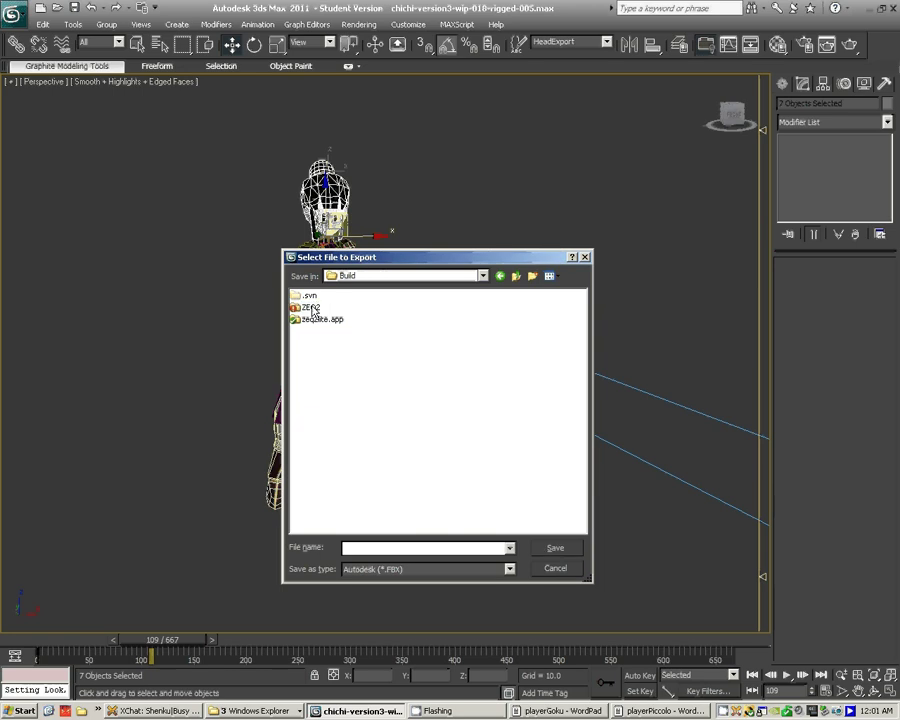
double_click(311, 307)
click(316, 368)
double_click(316, 368)
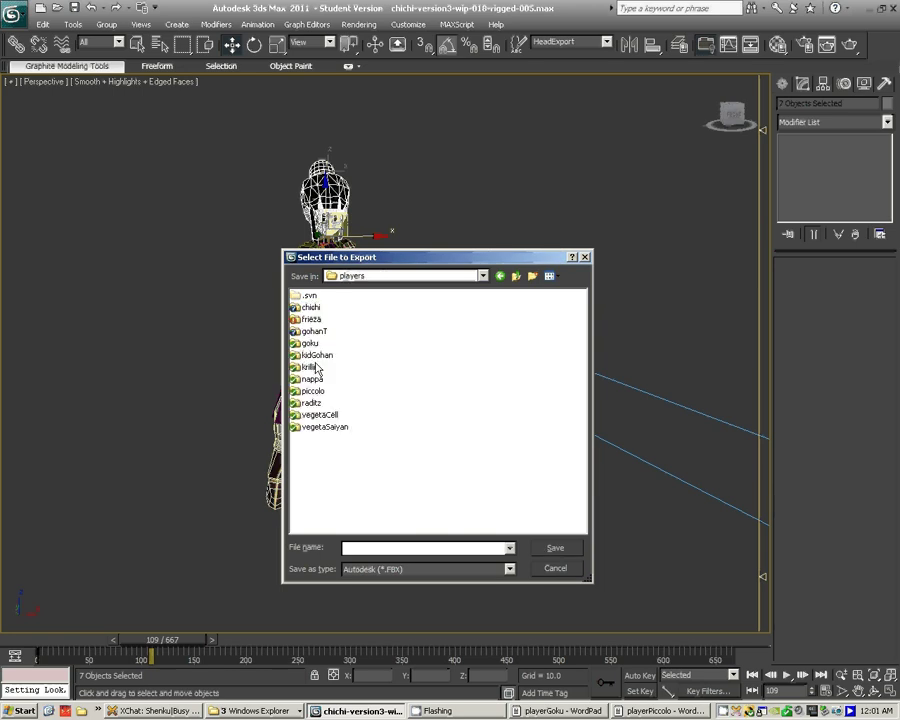
click(311, 307)
double_click(311, 307)
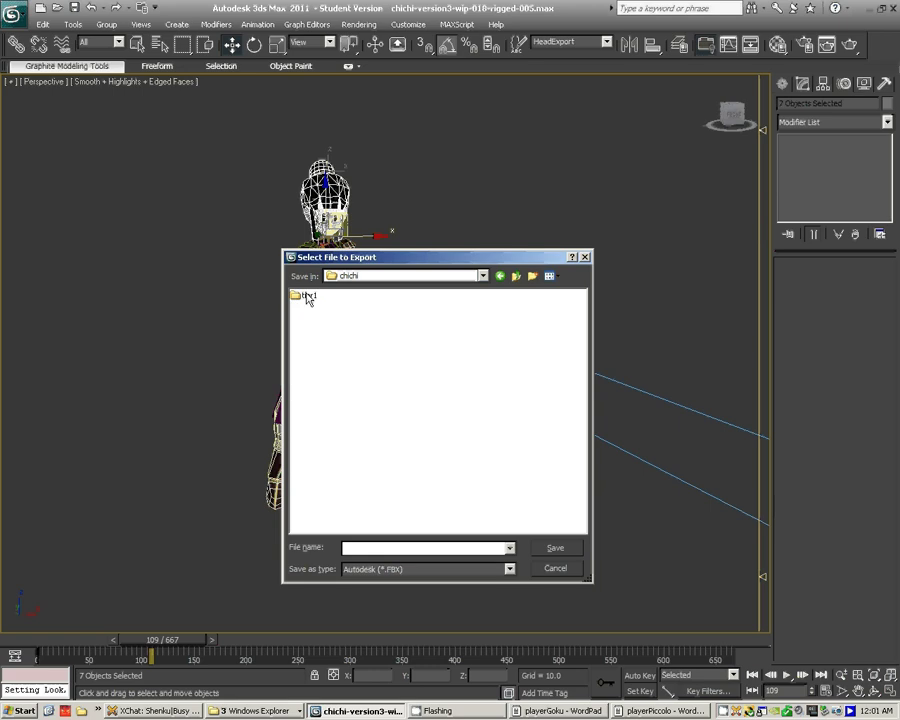
double_click(308, 297)
- Set the export format to Quake III (*.MD3) and choose the existing head.md3 as the file to overwrite
click(392, 569)
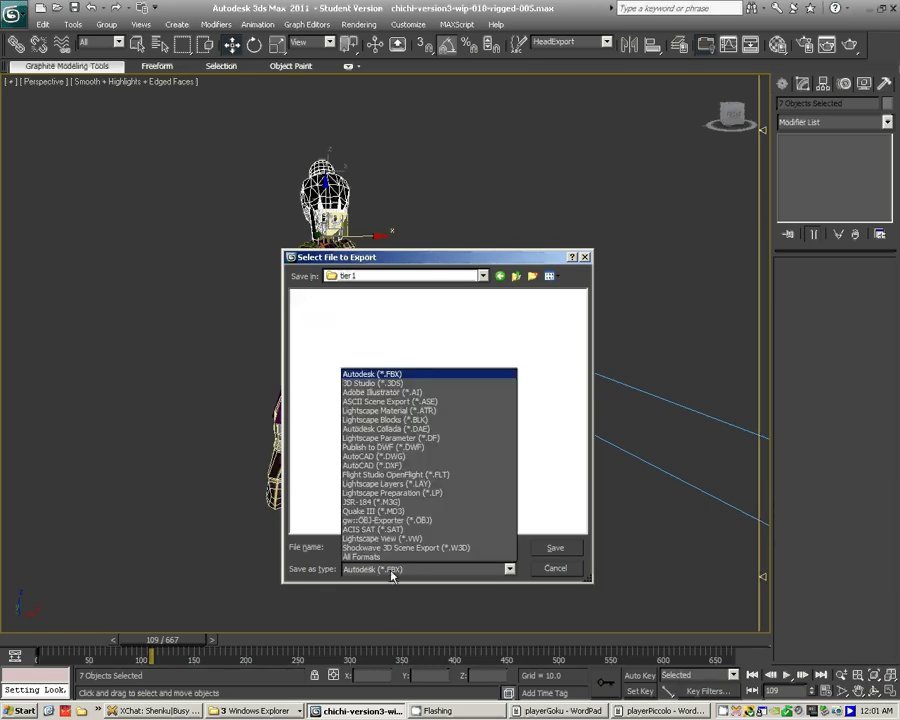
click(400, 511)
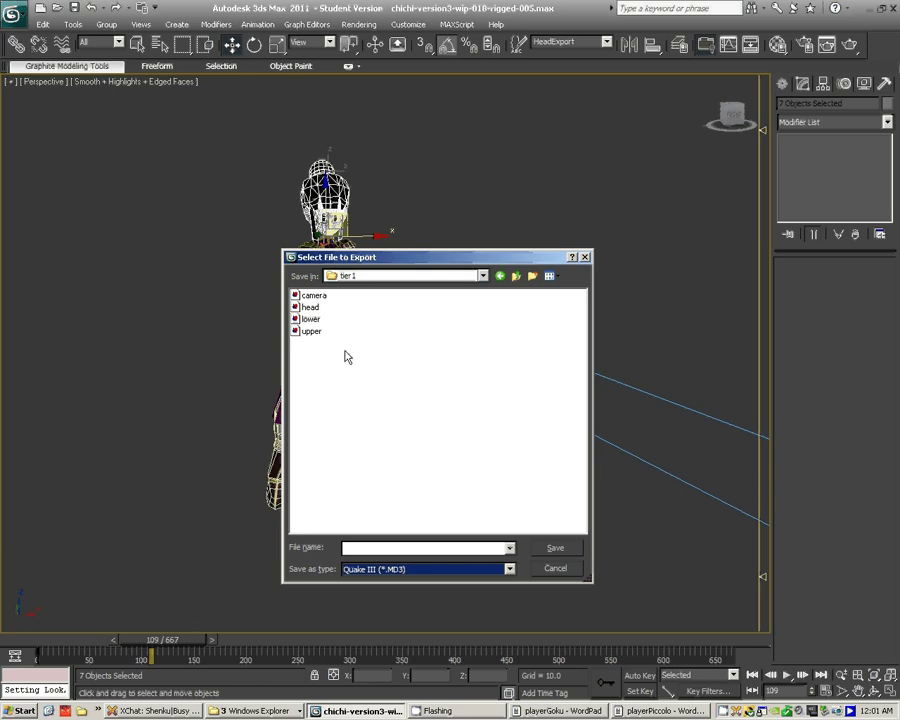
click(311, 307)
key(Return)
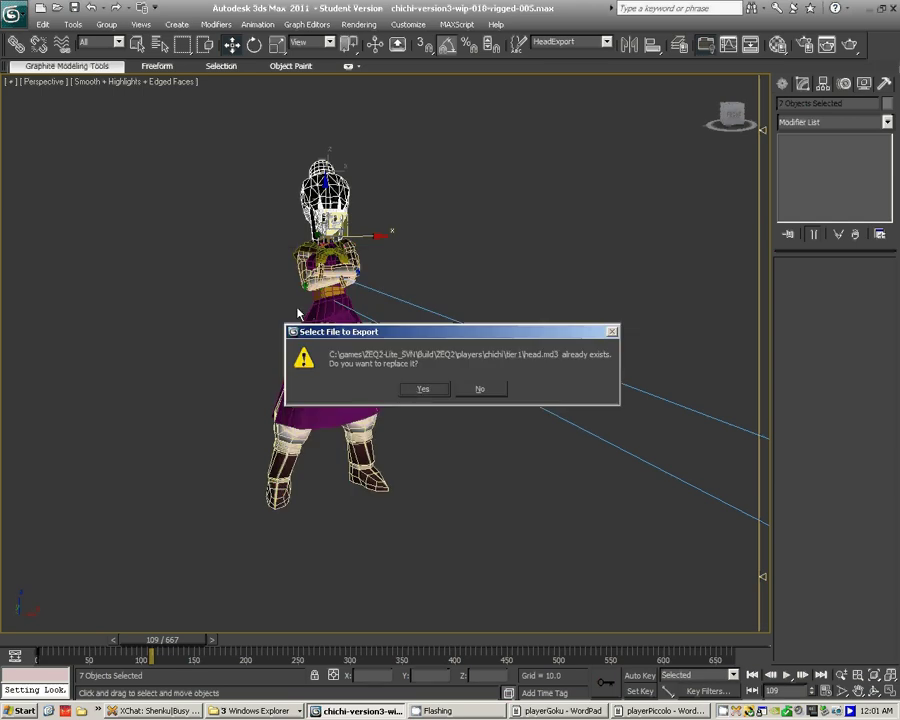
click(426, 391)
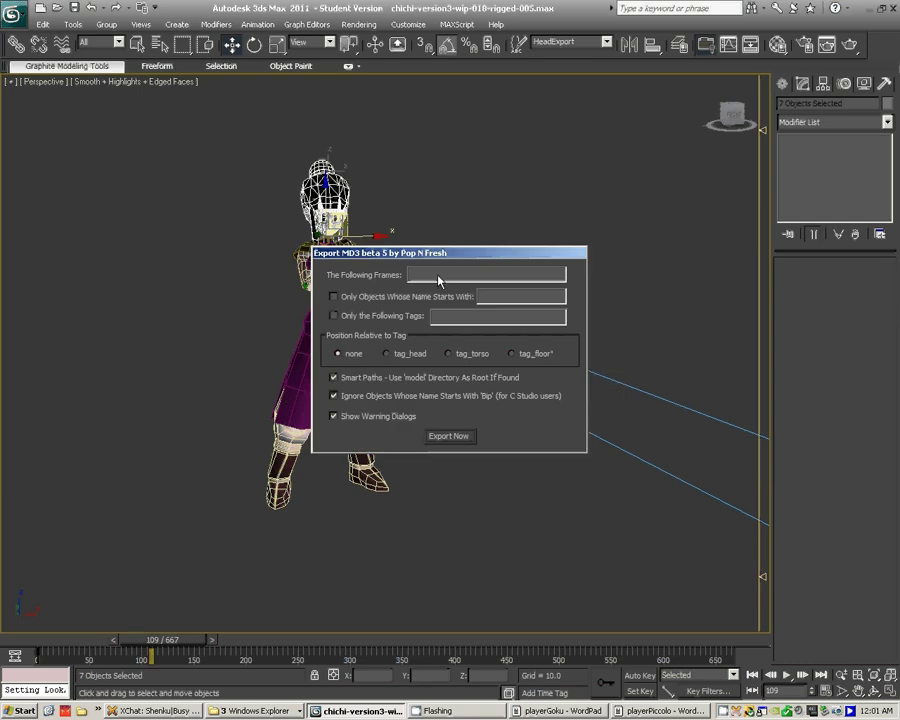
- Position the export relative to tag_head and turn off smart paths, ignoring of Bip objects and warning dialogs
click(394, 355)
click(333, 377)
click(333, 395)
click(333, 415)
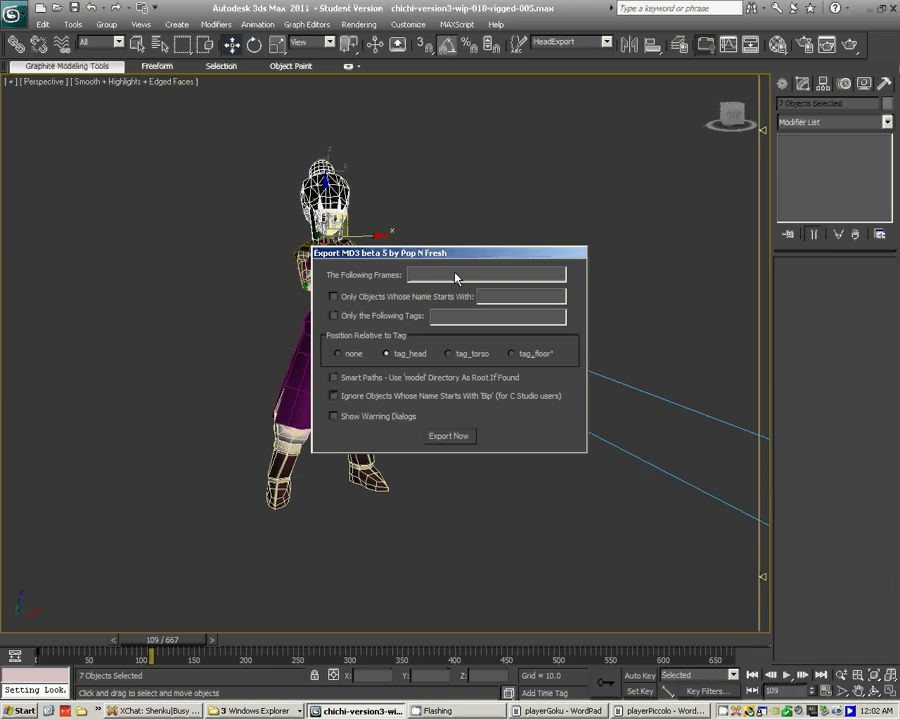
- Set the frame range to 0-667 and run the MD3 export of the head
text(0-)
text(99)
key(BackSpace)
key(BackSpace)
text(667)
click(464, 437)
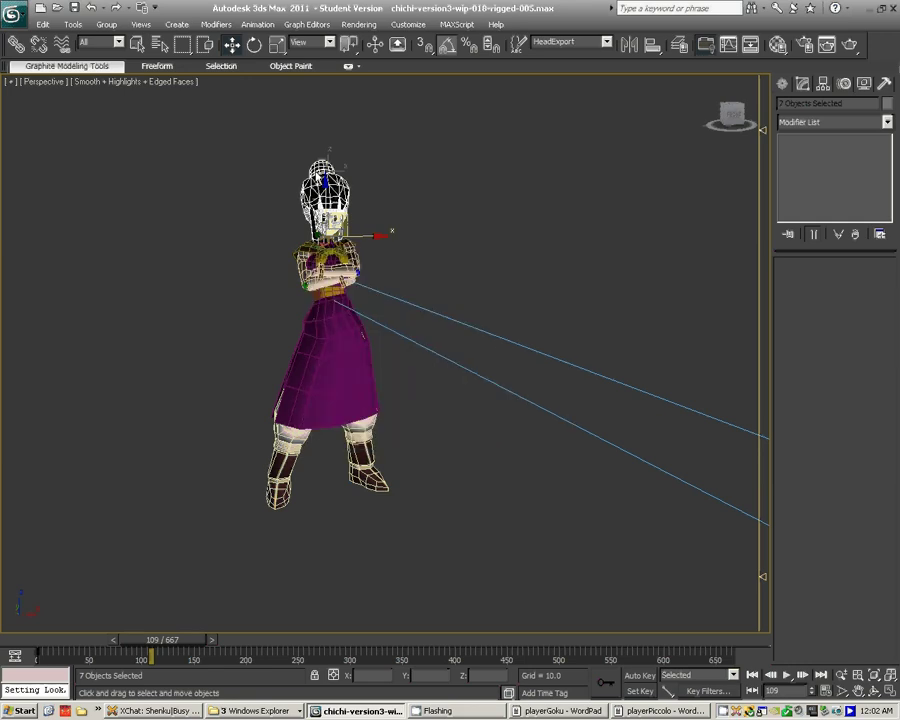
- Recall the BodyExport selection set and save the scene
click(604, 42)
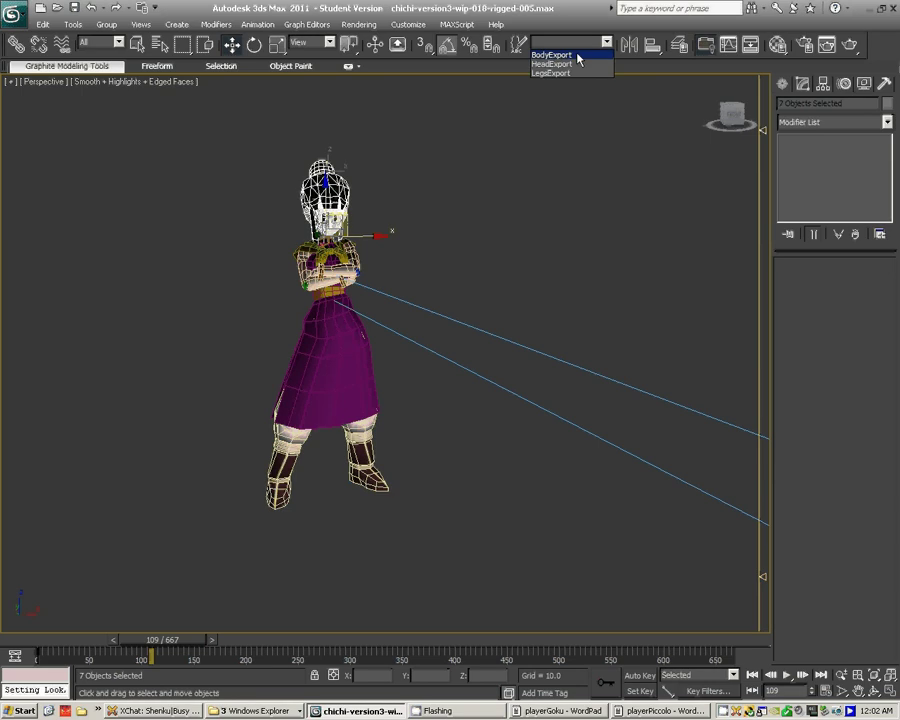
click(578, 55)
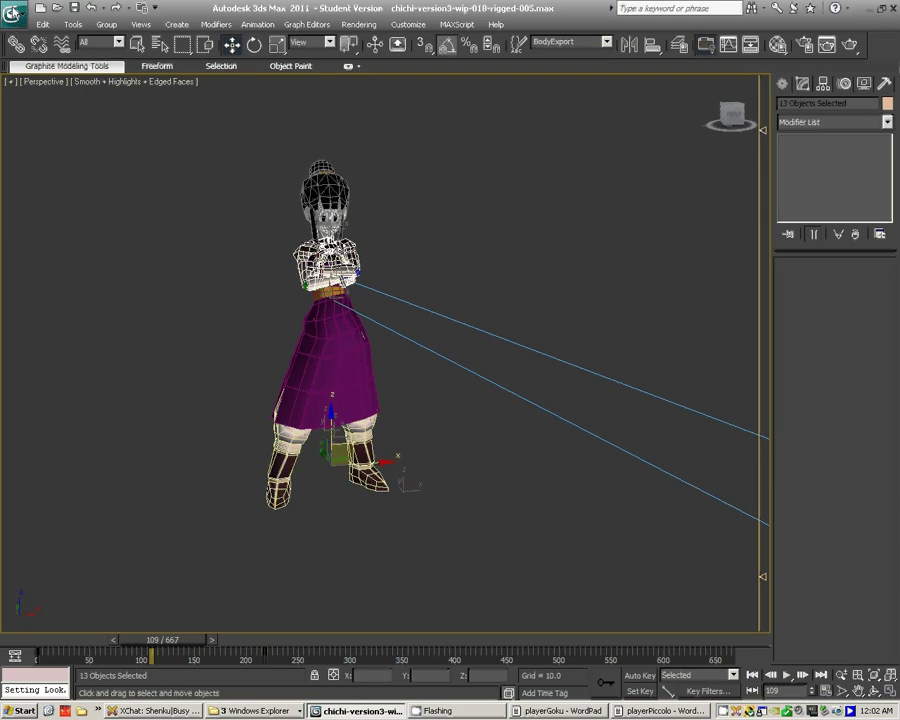
key(ctrl+s)
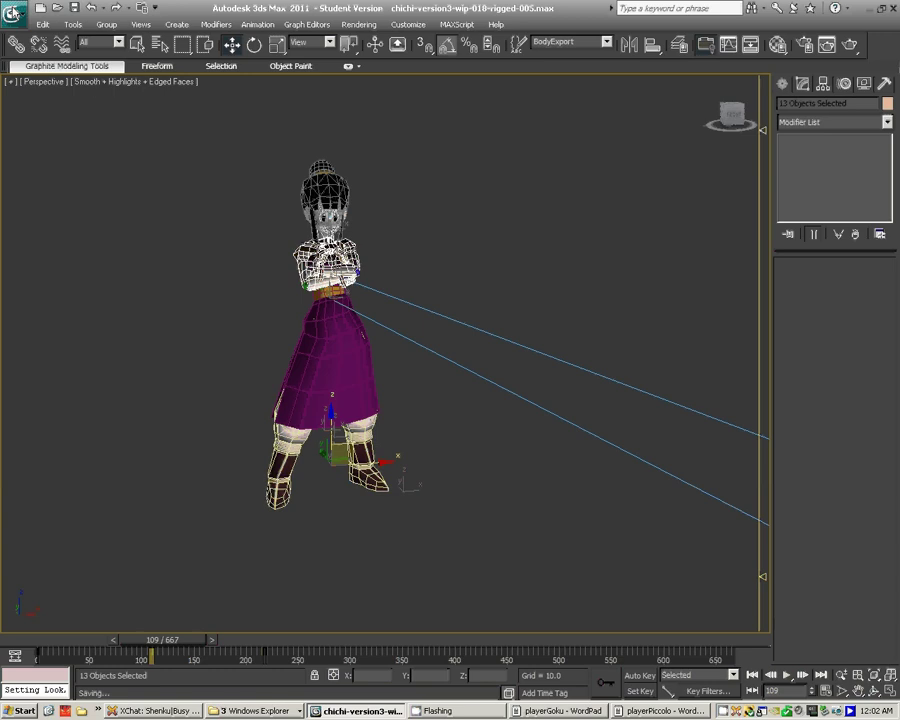
- Start exporting only the selected body objects, overwriting upper.md3 in the tier1 folder
click(14, 12)
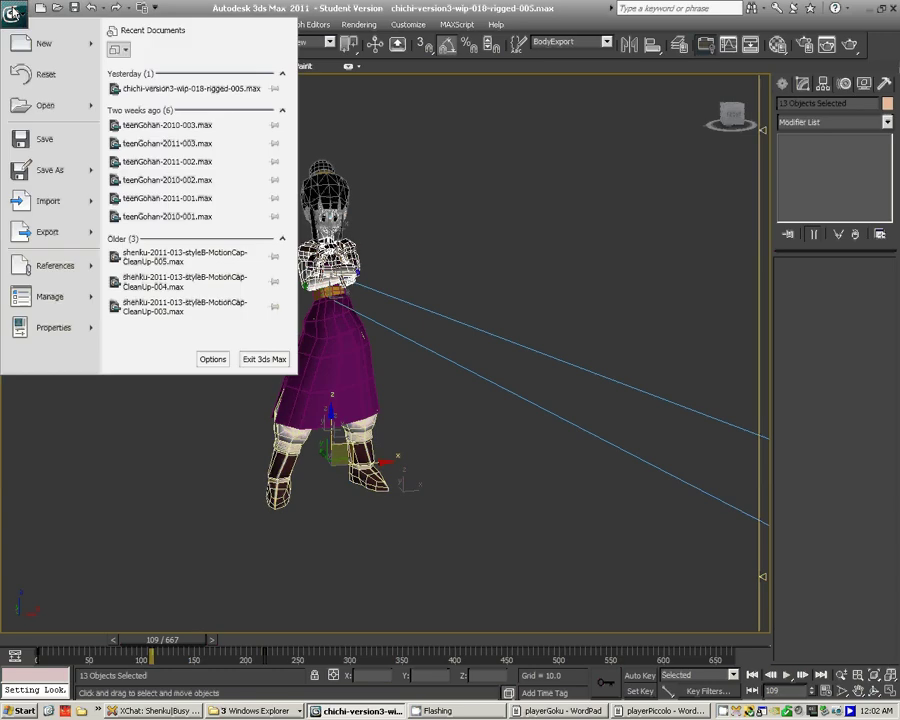
mouse_move(48, 231)
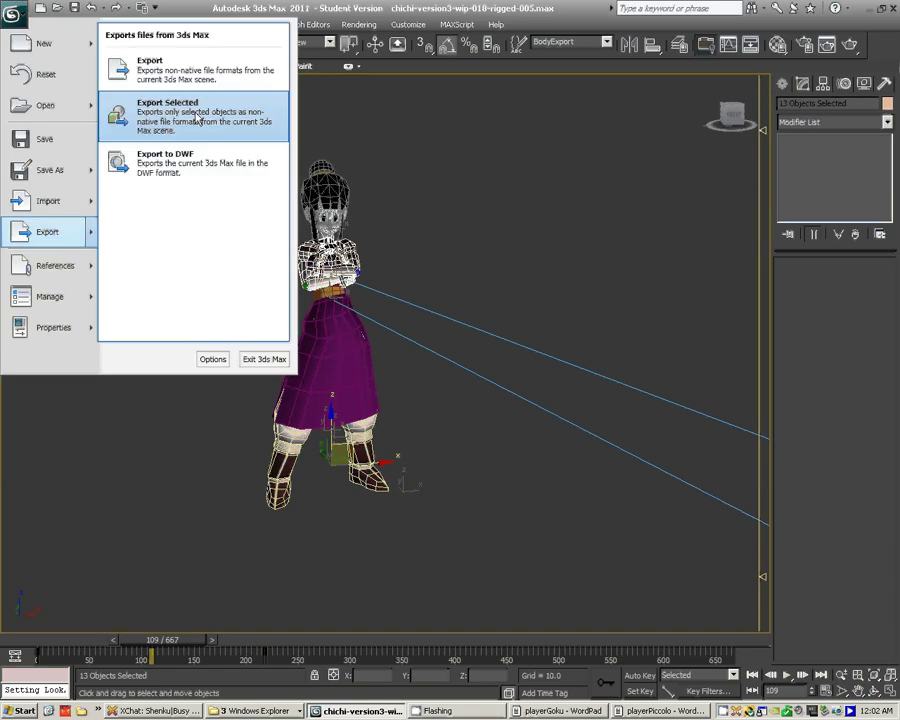
click(190, 115)
double_click(312, 332)
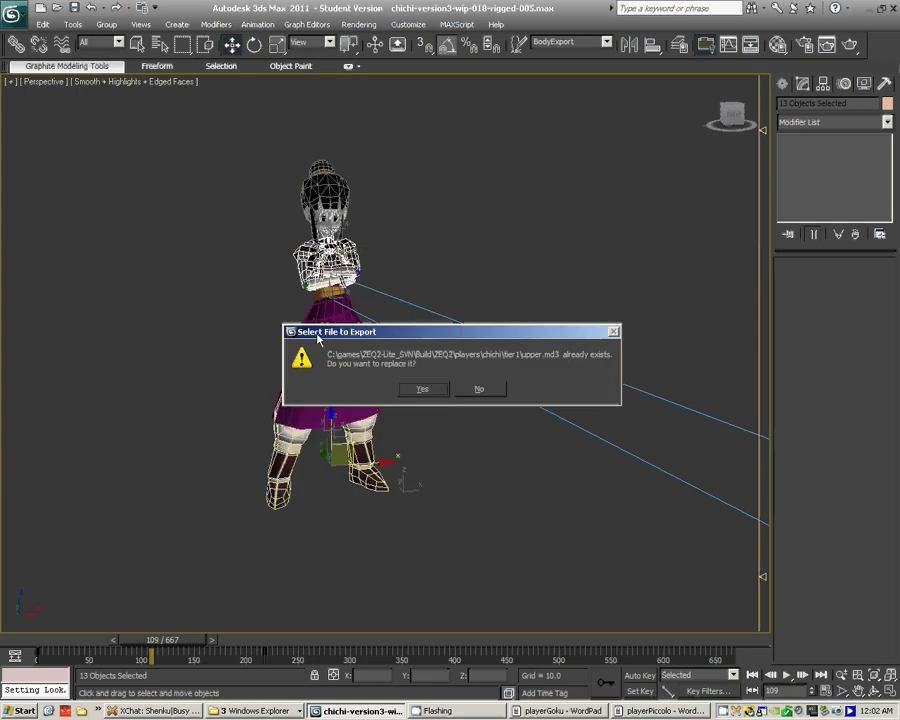
click(422, 389)
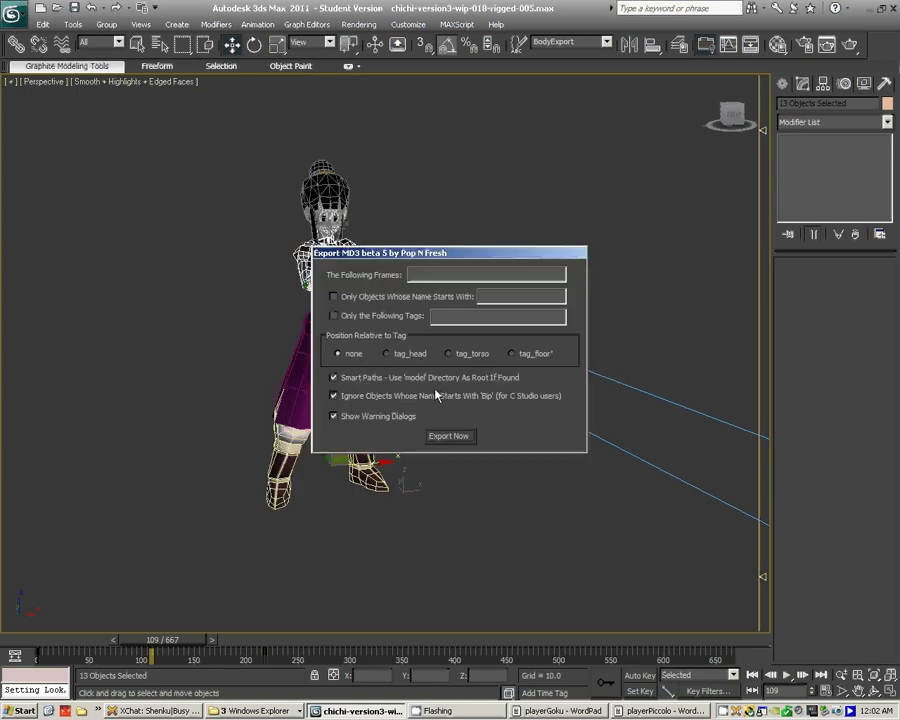
- Export the body for frames 0-667 relative to tag_torso, with smart paths, Bip ignoring and warning dialogs turned off
click(455, 276)
text(0)
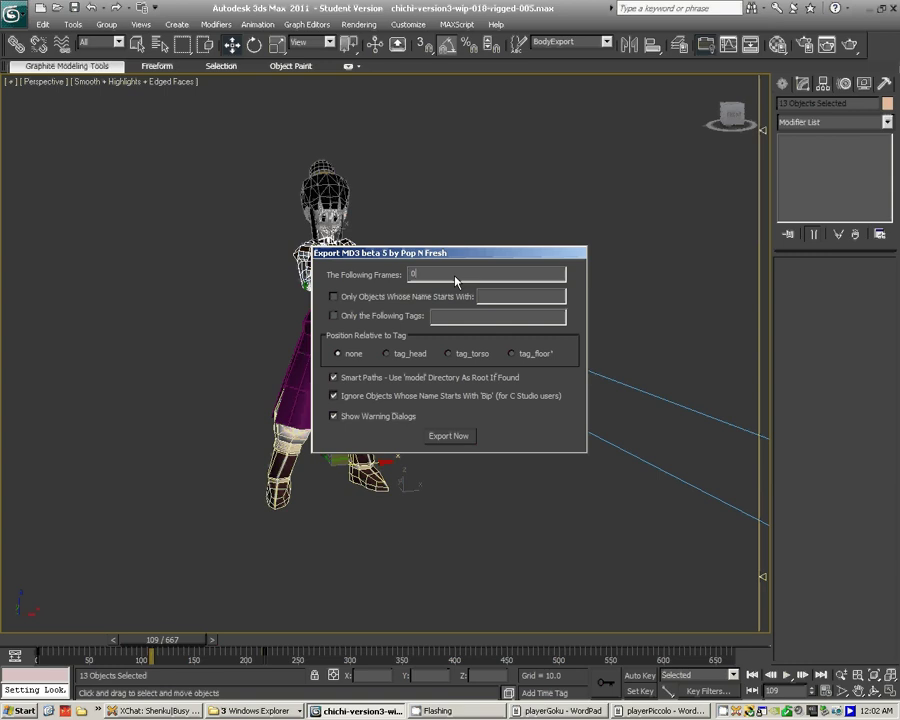
text(-667)
click(472, 356)
click(437, 381)
click(408, 398)
click(404, 418)
click(448, 436)
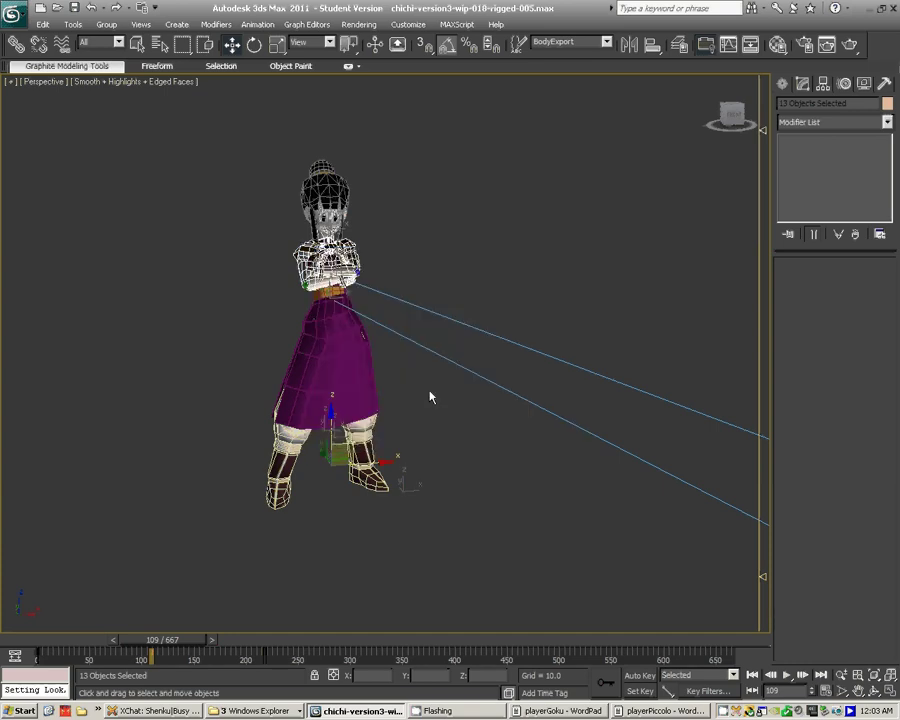
- Recall the LegsExport selection set
click(606, 43)
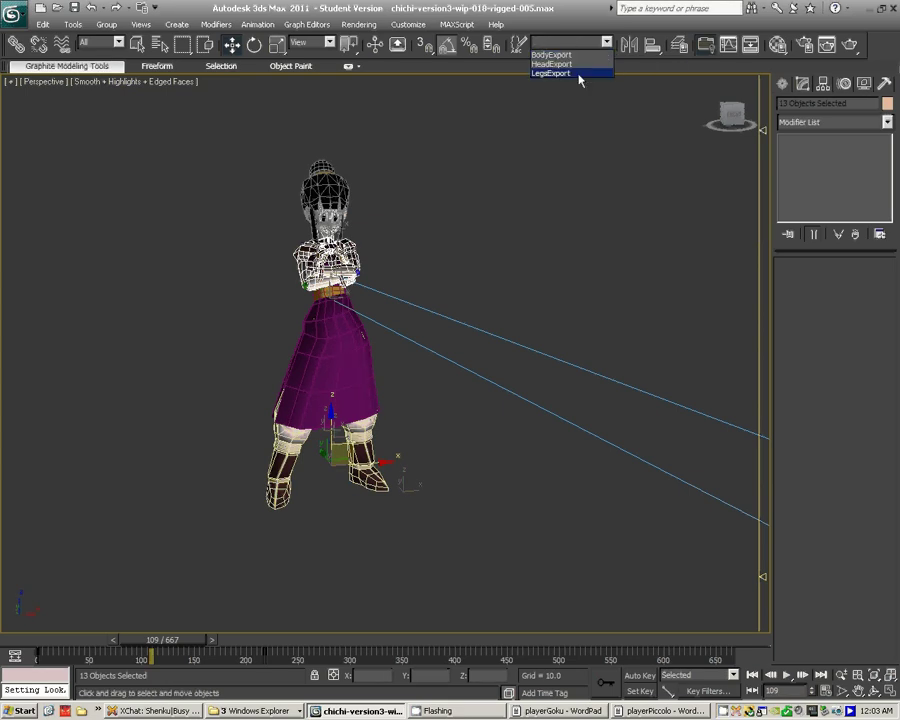
click(578, 74)
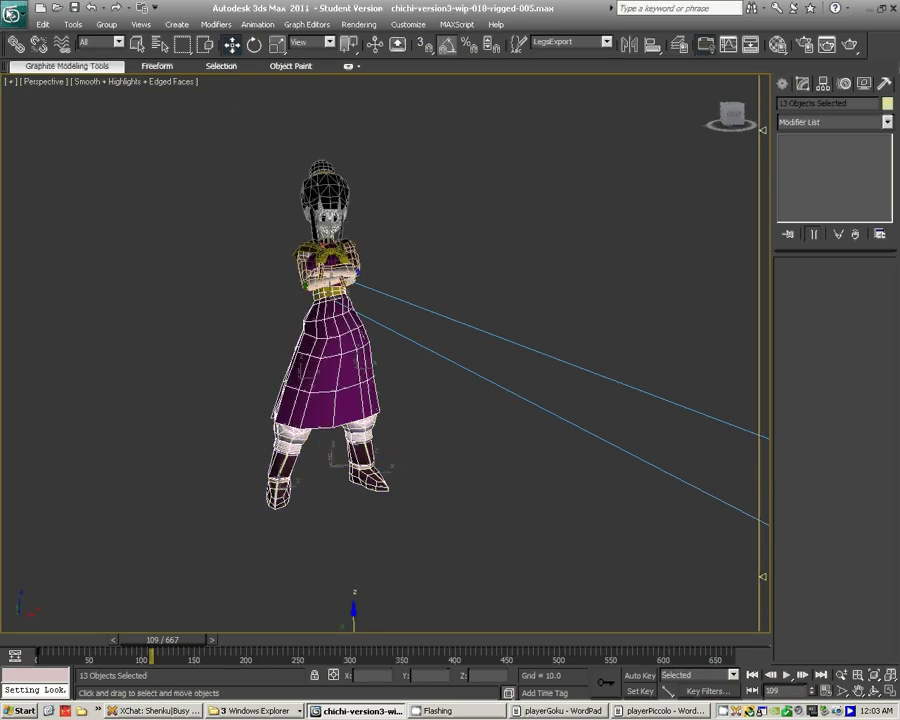
- Start exporting only the selected legs objects, overwriting lower.md3 in the tier1 folder
click(14, 13)
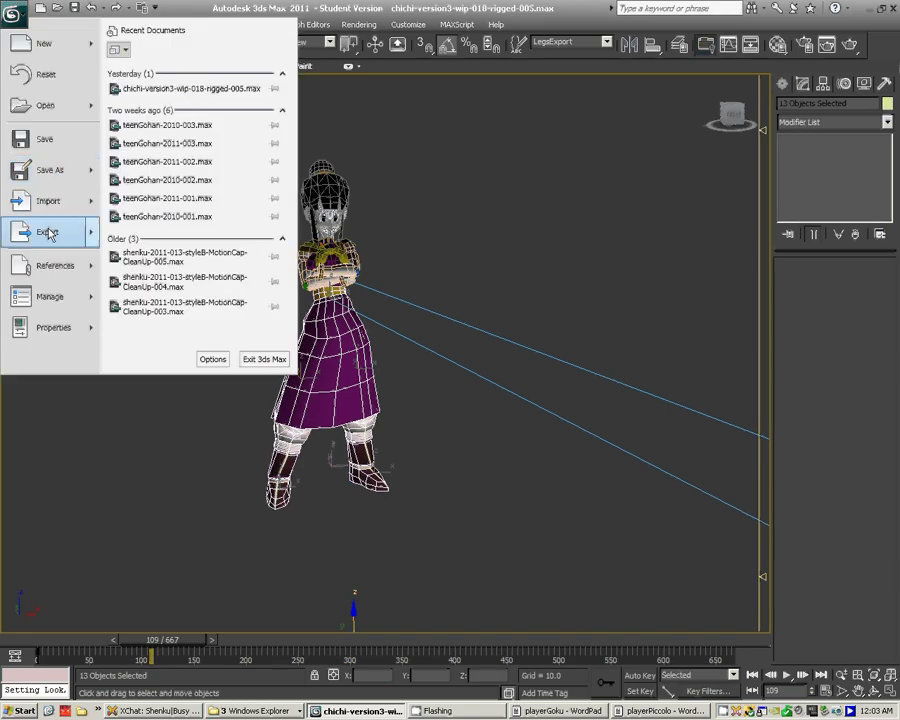
mouse_move(47, 232)
click(190, 100)
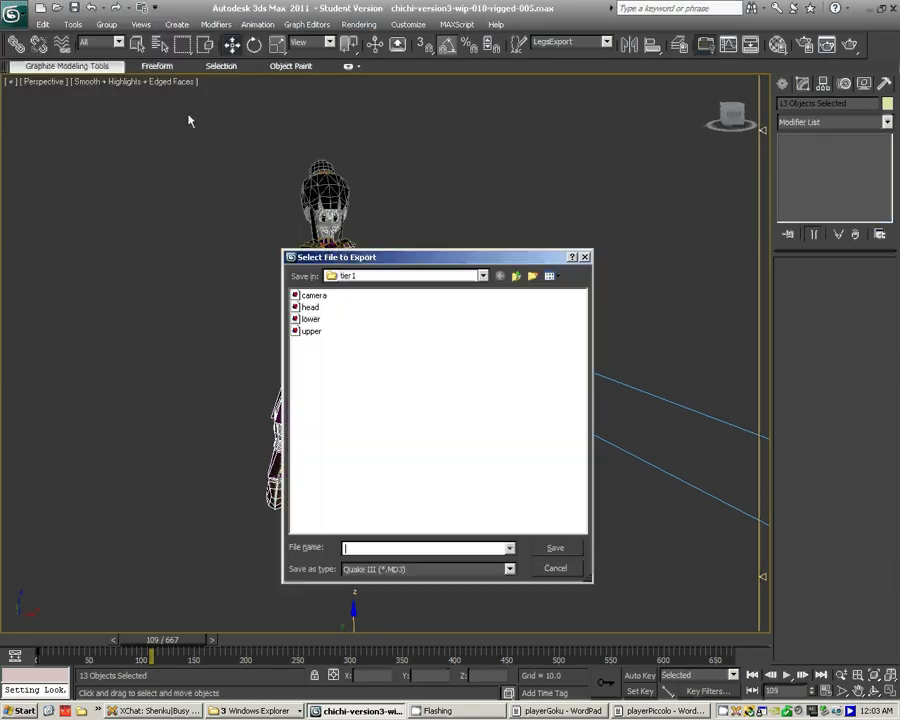
double_click(311, 319)
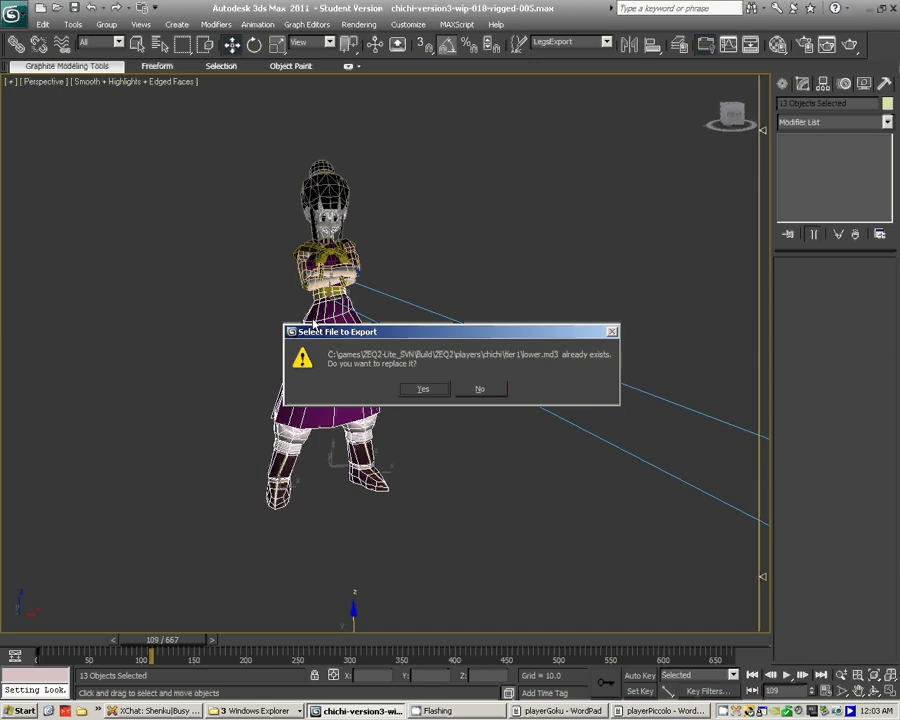
click(421, 390)
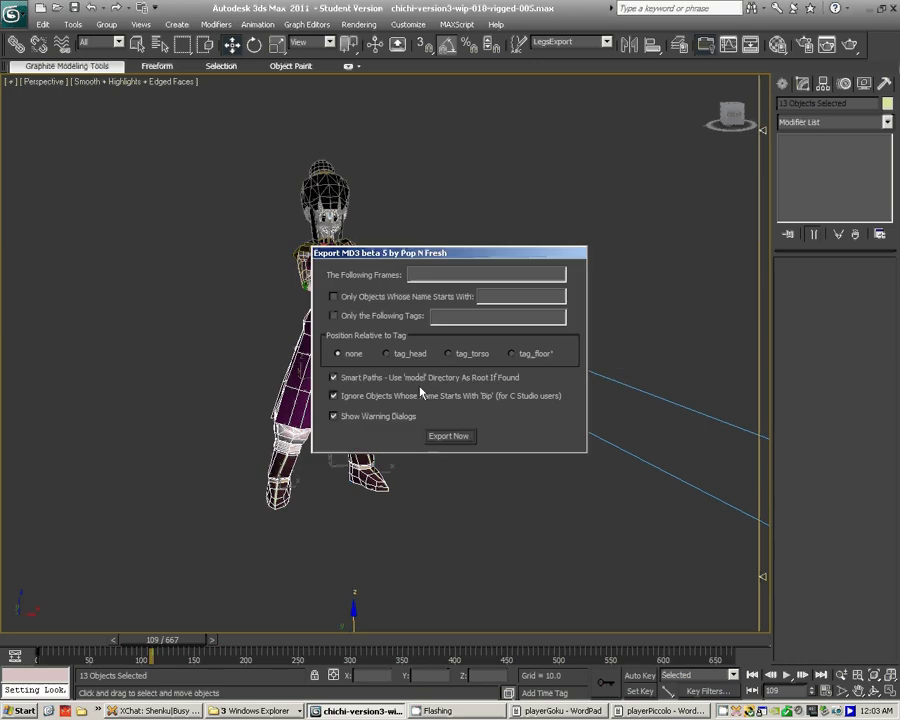
- Export the legs for frames 0-667 relative to tag_floor, with smart paths, Bip ignoring and warning dialogs turned off
click(447, 277)
text(0-6)
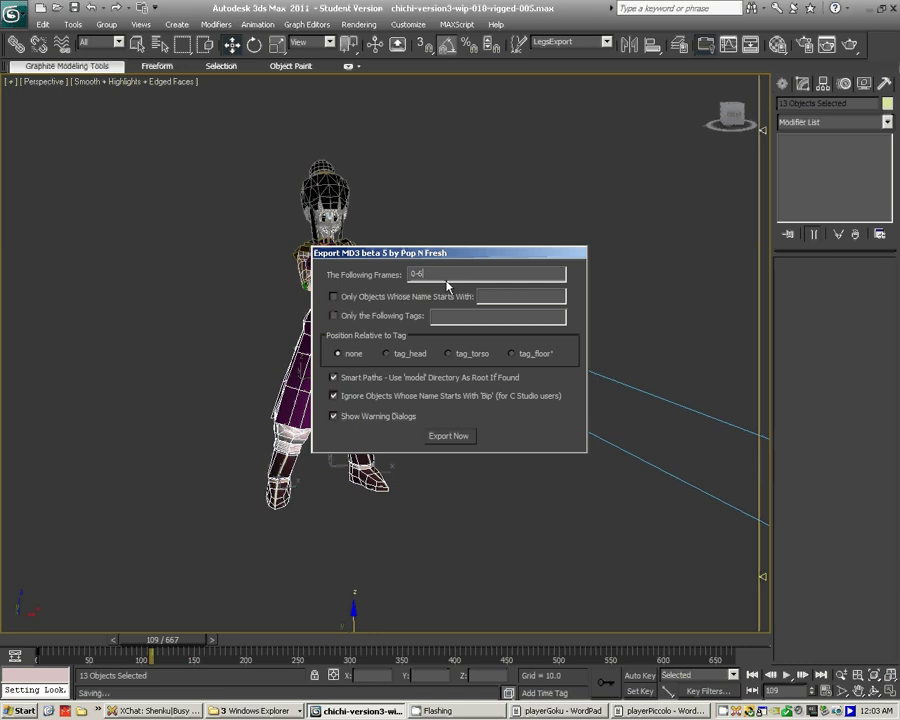
text(67)
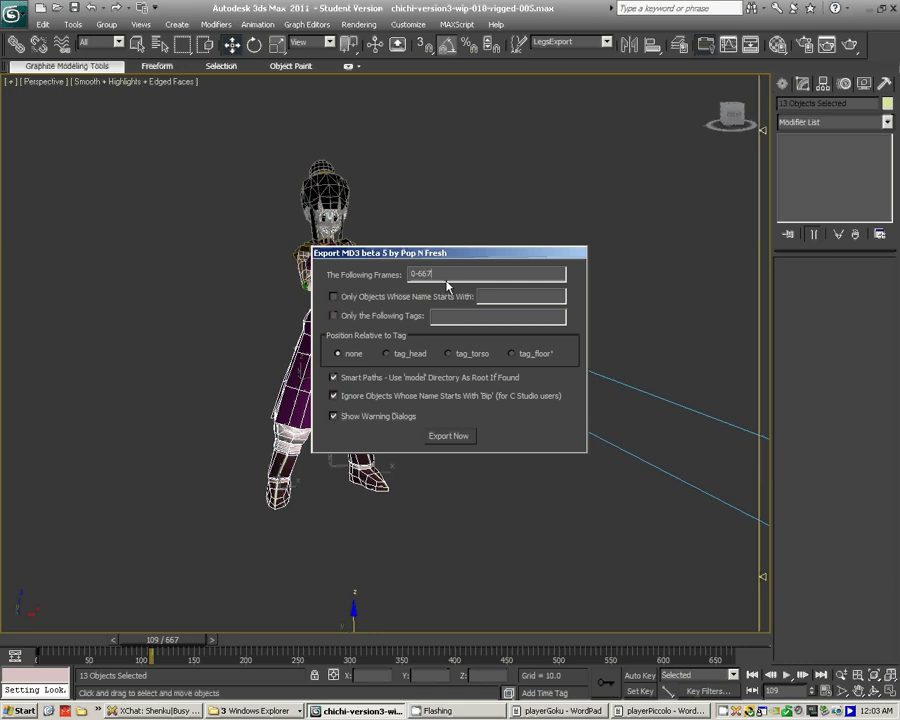
click(512, 354)
click(334, 377)
click(334, 396)
click(380, 418)
click(460, 437)
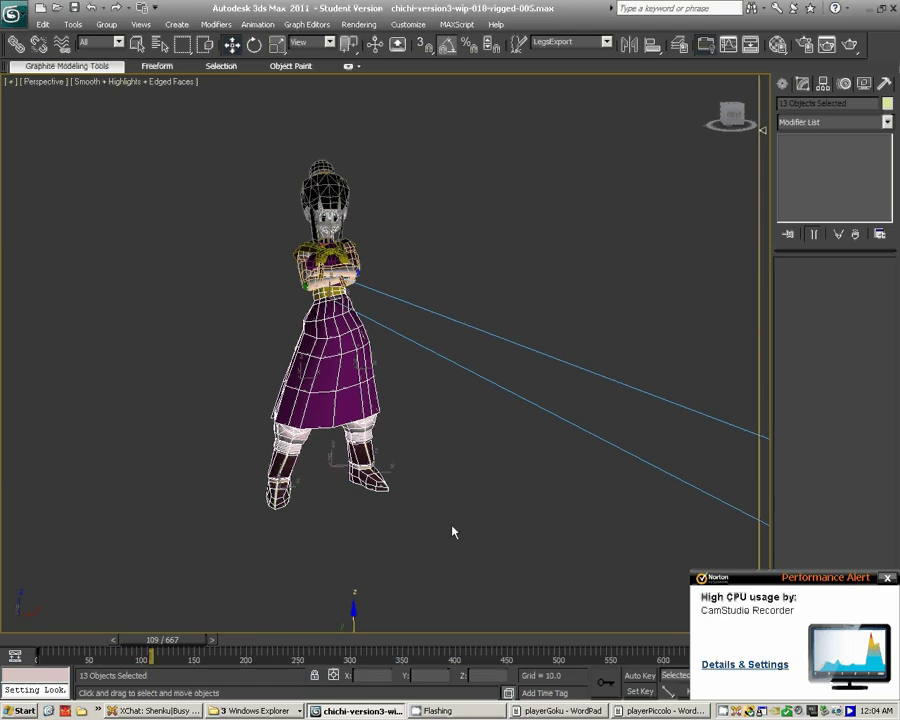
- Switch to the chichi tier1 folder in Windows Explorer and clear the file selection
click(354, 712)
click(354, 712)
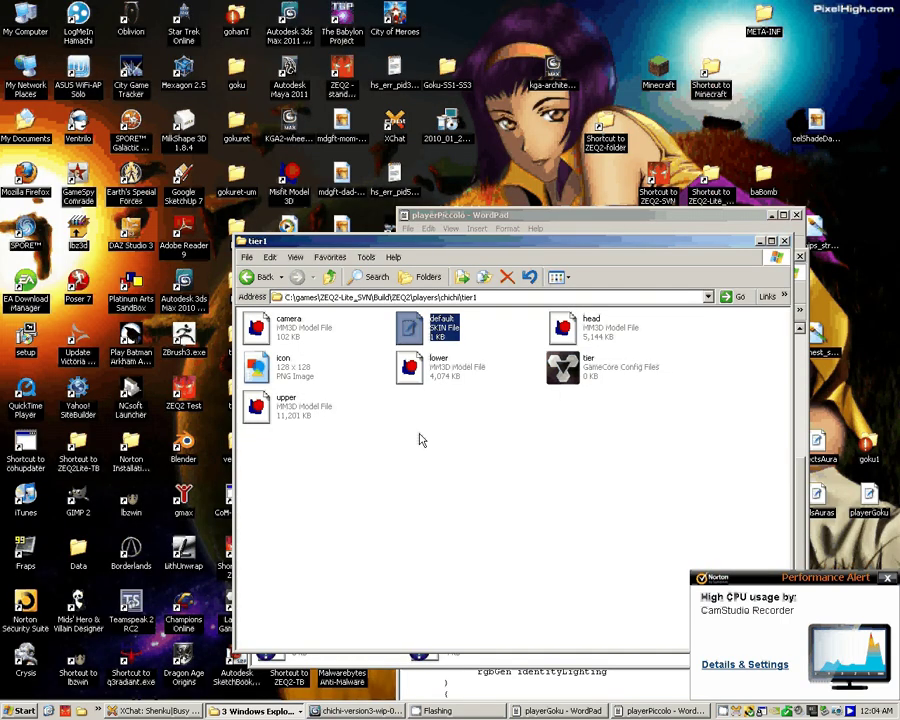
click(426, 482)
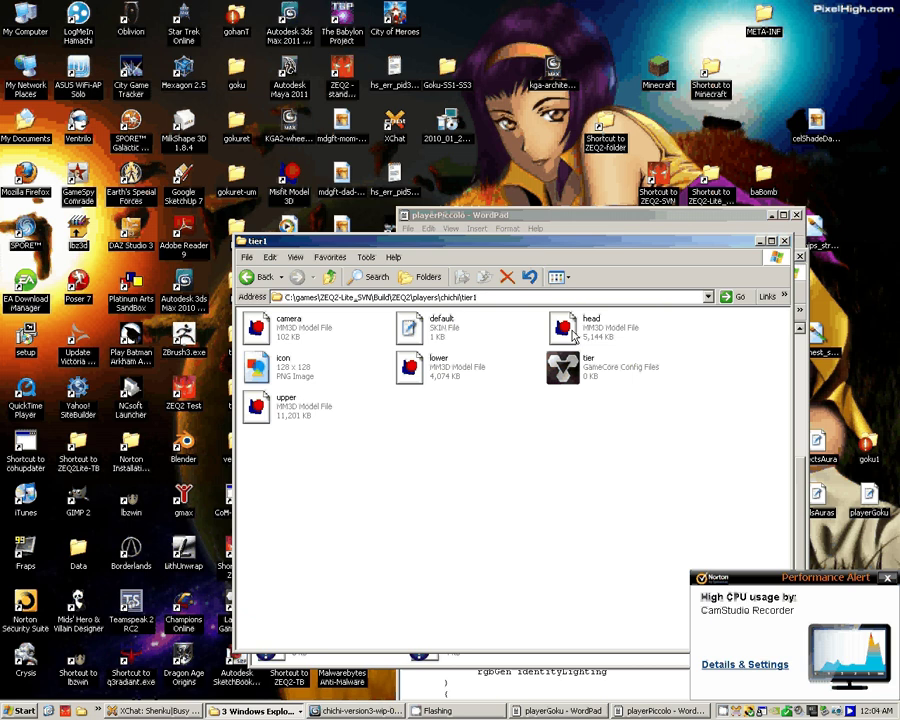
- Rename the head model file in the tier1 folder as head1
click(593, 325)
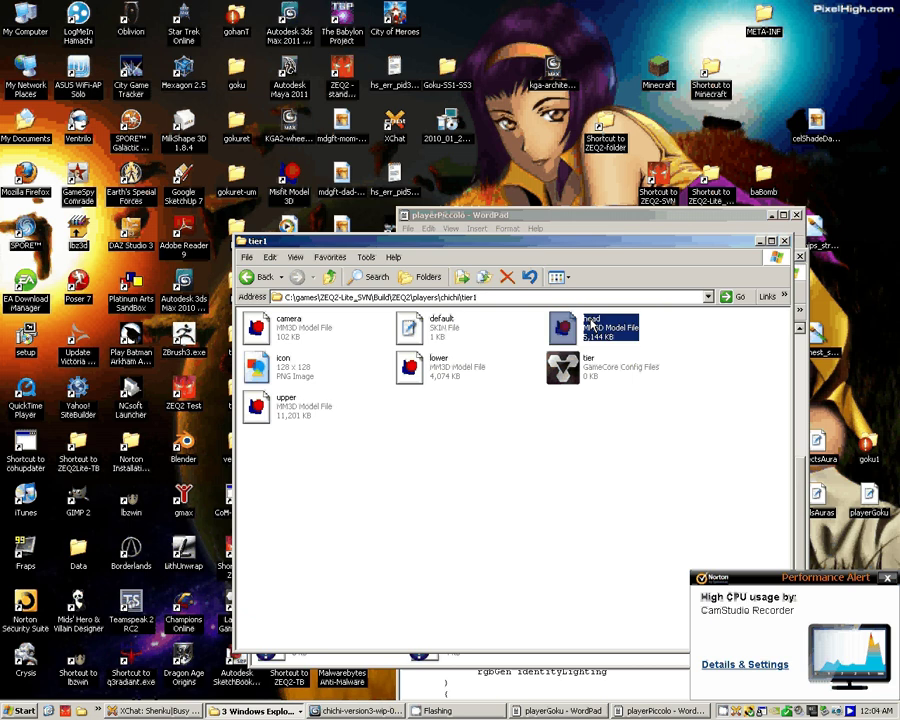
click(591, 326)
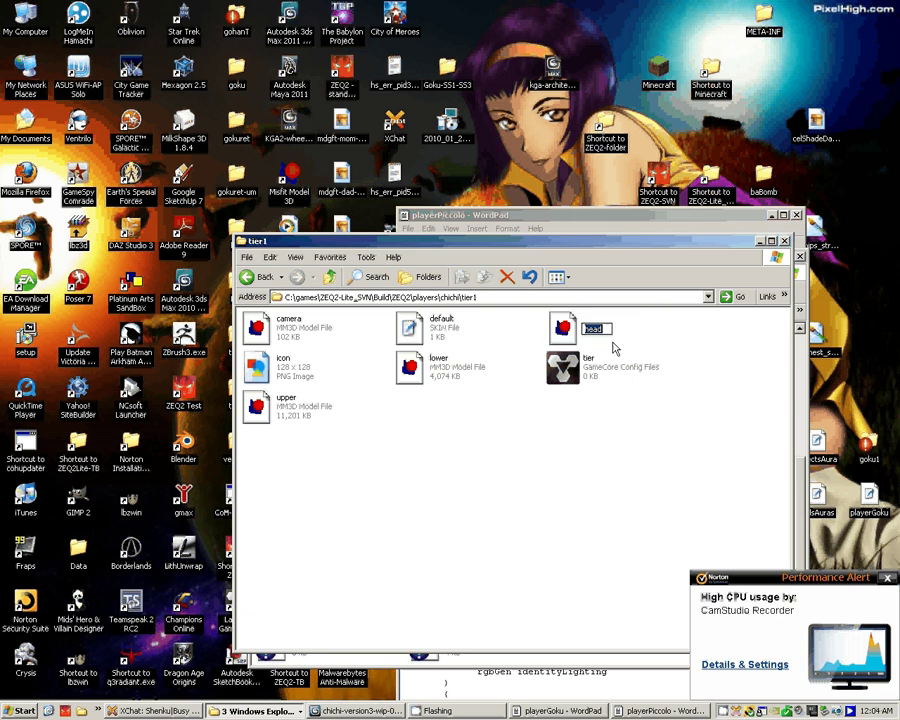
key(End)
text(1)
key(Return)
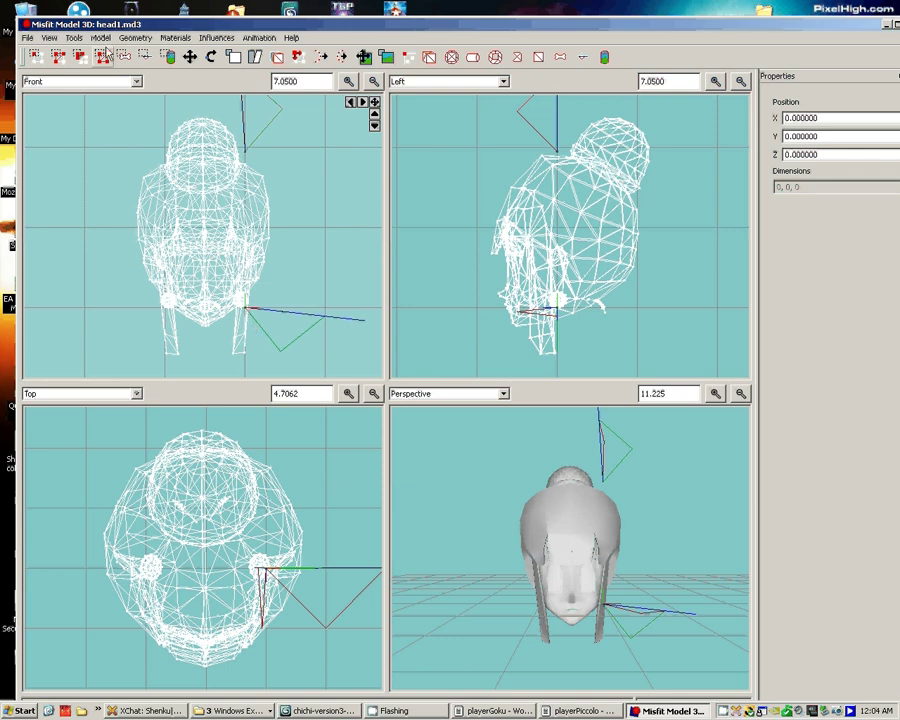
- Select the tag_head point in Misfit Model 3D and try to save head1.md3 in its tier1 folder
click(145, 56)
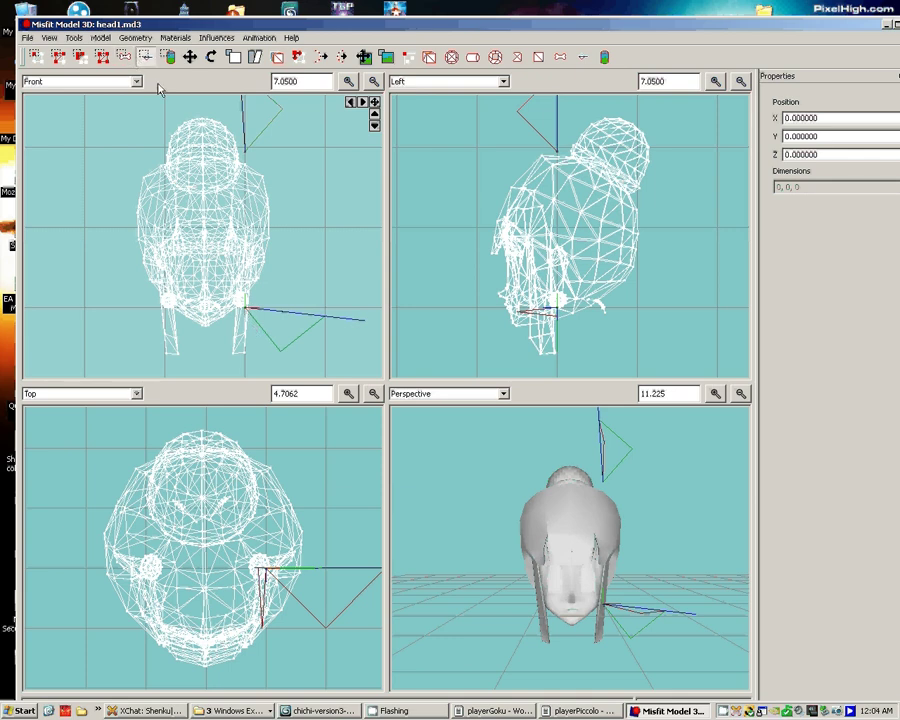
click(229, 305)
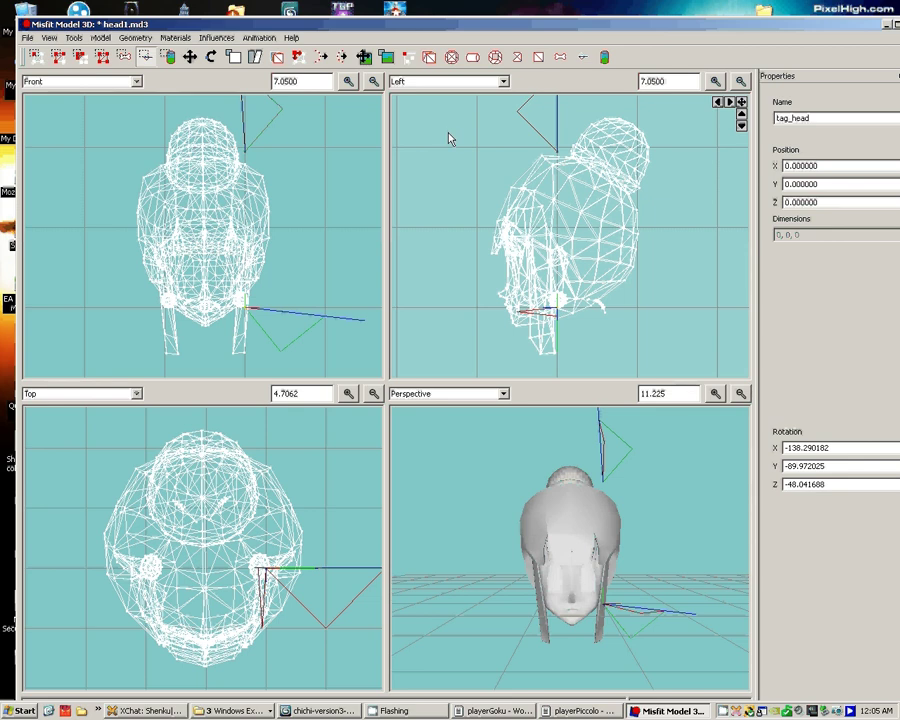
click(28, 37)
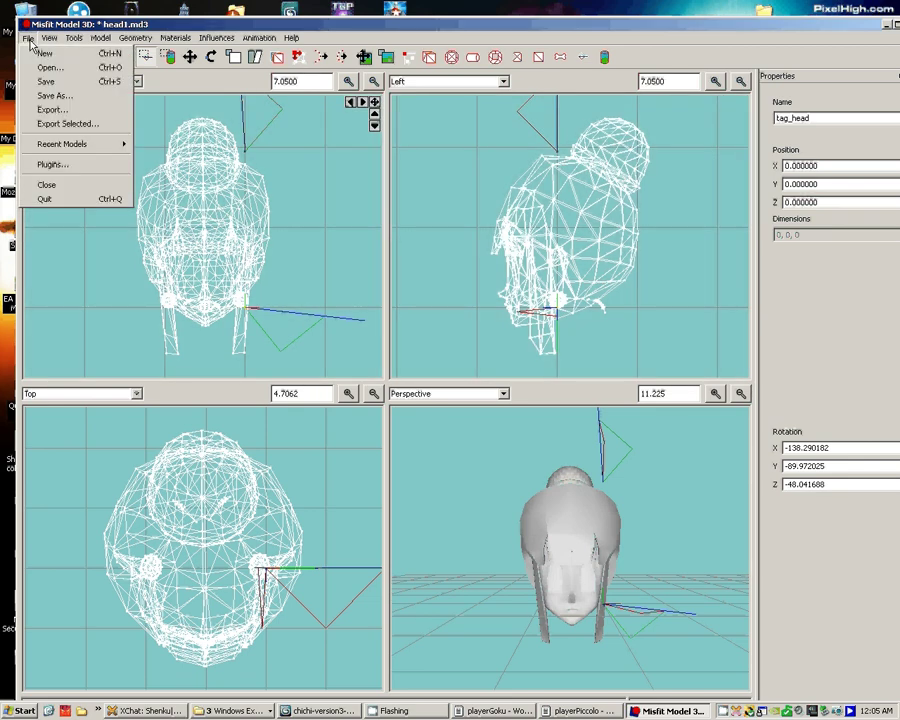
click(55, 84)
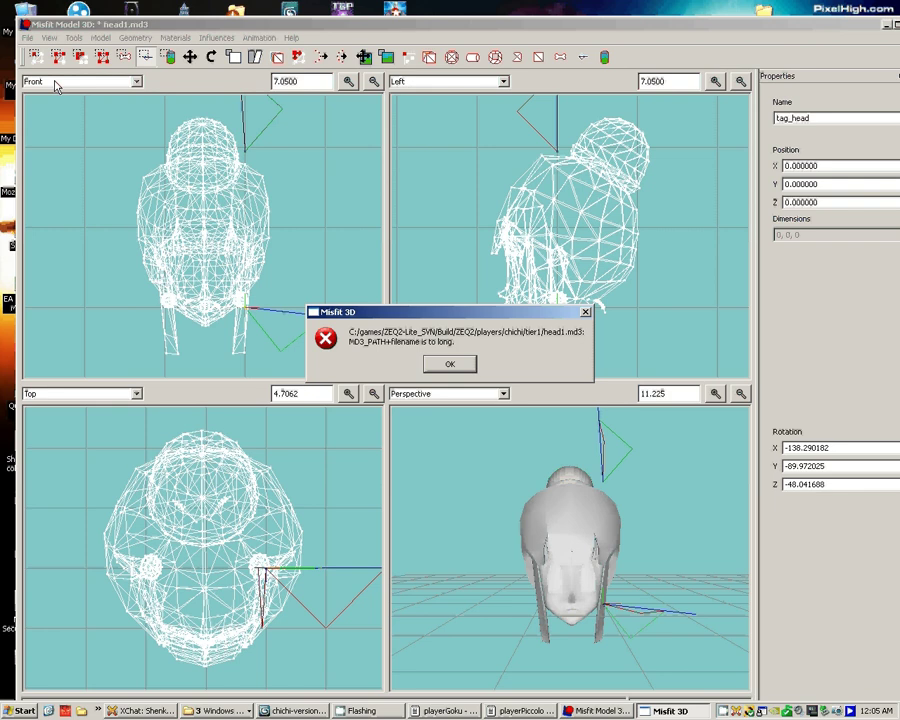
click(452, 368)
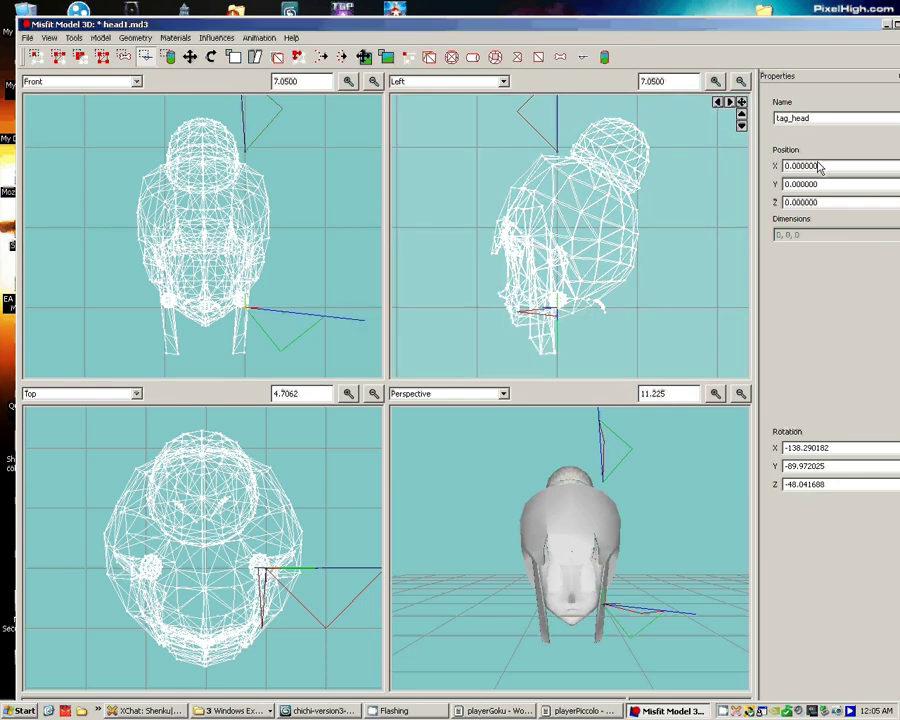
- Close the head1 model without saving and rename its file back to head
drag(899, 27, 853, 20)
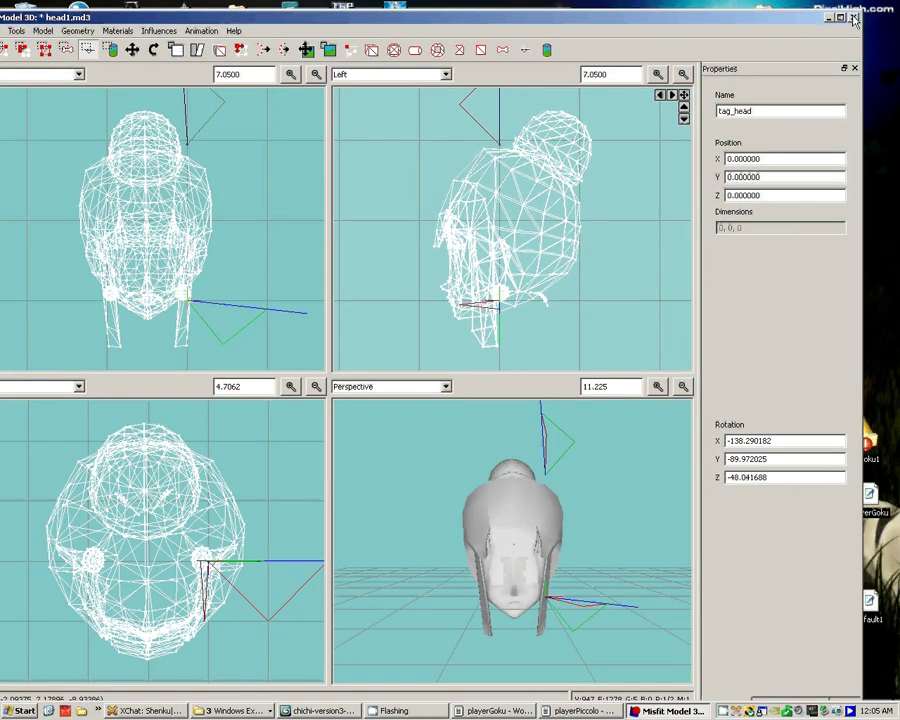
click(853, 18)
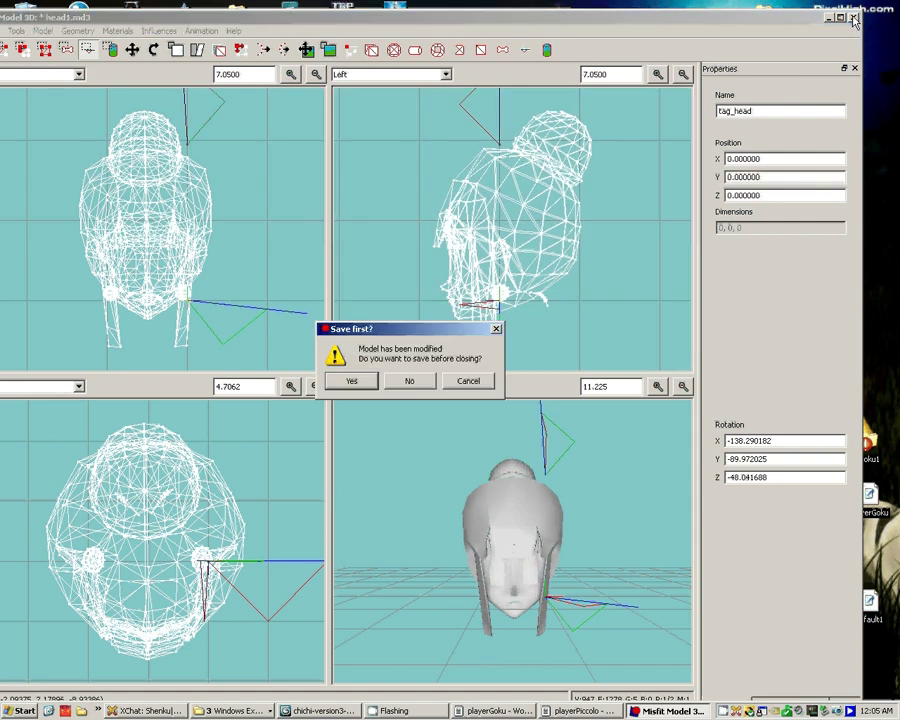
click(409, 380)
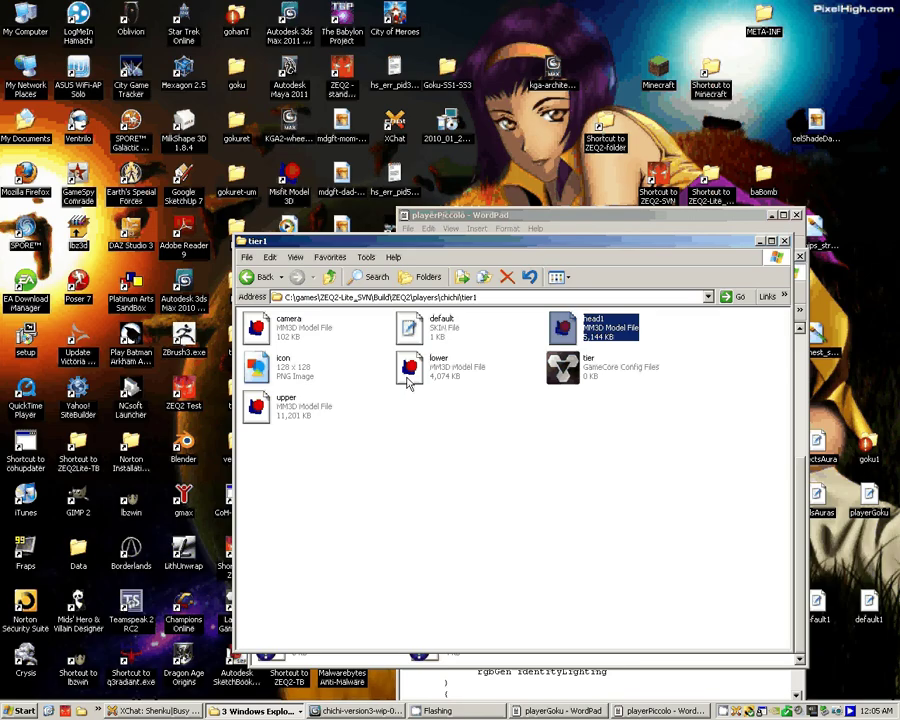
click(599, 322)
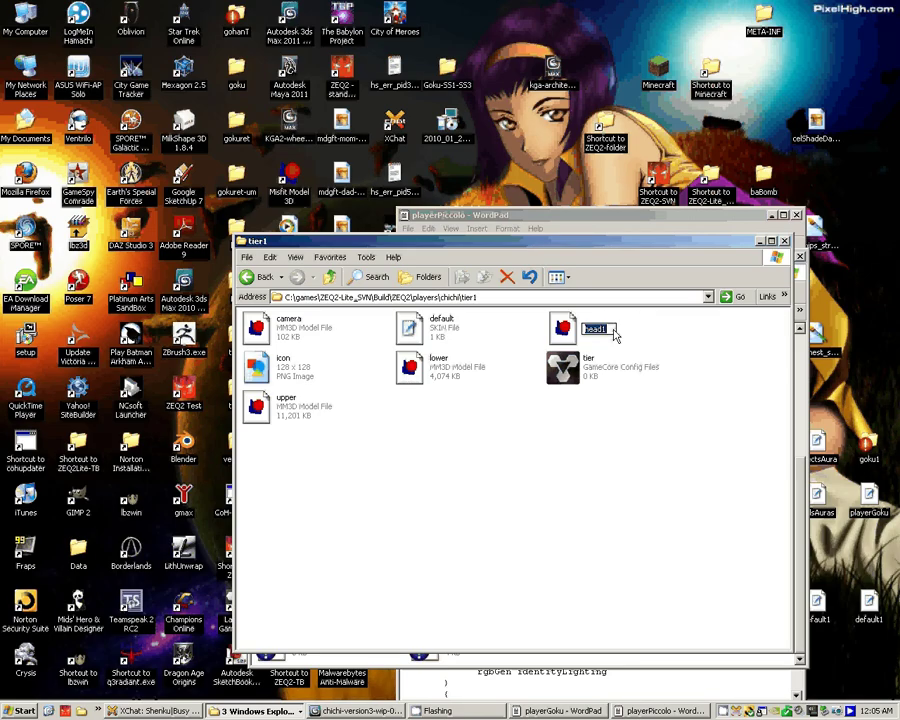
key(End)
key(BackSpace)
key(Return)
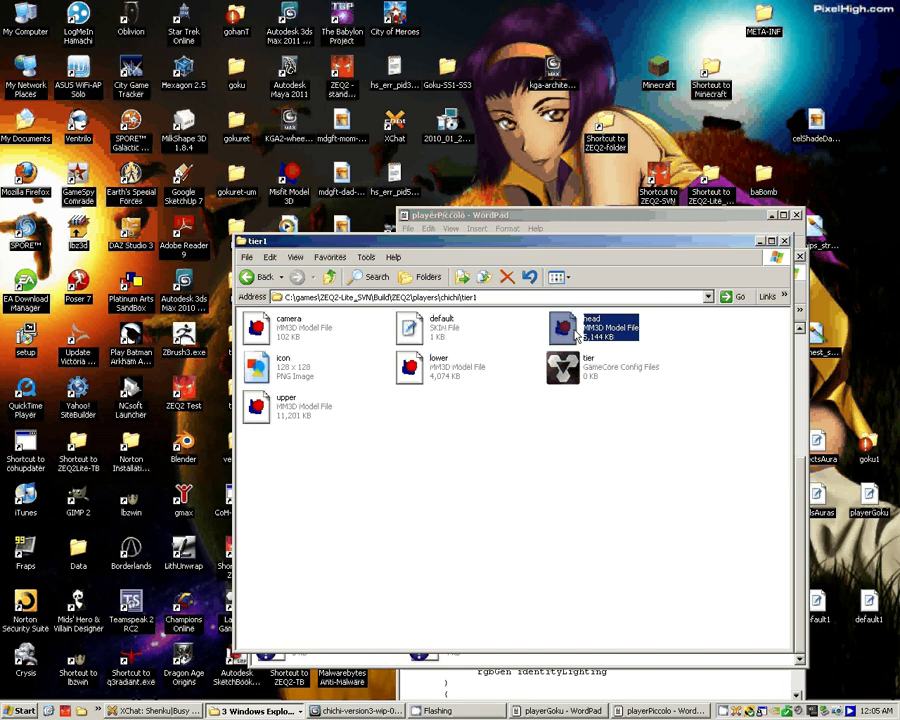
- Move the head model file from tier1 to the desktop, replacing the existing head file there
key(ctrl+v)
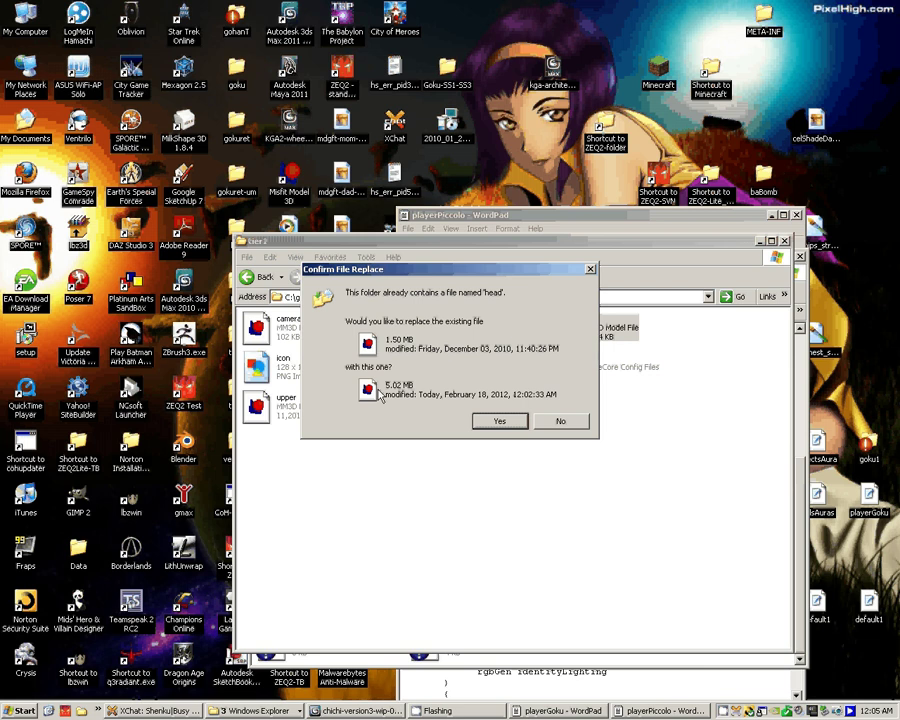
click(512, 418)
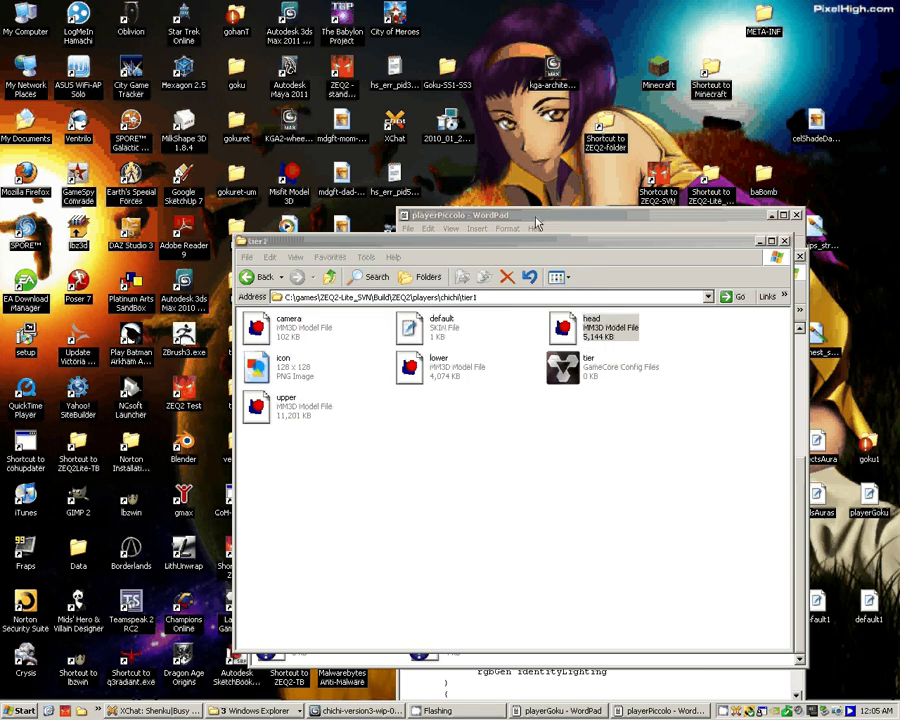
click(52, 710)
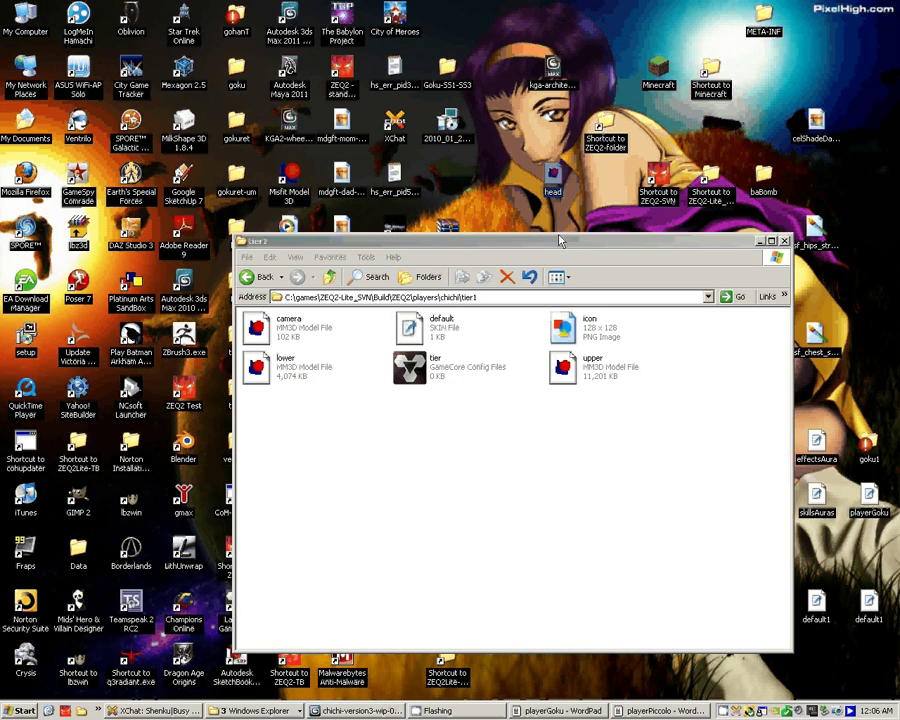
- Open the desktop's head model in Misfit Model 3D without loading the other player sections, and save it
double_click(551, 172)
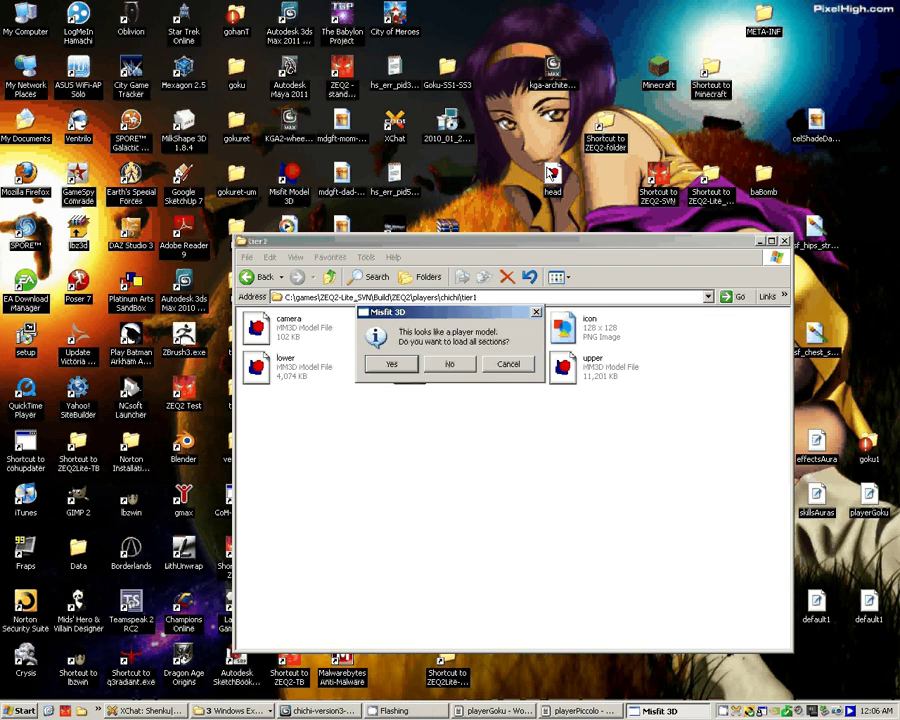
click(452, 364)
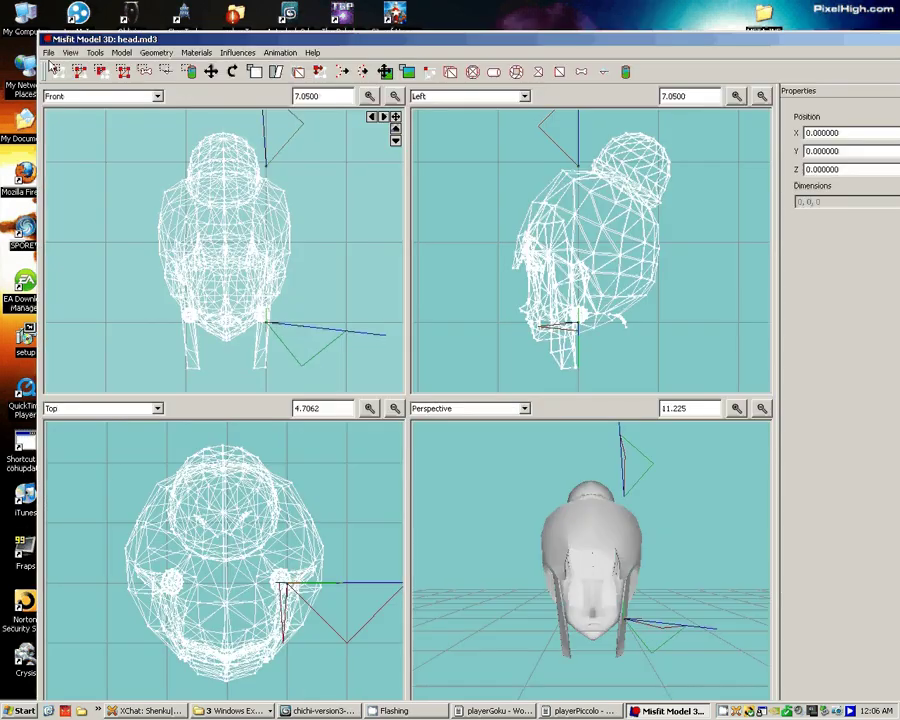
click(48, 52)
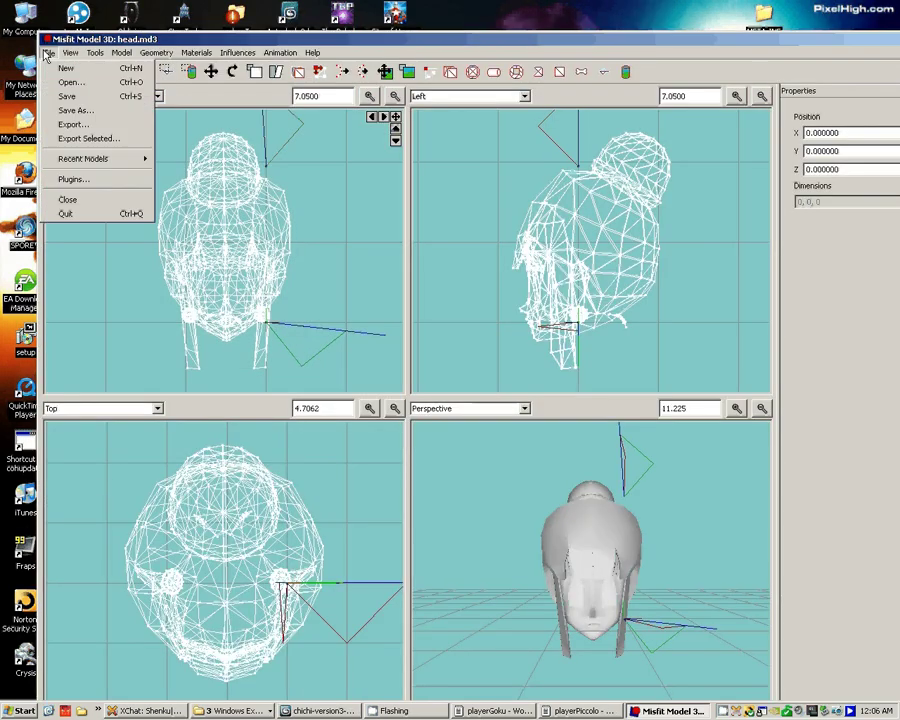
click(72, 97)
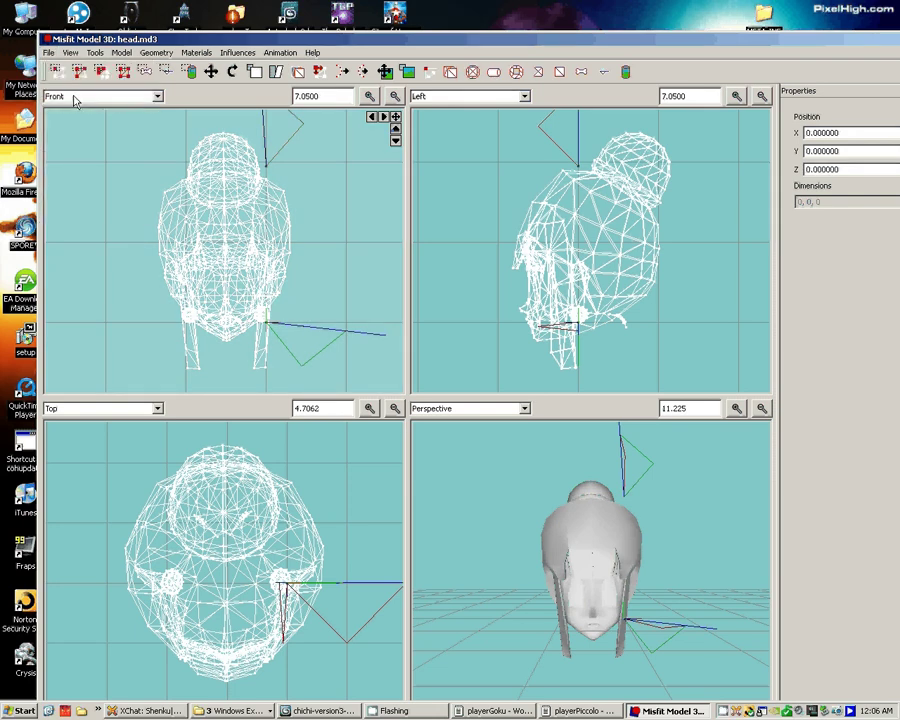
- Close the head model and move its re-saved file from the desktop back into the tier1 folder
drag(690, 42, 535, 54)
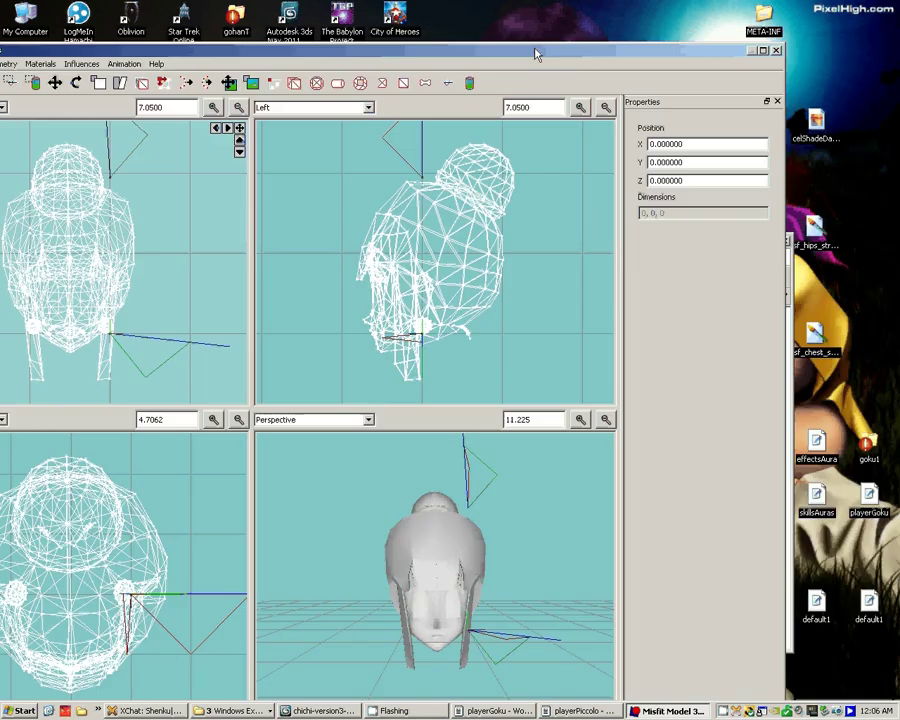
click(776, 50)
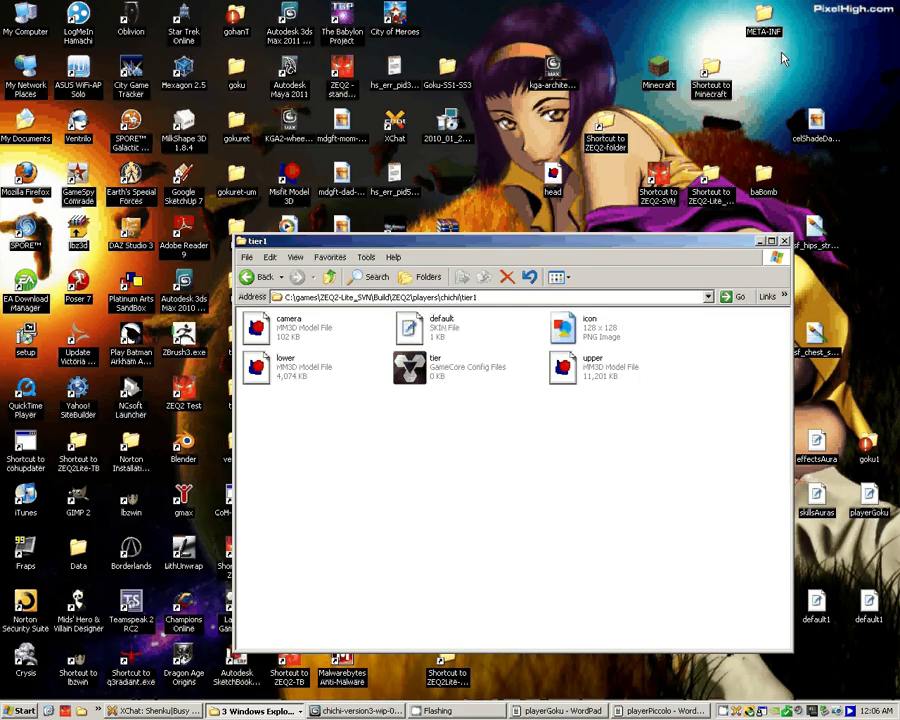
drag(556, 185, 534, 512)
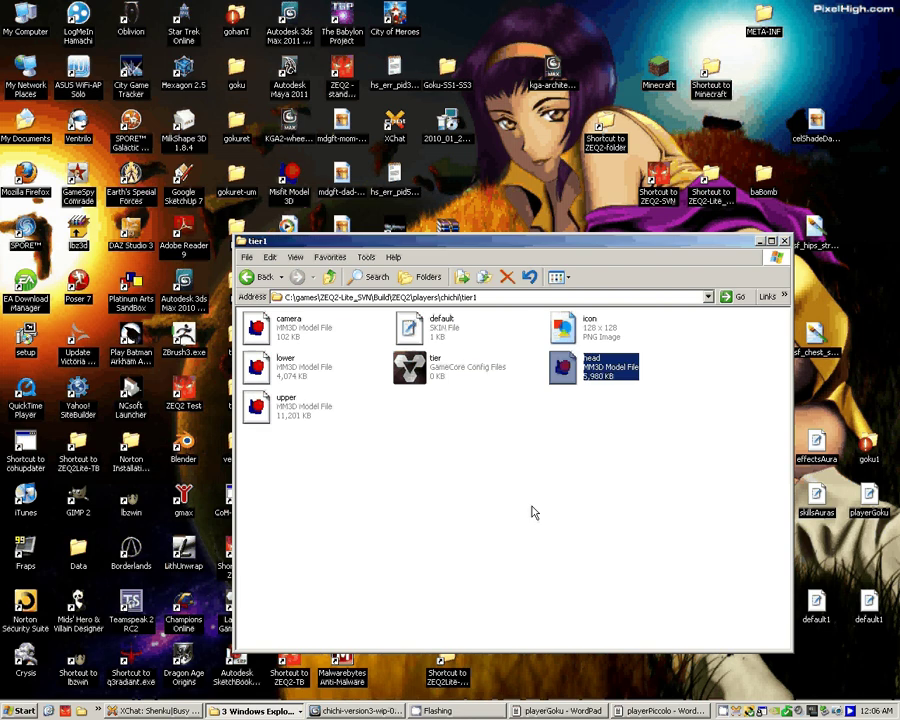
- Rename the upper model file in the tier1 folder as upper1
click(288, 398)
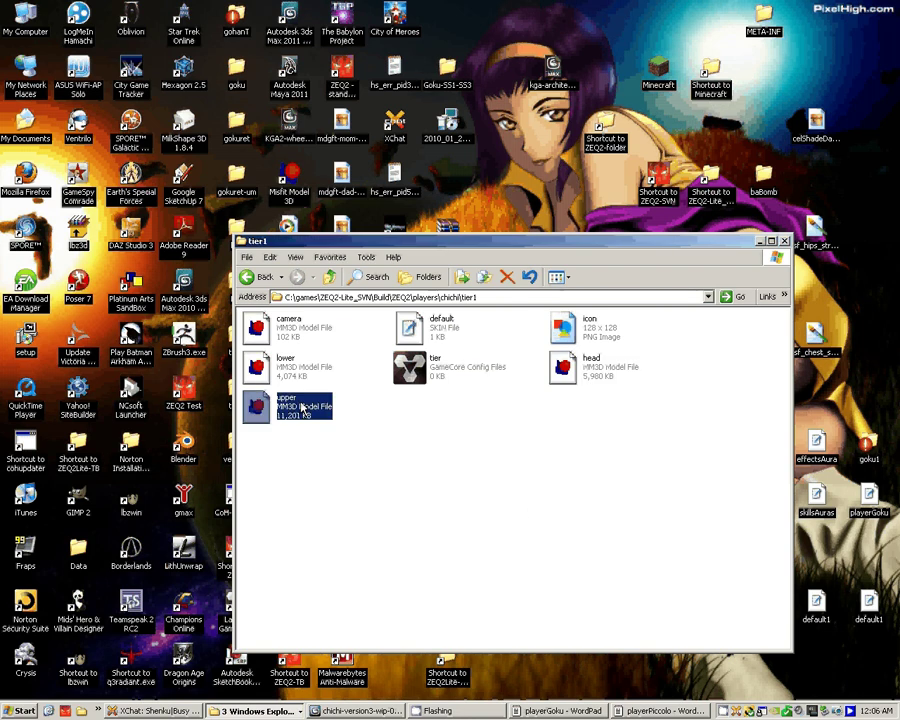
click(295, 407)
click(303, 408)
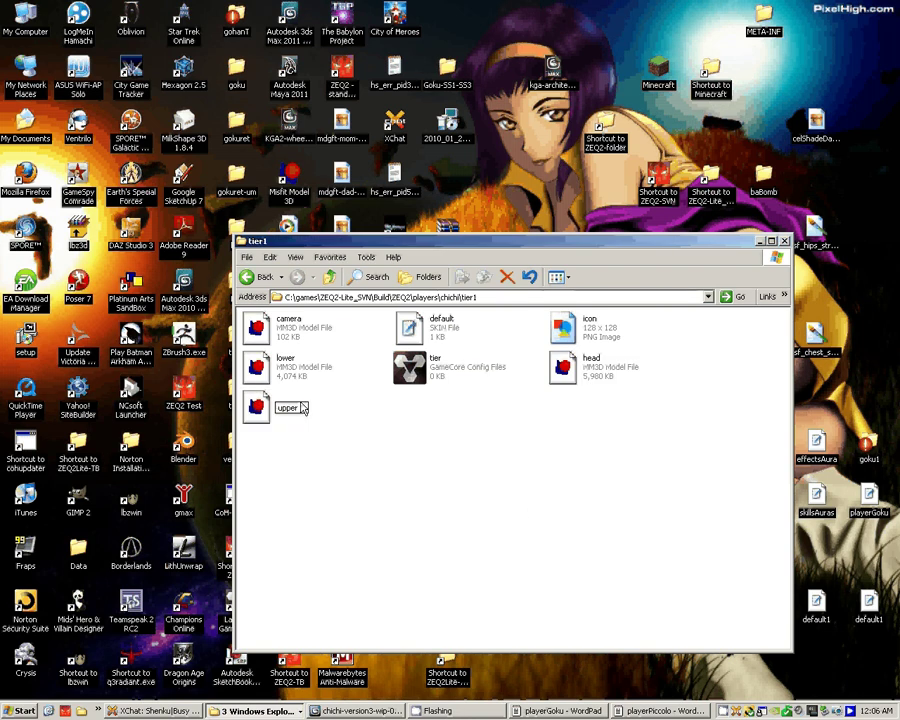
text(1)
key(Return)
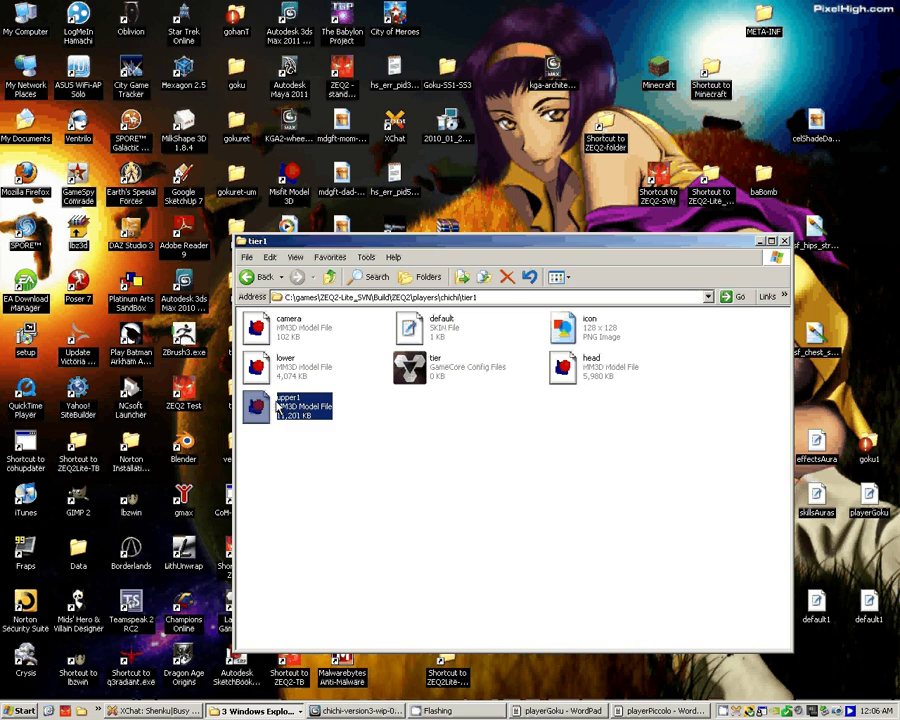
- Open the upper1 model in Misfit Model 3D, start animation mode, and scrub the AnimFrames animation to frame 261
double_click(279, 406)
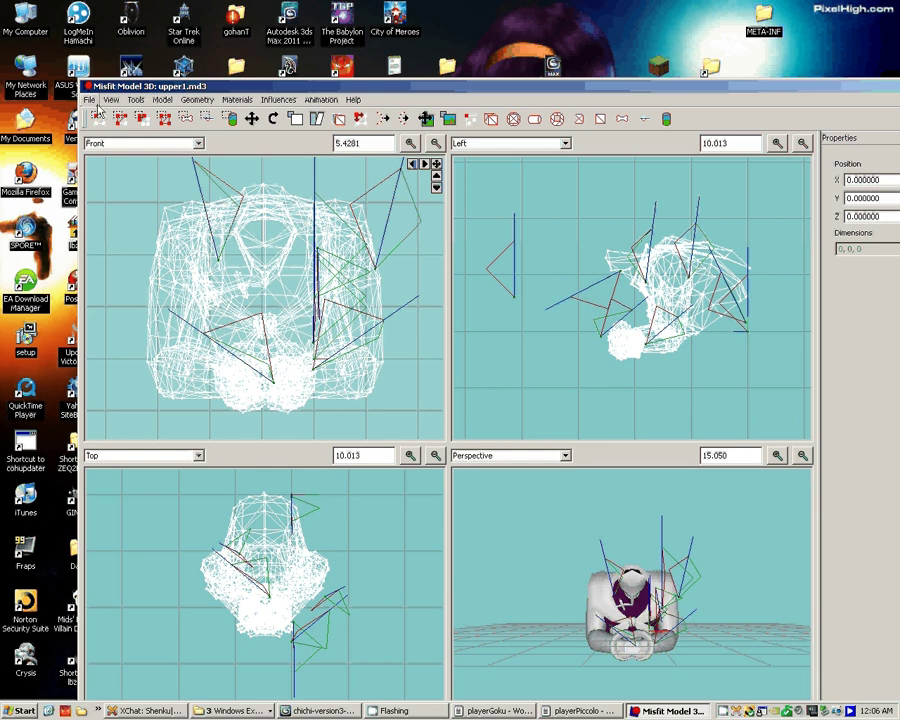
drag(376, 87, 326, 51)
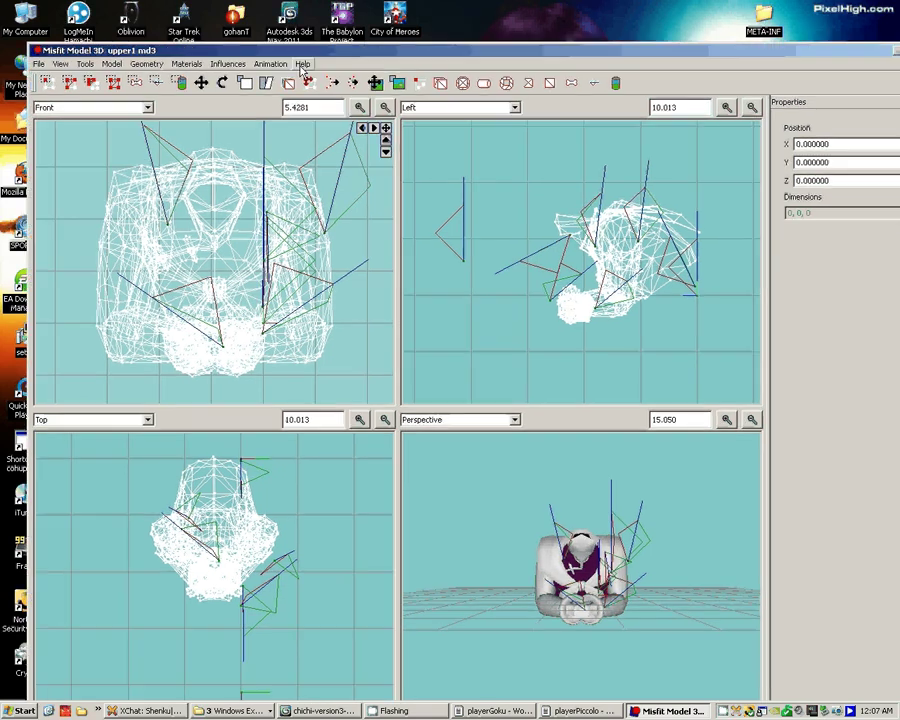
click(271, 64)
click(284, 80)
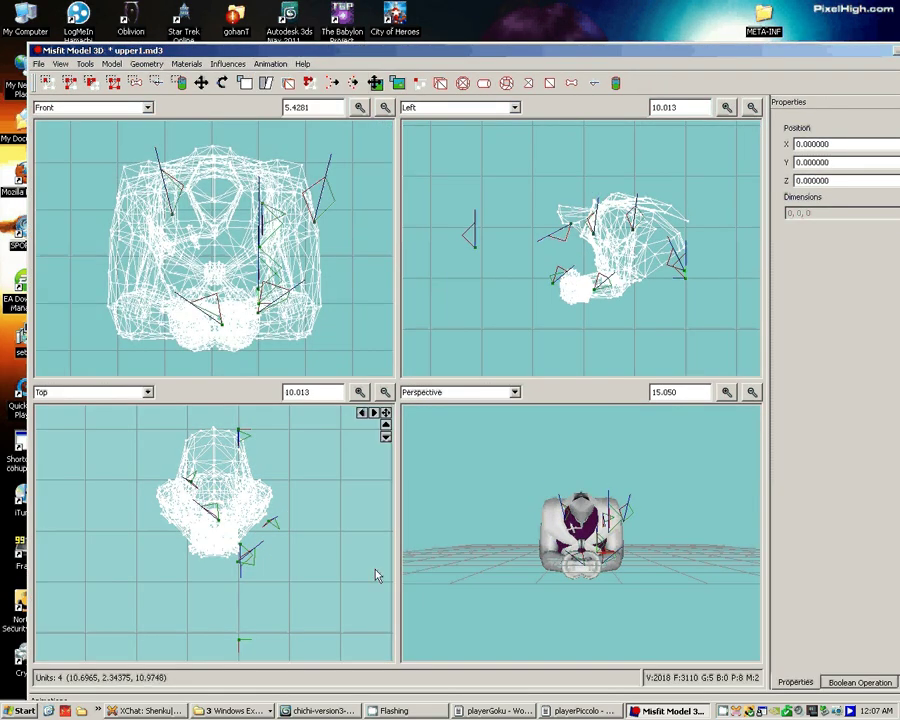
click(878, 40)
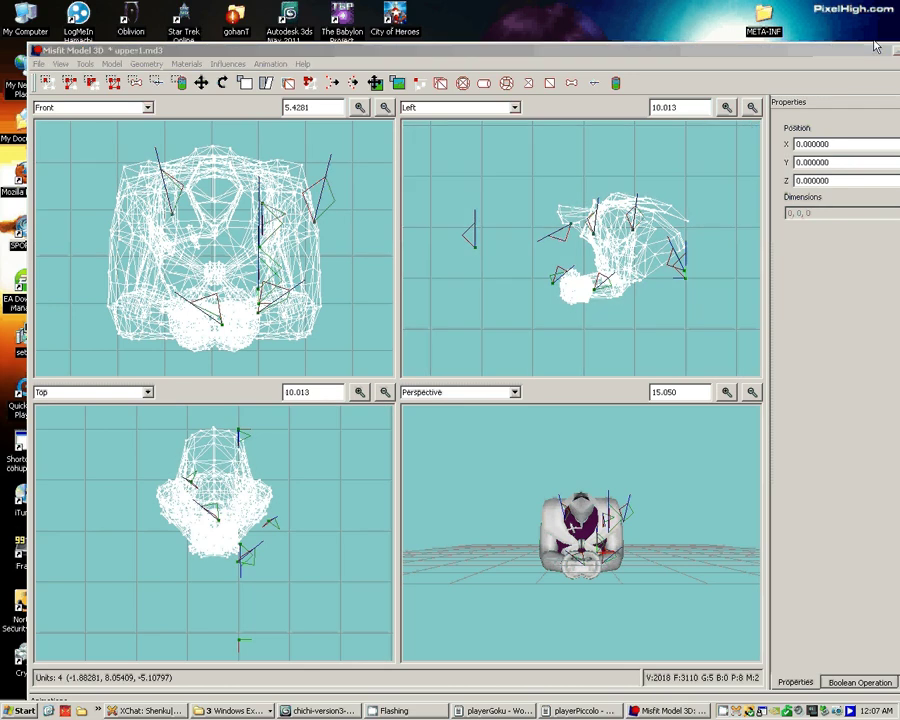
drag(873, 43, 824, 34)
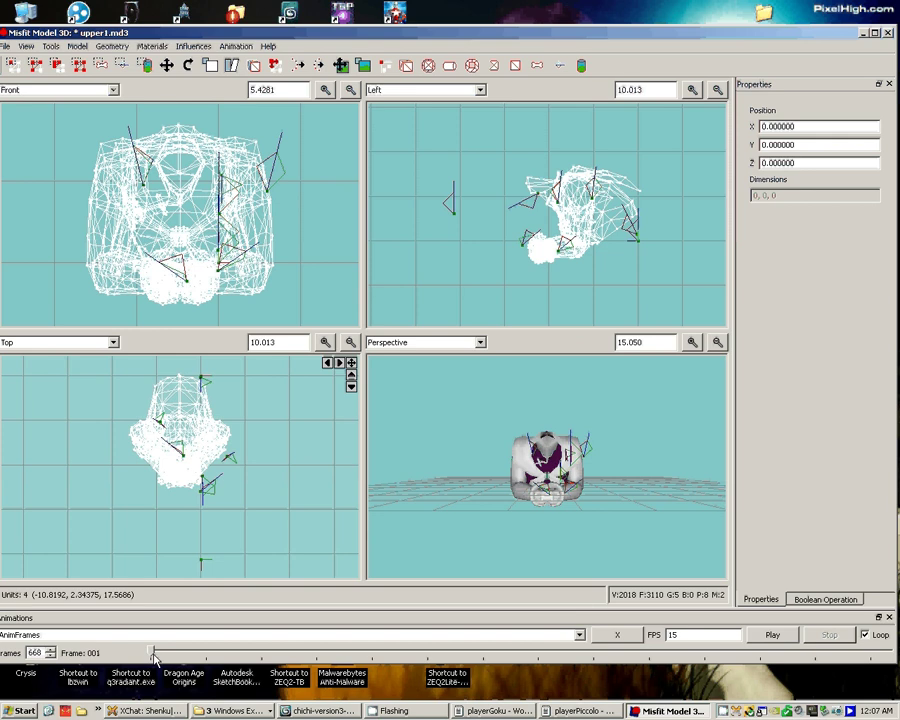
click(186, 652)
drag(186, 652, 441, 628)
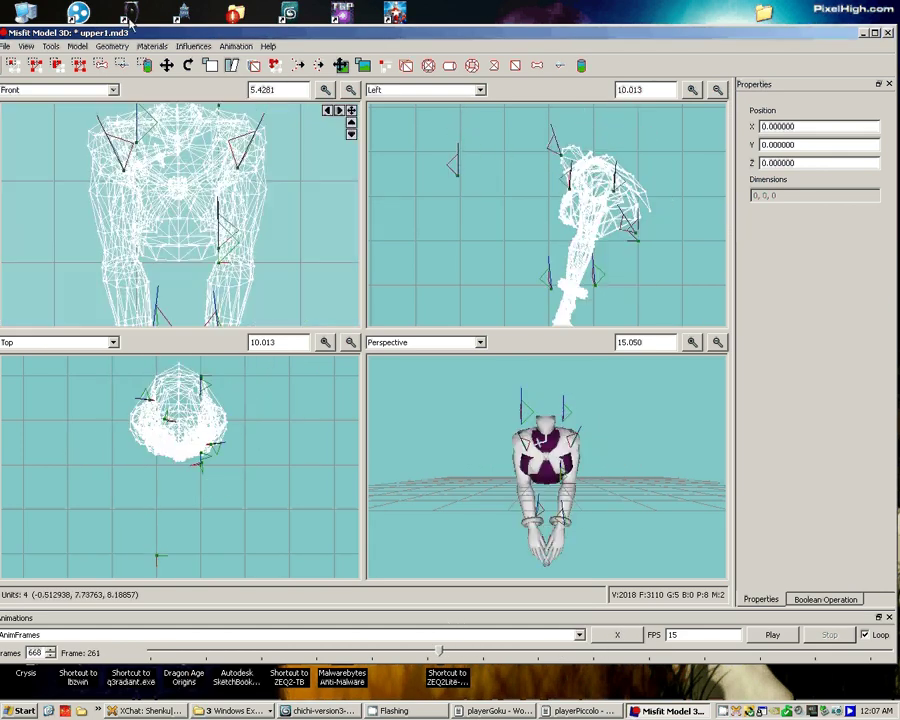
- Save the upper1 model in its existing MD3 file, inspect it from another angle in the perspective view, and close it
drag(22, 30, 36, 31)
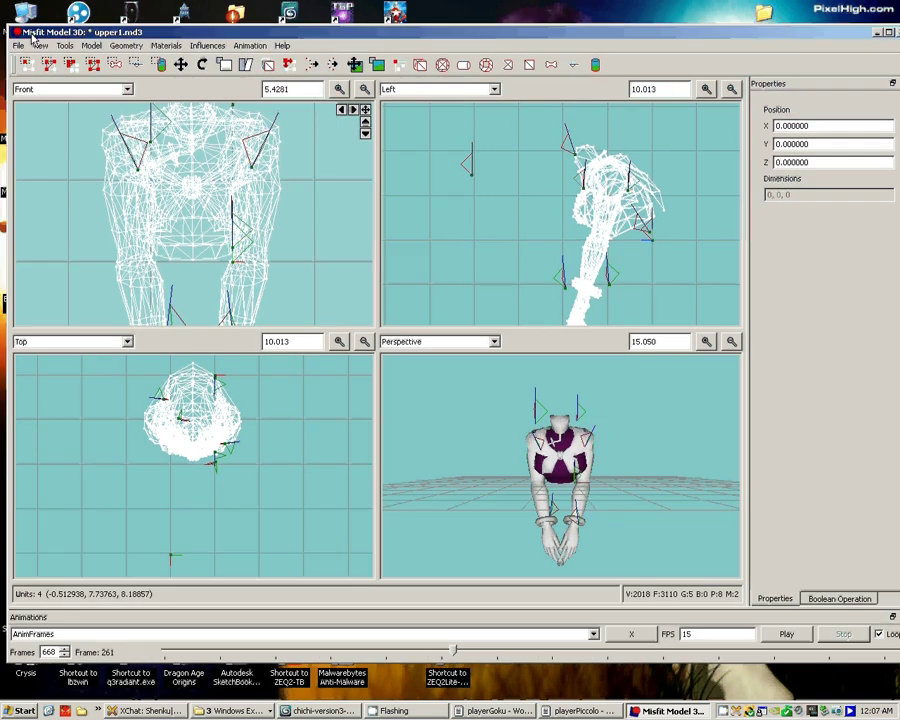
click(20, 46)
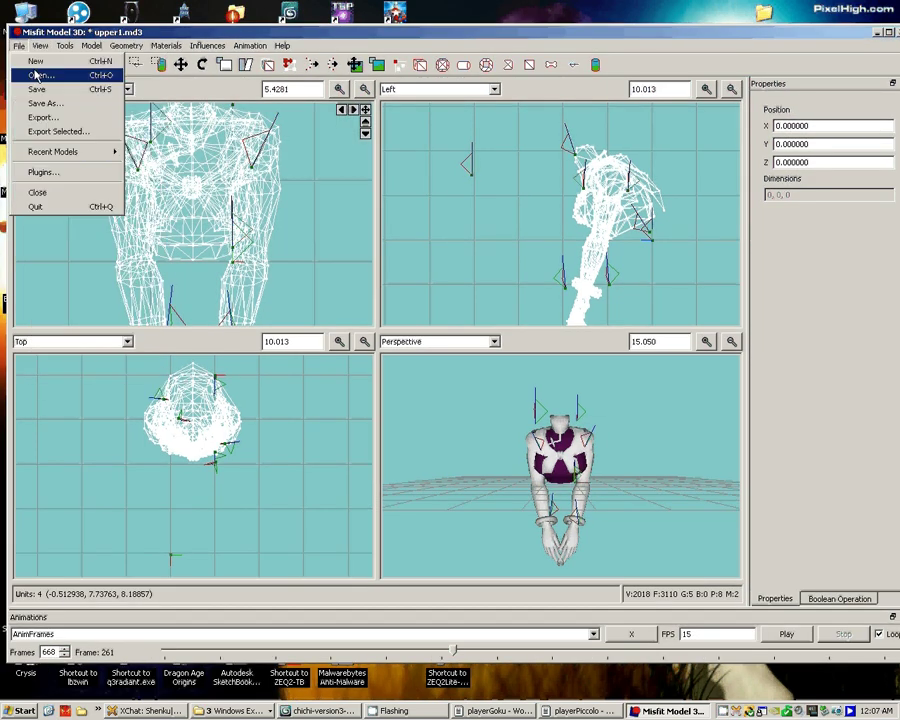
click(40, 90)
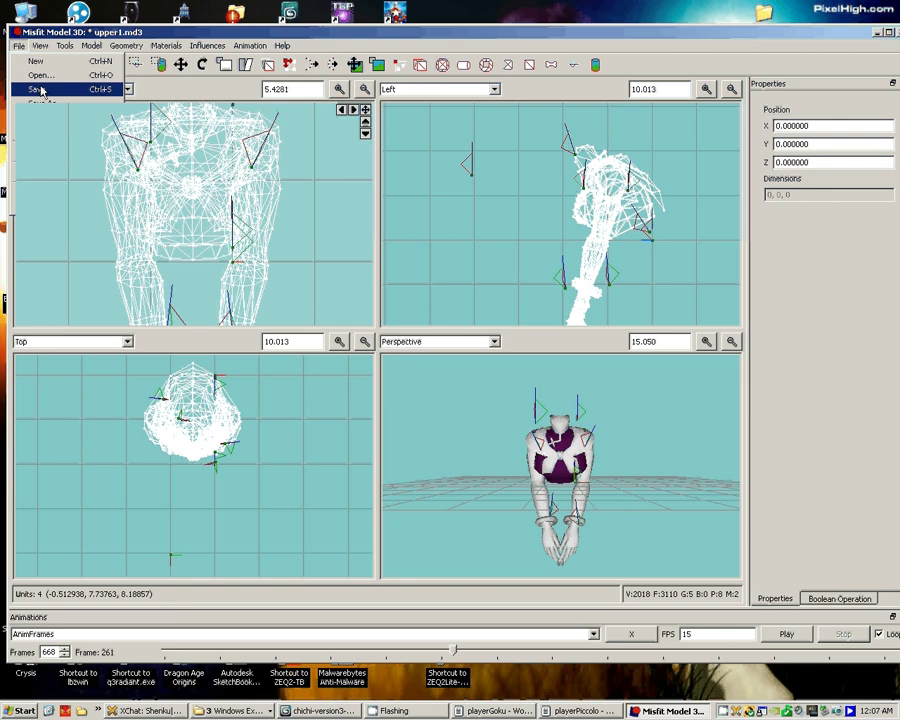
click(41, 90)
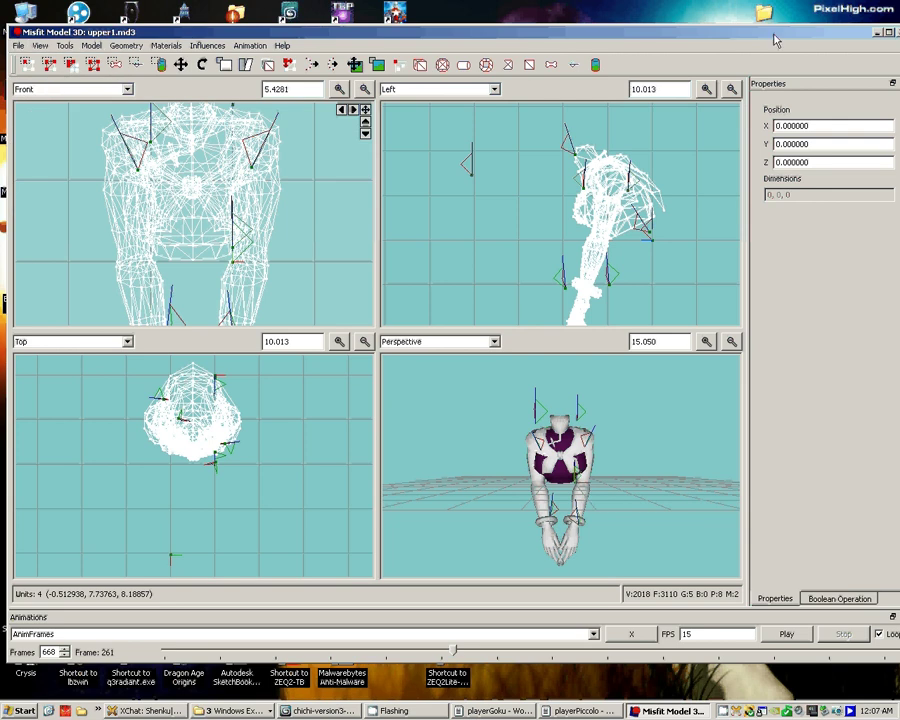
drag(771, 37, 750, 33)
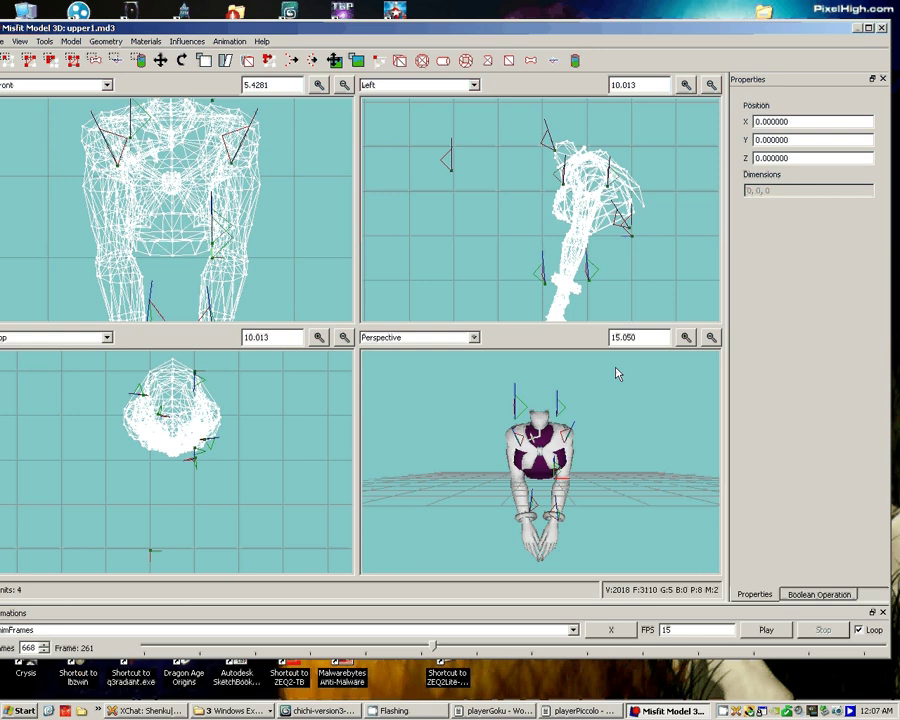
drag(617, 374, 756, 70)
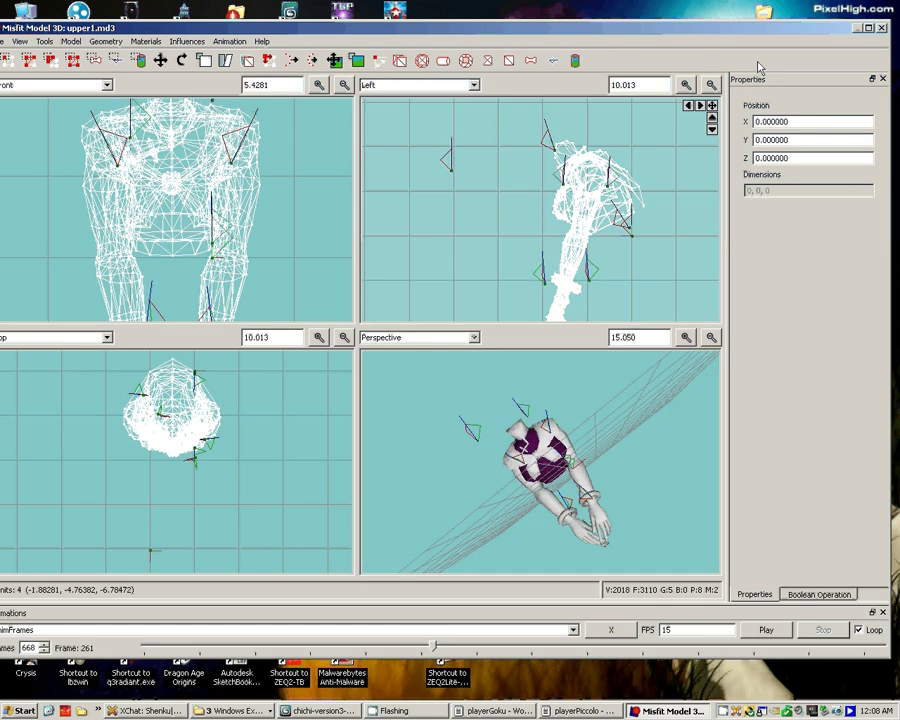
click(882, 28)
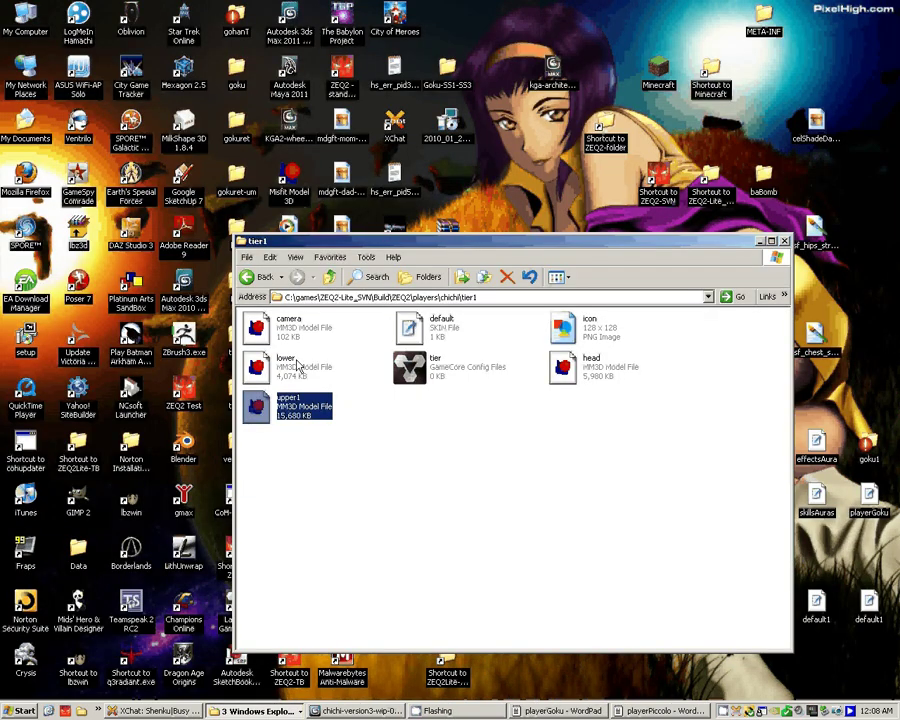
- Rename the re-saved upper1 model file in the tier1 folder as upper
click(311, 409)
key(End)
key(BackSpace)
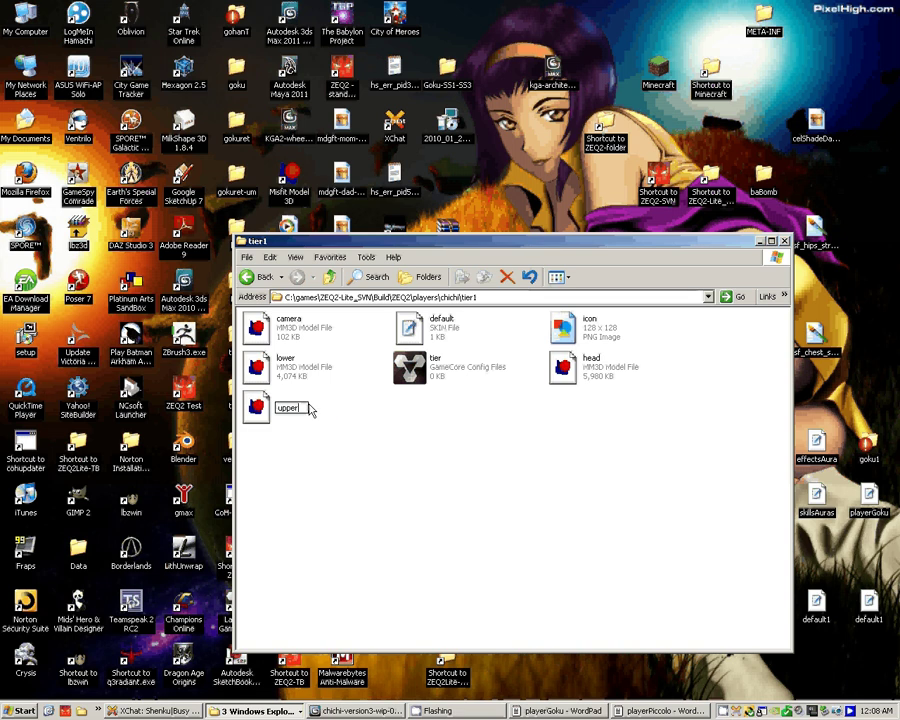
key(Return)
- Rename the lower model file in the tier1 folder as lower1
click(308, 370)
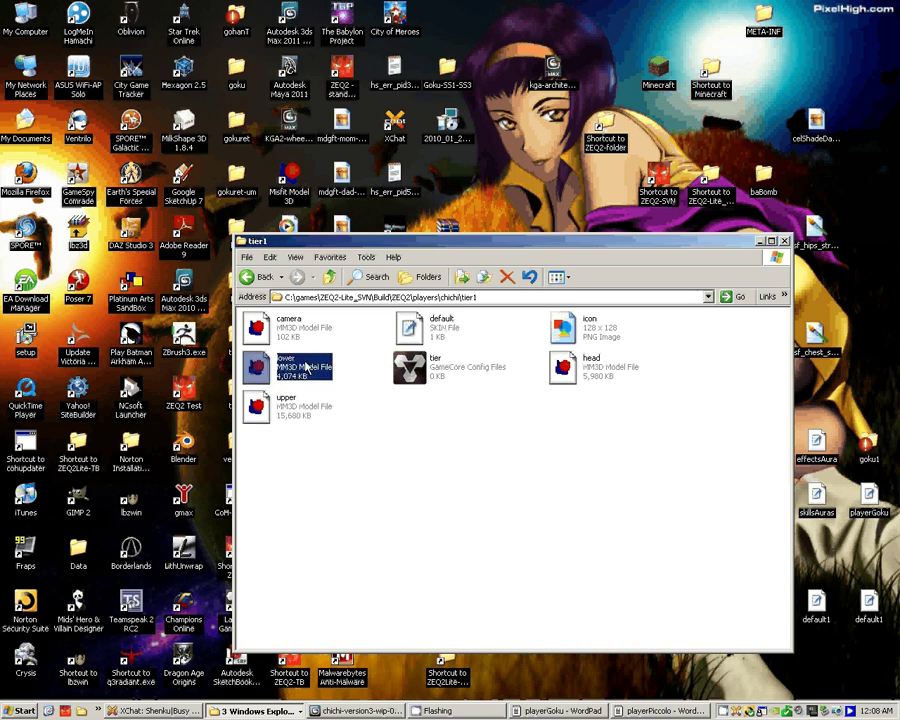
click(300, 368)
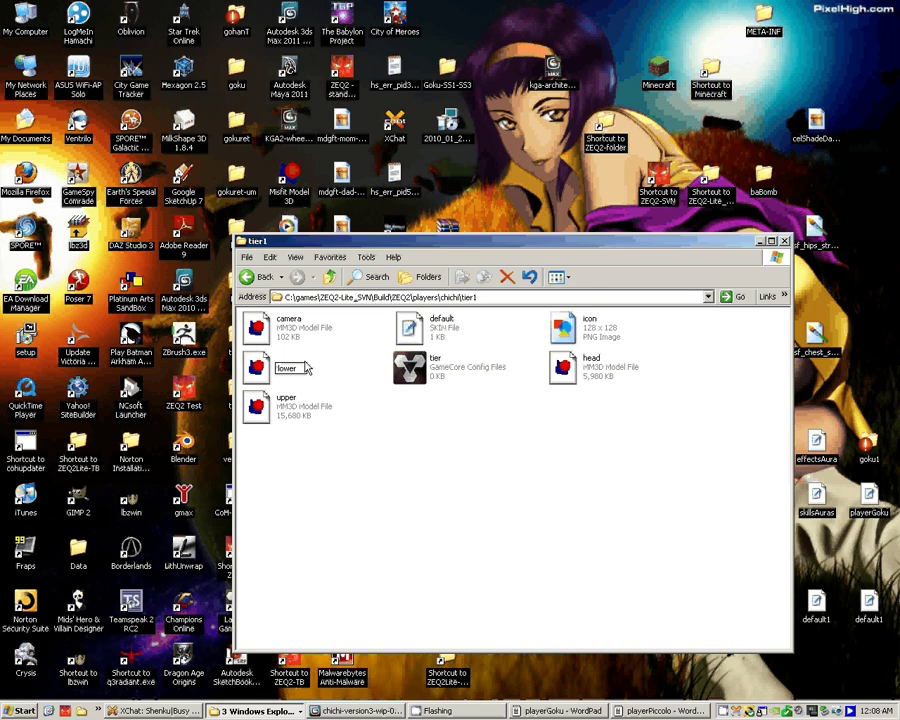
text(1)
key(Return)
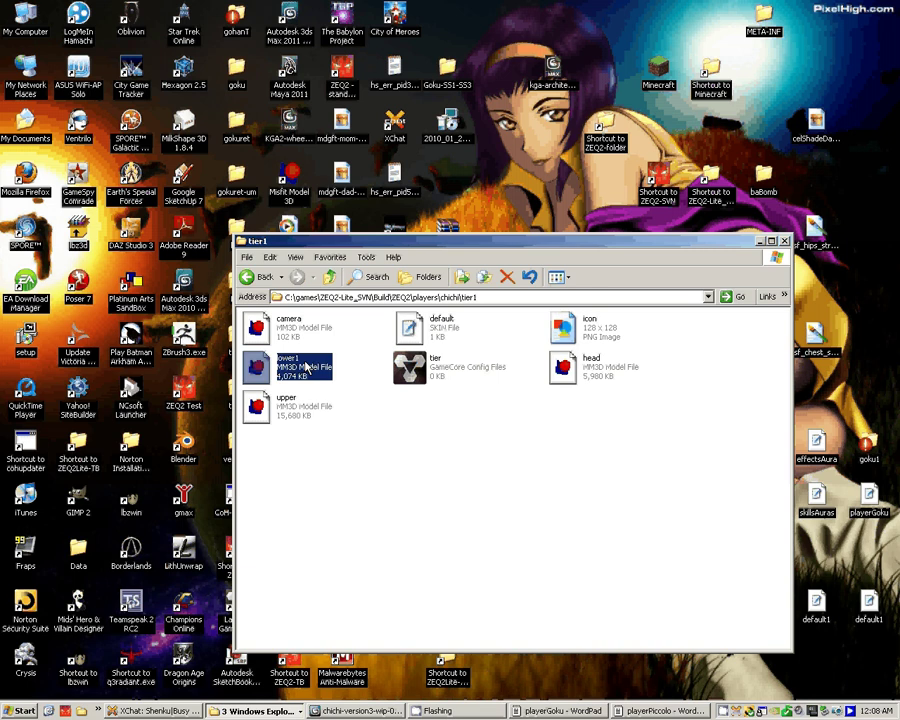
- Open the lower1 model in Misfit Model 3D, inspect the legs in perspective, then save and close it
double_click(272, 369)
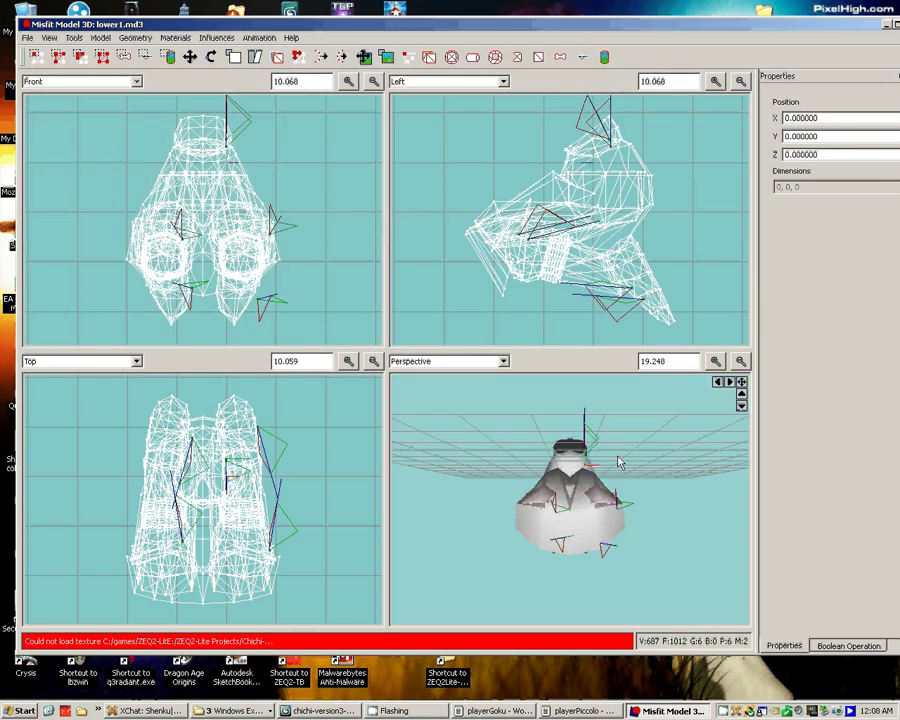
drag(619, 464, 568, 340)
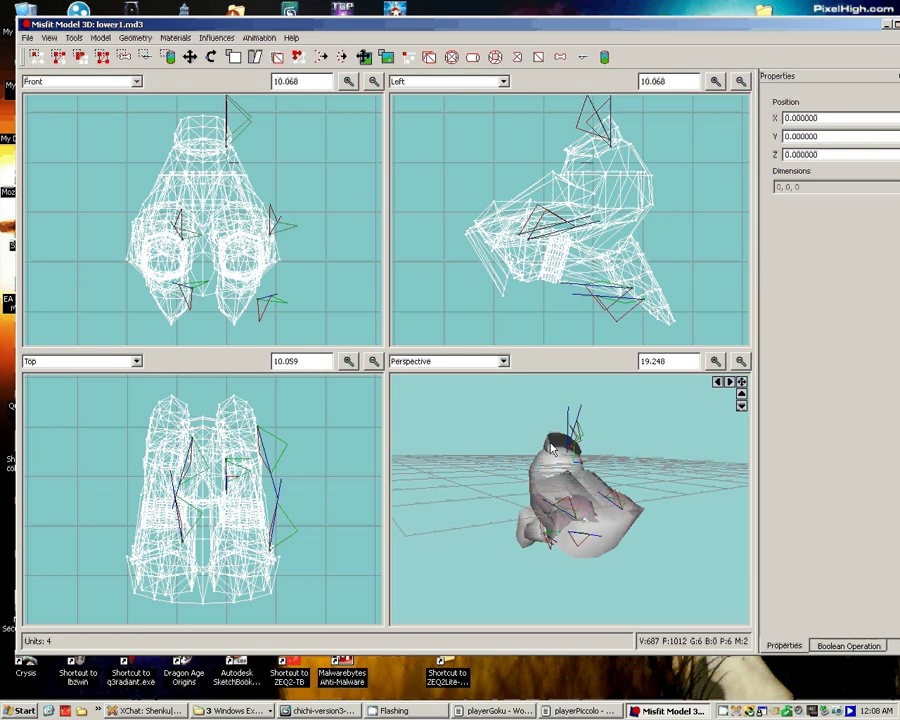
click(28, 38)
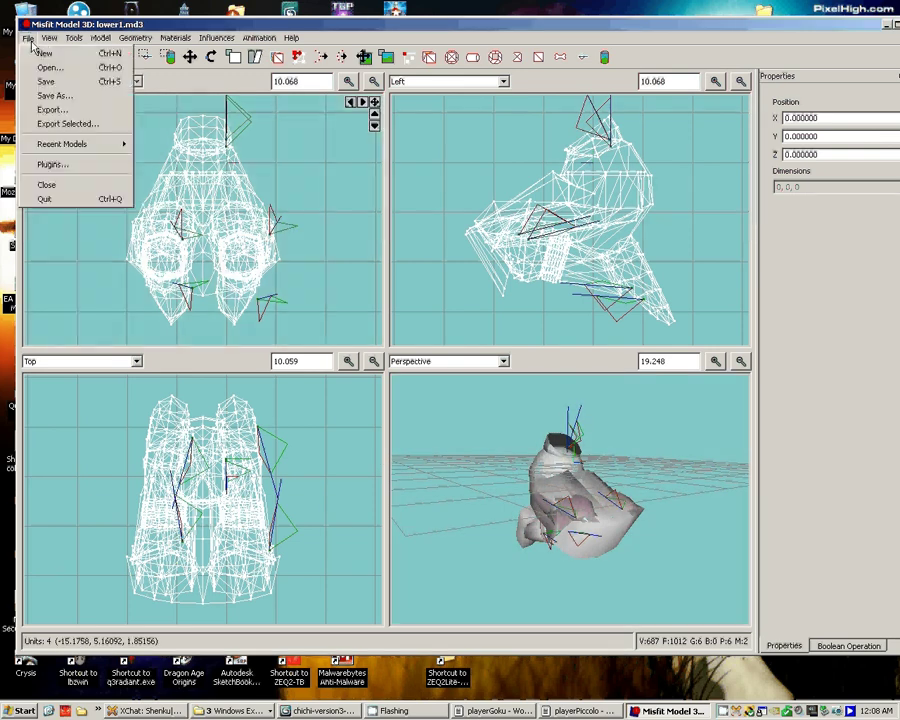
click(45, 81)
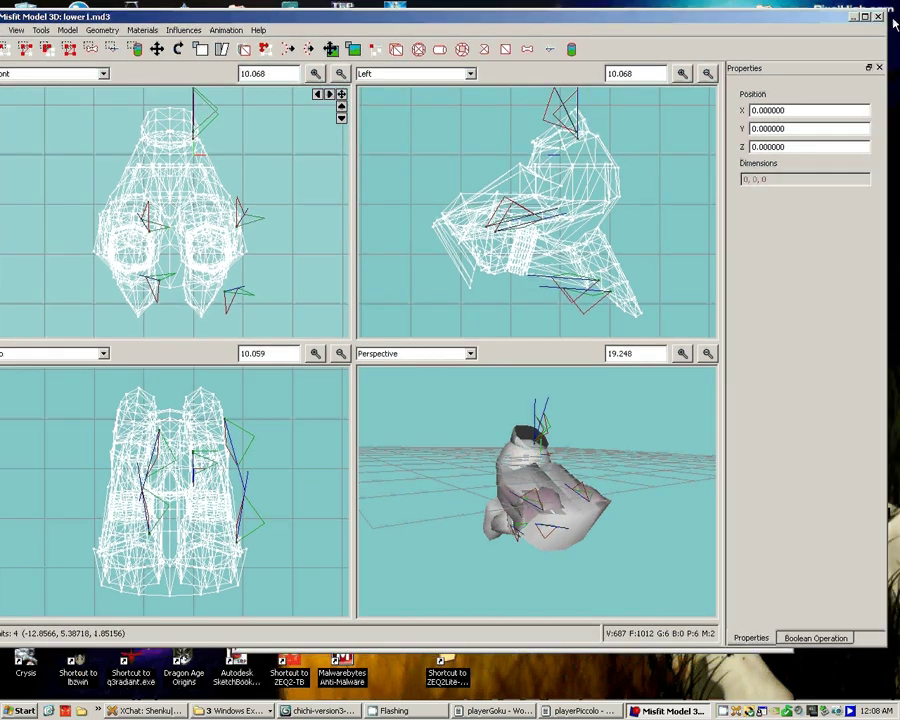
click(889, 23)
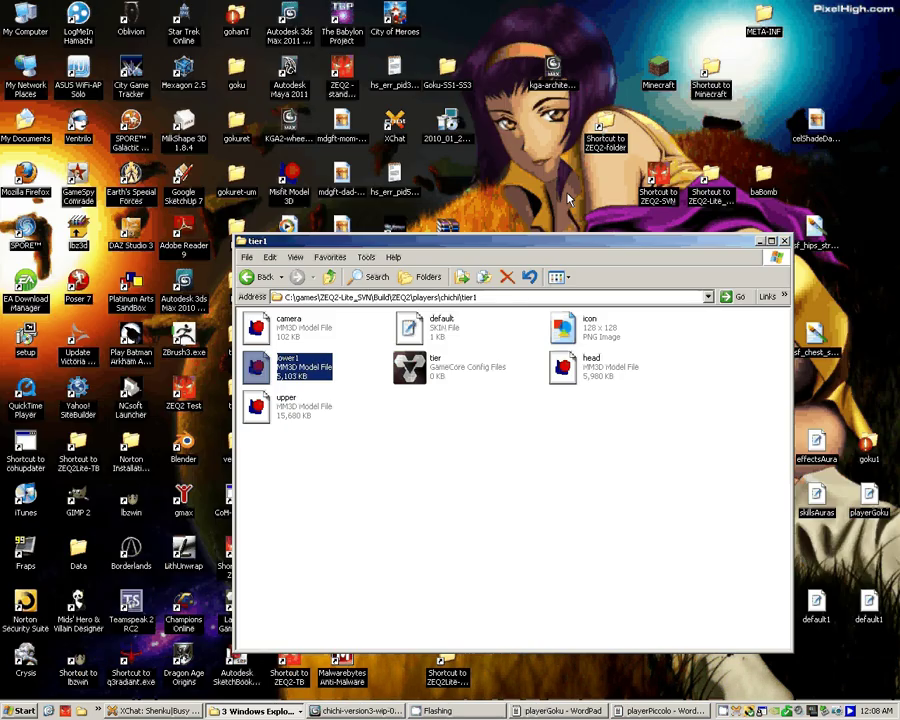
- Rename the re-saved lower1 model file in the tier1 folder as lower
click(326, 368)
key(End)
key(BackSpace)
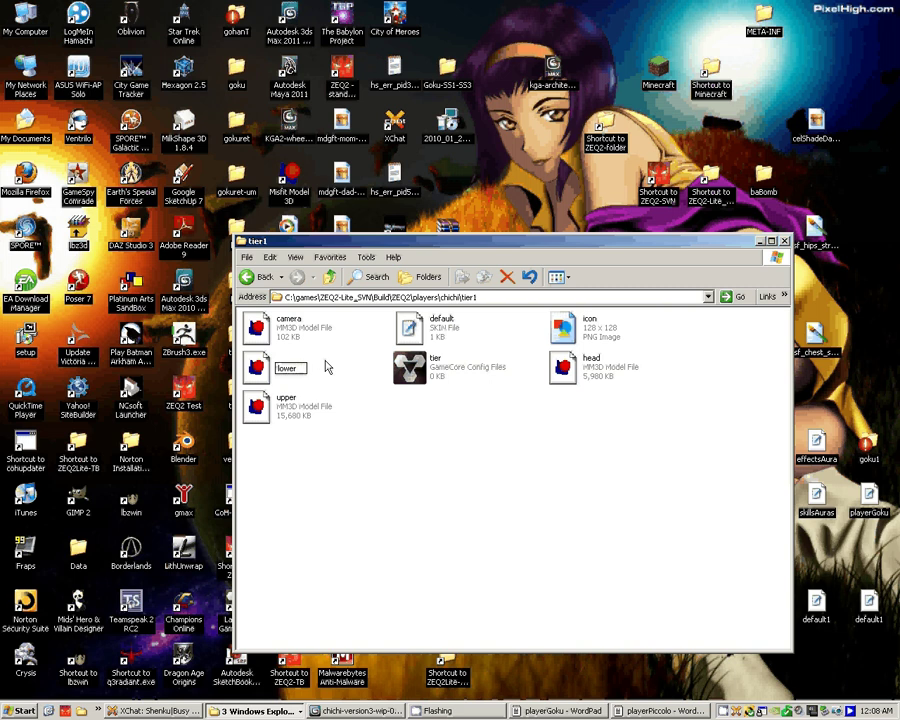
key(Return)
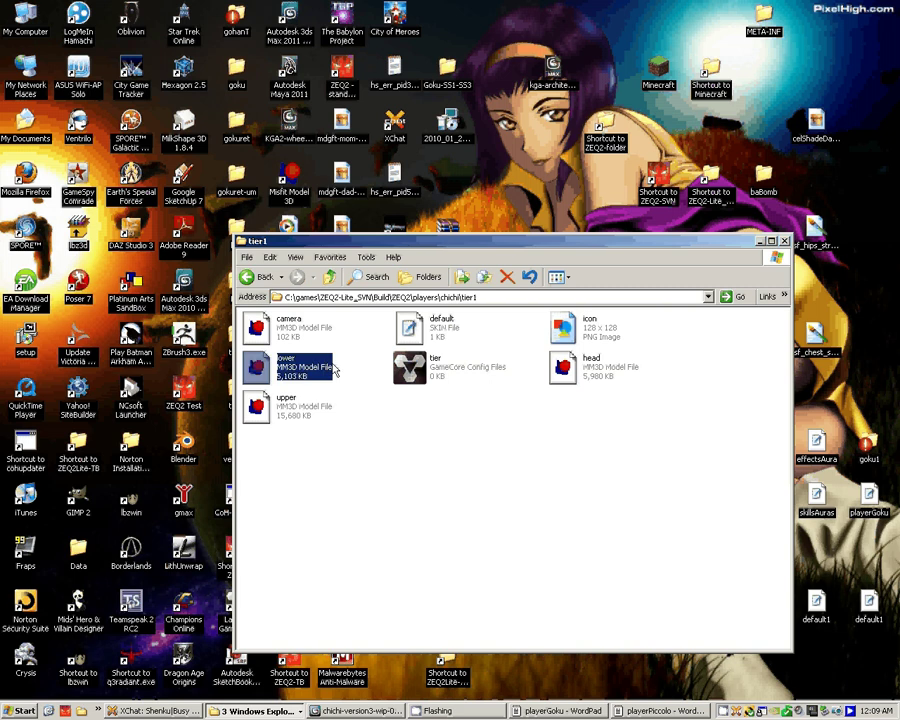
- Preview the chichihead-004 PNG in the ChichiVersion3 project folder and copy it into the game's chichi player folder
click(330, 277)
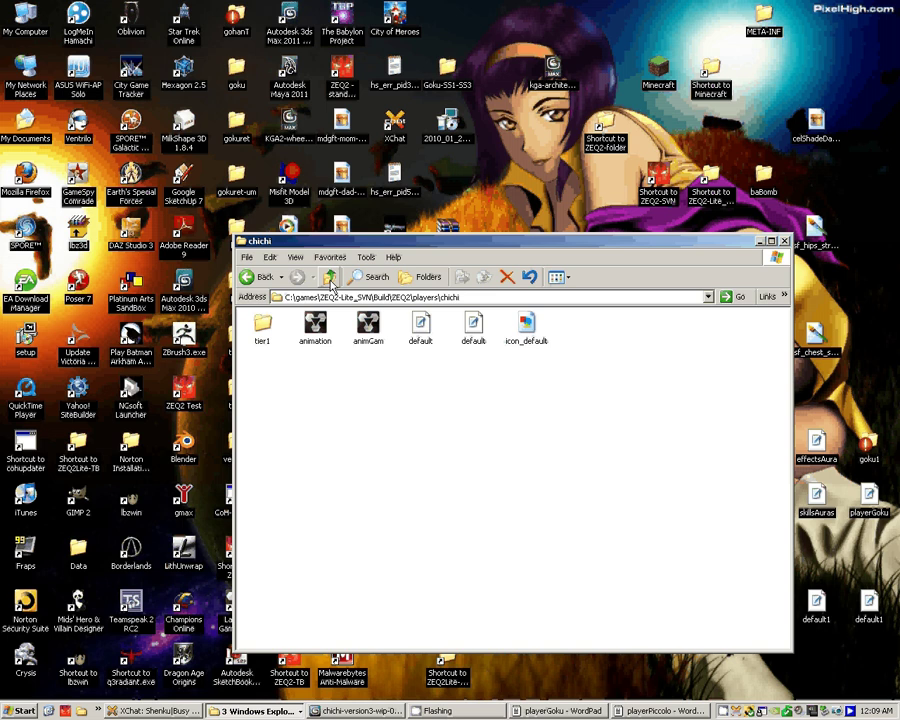
click(258, 711)
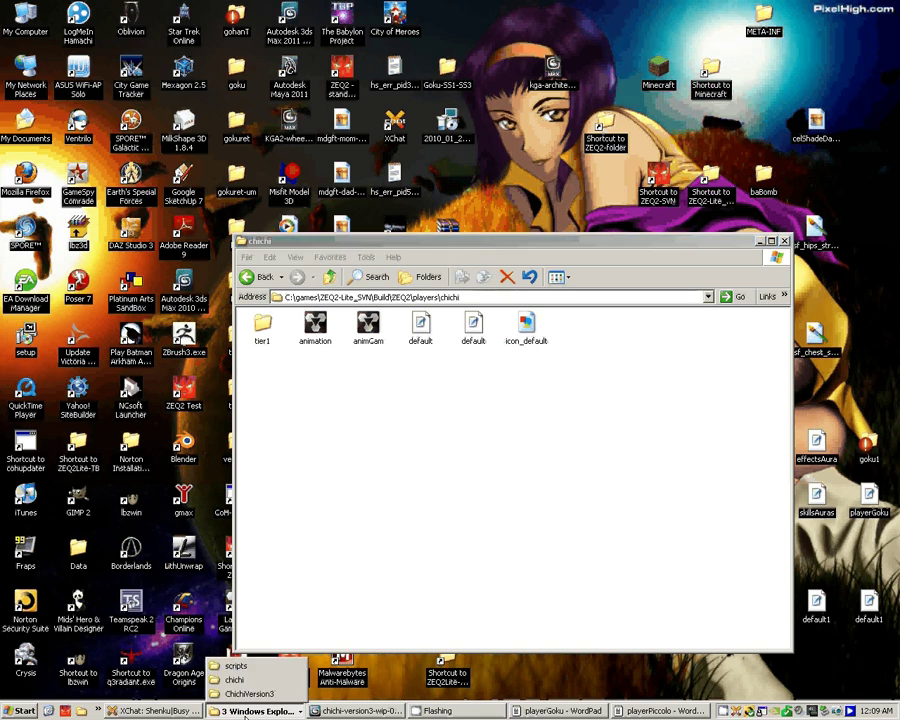
click(248, 694)
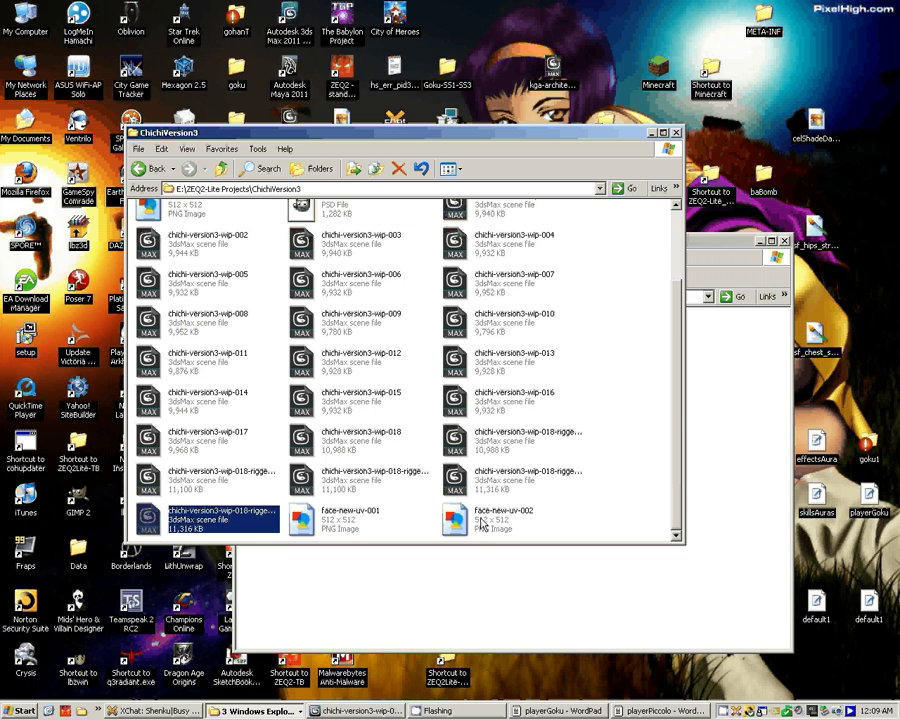
mouse_move(482, 519)
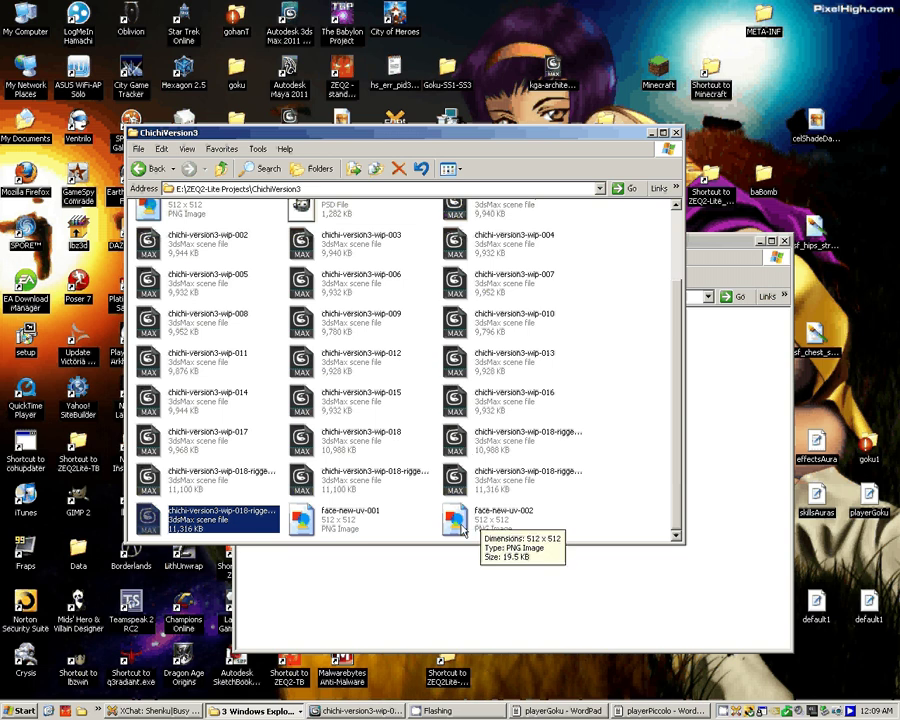
scroll(513, 498, up, 2)
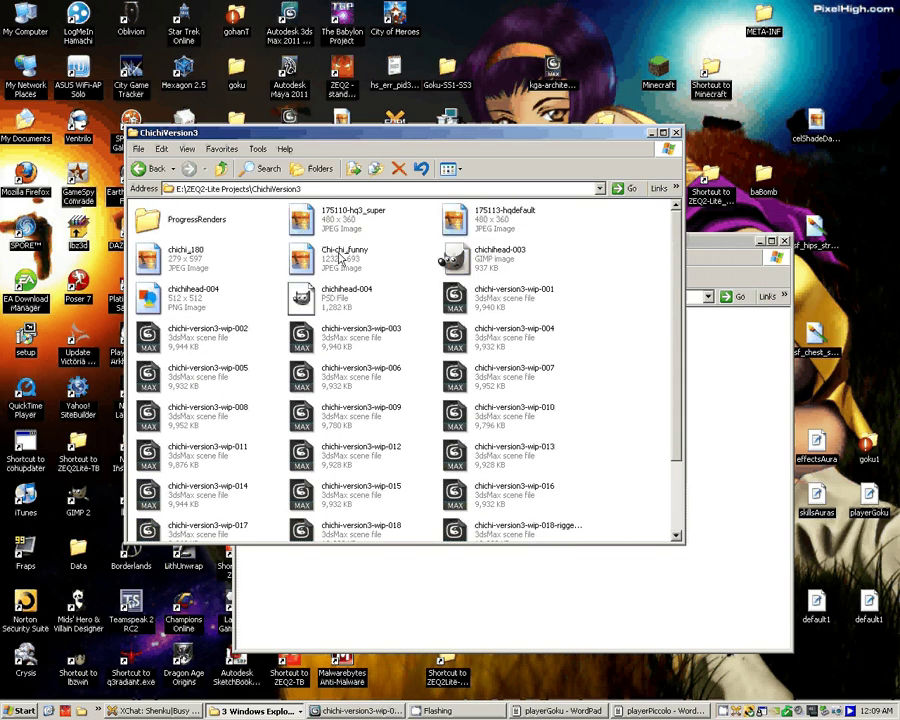
scroll(203, 291, down, 2)
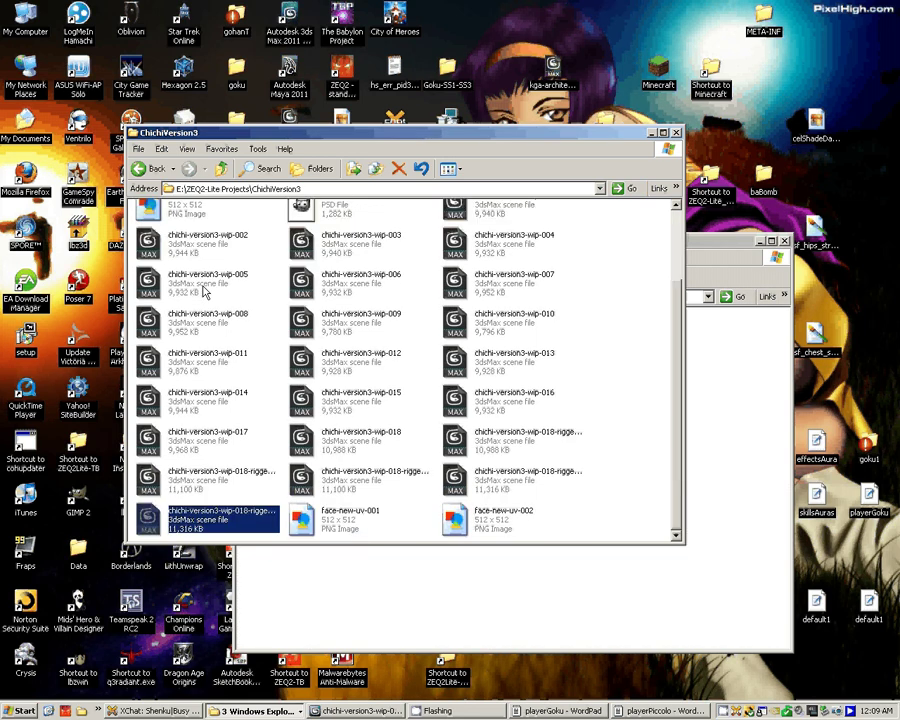
scroll(203, 291, up, 2)
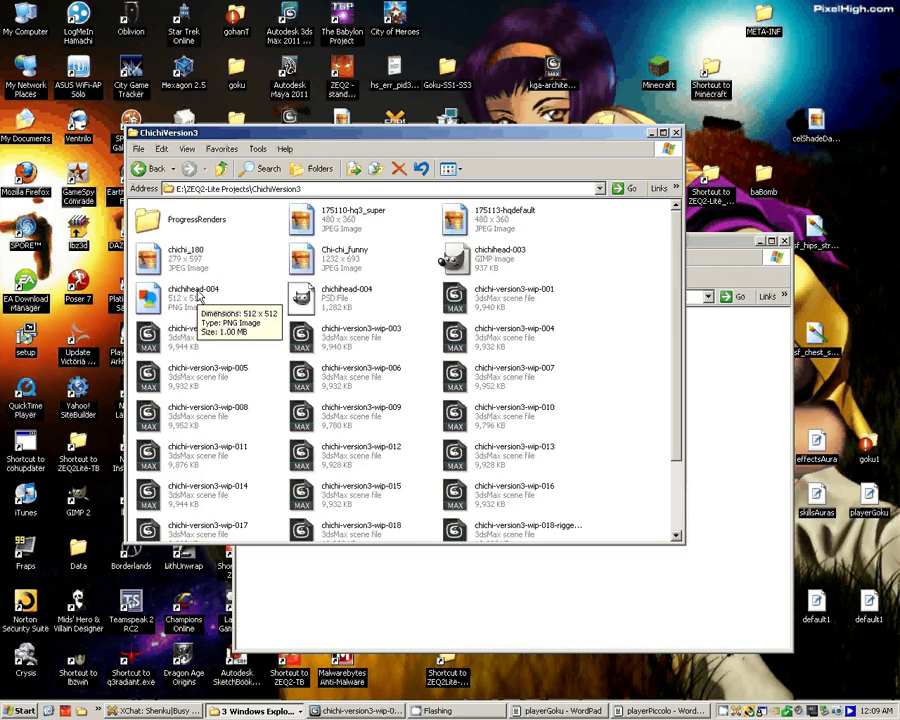
double_click(193, 290)
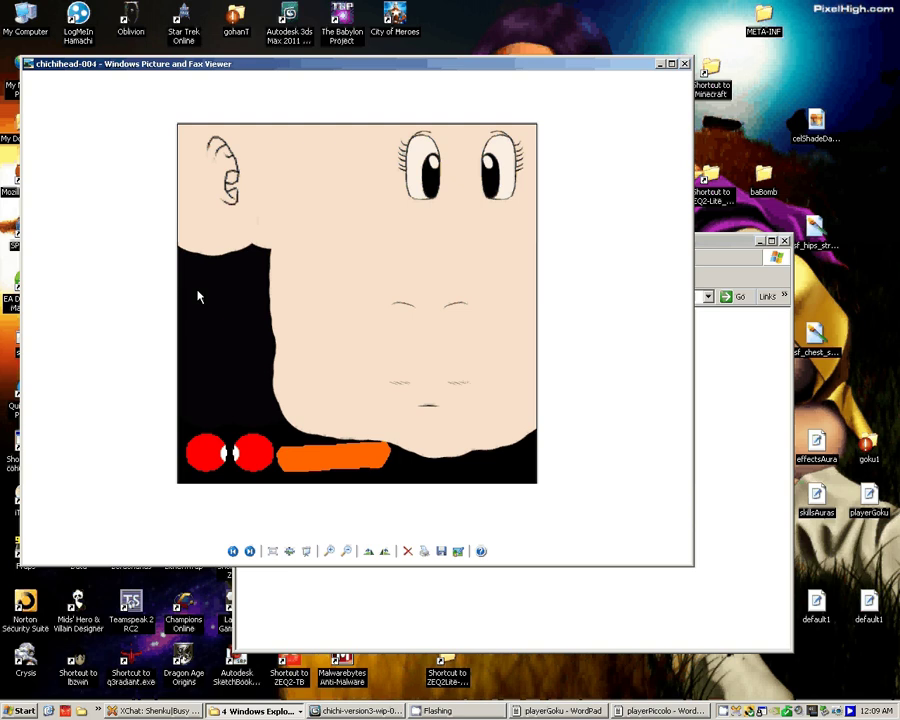
click(684, 63)
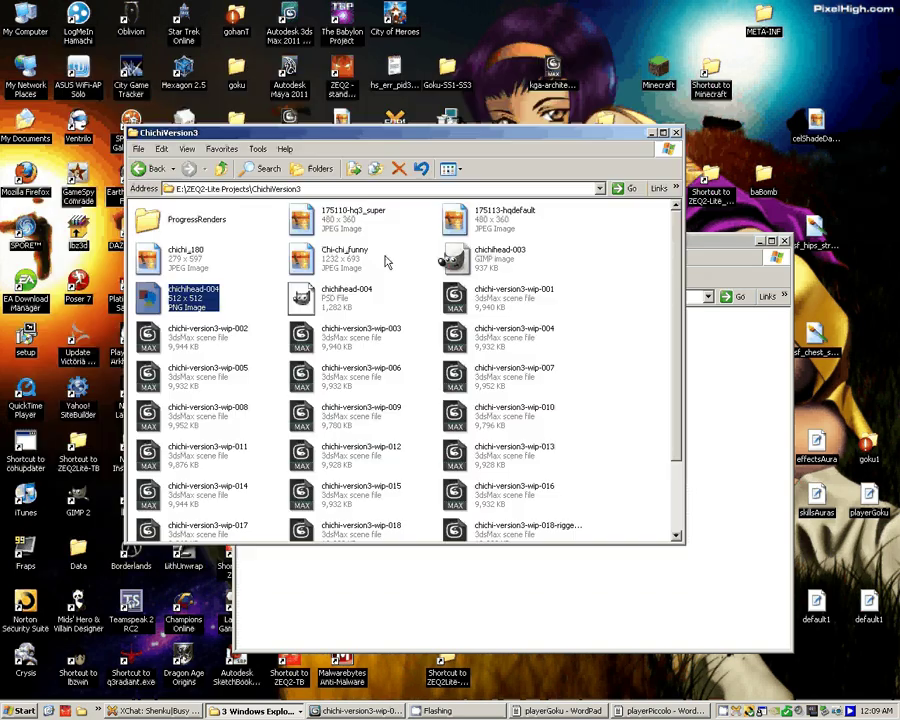
drag(155, 302, 658, 612)
- Rename the copied chichihead-004 texture in the chichi player folder as chichiHead and place it near the other files
click(650, 618)
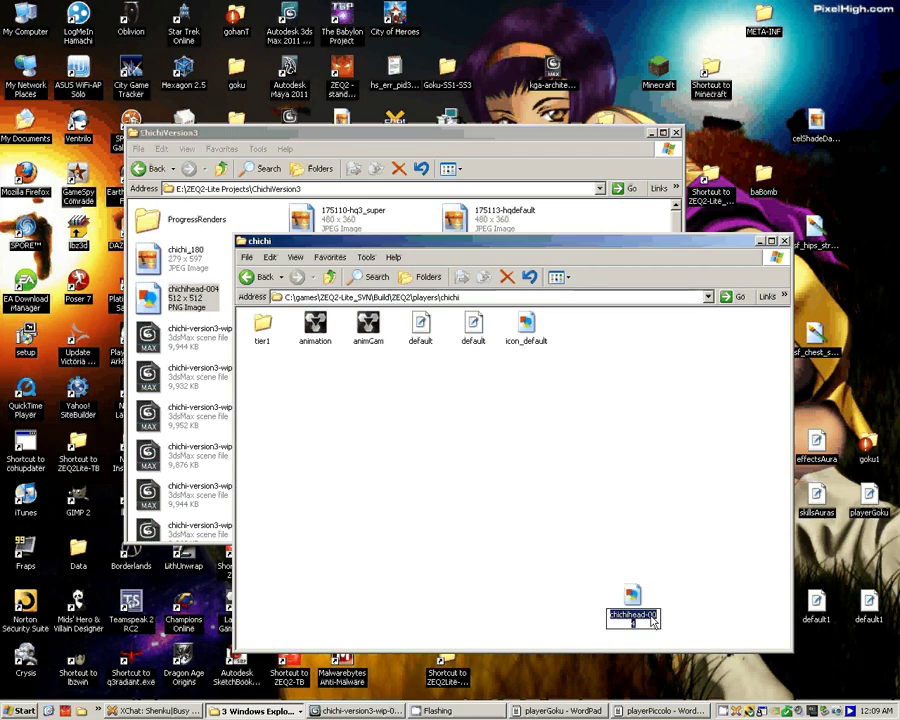
click(651, 620)
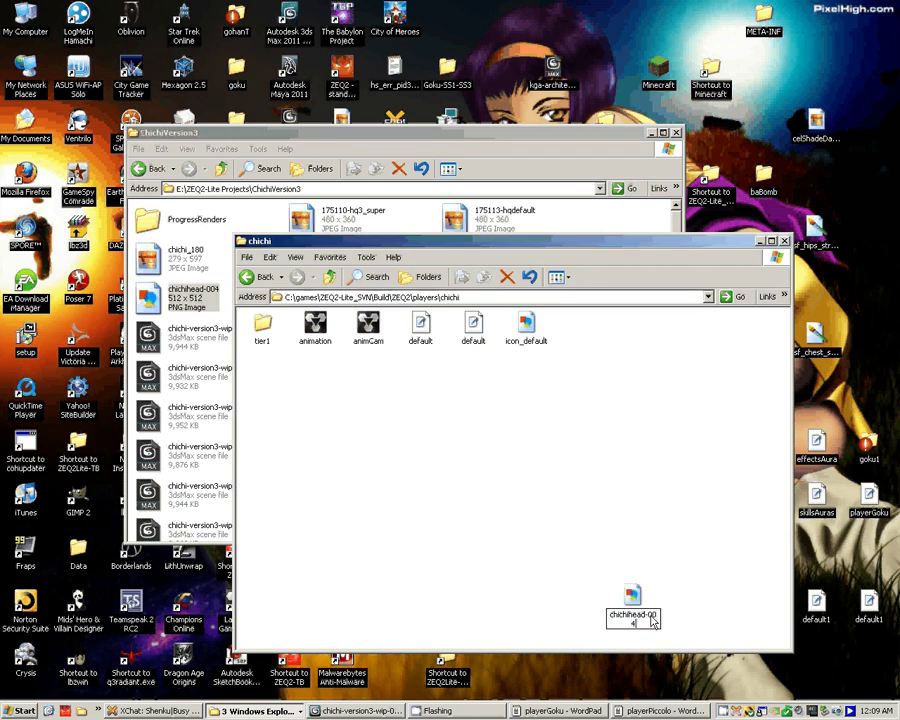
key(BackSpace)
key(BackSpace)
key(BackSpace)
key(BackSpace)
key(BackSpace)
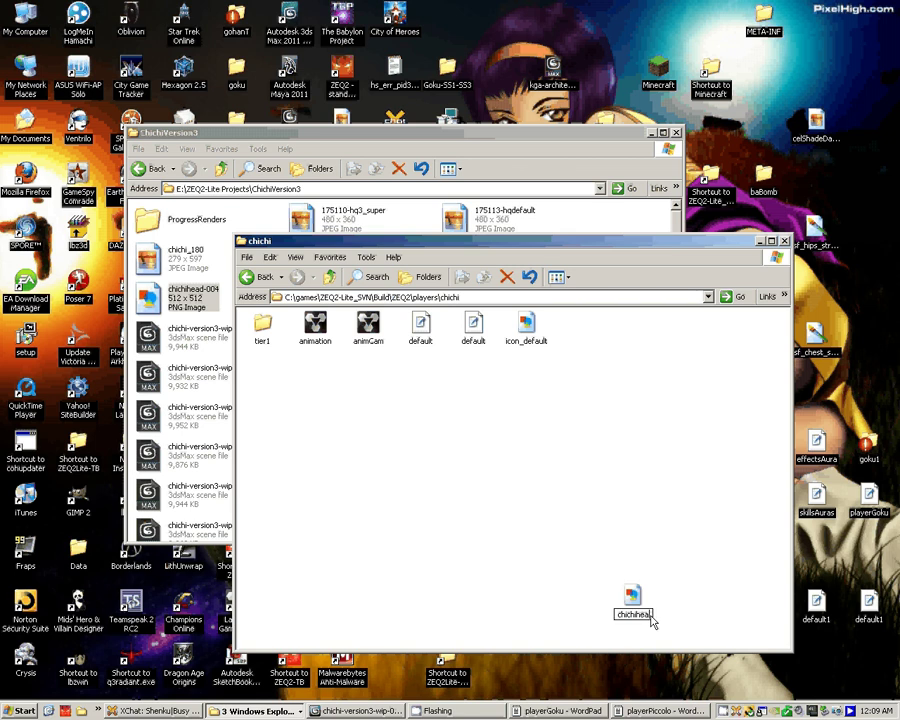
text(d)
key(Return)
drag(626, 590, 355, 410)
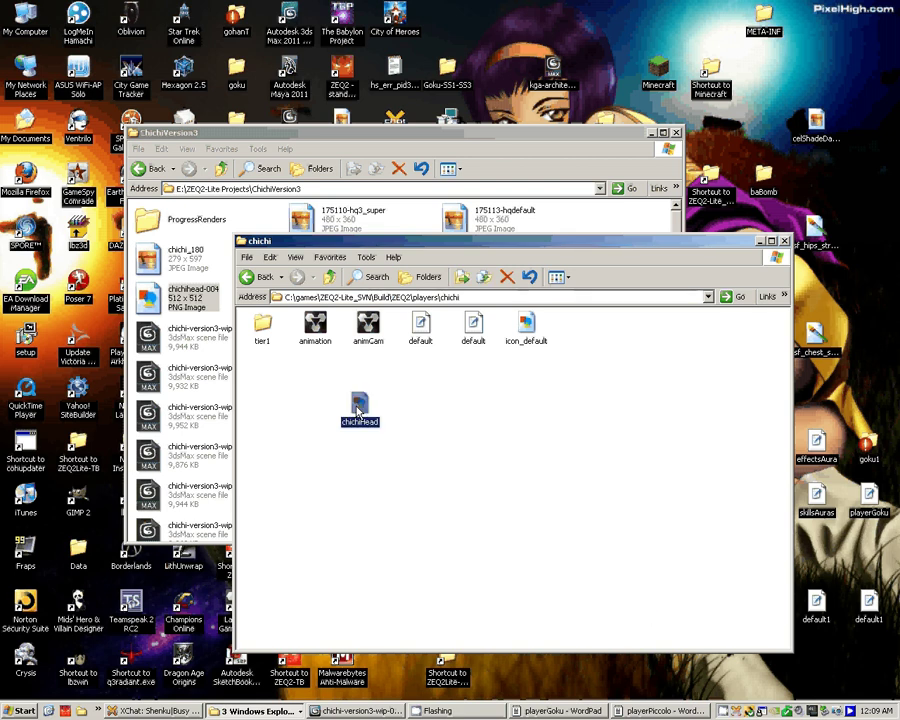
- Close the playerGoku and playerPiccolo shader files open in WordPad
click(294, 711)
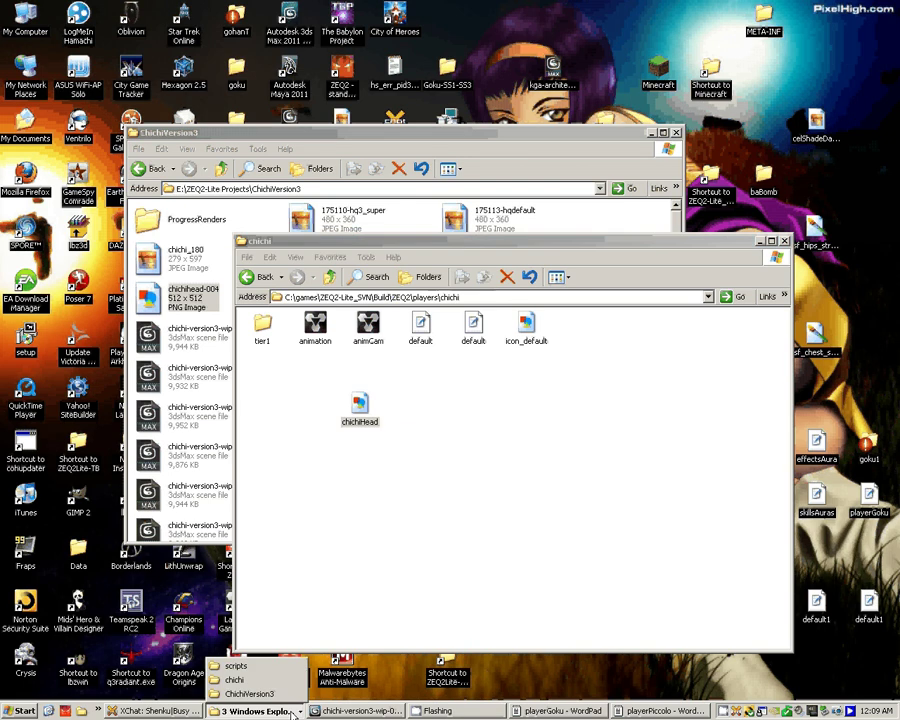
right_click(611, 710)
right_click(603, 709)
click(602, 706)
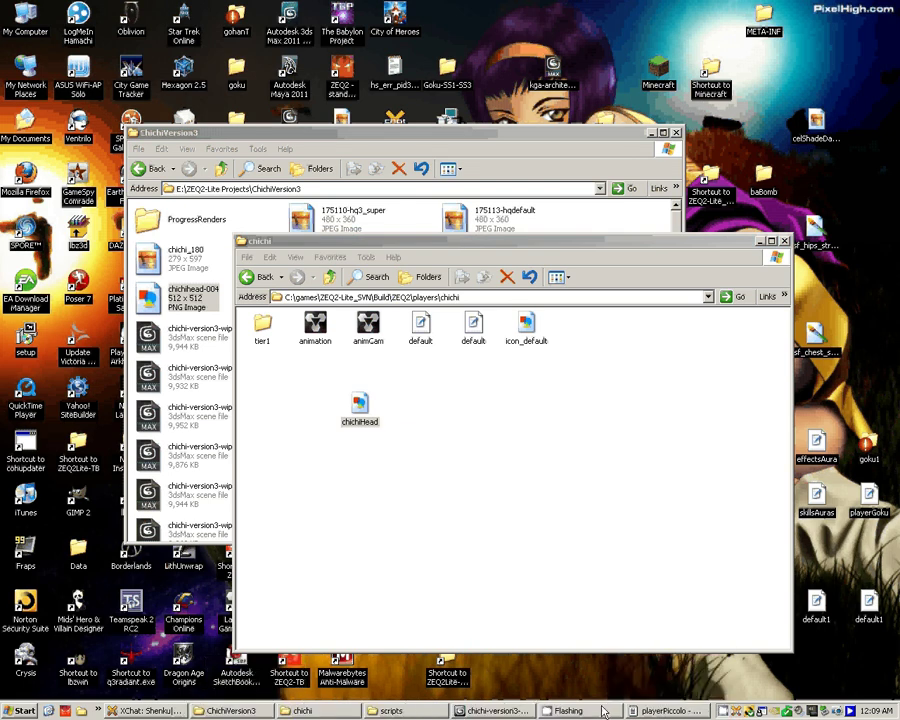
right_click(668, 710)
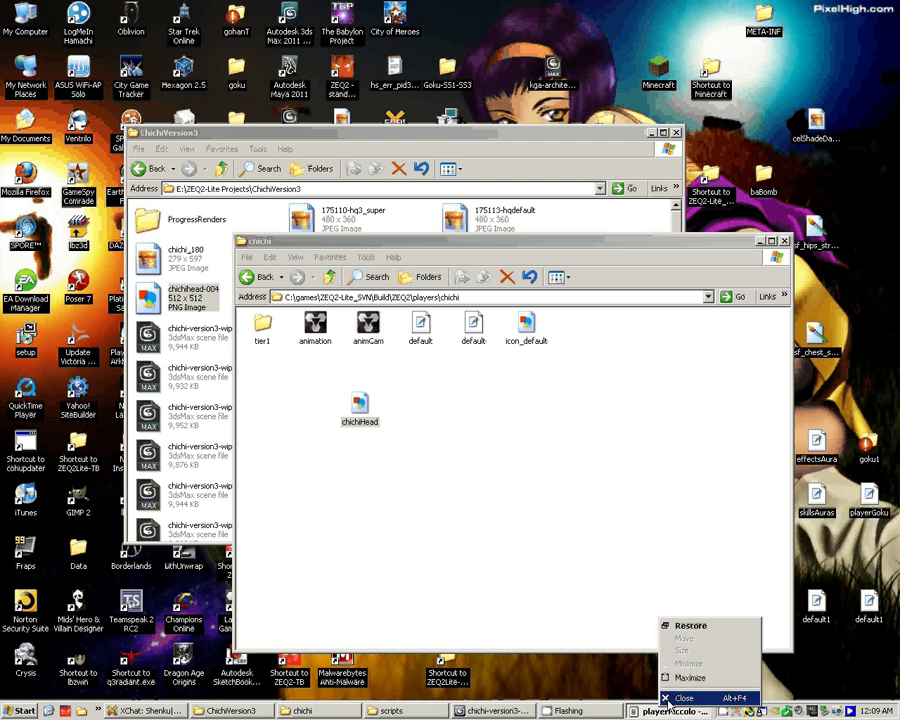
click(668, 699)
- Open the playerChiChi shader from the scripts folder, check the head texture's file name, and close it
click(438, 711)
click(467, 650)
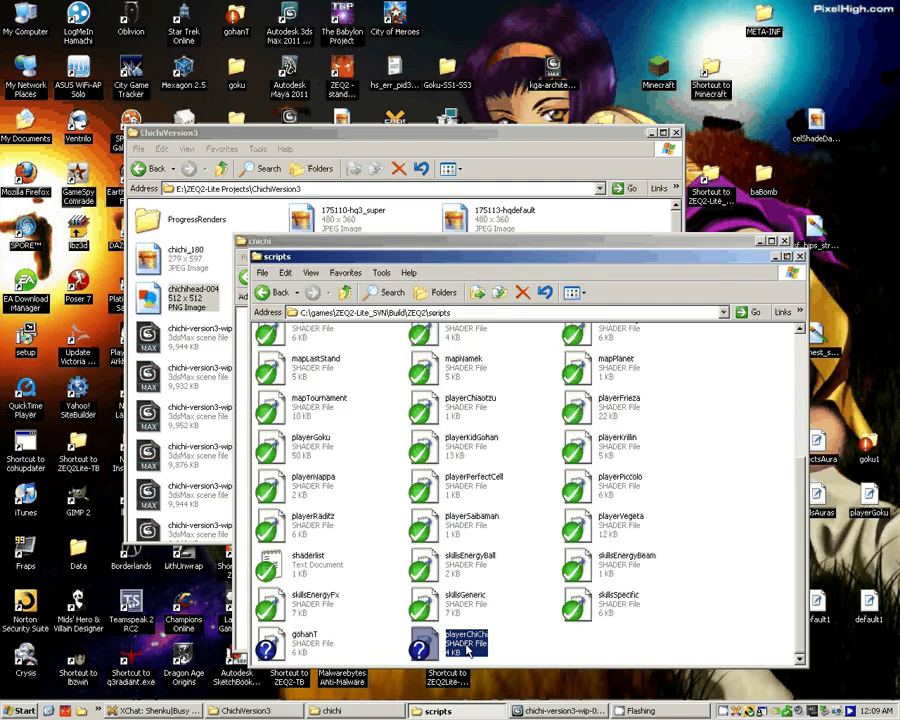
double_click(467, 650)
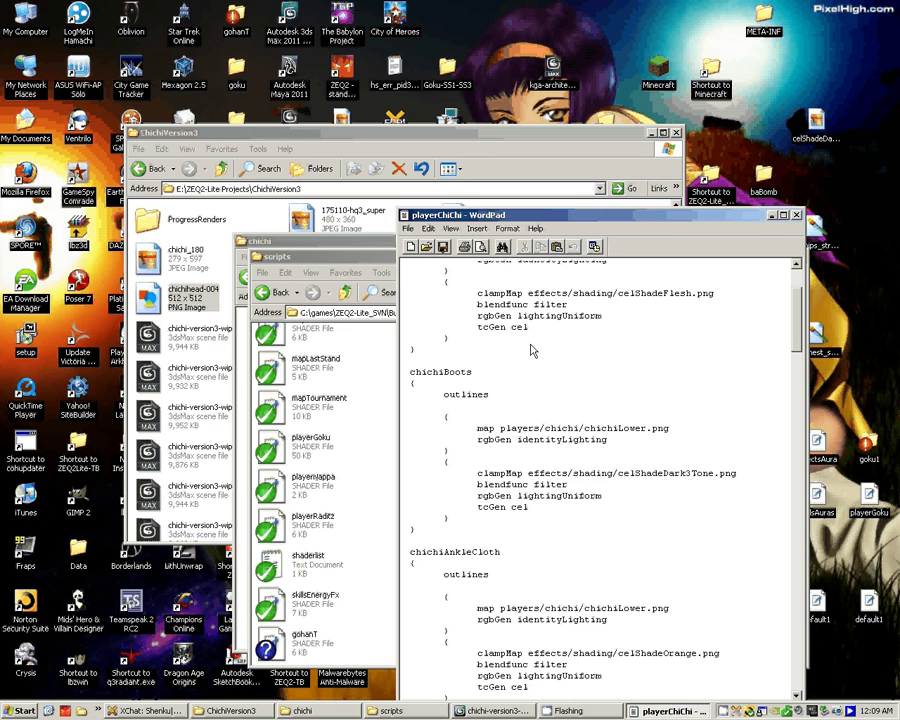
drag(797, 320, 803, 651)
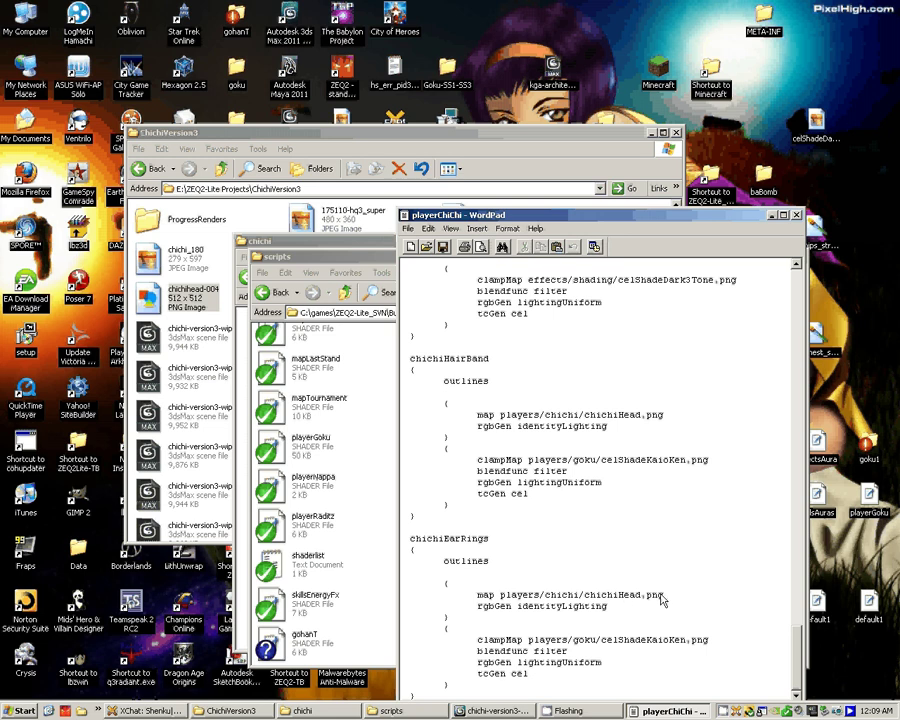
click(797, 216)
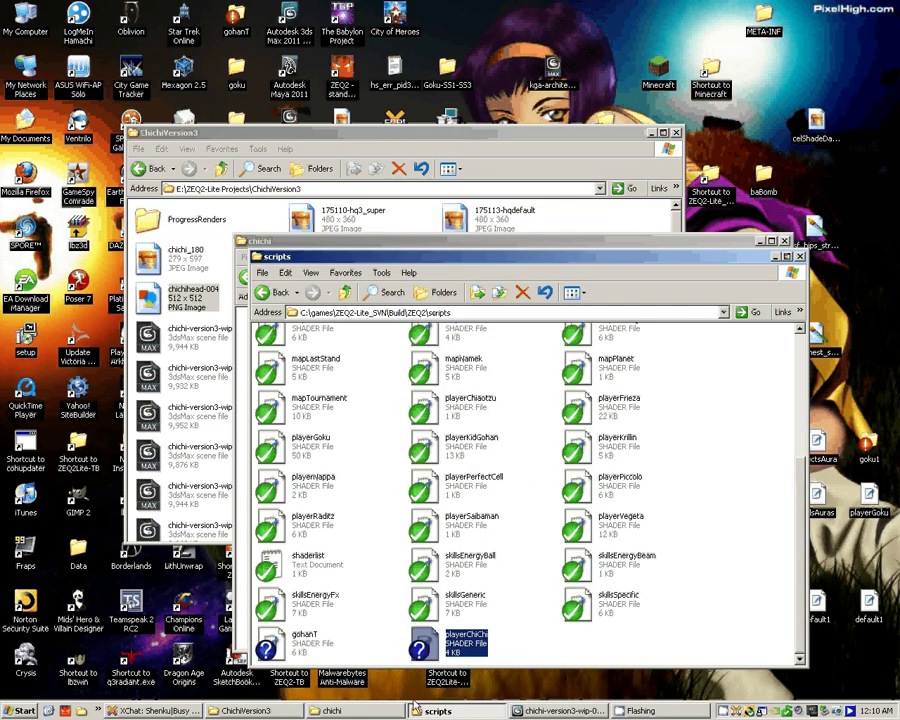
- Copy the chichilegs-002 image from the Chichi-textures project folder into the game's chichi player folder
click(378, 710)
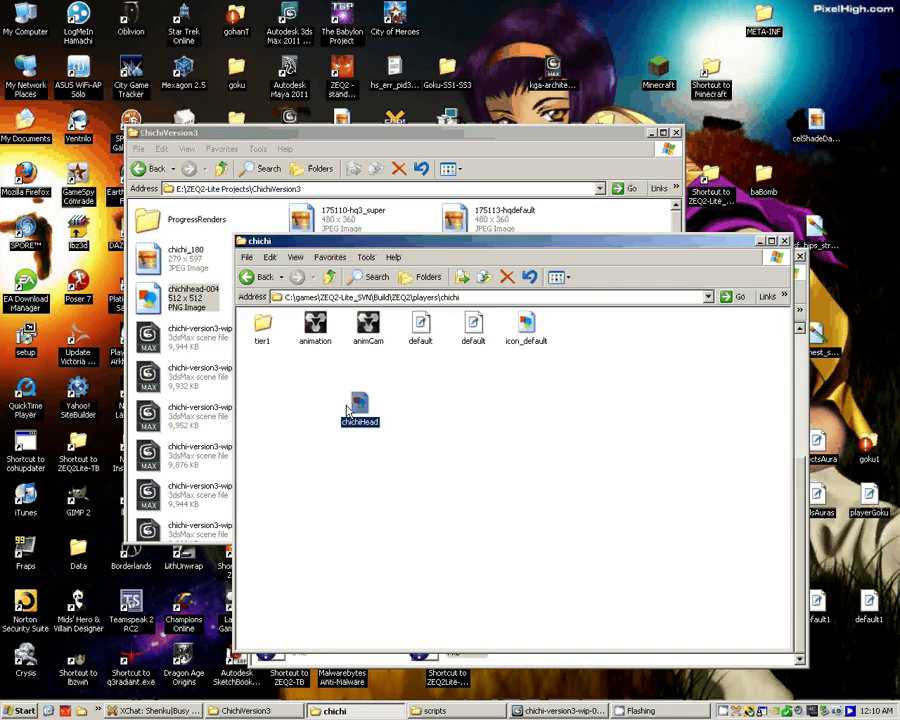
drag(360, 404, 337, 375)
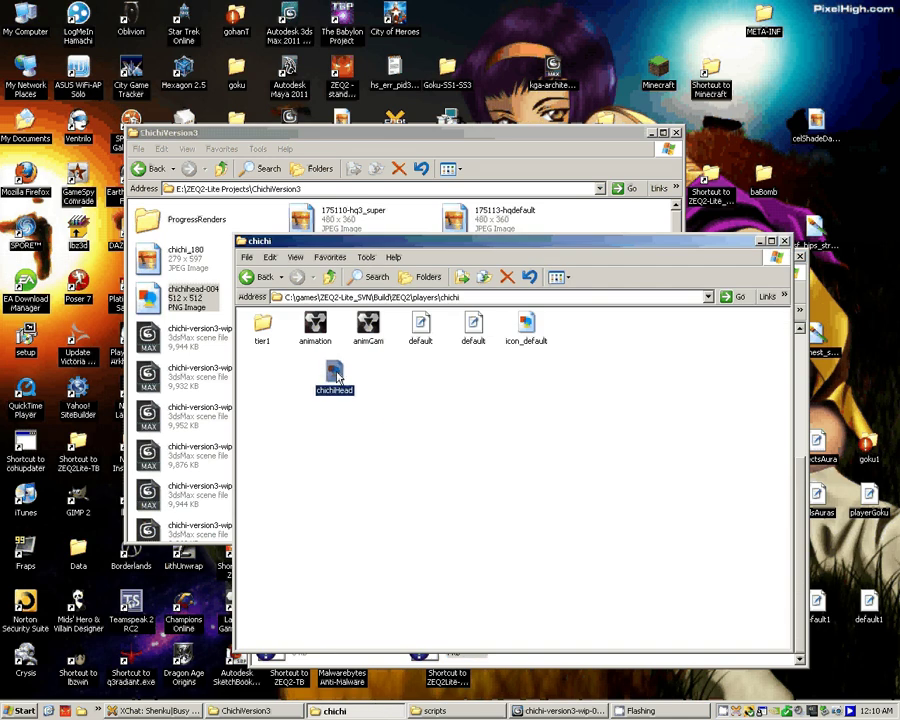
click(299, 150)
click(221, 168)
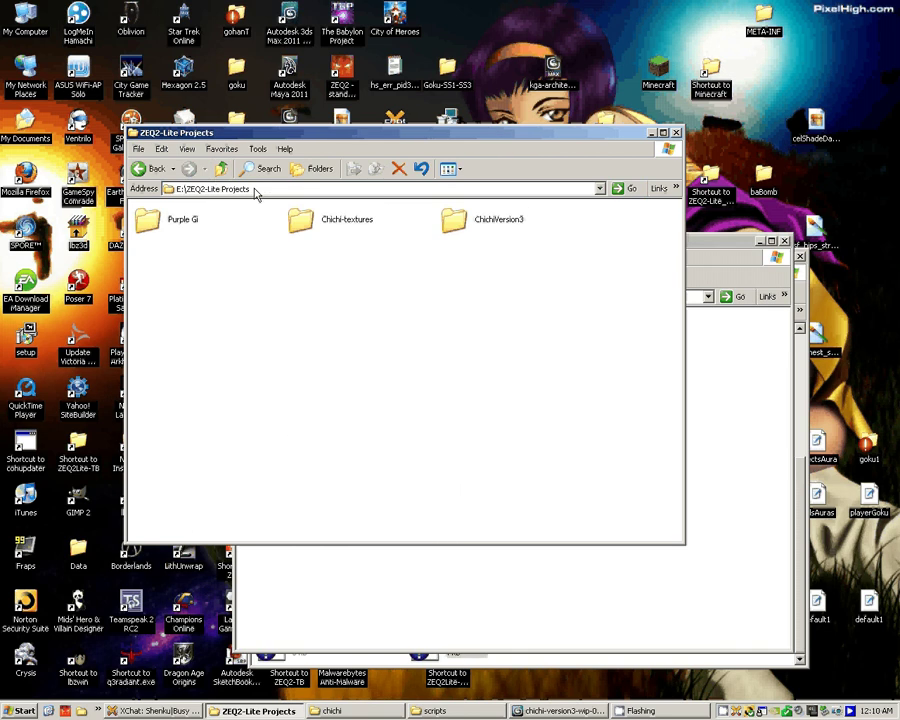
double_click(345, 220)
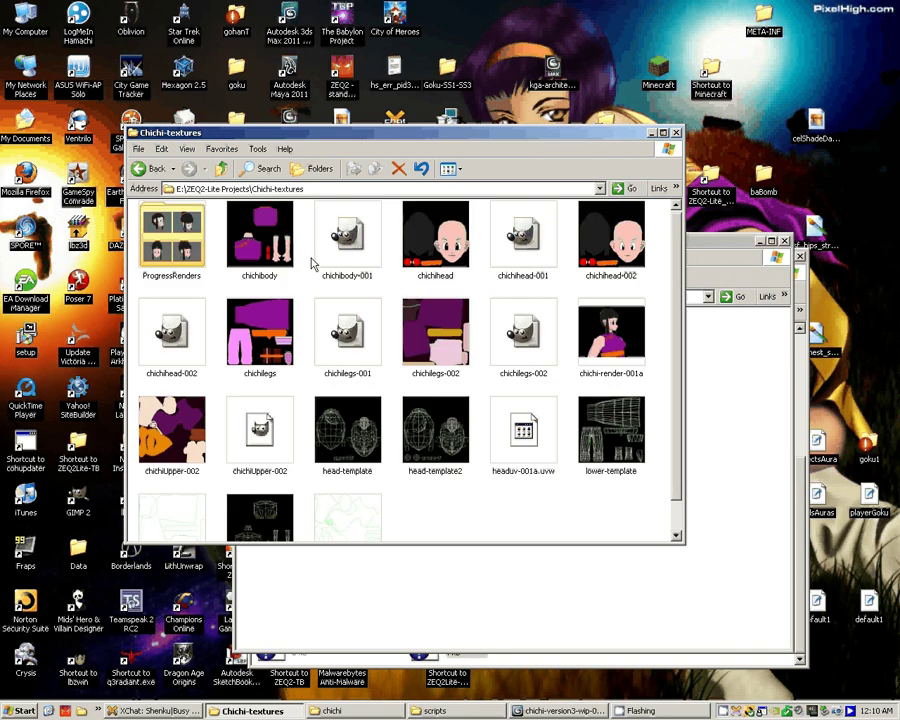
scroll(312, 262, down, 1)
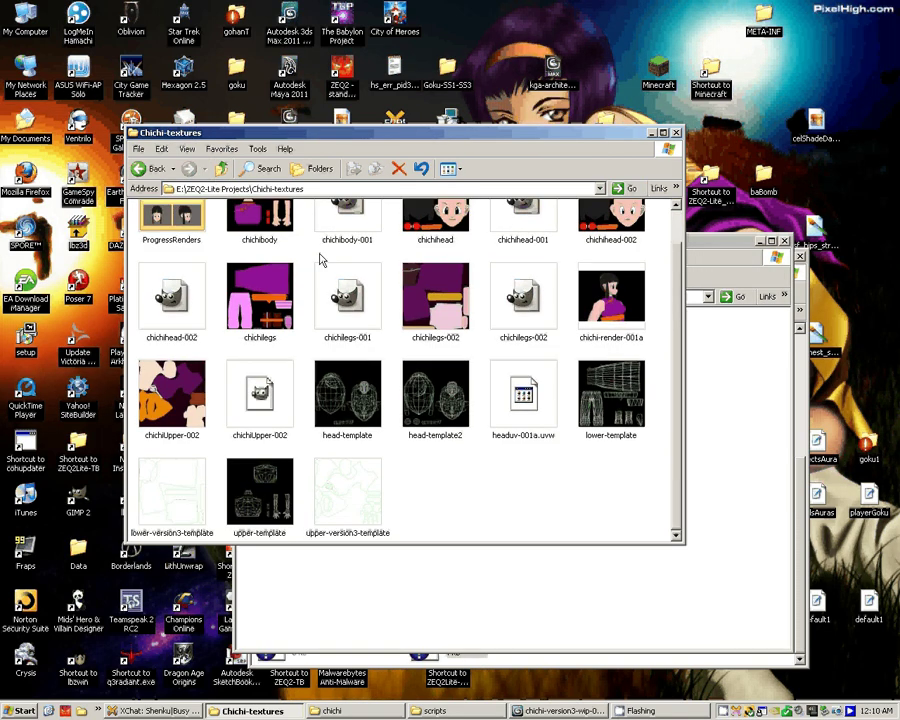
click(432, 307)
drag(432, 307, 466, 446)
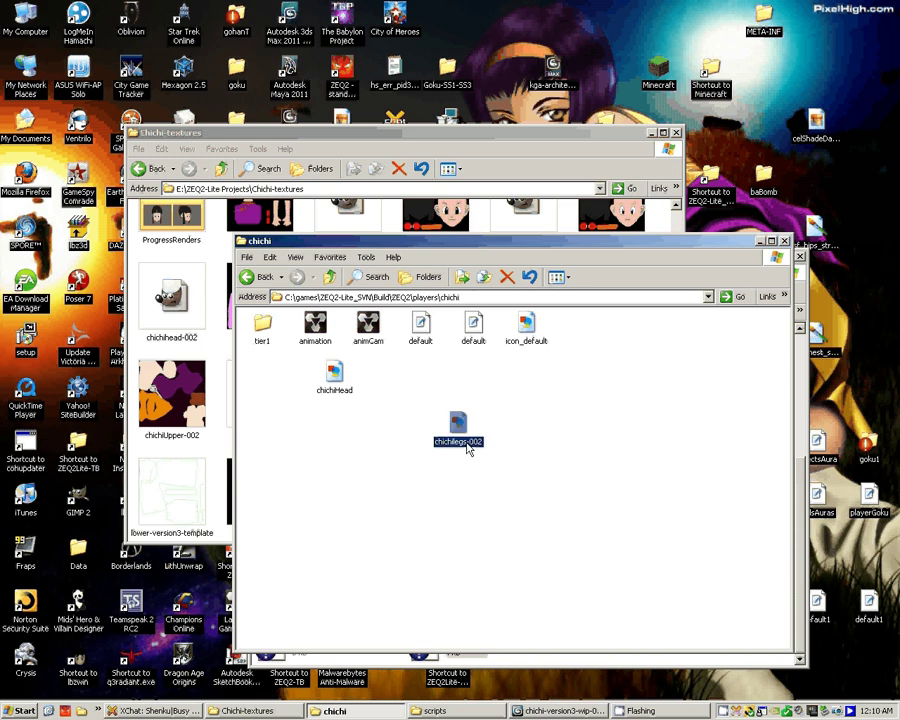
- Rename the copied chichilegs-002 texture as chichiLegs
key(F2)
key(End)
key(BackSpace)
key(BackSpace)
key(BackSpace)
key(BackSpace)
key(BackSpace)
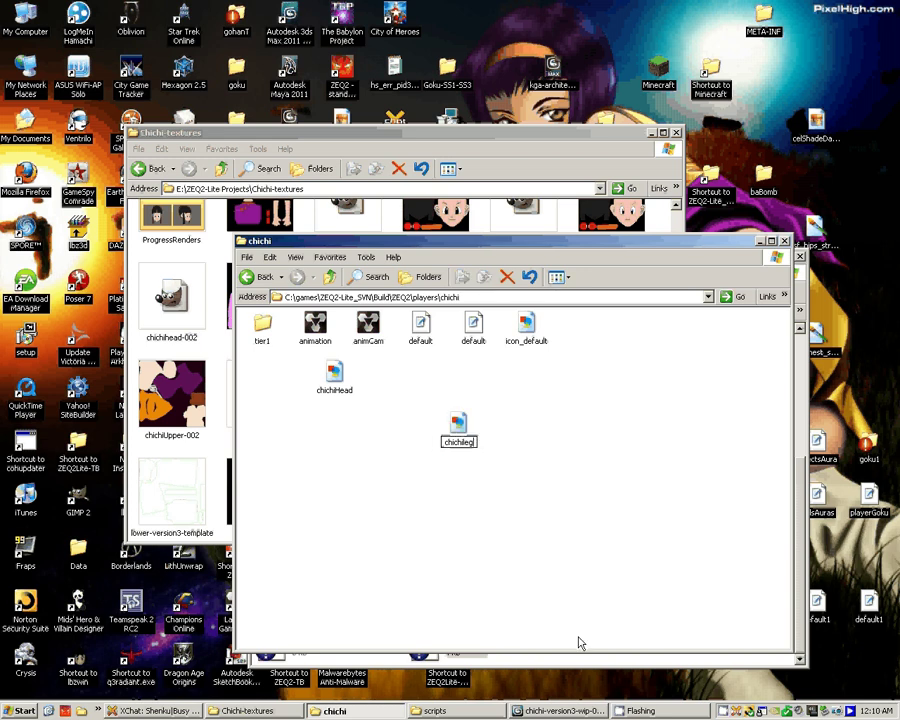
text(s)
click(578, 643)
- Reopen the playerChiChi shader and move its window aside to check the file name expected for the legs texture
click(435, 708)
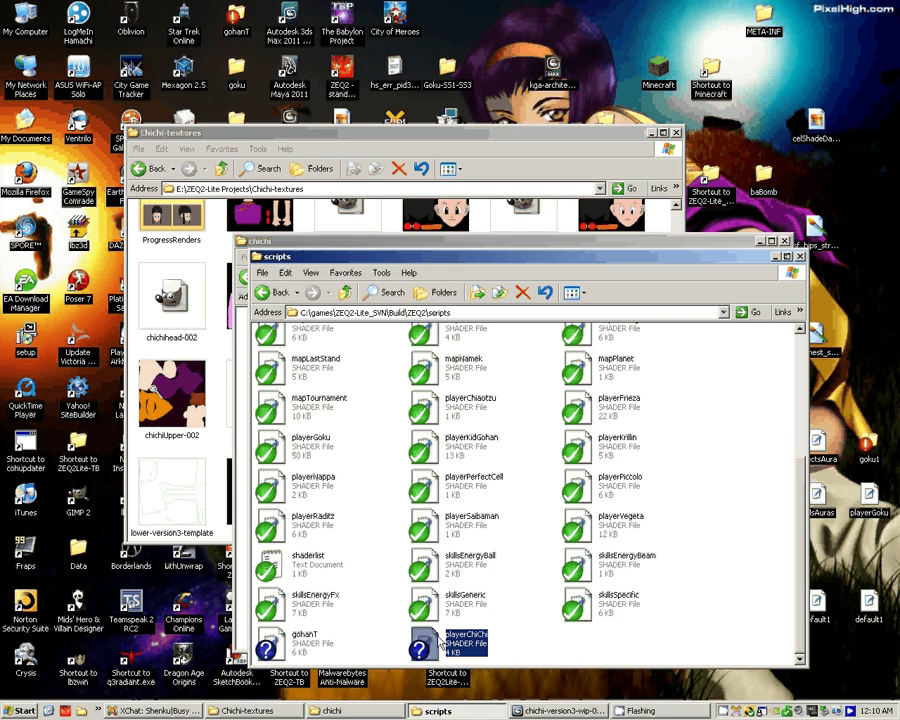
double_click(440, 643)
drag(595, 217, 226, 10)
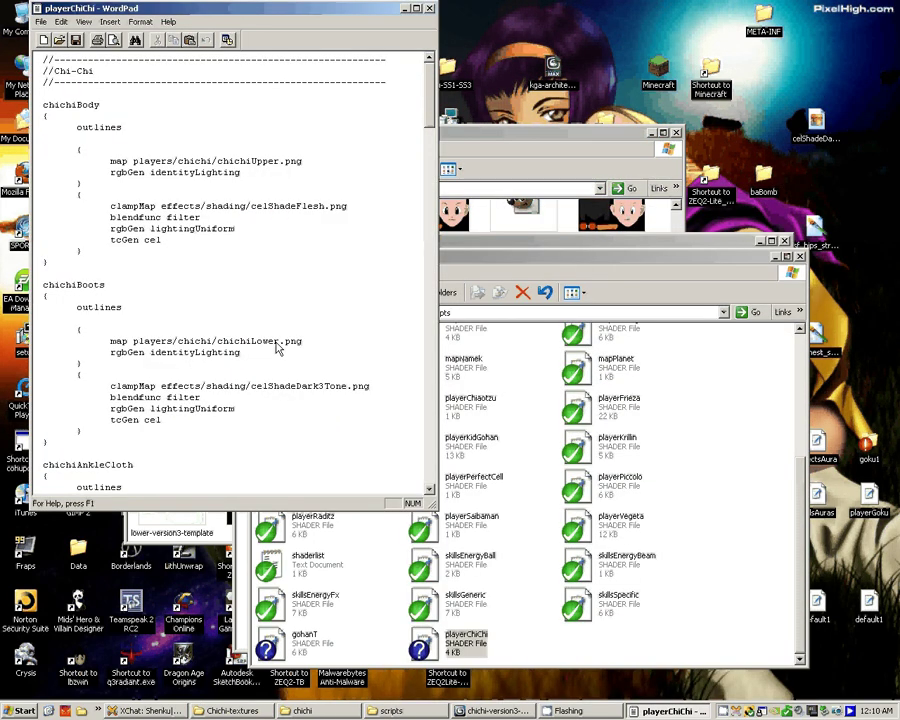
- Rename the legs texture in the chichi player folder as chichiLower to match the shader
click(514, 238)
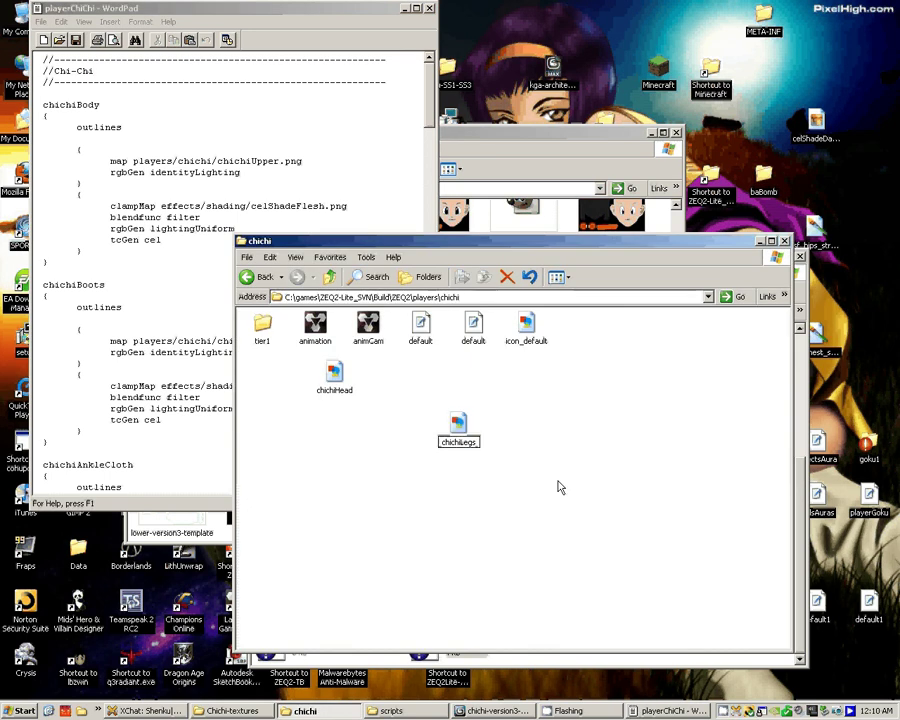
key(F2)
key(End)
key(BackSpace)
key(BackSpace)
key(BackSpace)
text(ower)
key(Return)
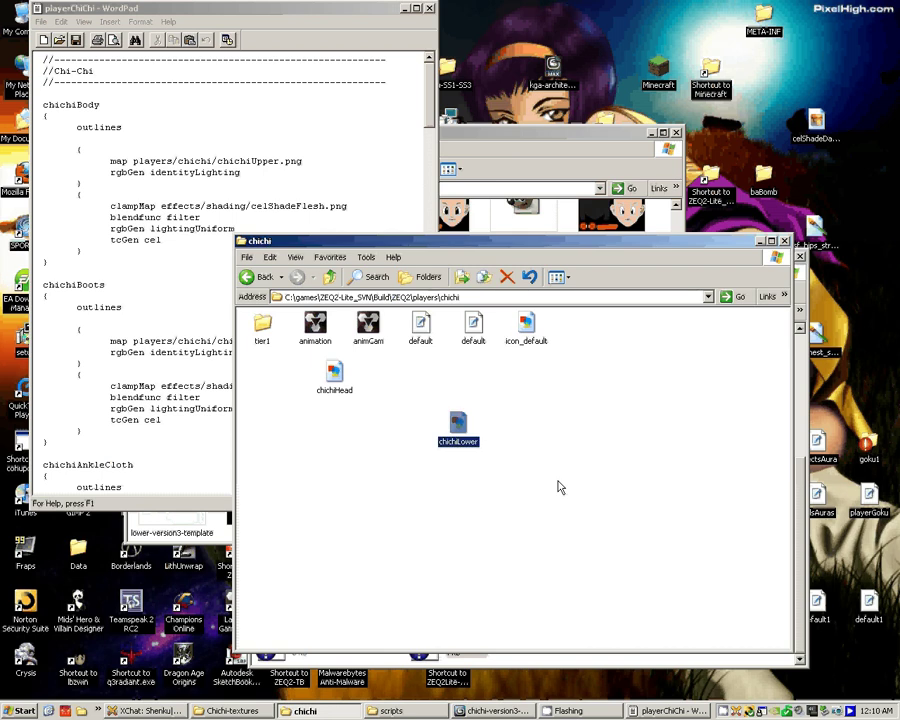
- Copy the chichiUpper-002 image from Chichi-textures into the chichi player folder and rename it as chichiUpper
click(232, 711)
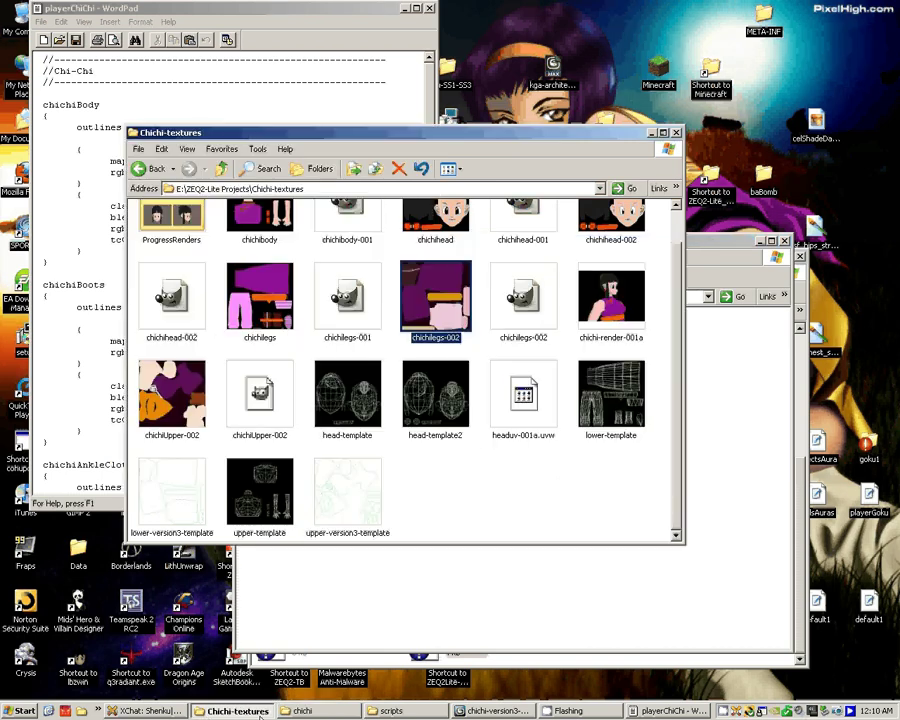
drag(172, 395, 537, 420)
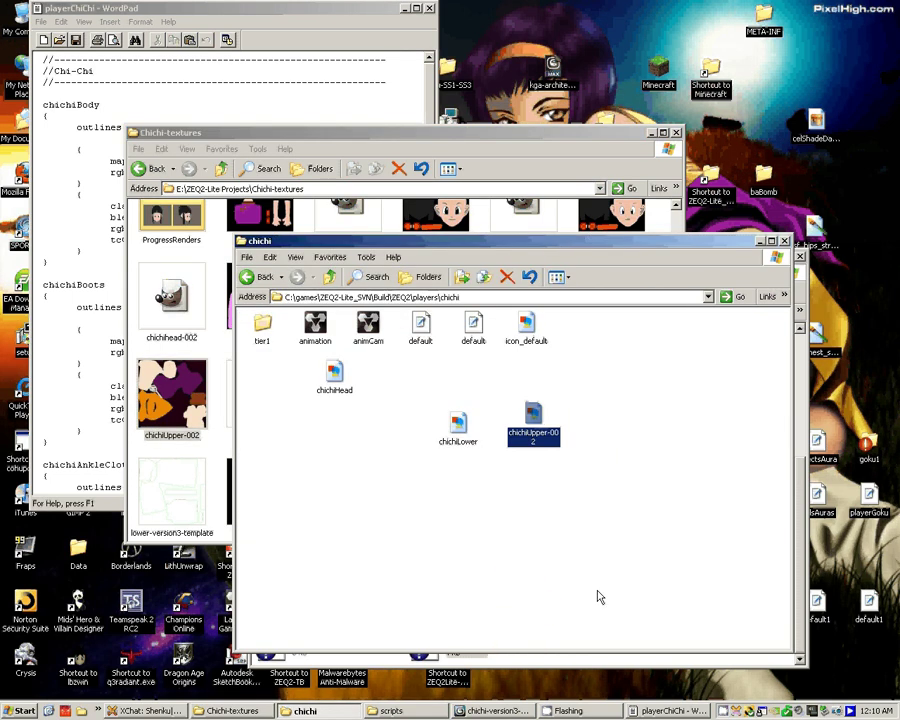
key(F2)
key(BackSpace)
key(BackSpace)
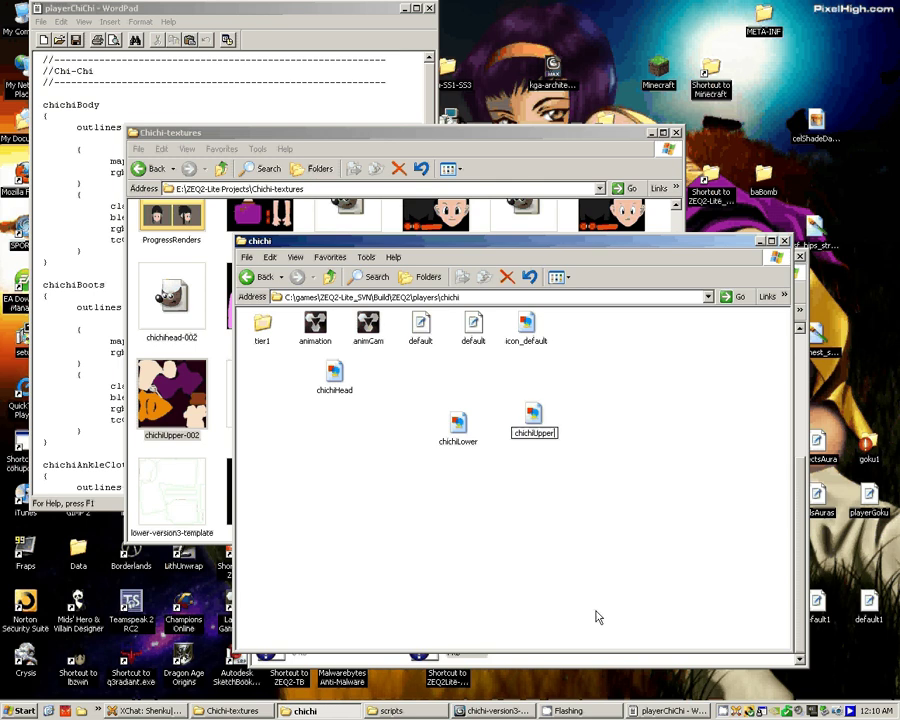
key(Return)
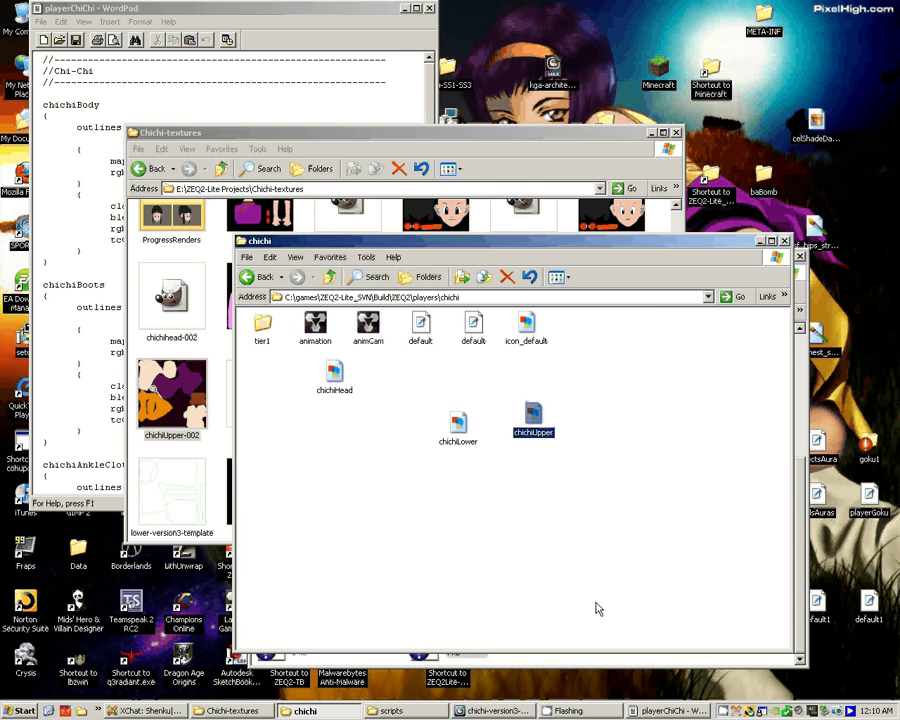
- Arrange the chichiHead, chichiLower and chichiUpper textures in a row beneath the other files in the chichi folder
ctrl+click(463, 425)
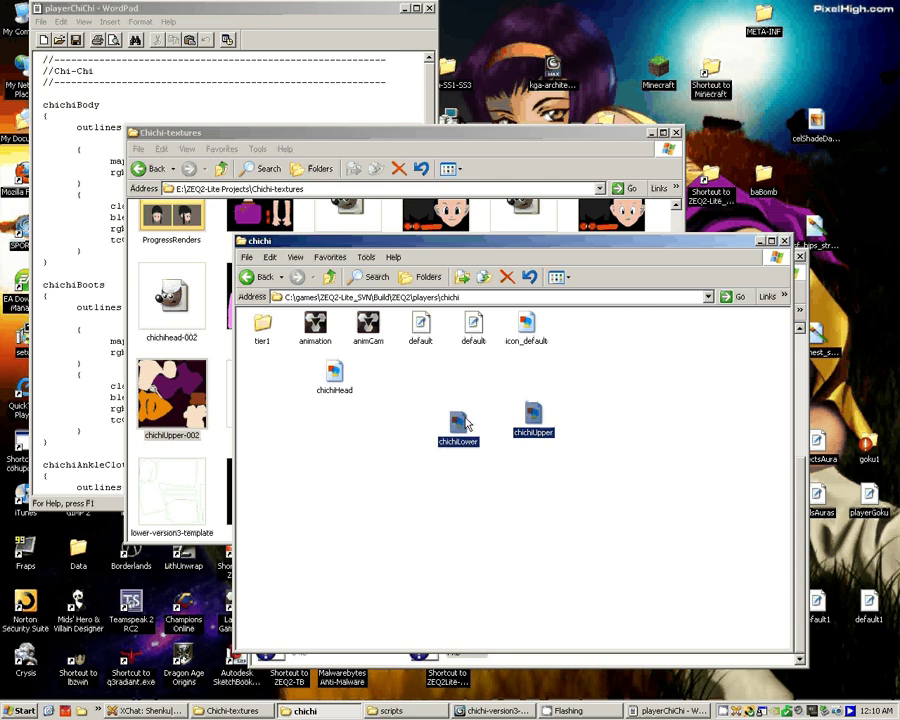
drag(463, 425, 411, 383)
click(481, 378)
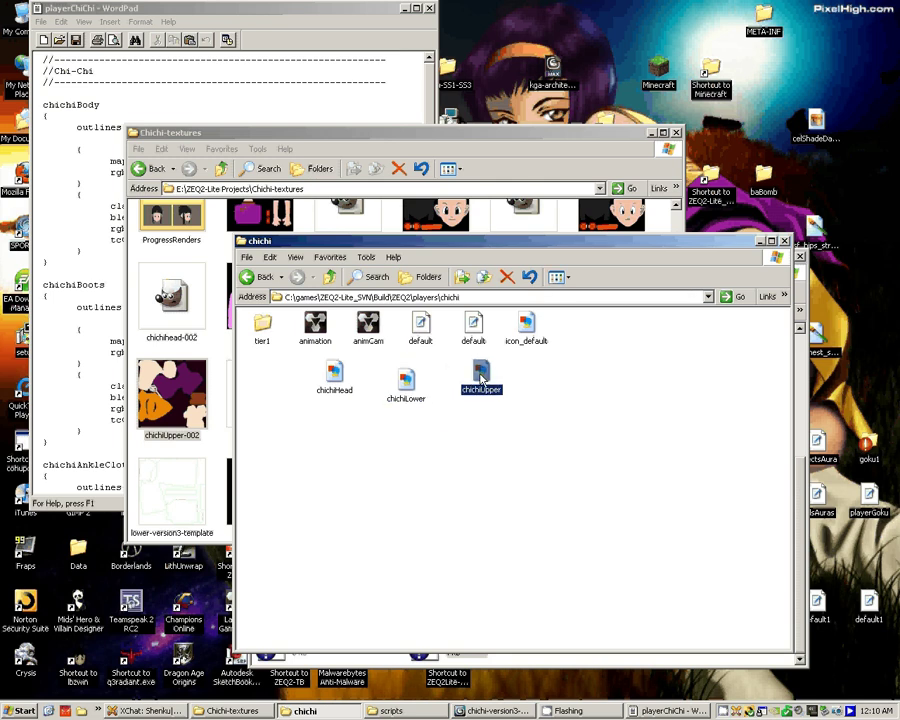
drag(481, 378, 465, 388)
drag(406, 382, 395, 378)
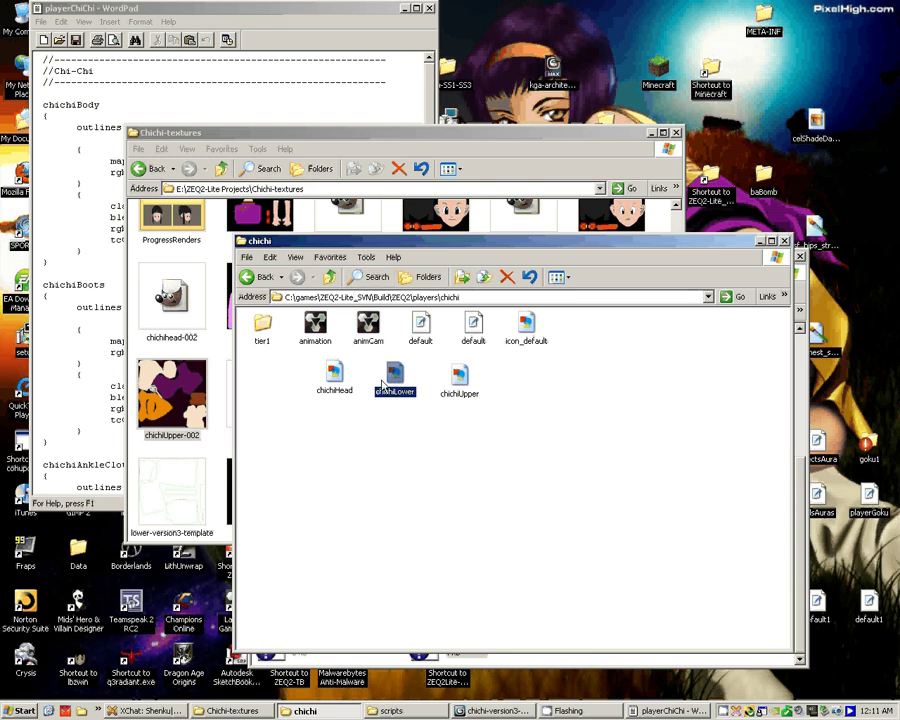
drag(484, 432, 315, 368)
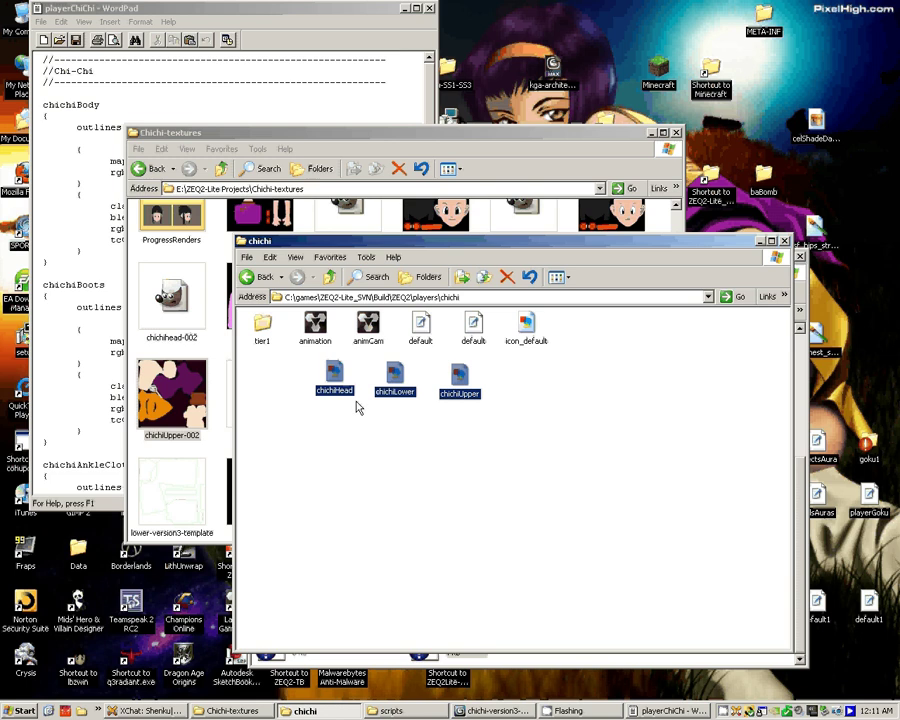
click(349, 366)
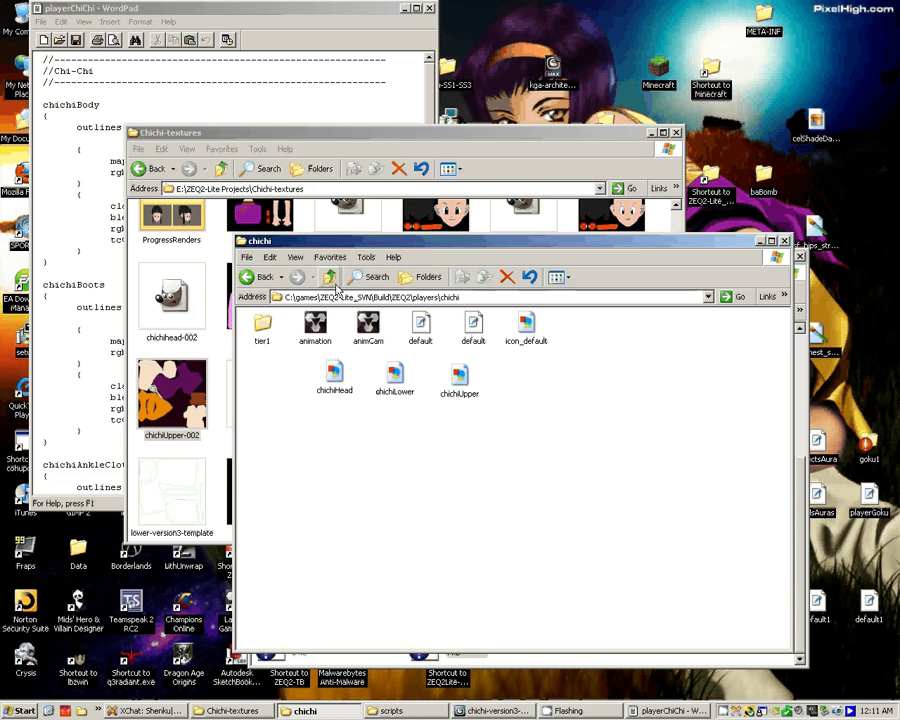
- Launch ZEQ2-Lite, choose Chichi as the player model in the character selection, and return to the main menu
click(63, 708)
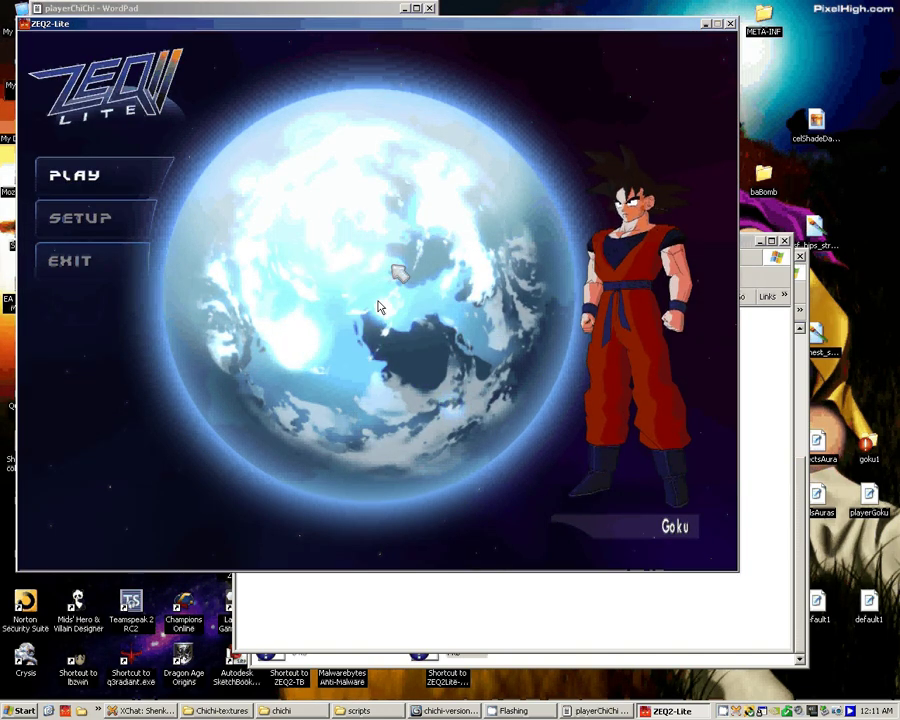
click(634, 302)
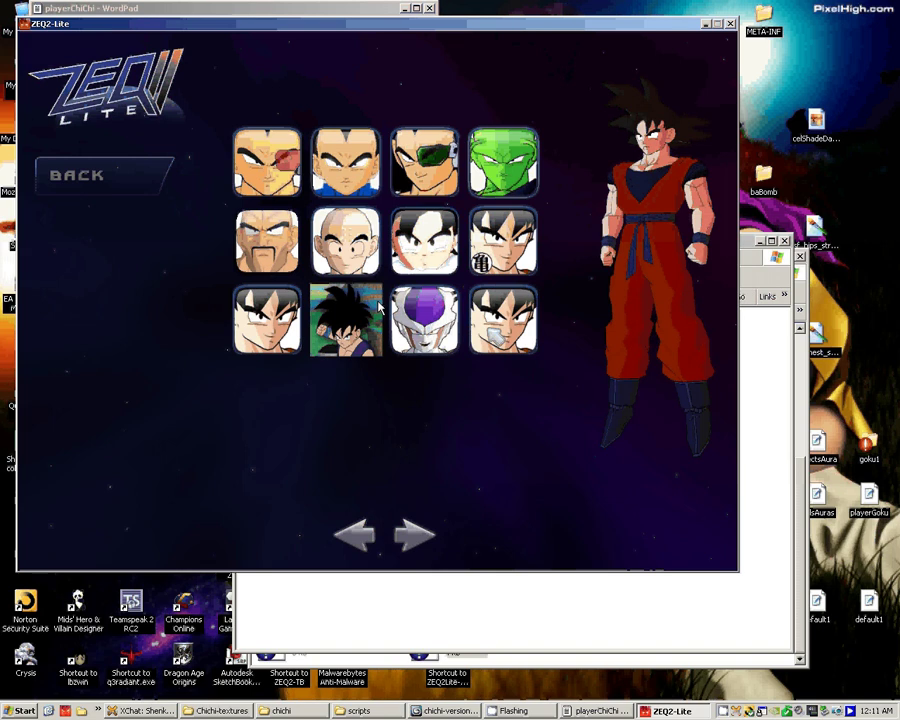
click(378, 308)
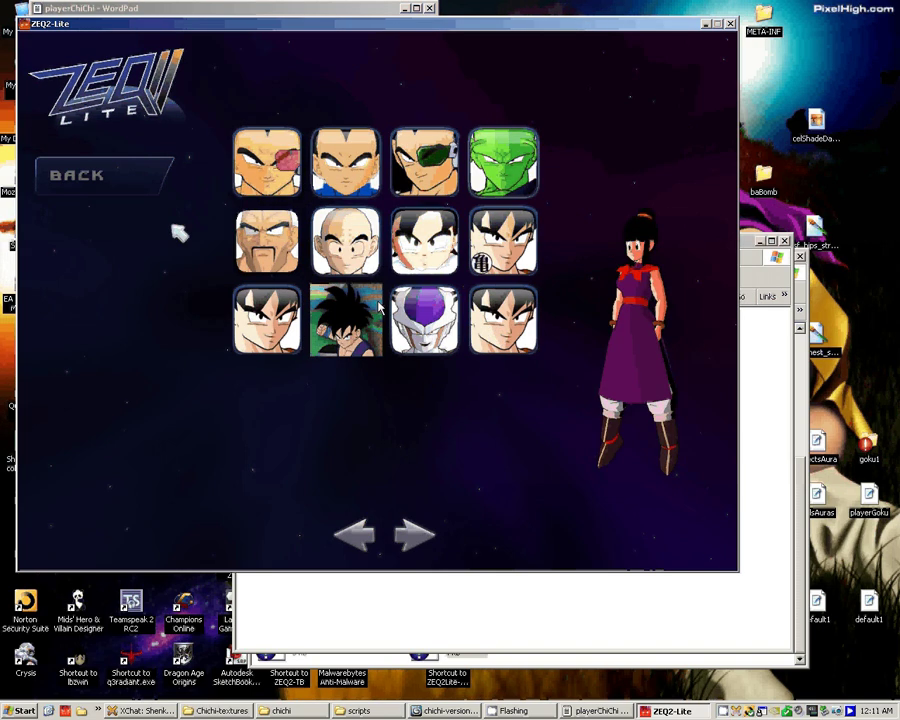
click(80, 176)
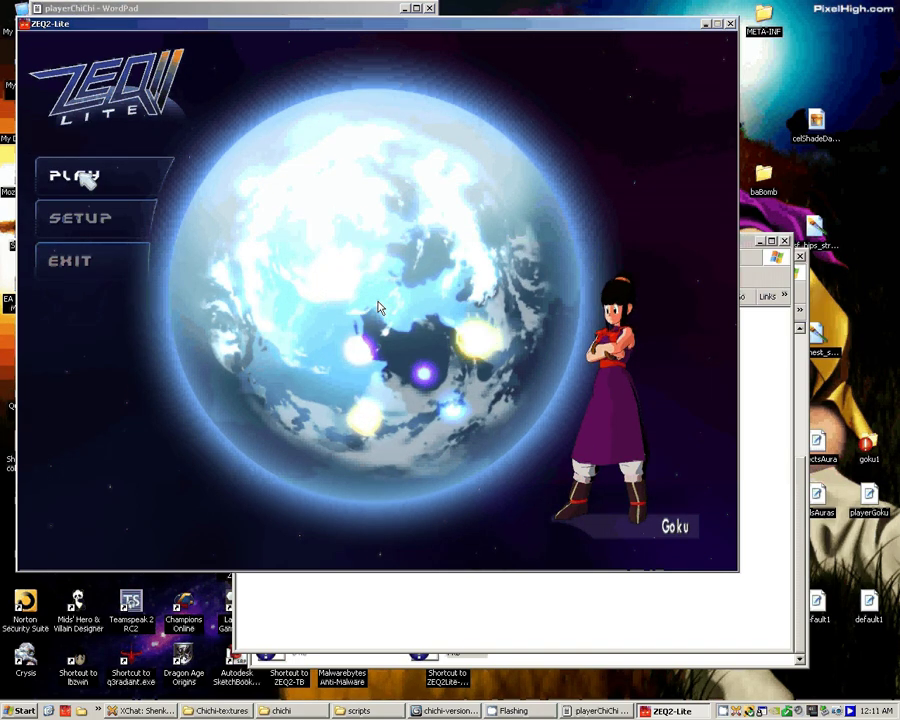
- Create a local ZEQ2-Lite Server match on the desert rock map with the default settings and start the fight
click(88, 177)
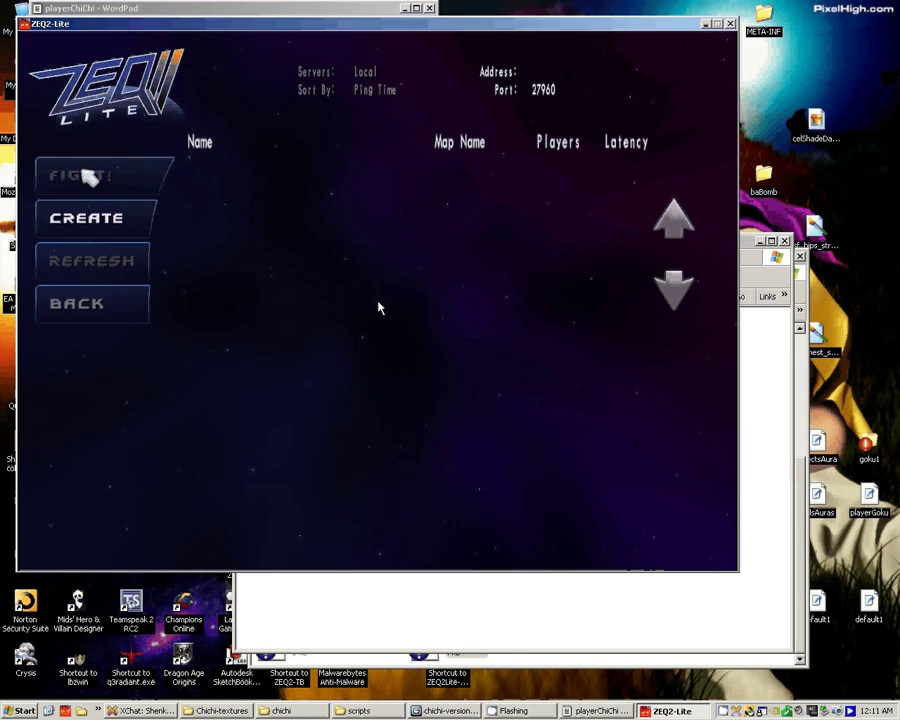
click(88, 216)
click(96, 176)
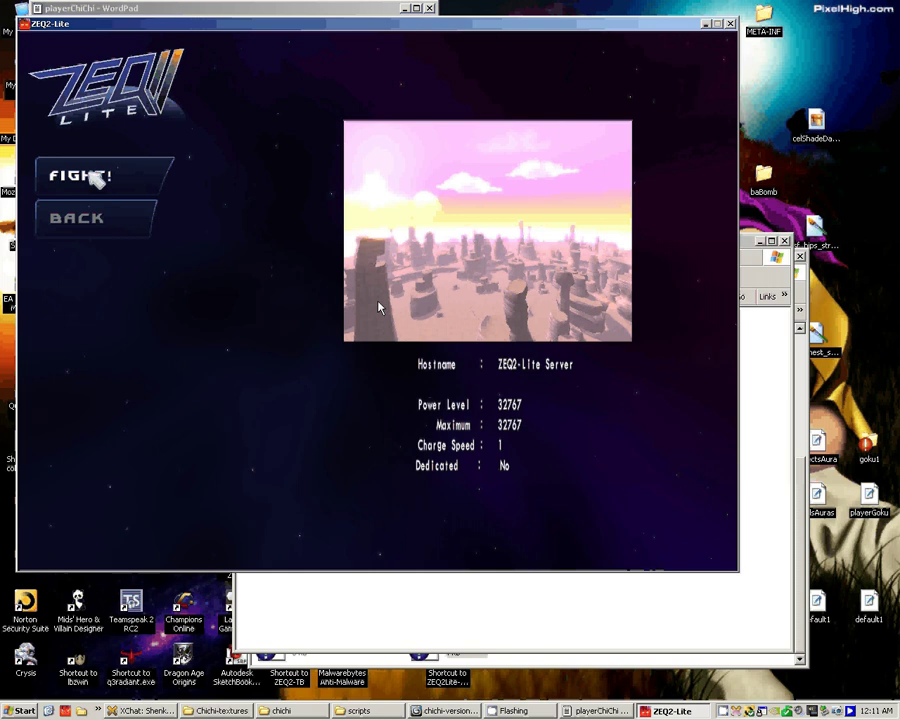
click(93, 177)
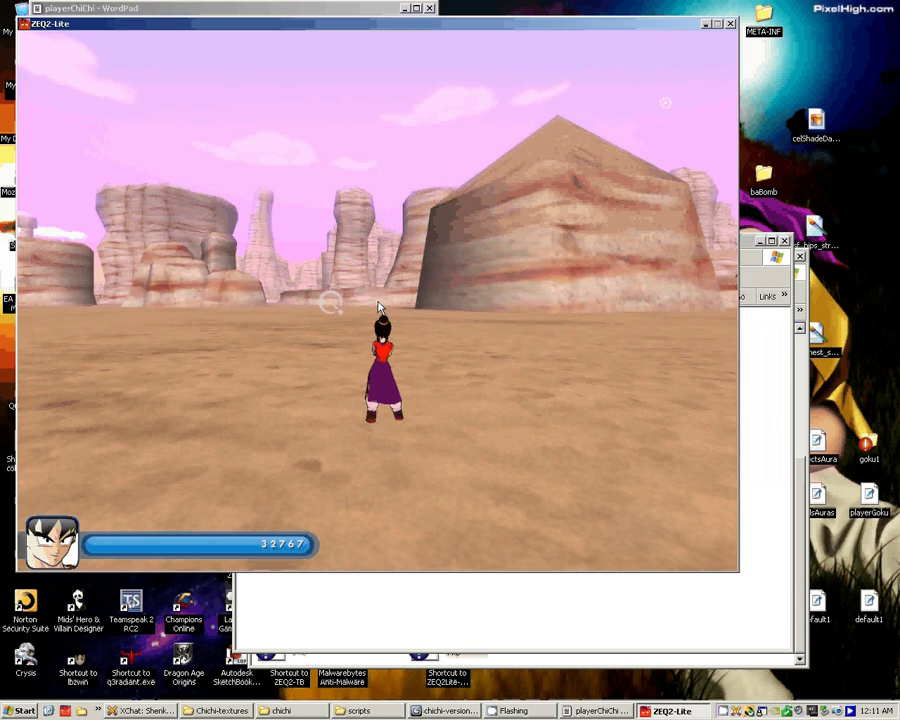
- Examine the textured Chichi model in the match from behind and from the front, both close up and at a distance
mouse_move(378, 305)
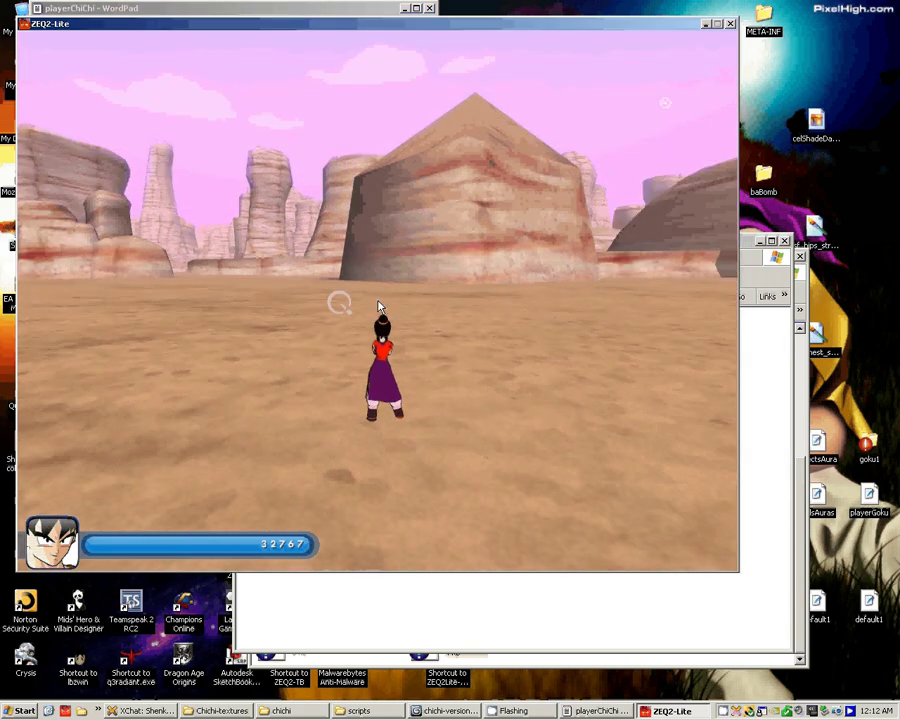
key(s)
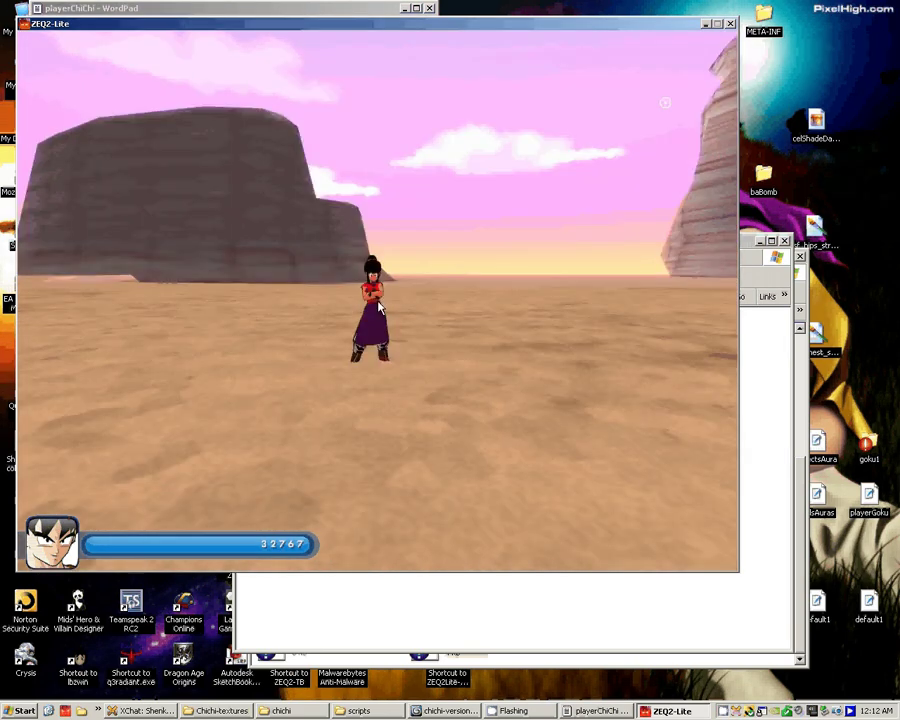
scroll(378, 305, up, 5)
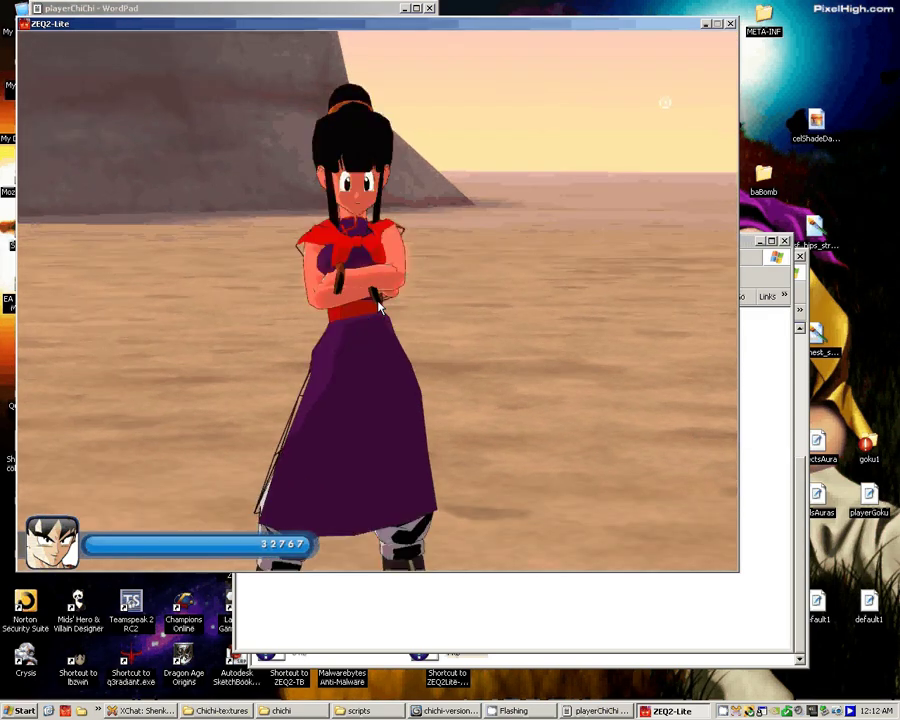
key(d)
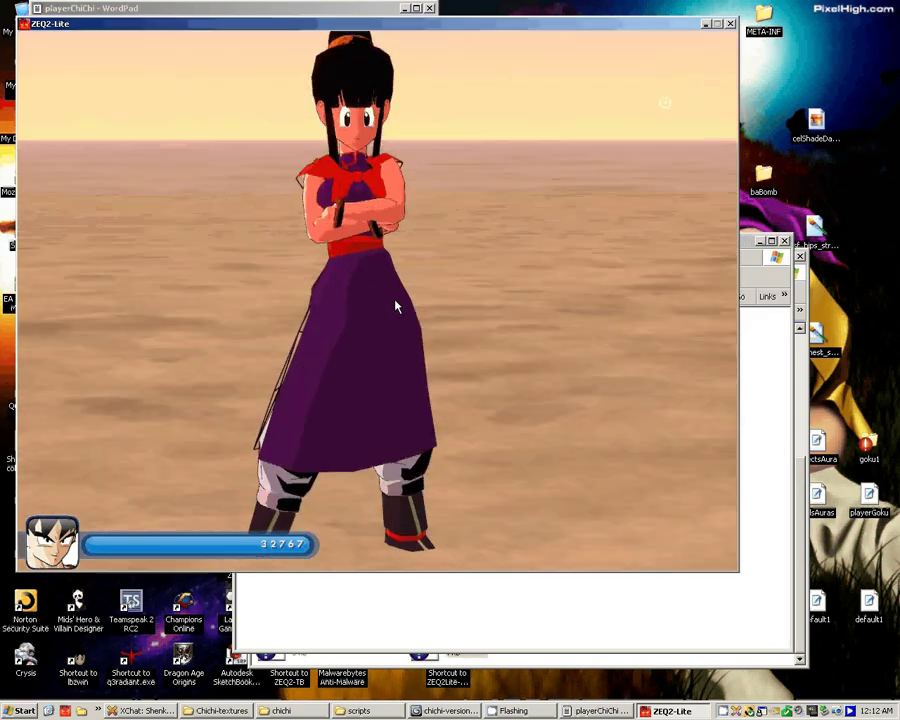
key(a)
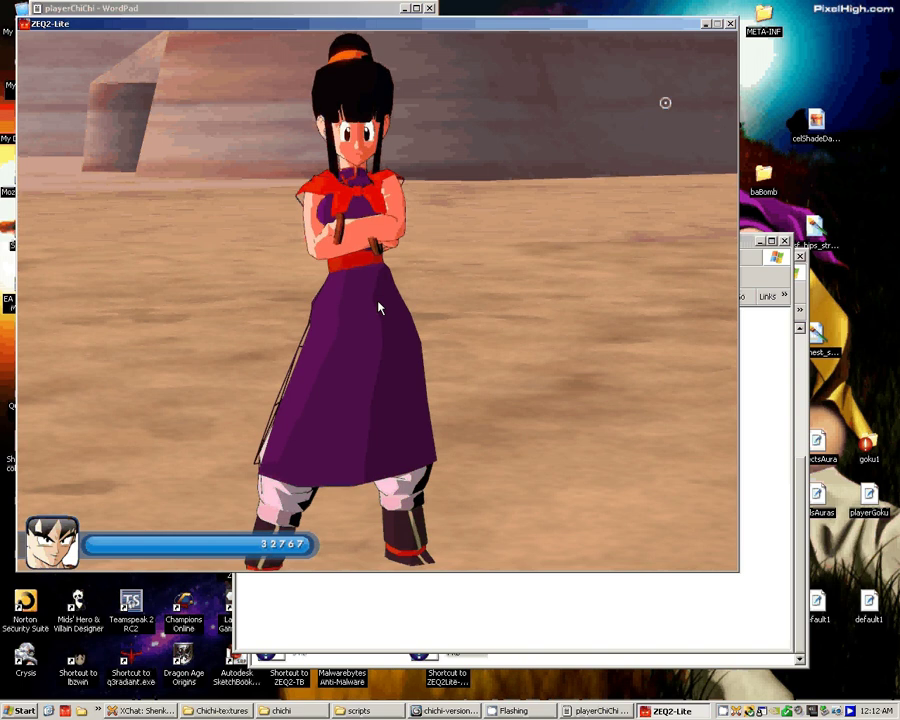
scroll(379, 308, down, 3)
scroll(379, 308, down, 5)
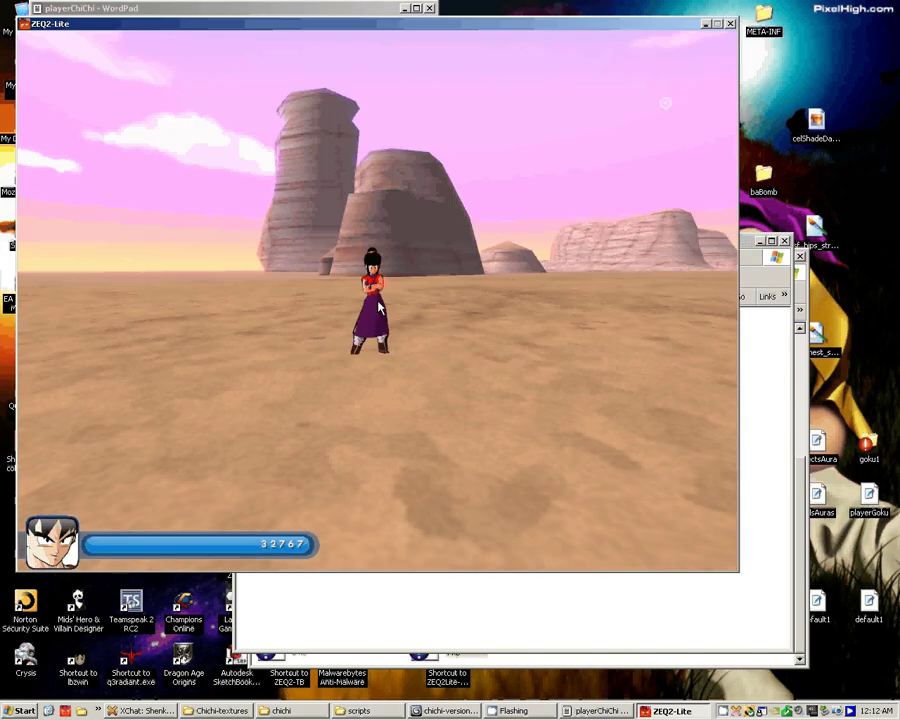